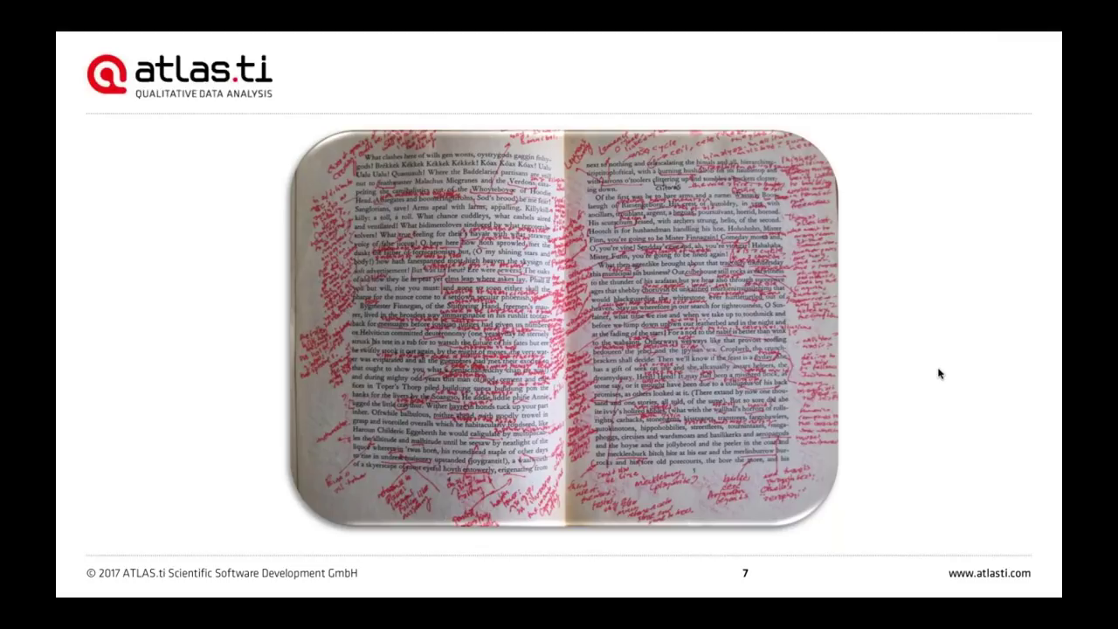
Step: Advance the presentation two slides to slide 8 on ATLAS.ti's ease of use and closeness to data
{"action": "key", "text": "Right"}
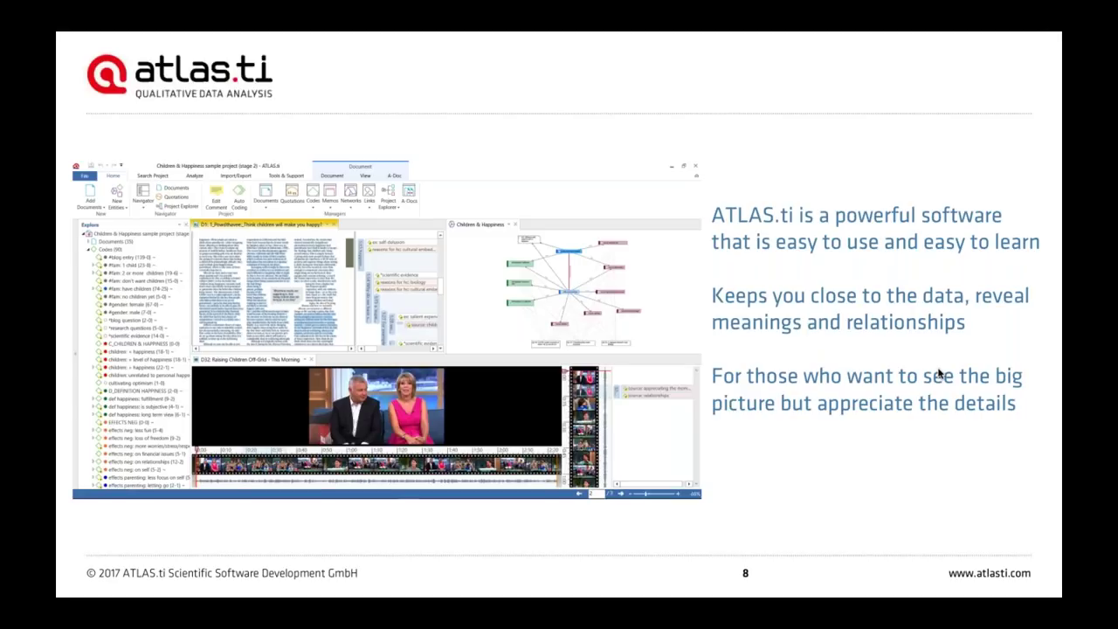
{"action": "key", "text": "Right"}
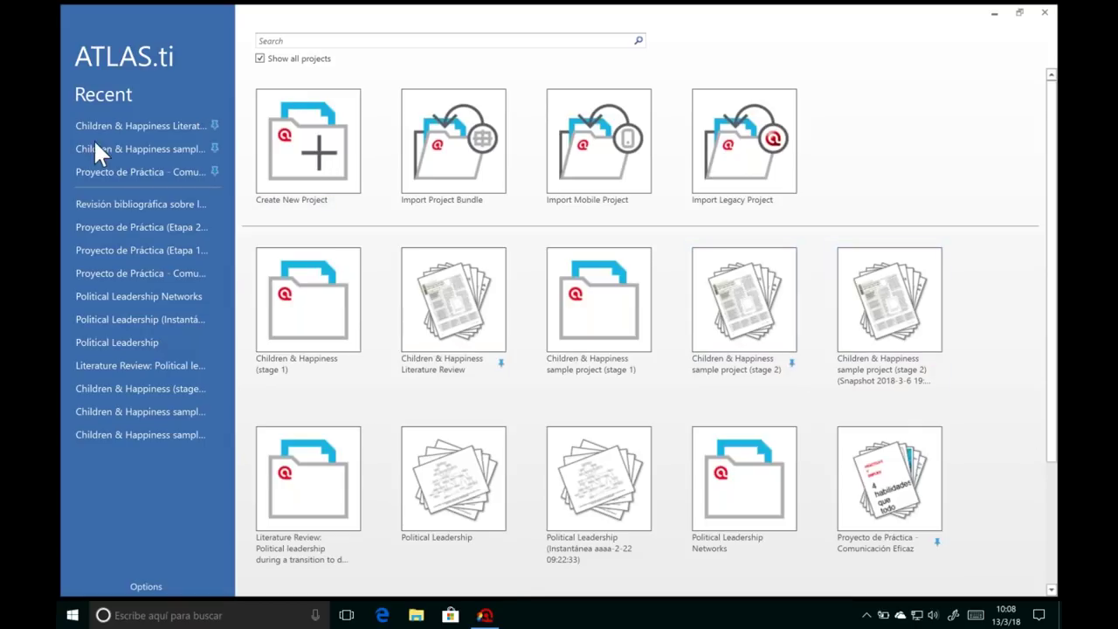
Step: Open the recent project 'Children & Happiness sample project (stage 2)' from the ATLAS.ti start screen
{"action": "mouse_move", "coordinate": [148, 150]}
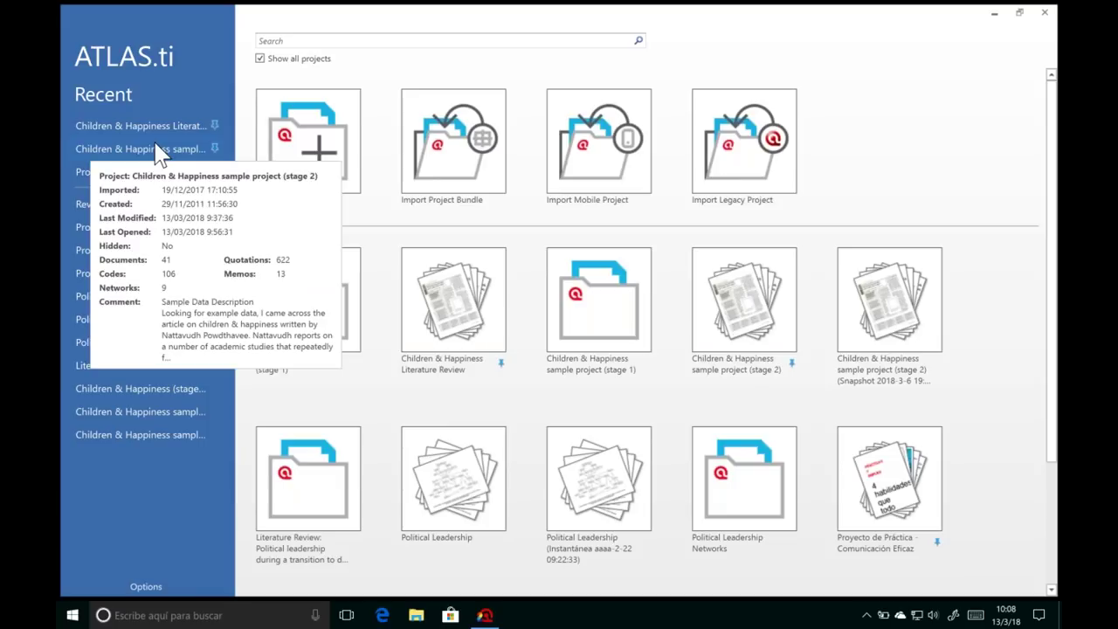
{"action": "left_click", "coordinate": [155, 149]}
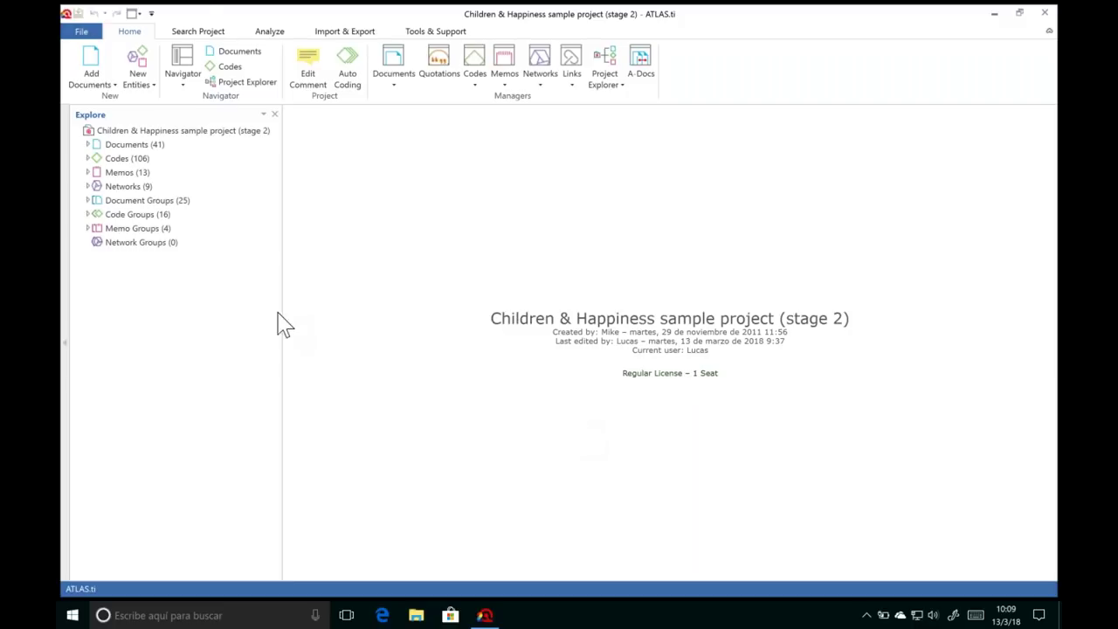
{"action": "key", "text": "Down"}
{"action": "left_click", "coordinate": [648, 351]}
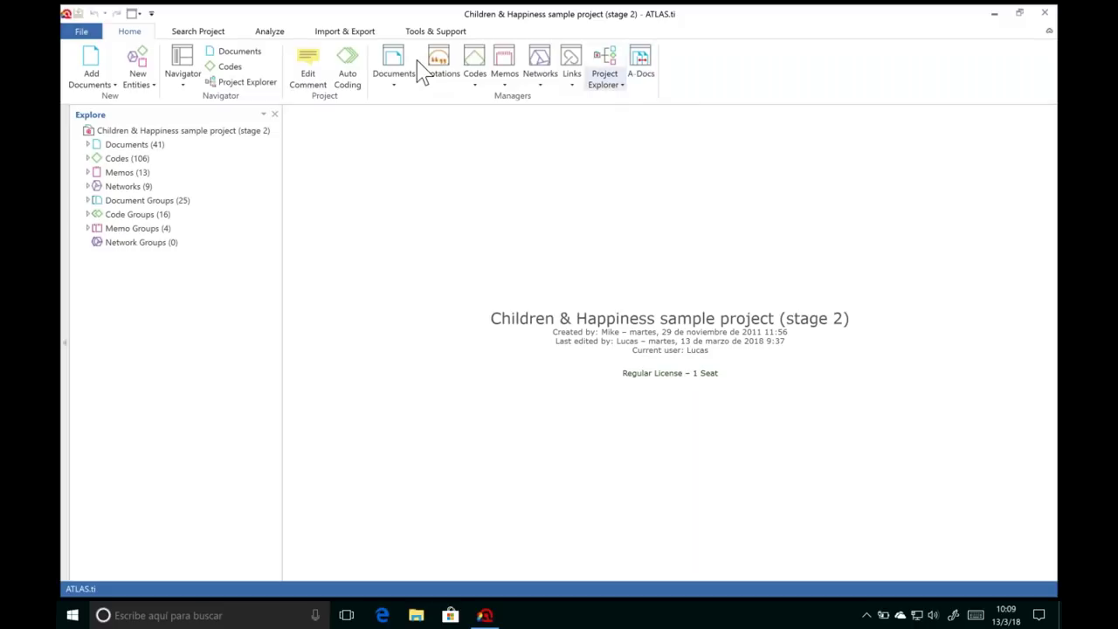
{"action": "left_click", "coordinate": [197, 33]}
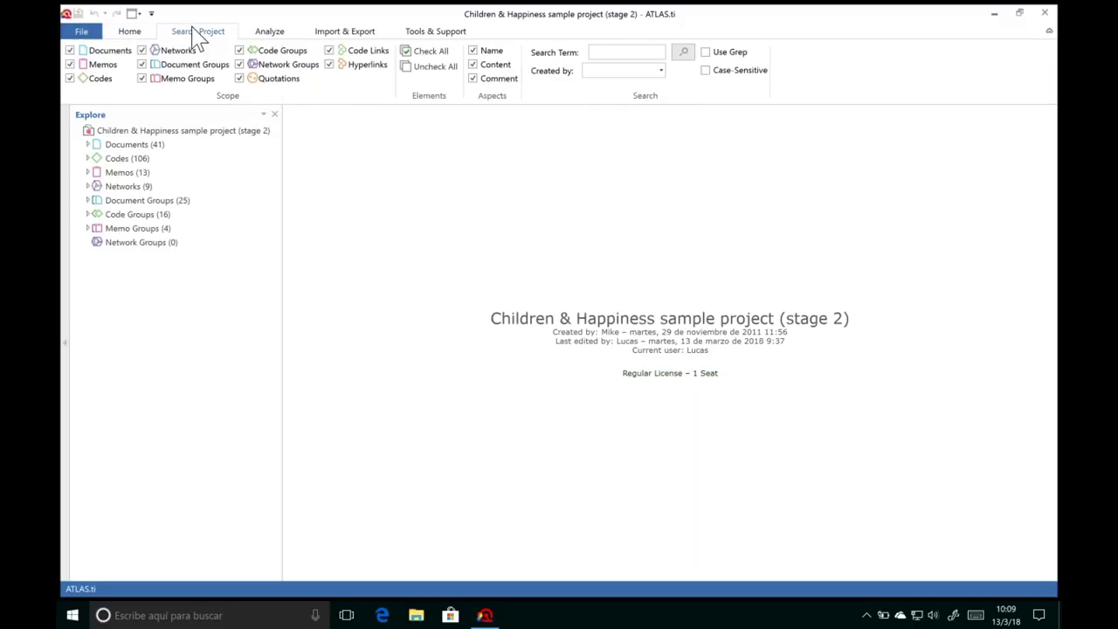
{"action": "left_click", "coordinate": [267, 33]}
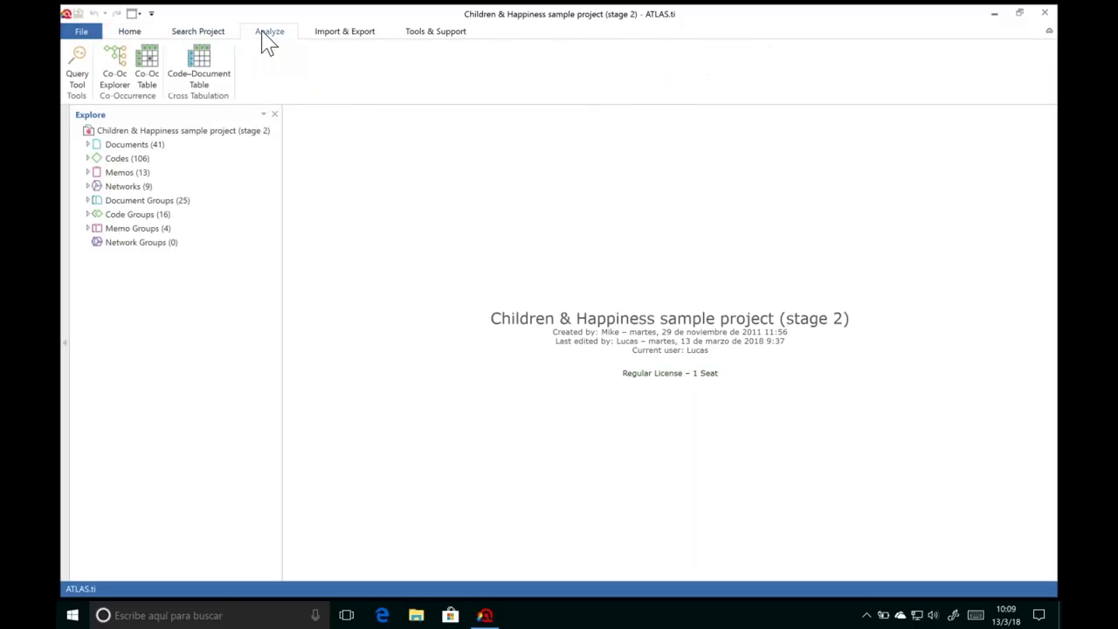
{"action": "left_click", "coordinate": [345, 35]}
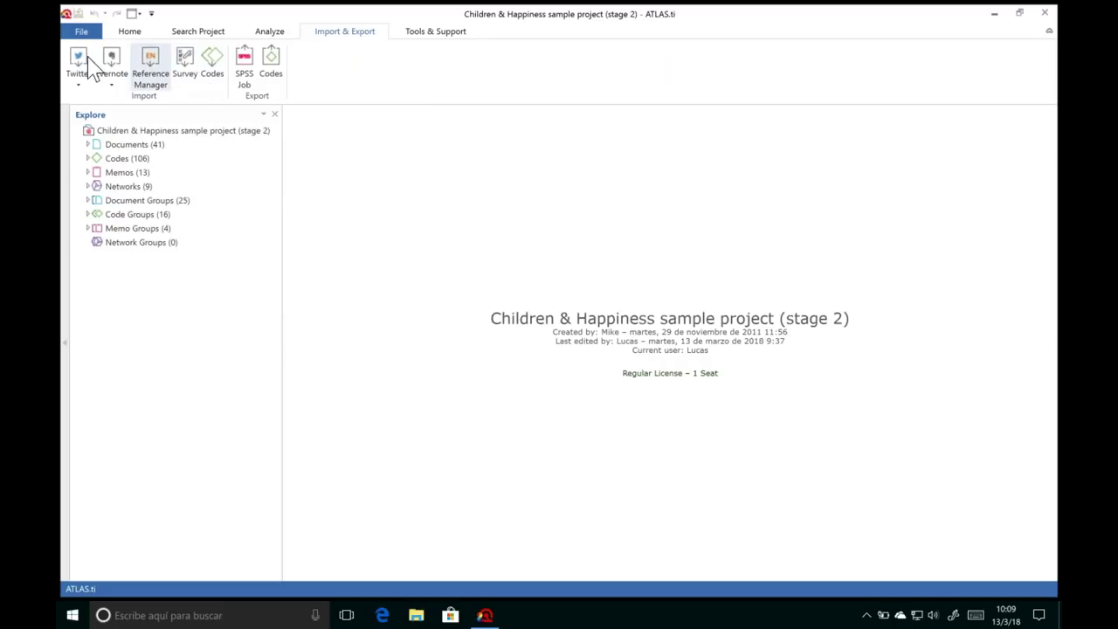
{"action": "left_click", "coordinate": [130, 34]}
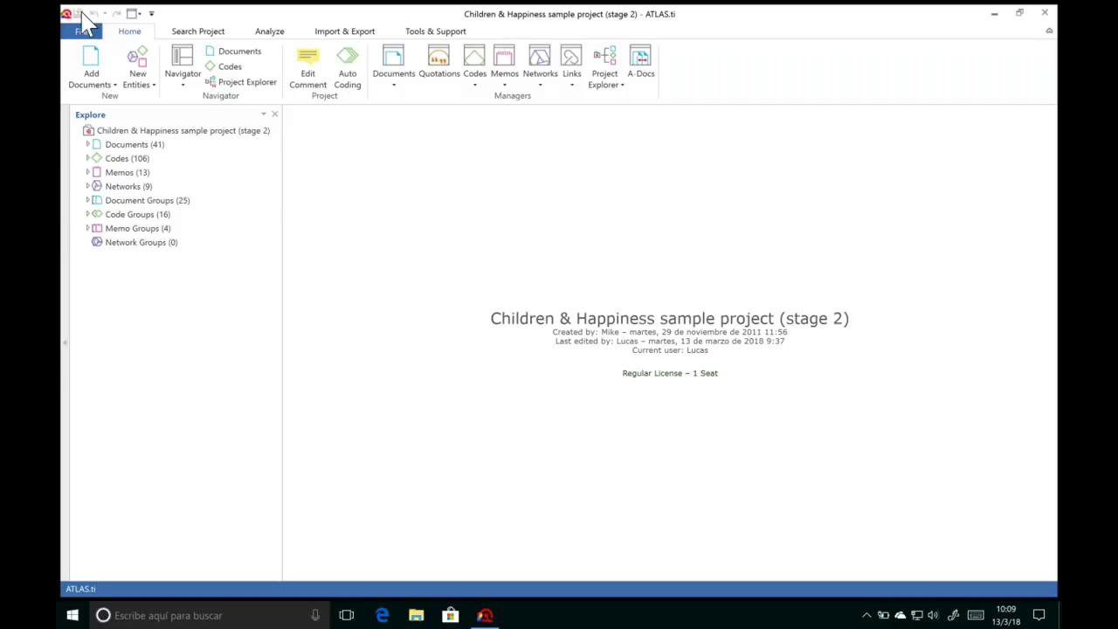
{"action": "left_click", "coordinate": [258, 272]}
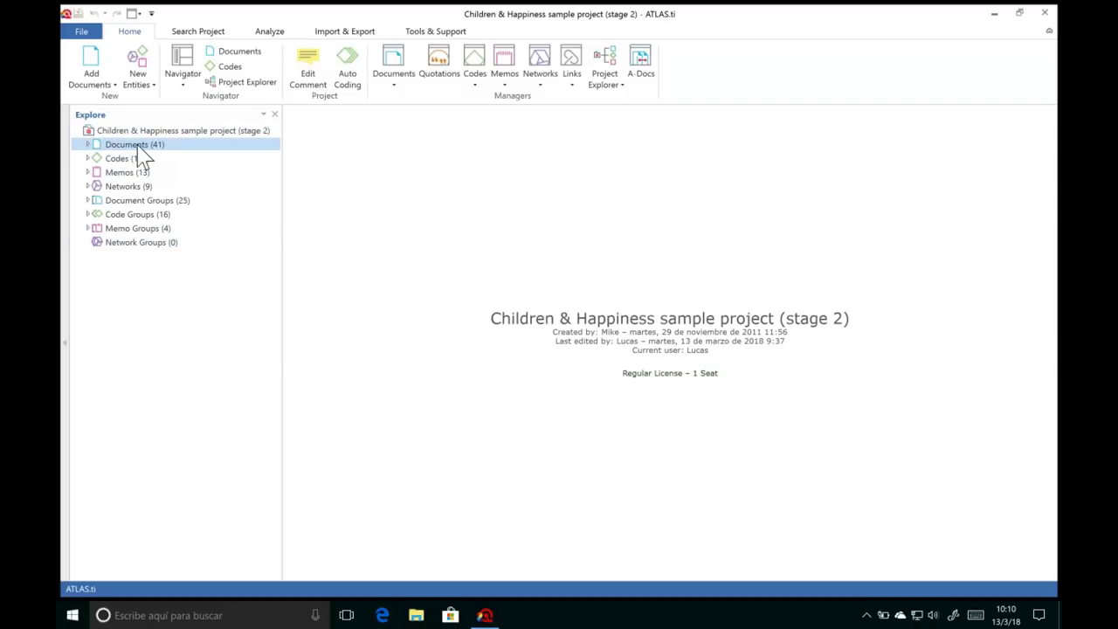
Step: Expand Documents (41) in the Explore tree and open D 1 and D 6: case 1 in tabs
{"action": "left_click", "coordinate": [142, 186]}
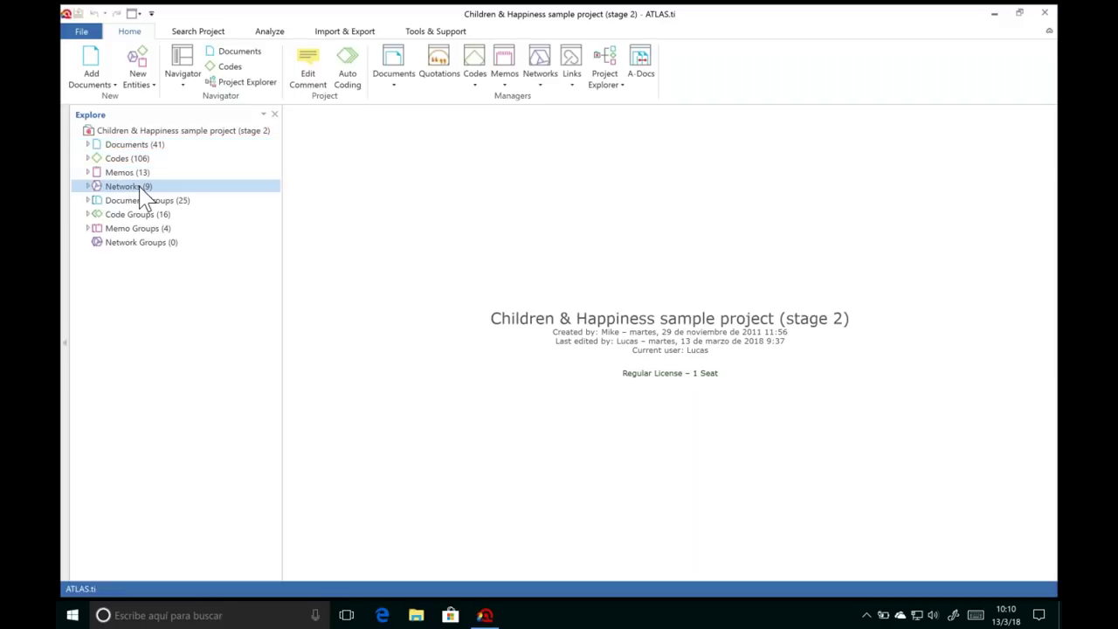
{"action": "left_click", "coordinate": [91, 146]}
{"action": "left_click", "coordinate": [88, 145]}
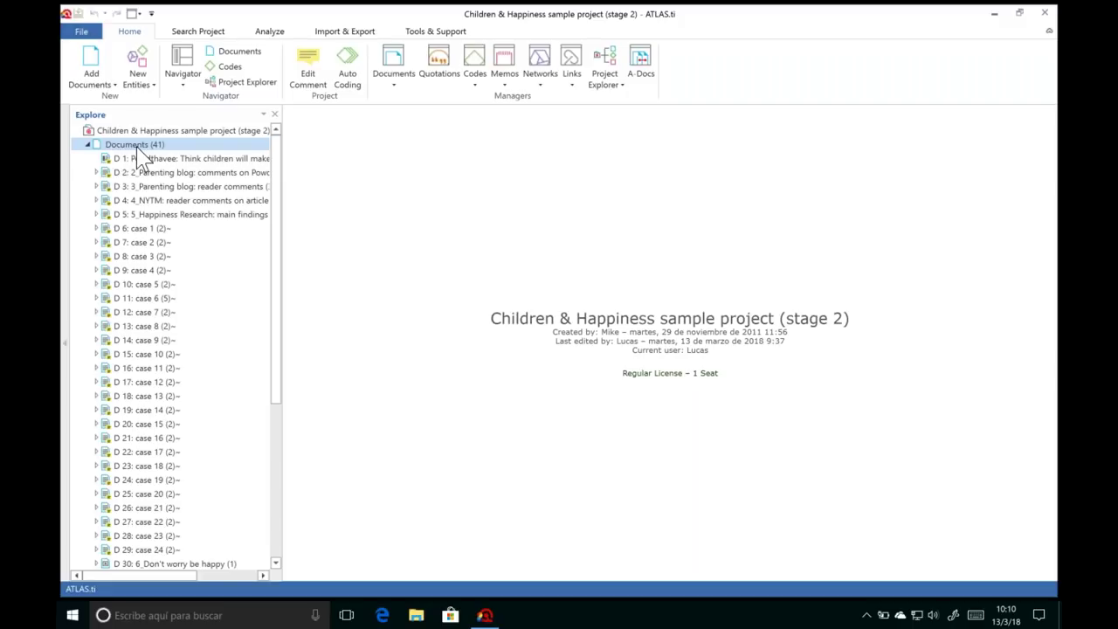
{"action": "left_click", "coordinate": [183, 185]}
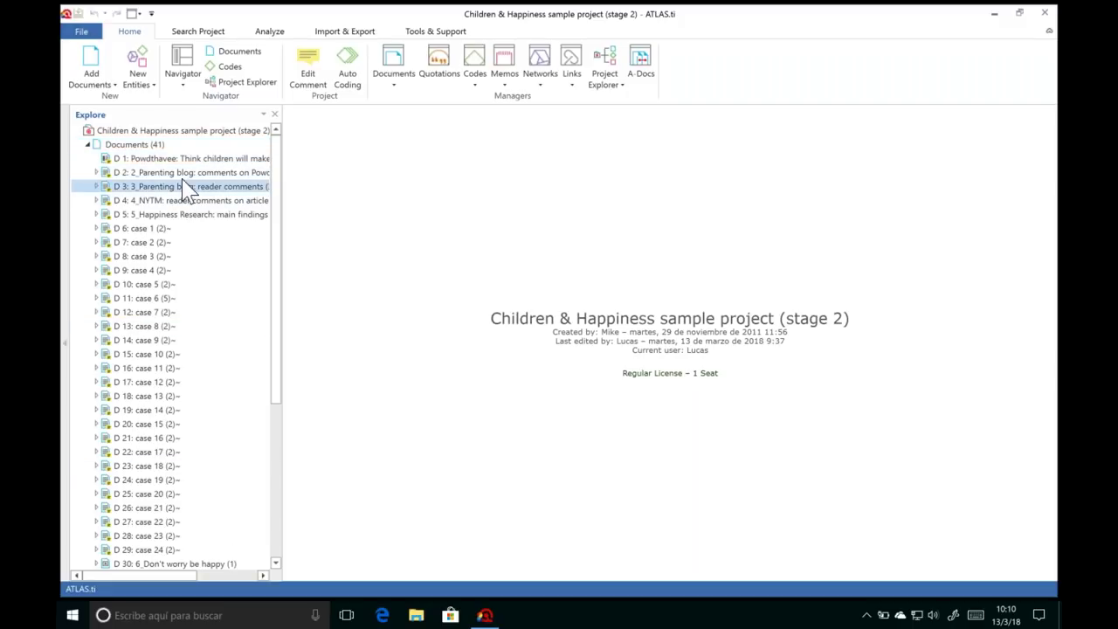
{"action": "left_click", "coordinate": [198, 272]}
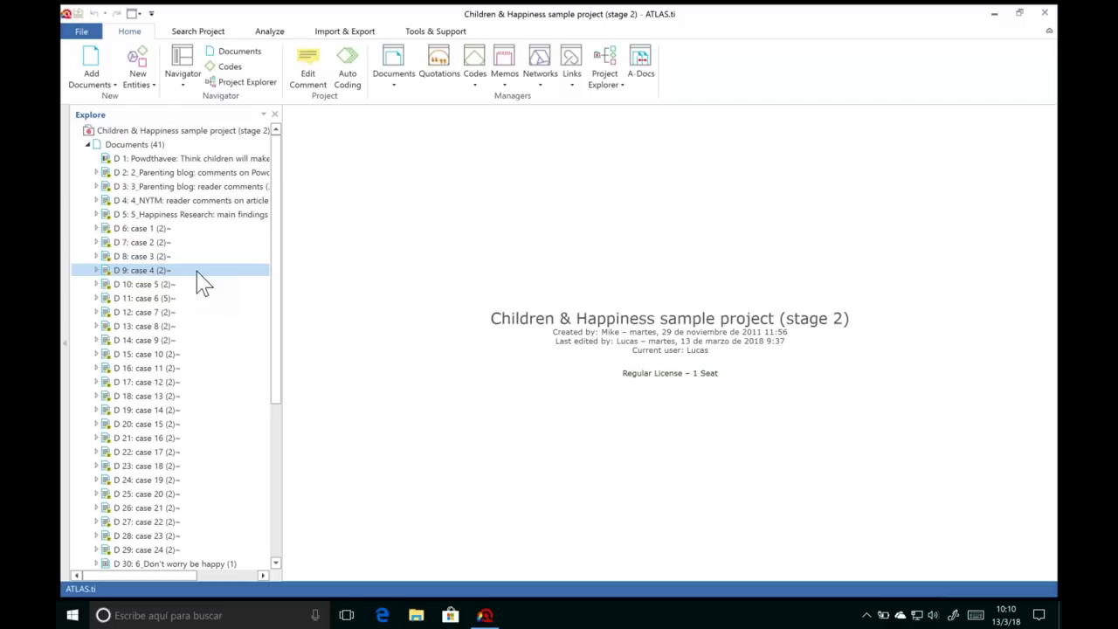
{"action": "double_click", "coordinate": [184, 160]}
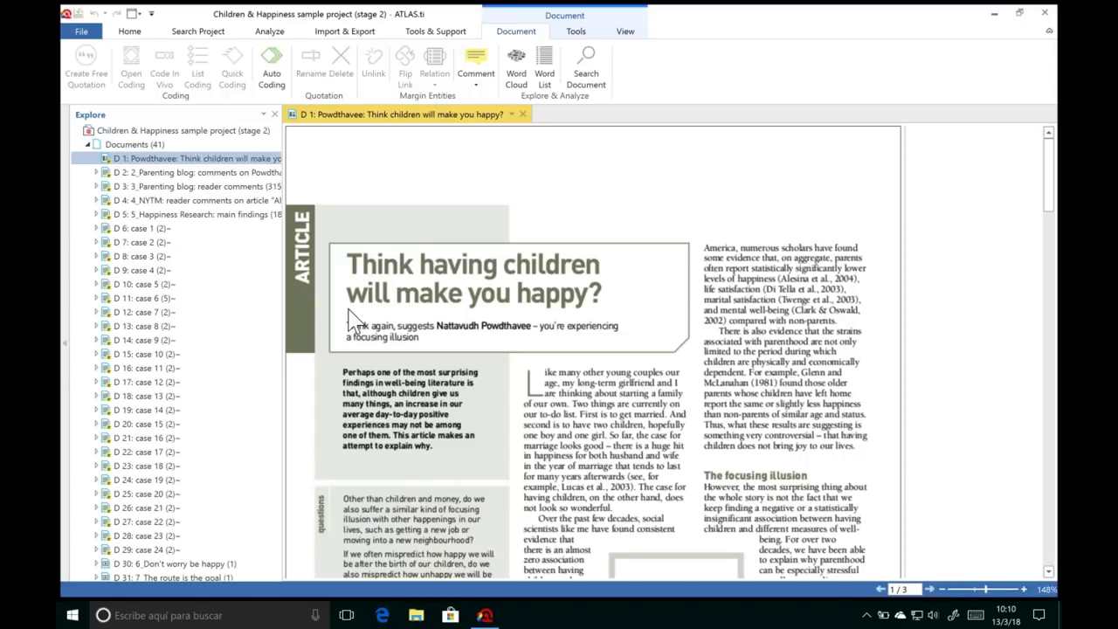
{"action": "left_click", "coordinate": [157, 229]}
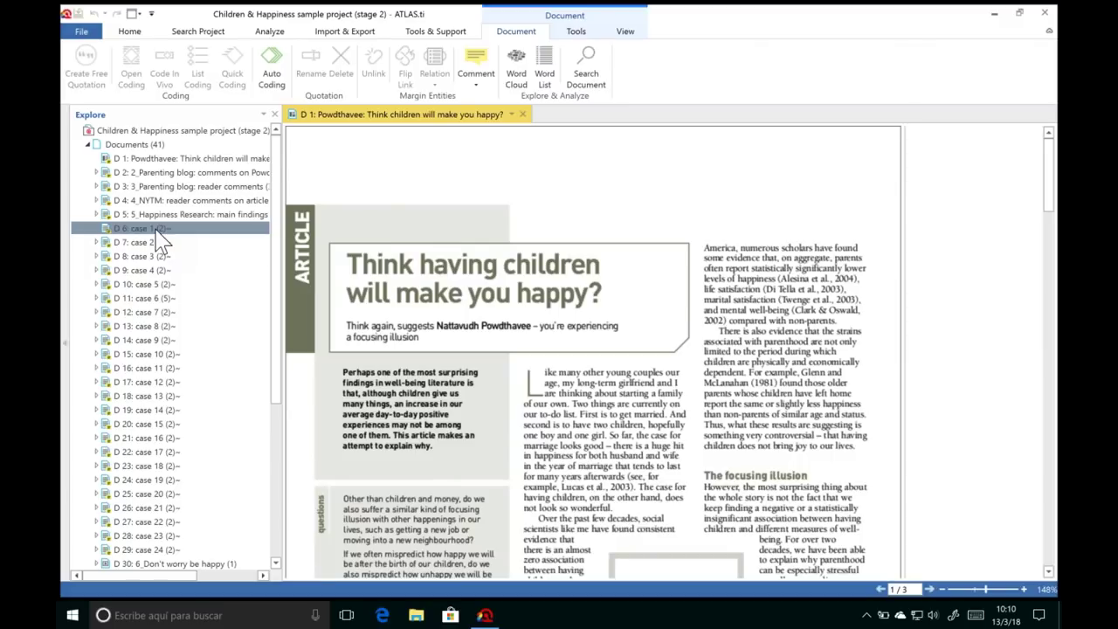
{"action": "double_click", "coordinate": [158, 229]}
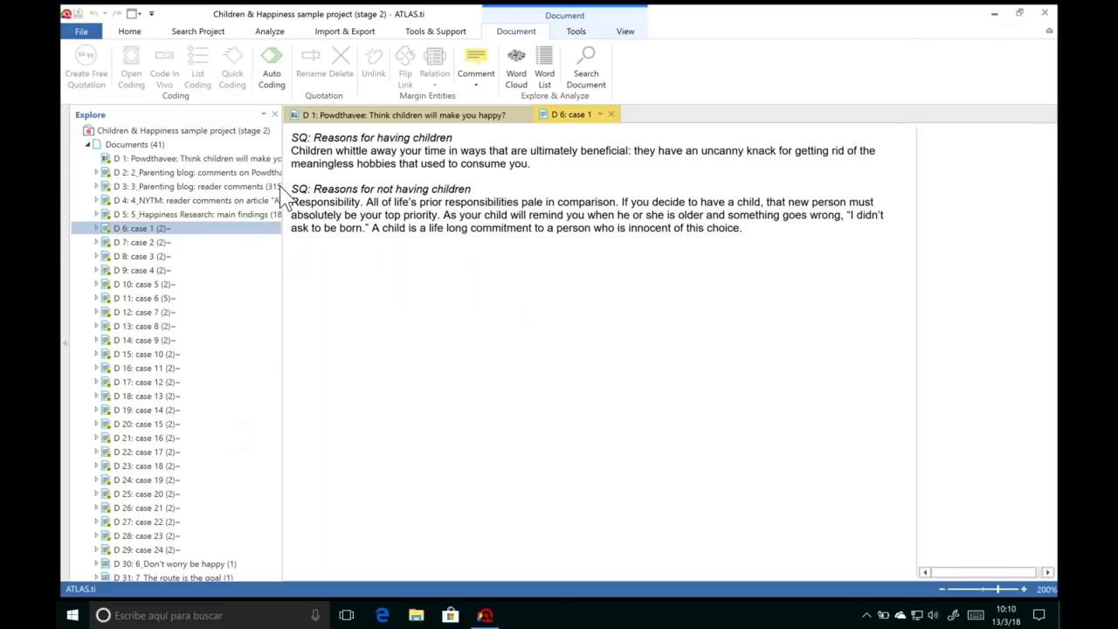
Step: Float D 6: case 1 into its own window, close it, and open the D 32 off-grid video
{"action": "left_click", "coordinate": [223, 284]}
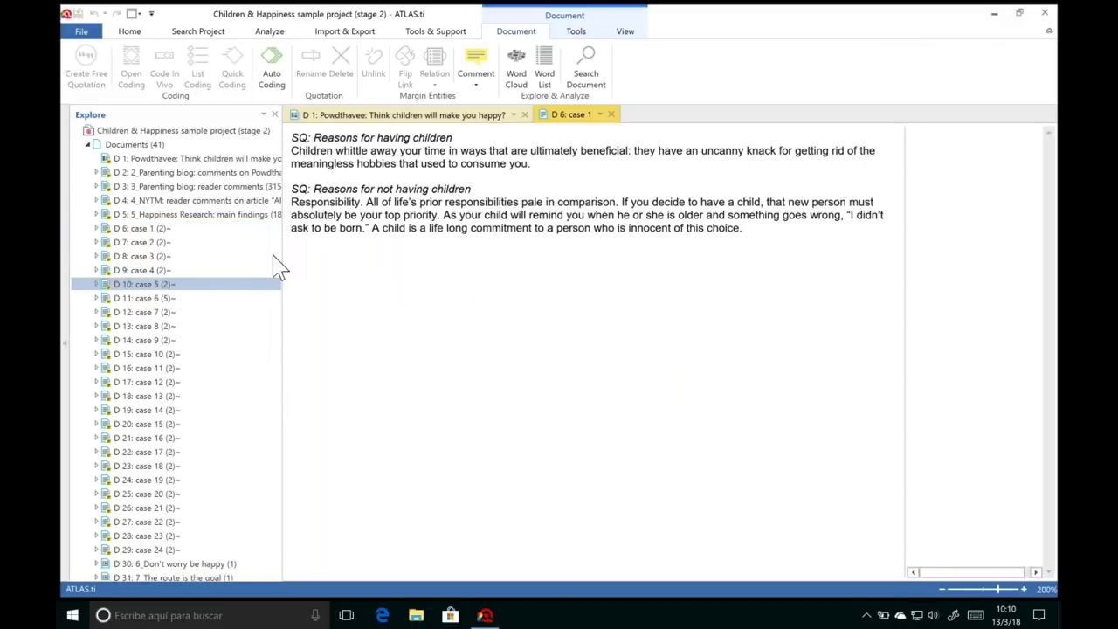
{"action": "key", "text": "Up"}
{"action": "key", "text": "Up"}
{"action": "key", "text": "Up"}
{"action": "key", "text": "Up"}
{"action": "key", "text": "Up"}
{"action": "key", "text": "Up"}
{"action": "key", "text": "Up"}
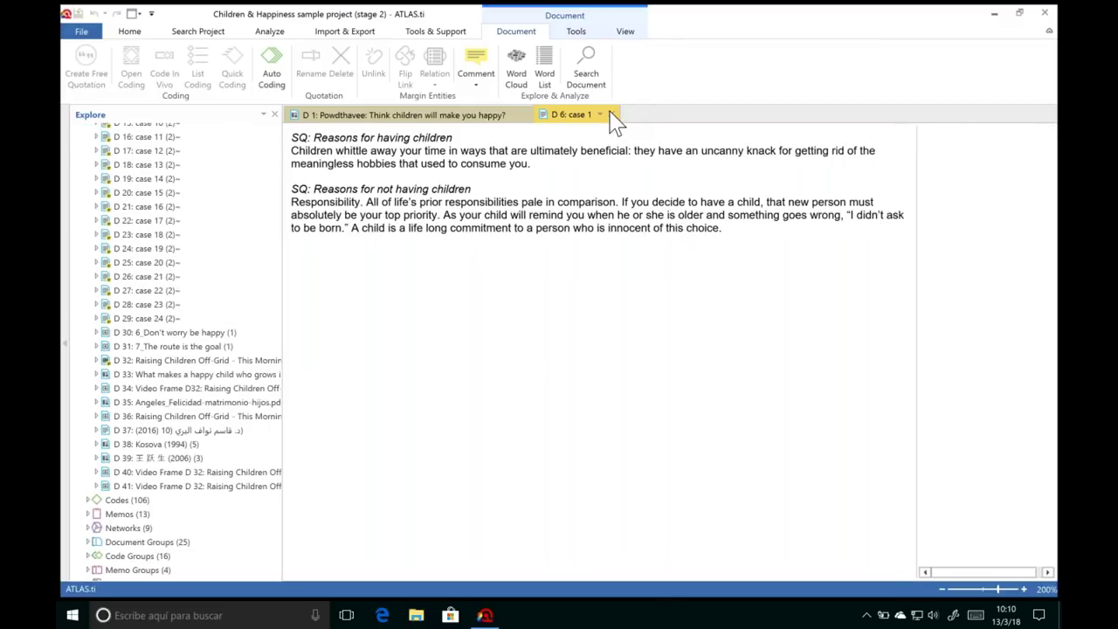
{"action": "double_click", "coordinate": [537, 116]}
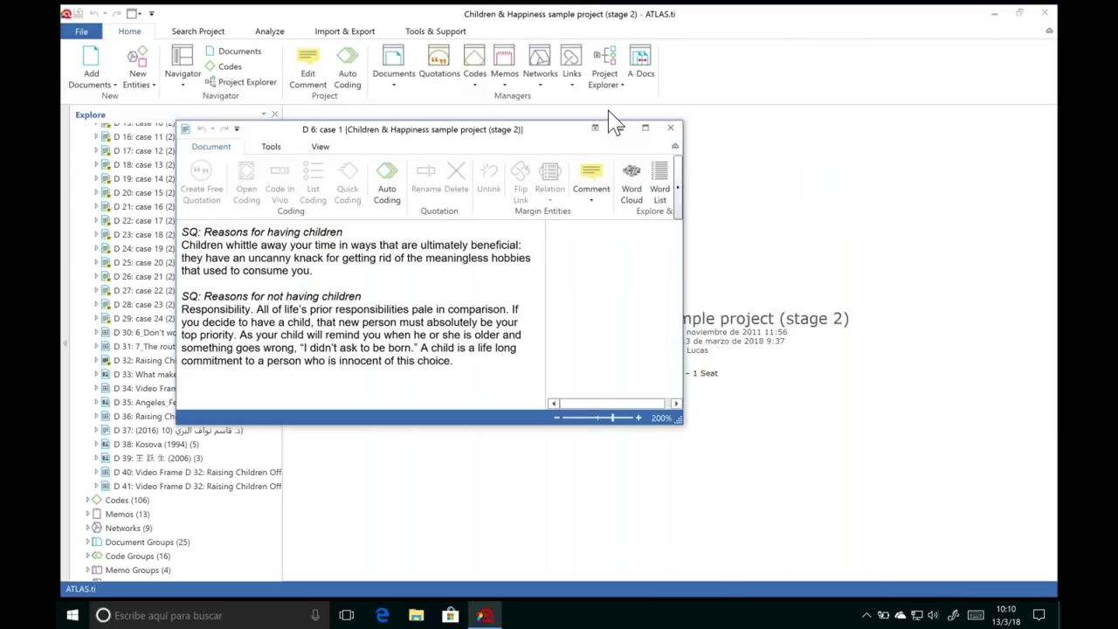
{"action": "left_click", "coordinate": [667, 129]}
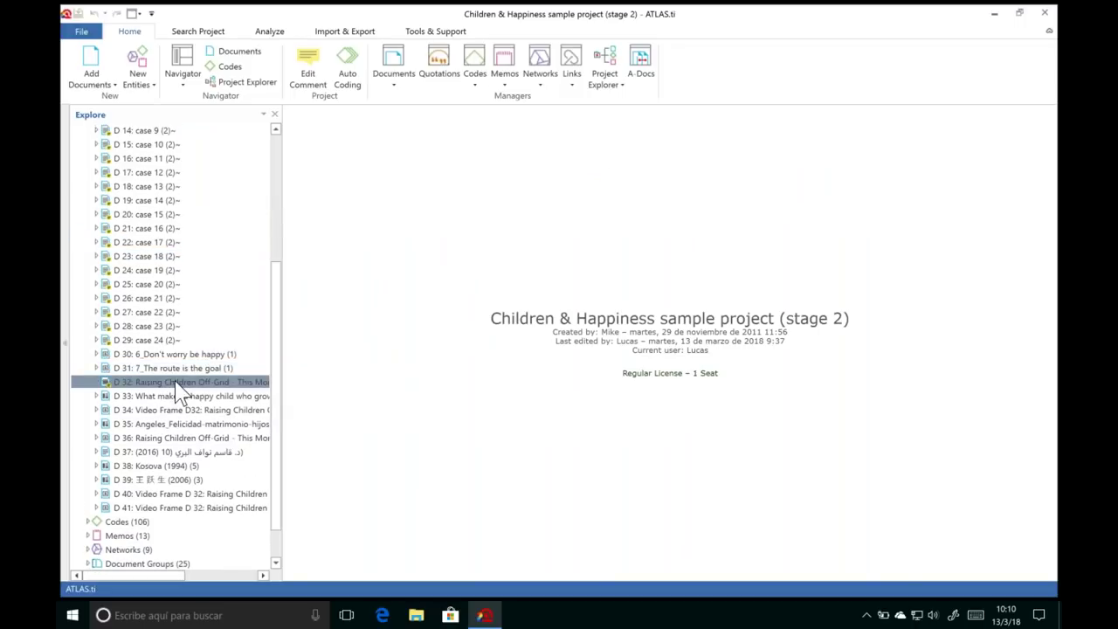
{"action": "double_click", "coordinate": [176, 382]}
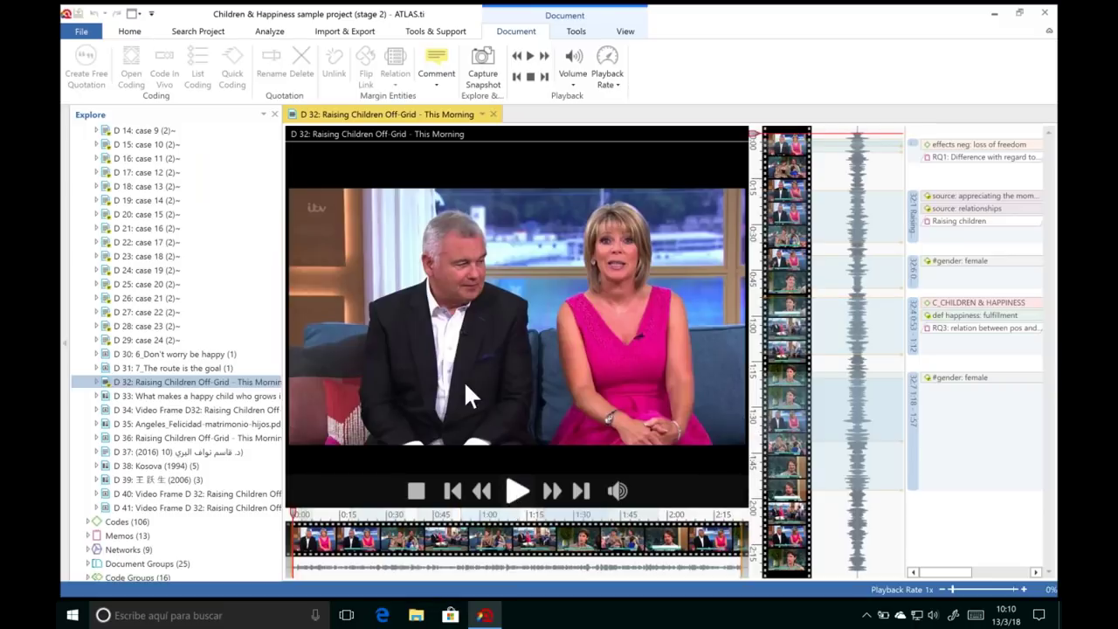
Step: Briefly play the D 32 video, view the D 34 video frame, then close both document tabs
{"action": "left_click", "coordinate": [520, 492]}
{"action": "left_click", "coordinate": [520, 492]}
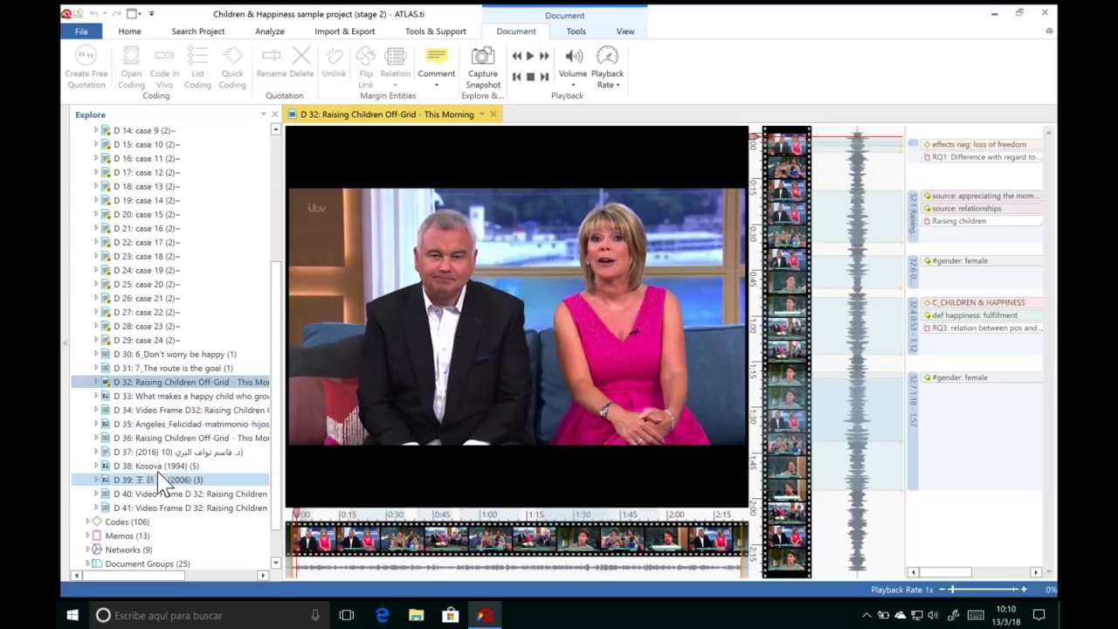
{"action": "double_click", "coordinate": [183, 411]}
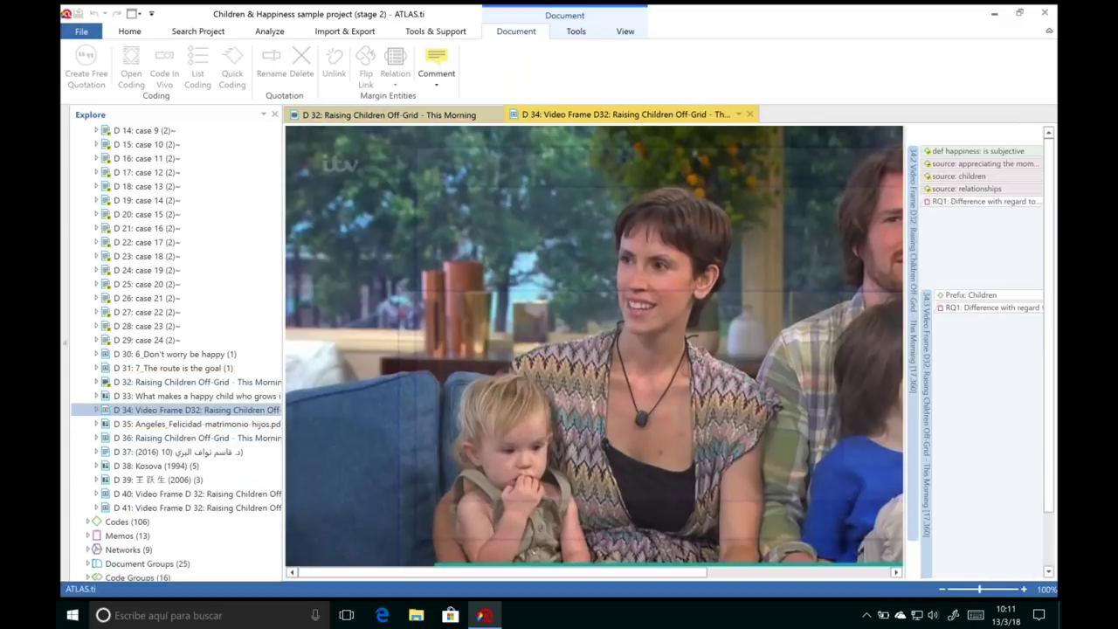
{"action": "scroll", "coordinate": [891, 147], "scroll_direction": "down", "scroll_amount": 3}
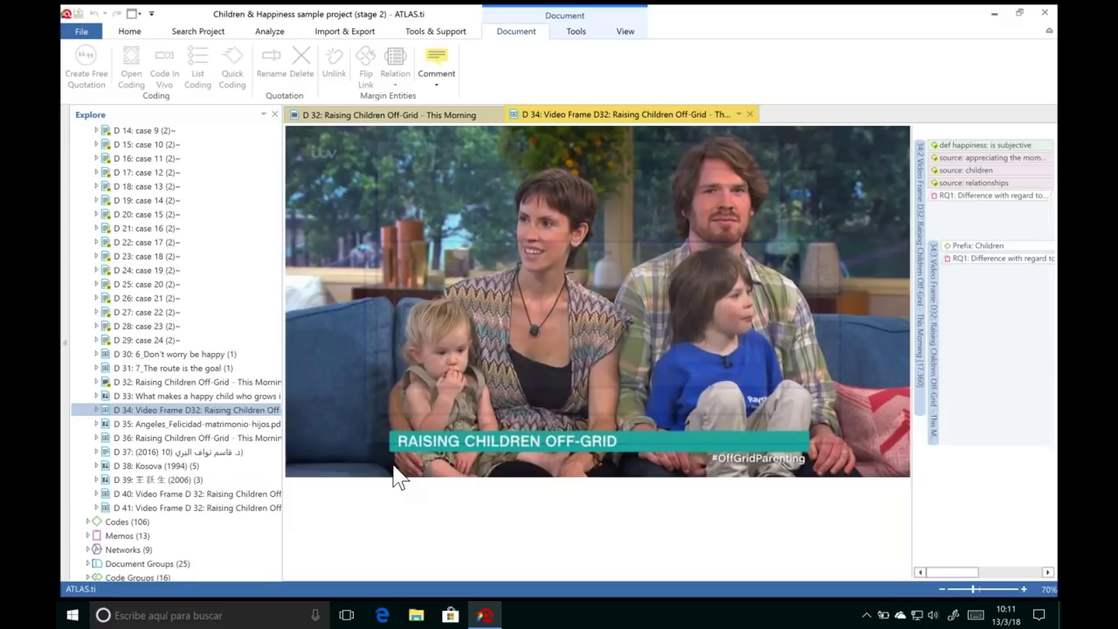
{"action": "scroll", "coordinate": [276, 223], "scroll_direction": "up", "scroll_amount": 1}
{"action": "scroll", "coordinate": [276, 223], "scroll_direction": "up", "scroll_amount": 5}
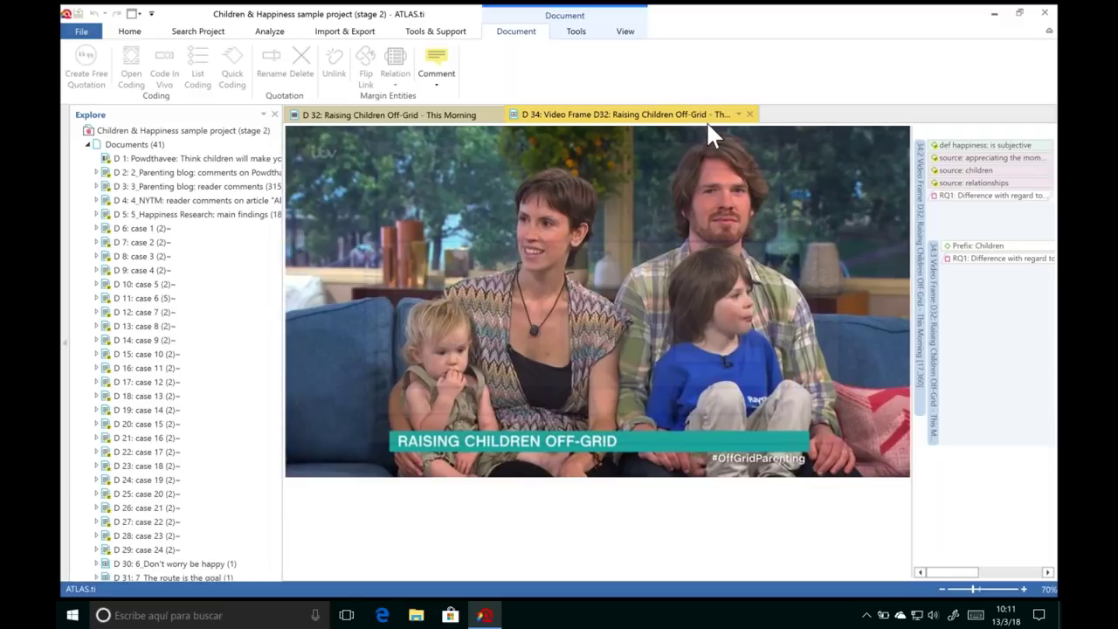
{"action": "left_click", "coordinate": [750, 114]}
{"action": "left_click", "coordinate": [492, 114]}
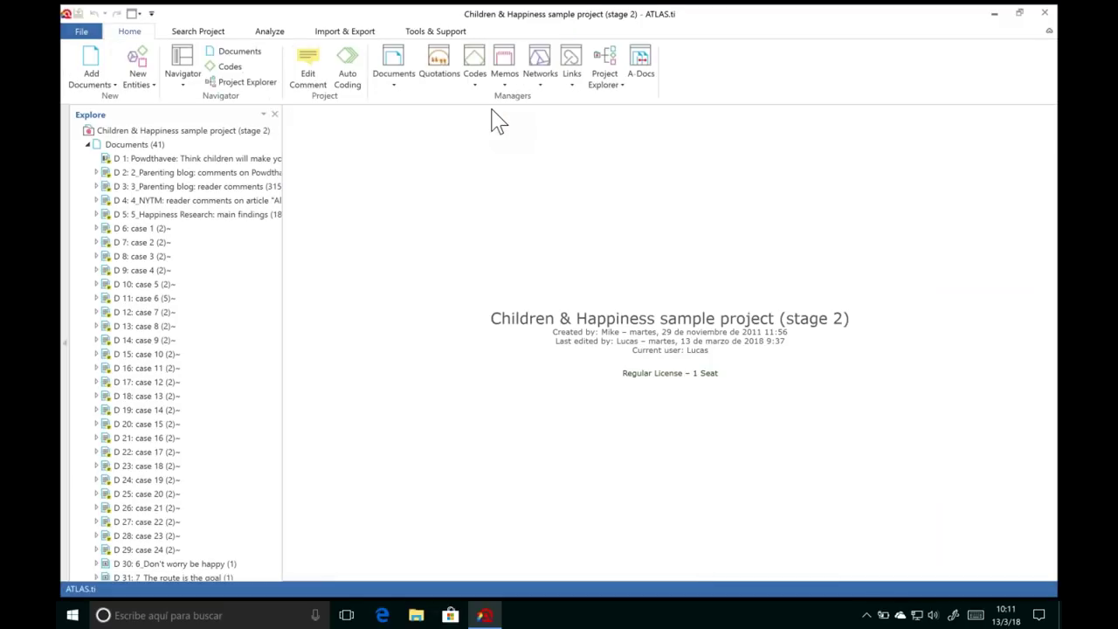
Step: Glance at the Add Documents options, then open the D 1 article 'Think having children will make you happy?'
{"action": "left_click", "coordinate": [93, 84]}
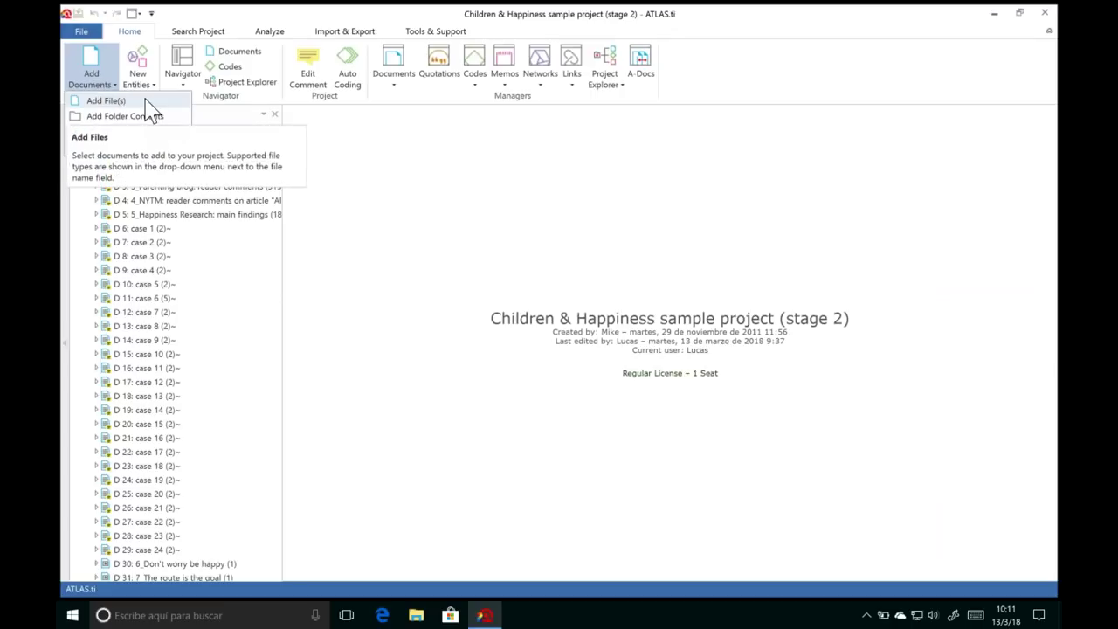
{"action": "left_click", "coordinate": [377, 213]}
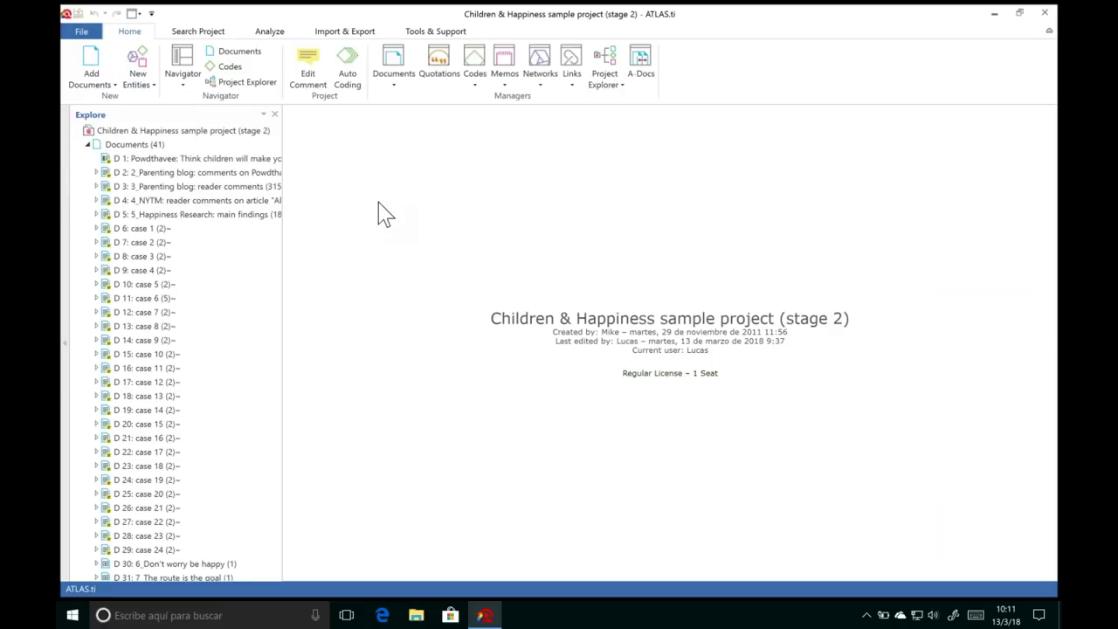
{"action": "double_click", "coordinate": [192, 161]}
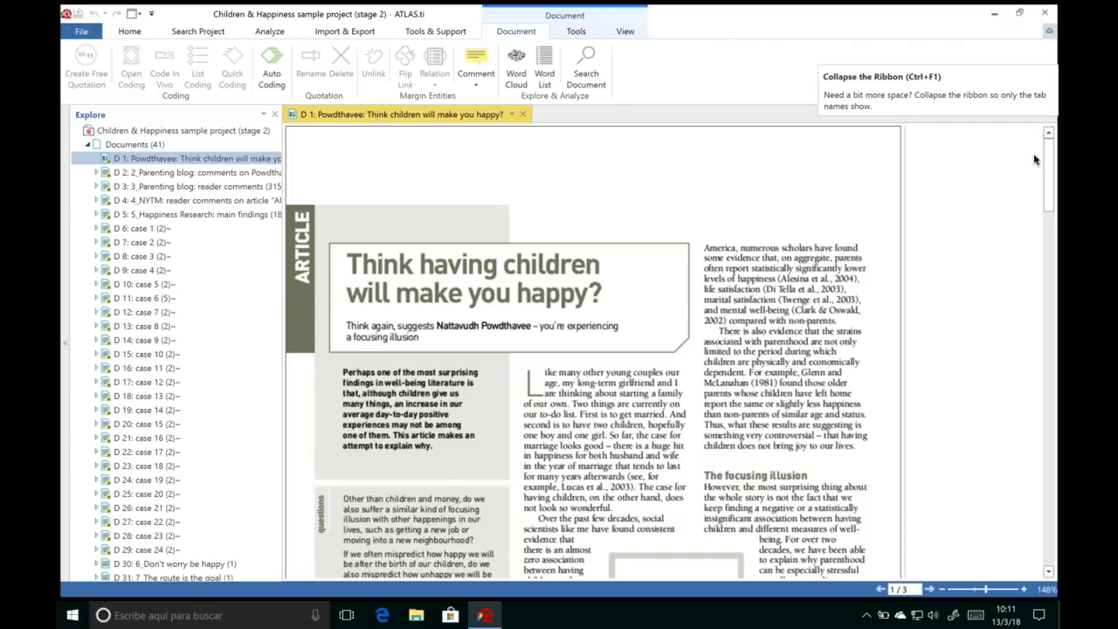
Step: Make the 'Two things are currently on our to-do list' passage a free quotation, then select 'Over the past few decades'
{"action": "scroll", "coordinate": [1054, 197], "scroll_direction": "down", "scroll_amount": 4}
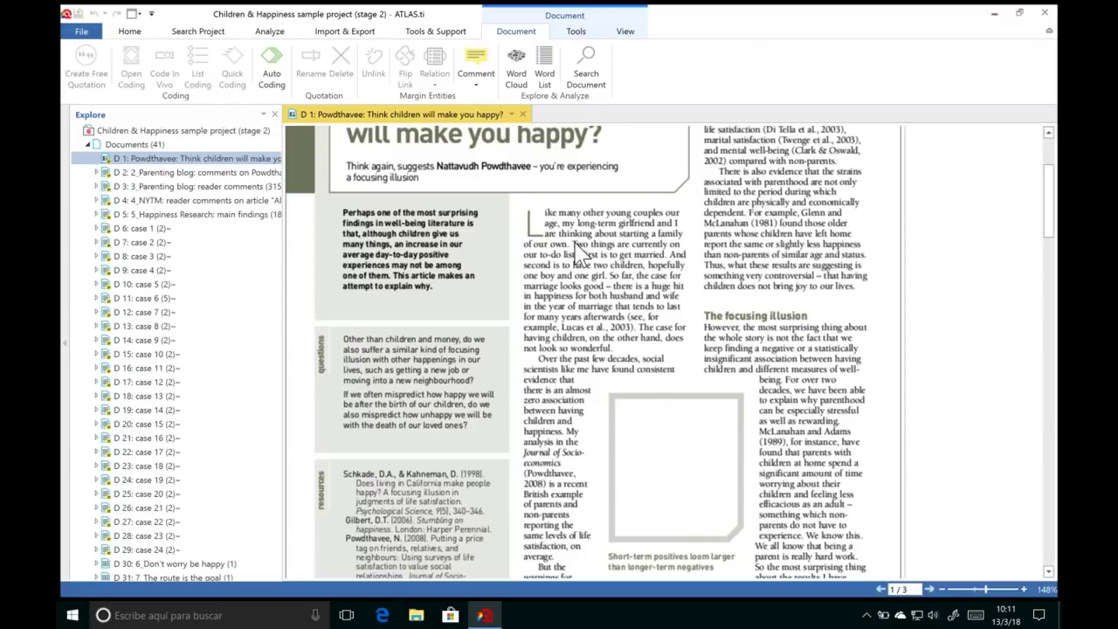
{"action": "left_click_drag", "start_coordinate": [569, 246], "coordinate": [612, 354]}
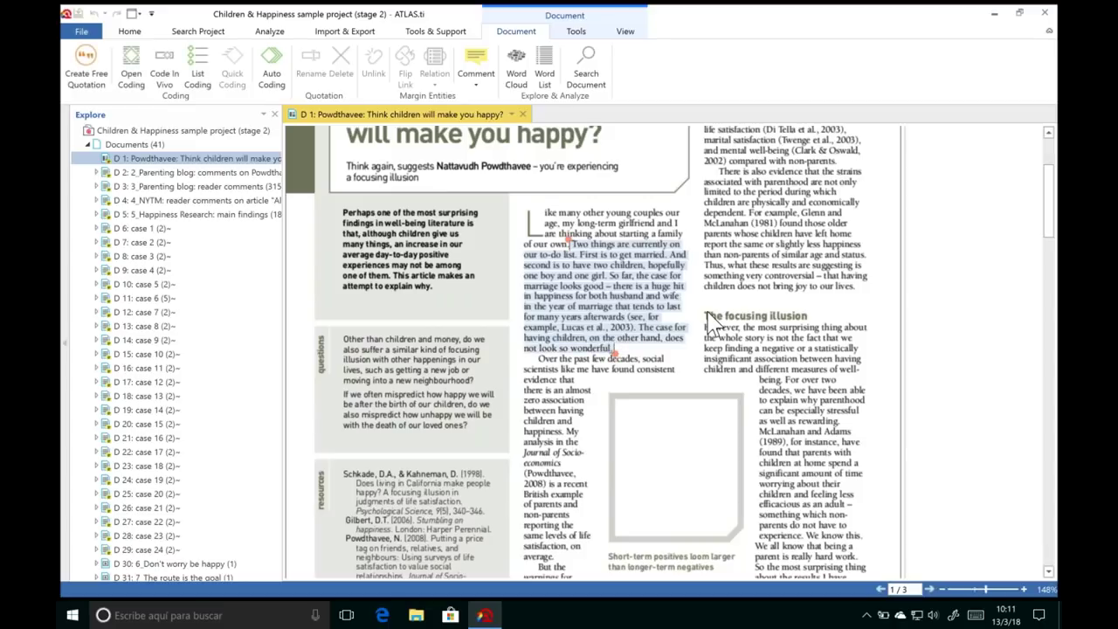
{"action": "right_click", "coordinate": [578, 284]}
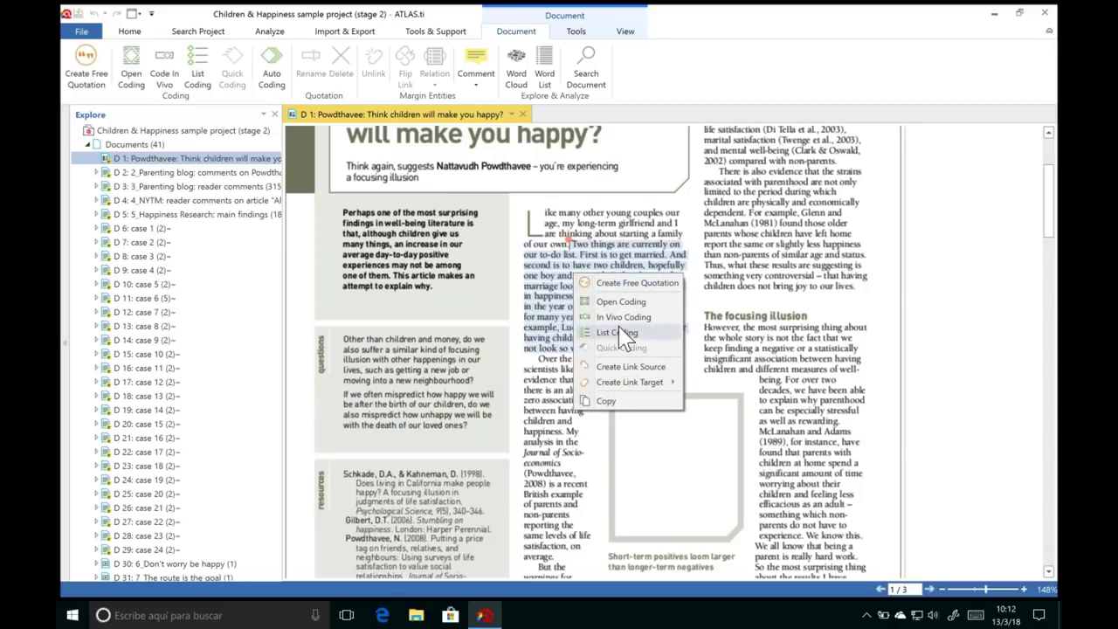
{"action": "left_click", "coordinate": [647, 284]}
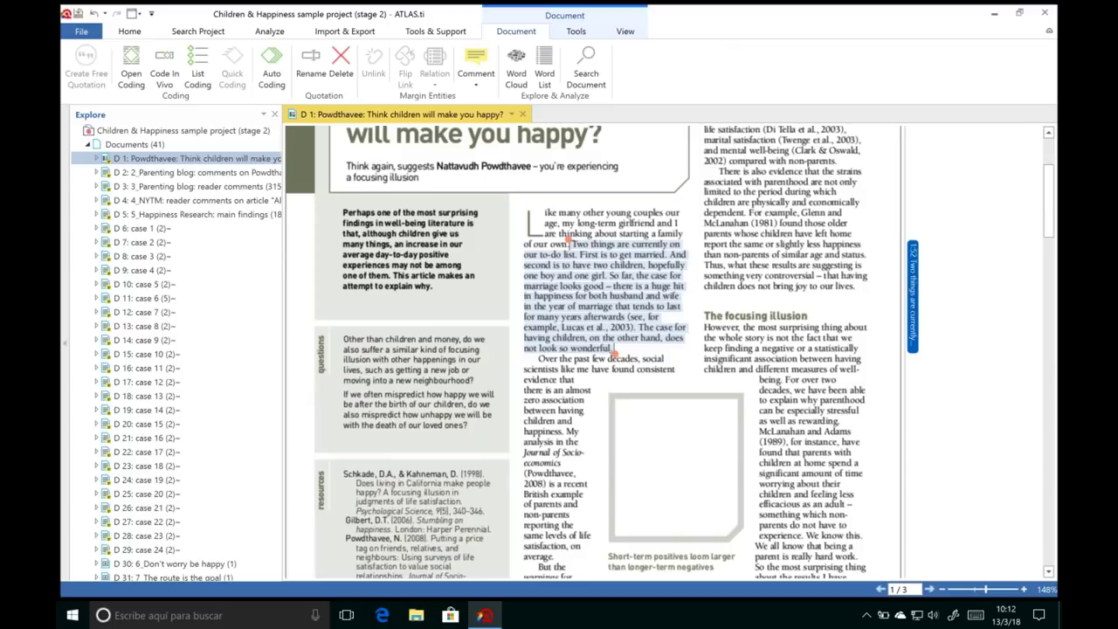
{"action": "scroll", "coordinate": [1052, 216], "scroll_direction": "down", "scroll_amount": 2}
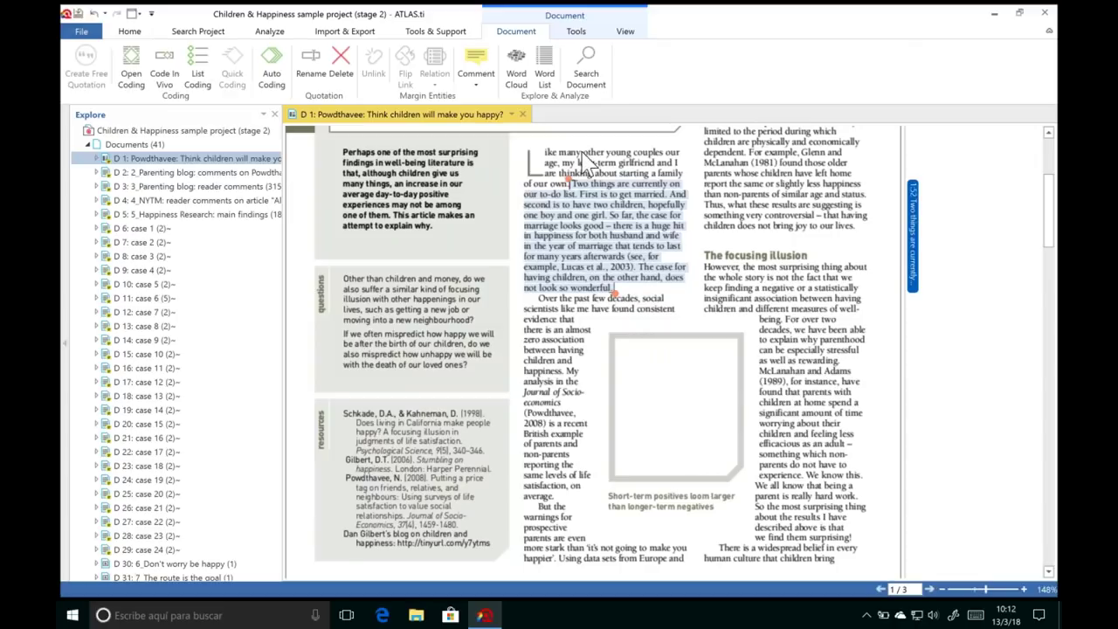
{"action": "left_click_drag", "start_coordinate": [539, 297], "coordinate": [569, 377]}
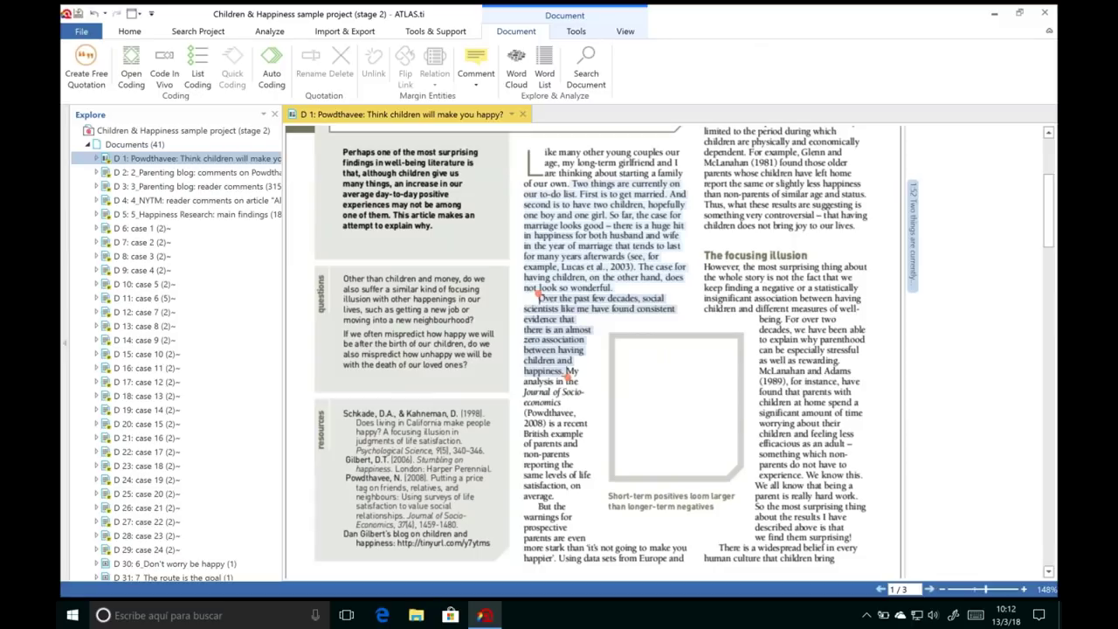
Step: Open-code the selected passage with new codes 'Social sciences' and 'Zero association between children and happiness'
{"action": "right_click", "coordinate": [554, 312]}
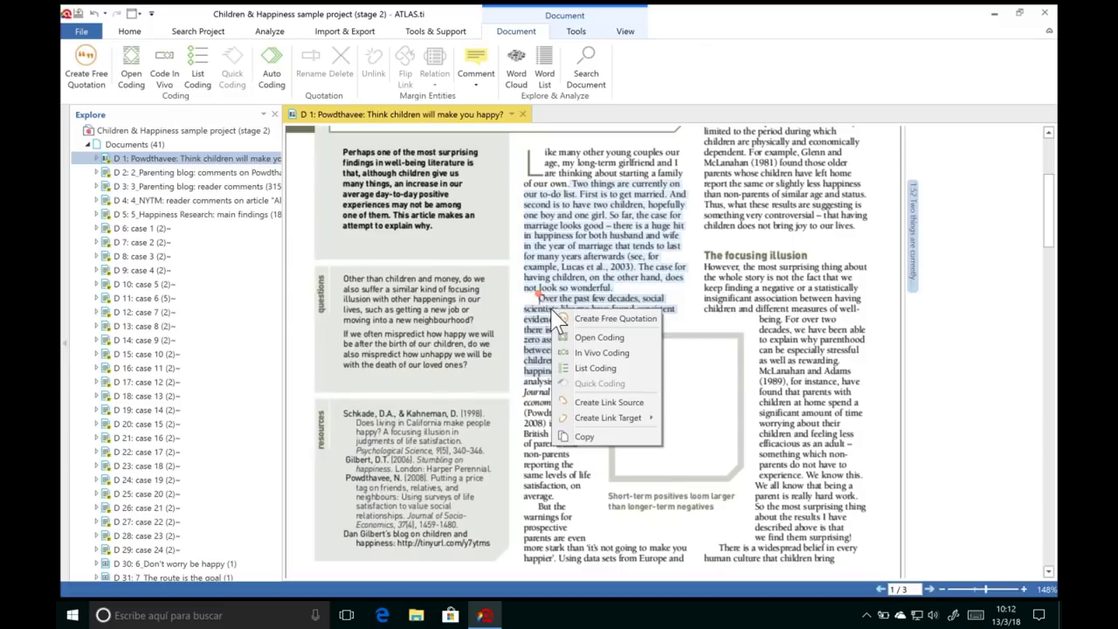
{"action": "left_click", "coordinate": [625, 340]}
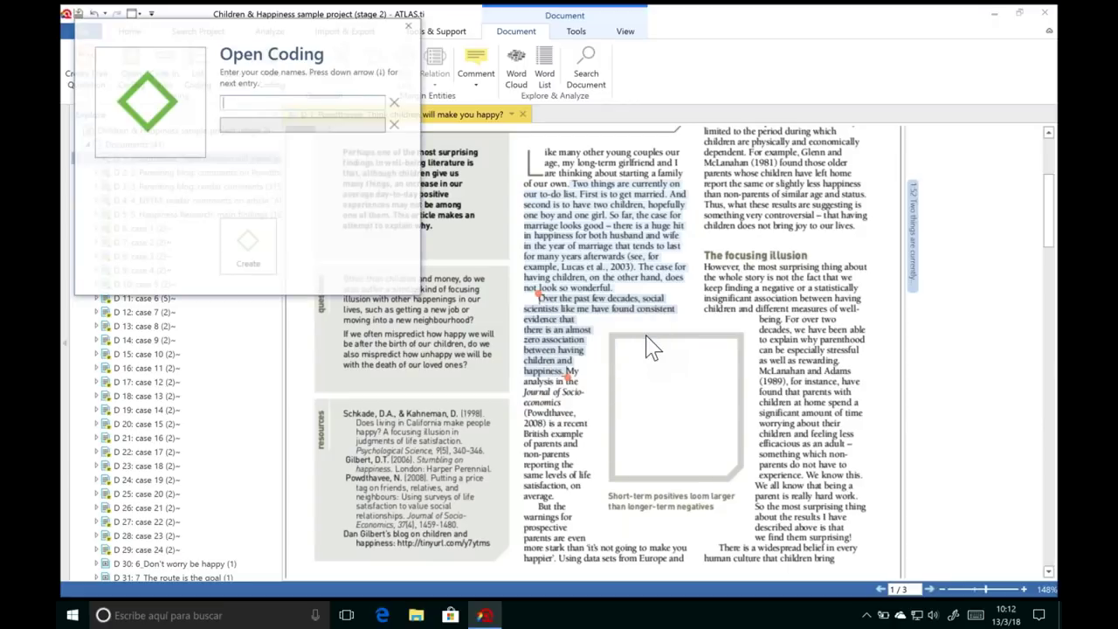
{"action": "left_click_drag", "start_coordinate": [350, 41], "coordinate": [415, 203]}
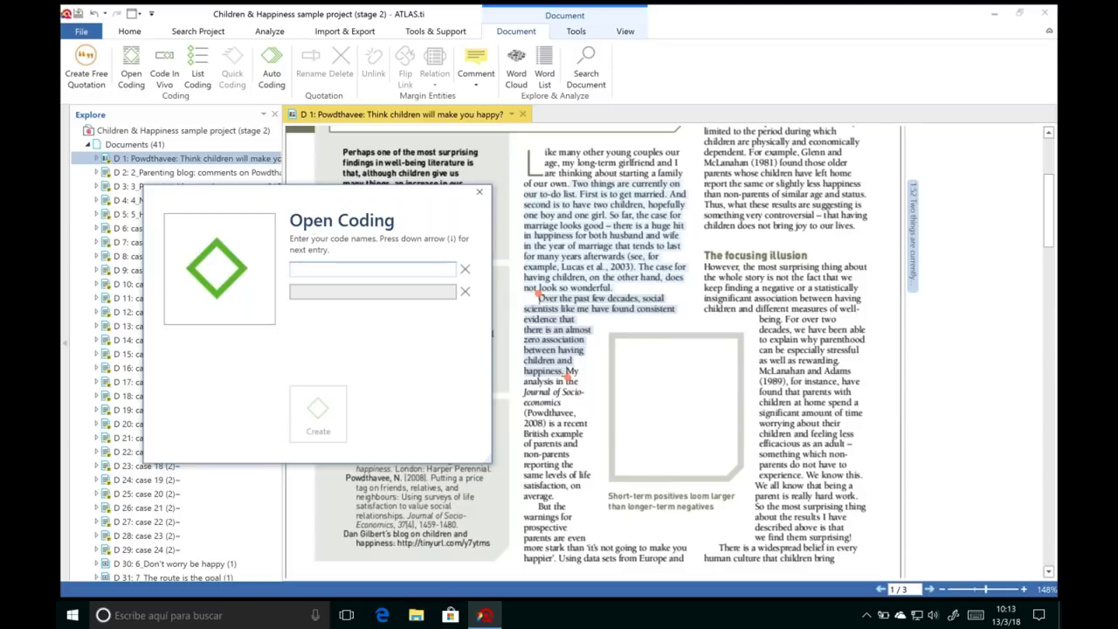
{"action": "left_click", "coordinate": [424, 212]}
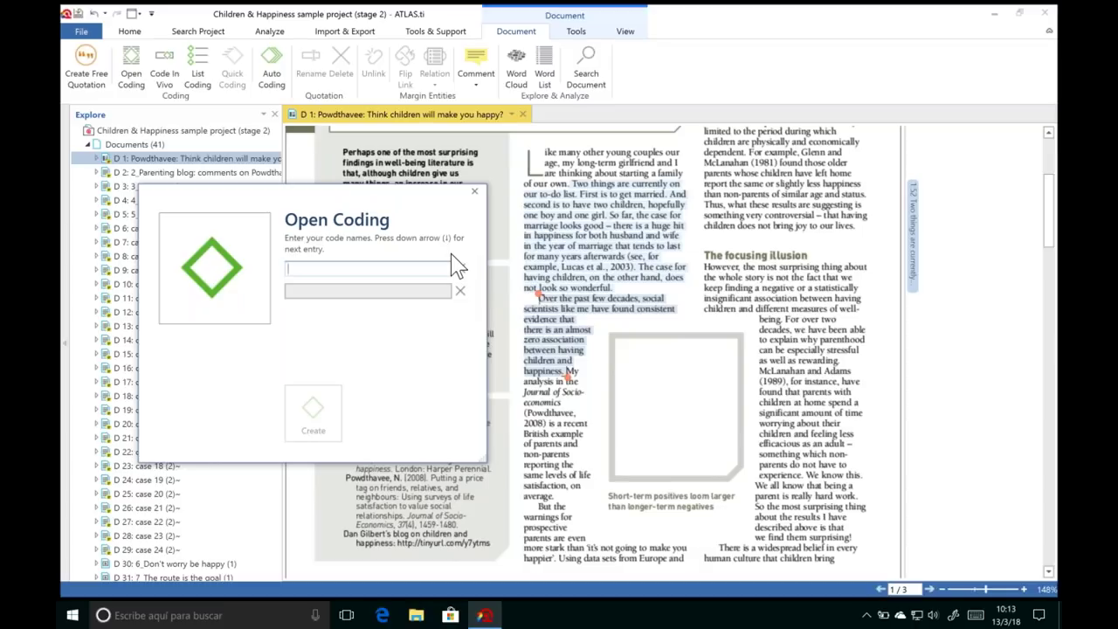
{"action": "left_click_drag", "start_coordinate": [411, 210], "coordinate": [407, 221]}
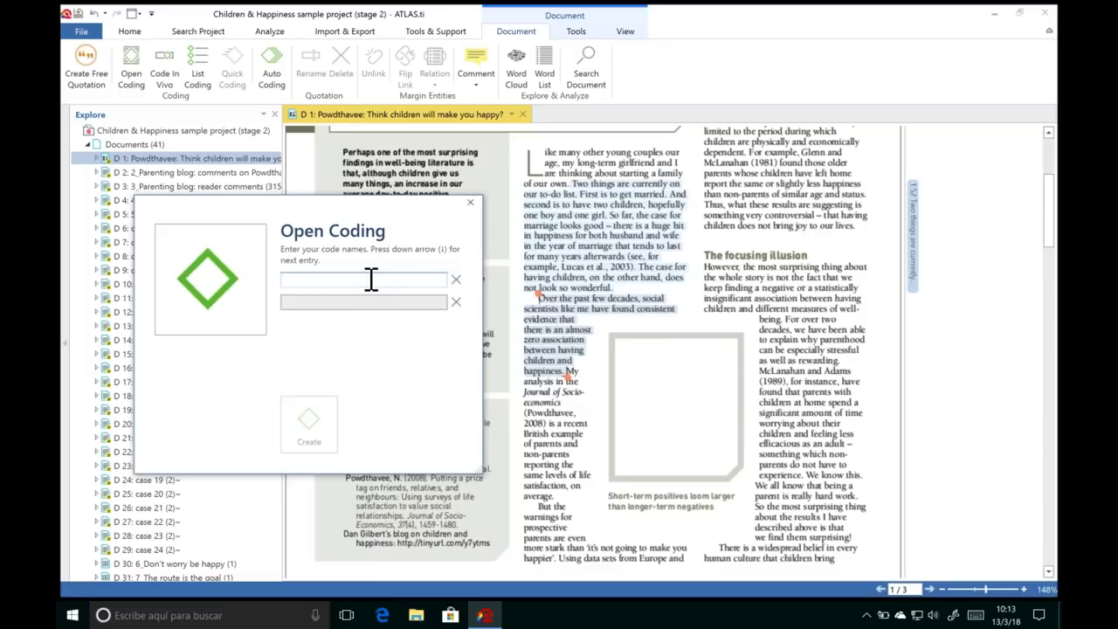
{"action": "type", "text": "S"}
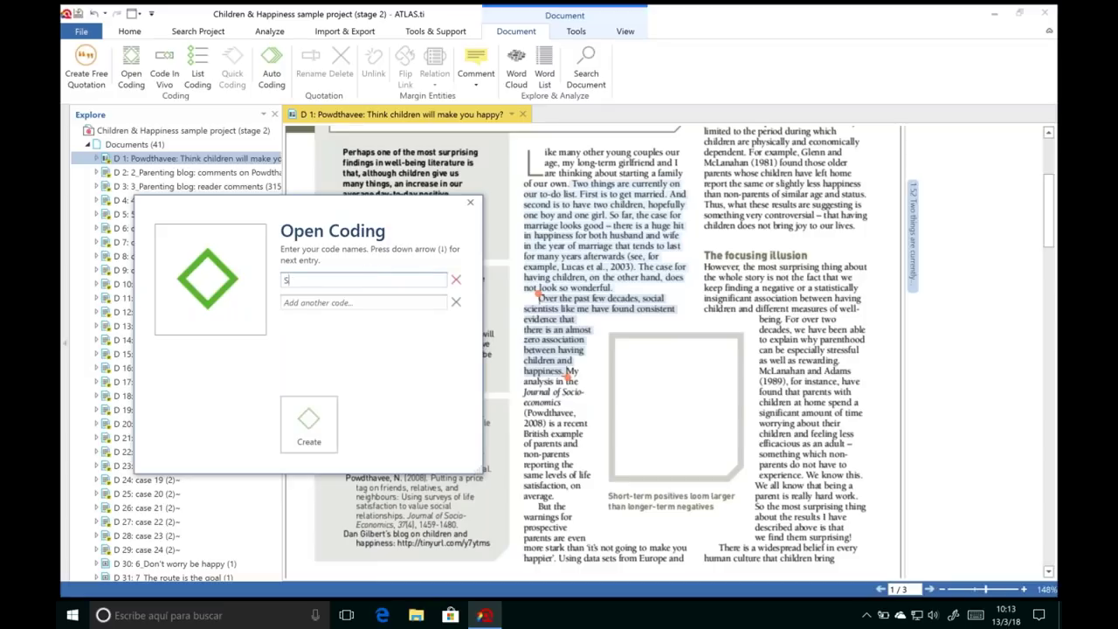
{"action": "type", "text": "ocial sciences"}
{"action": "left_click", "coordinate": [365, 304]}
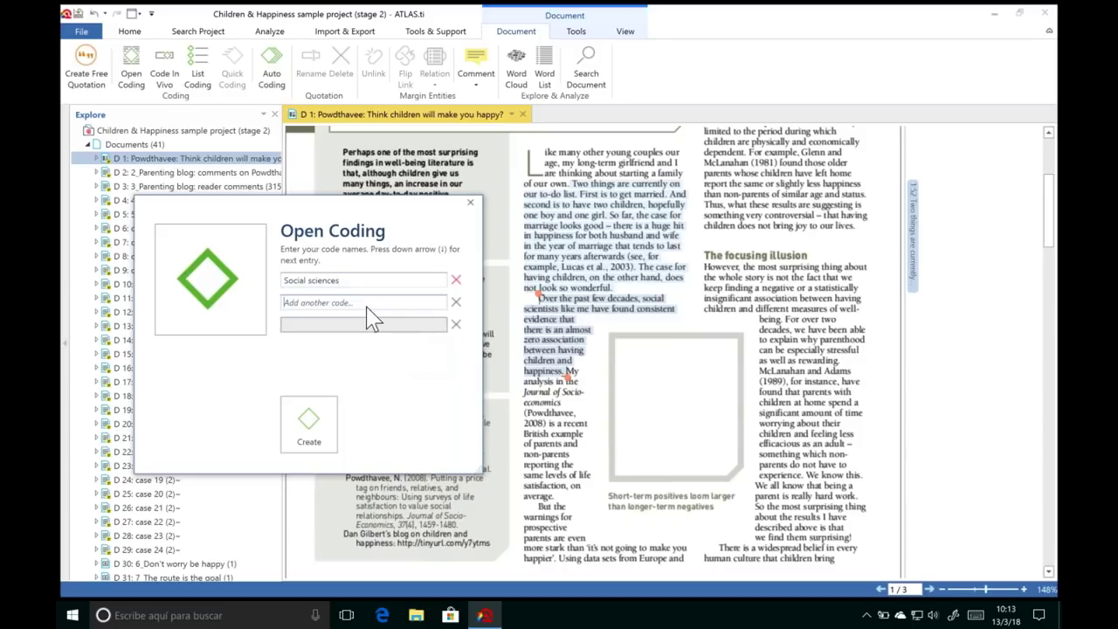
{"action": "type", "text": "Zero"}
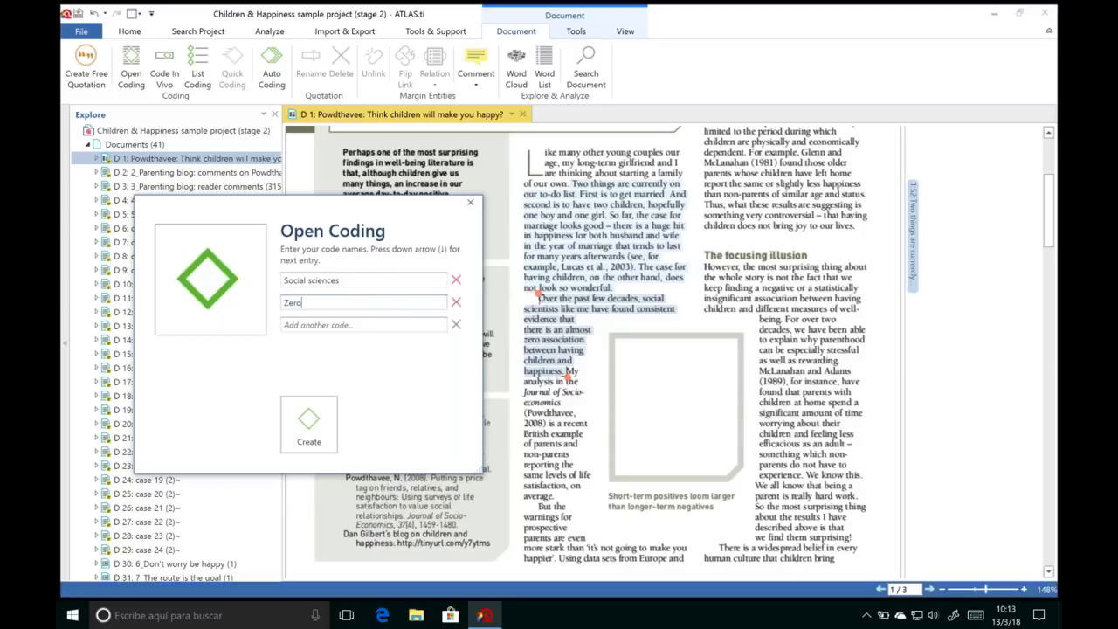
{"action": "type", "text": " association between children and happiness"}
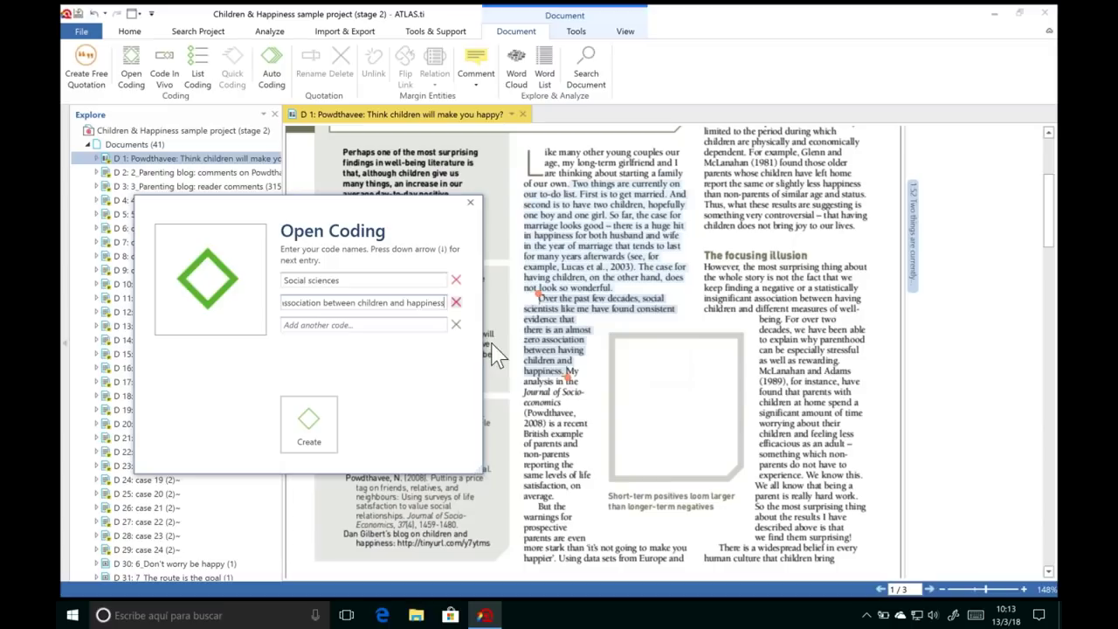
{"action": "left_click", "coordinate": [311, 428]}
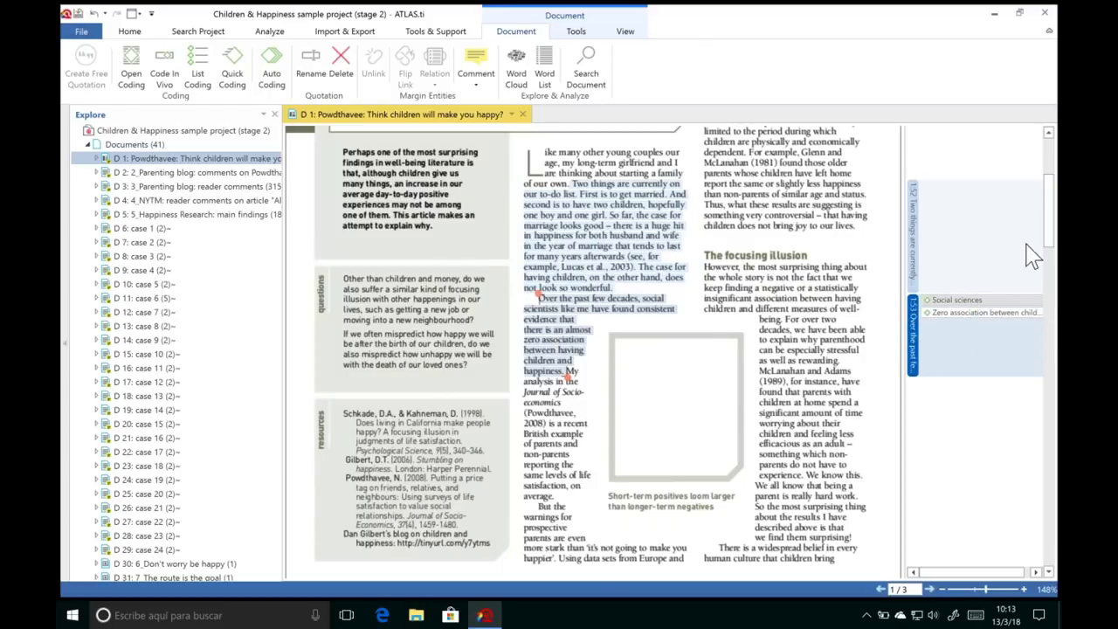
Step: Scroll to page 2 and turn the phrase 'children bring happiness' into an in vivo code
{"action": "left_click_drag", "start_coordinate": [1053, 233], "coordinate": [1053, 243]}
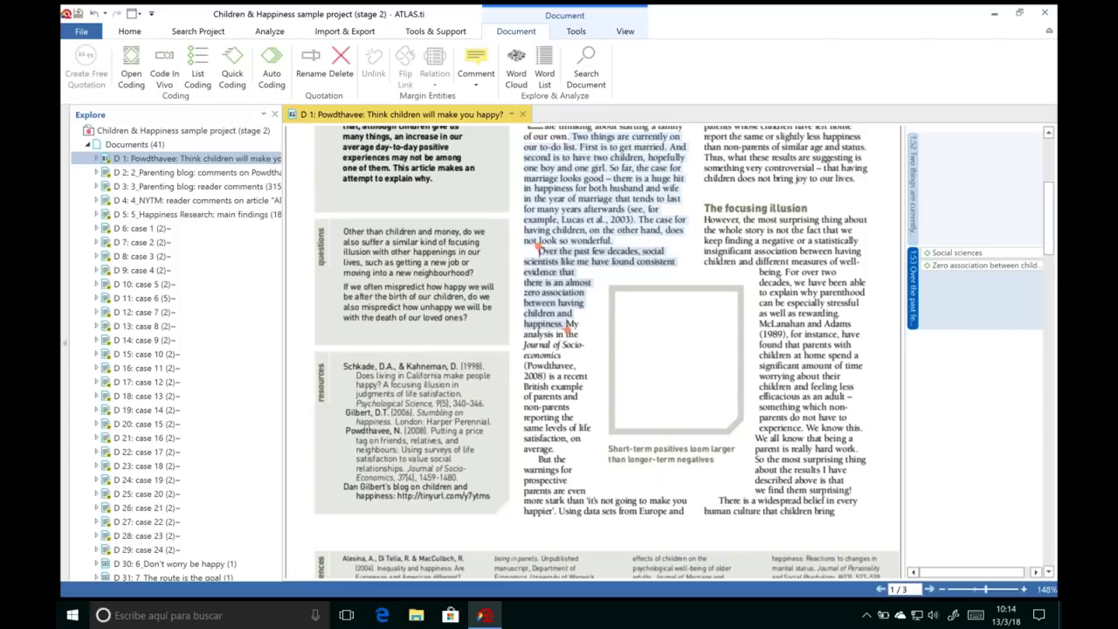
{"action": "left_click_drag", "start_coordinate": [1053, 236], "coordinate": [1057, 333]}
{"action": "scroll", "coordinate": [1058, 334], "scroll_direction": "down", "scroll_amount": 1}
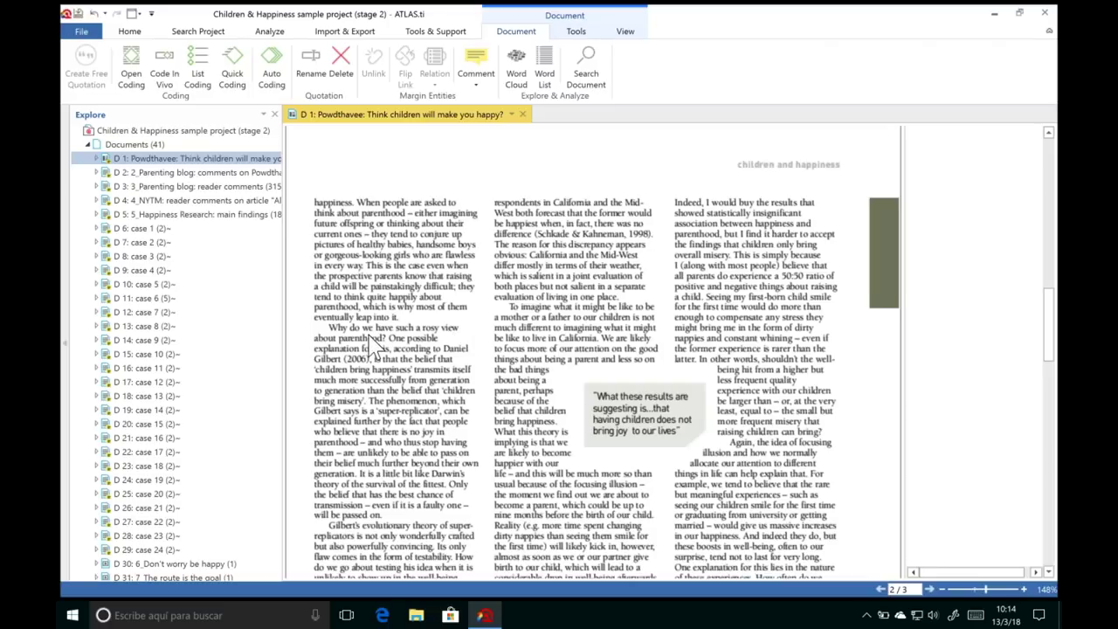
{"action": "left_click_drag", "start_coordinate": [312, 369], "coordinate": [416, 371]}
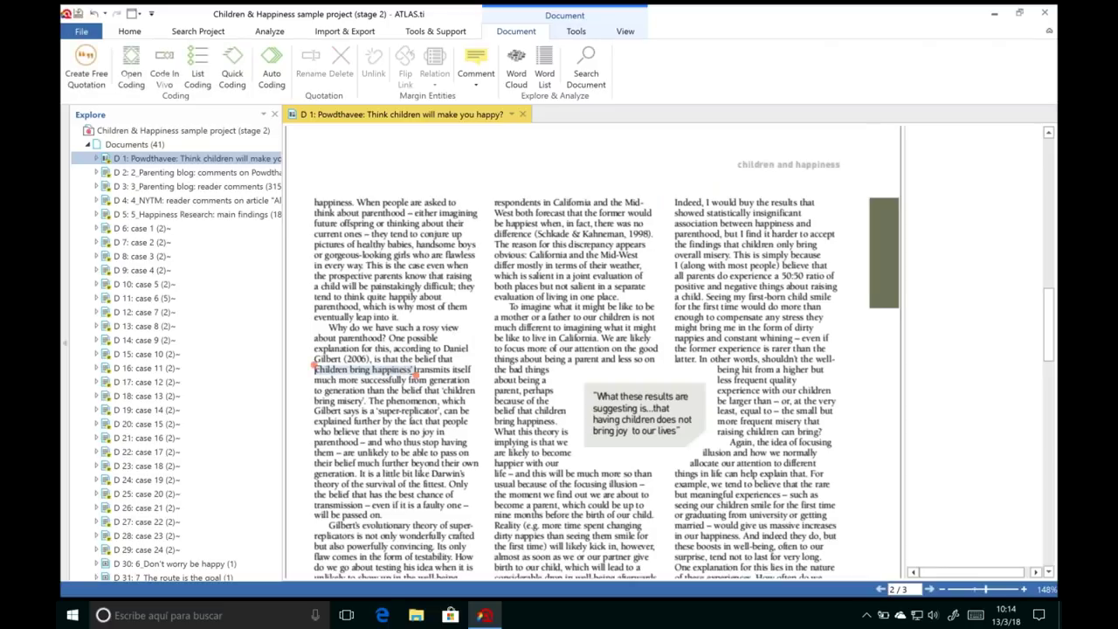
{"action": "right_click", "coordinate": [378, 371]}
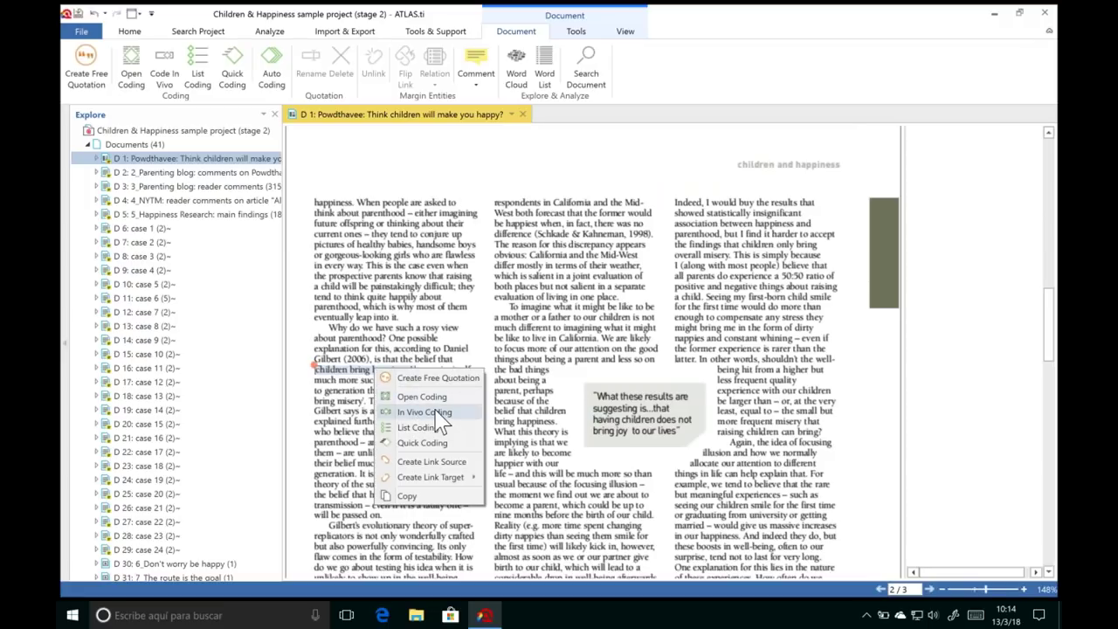
{"action": "left_click", "coordinate": [443, 413]}
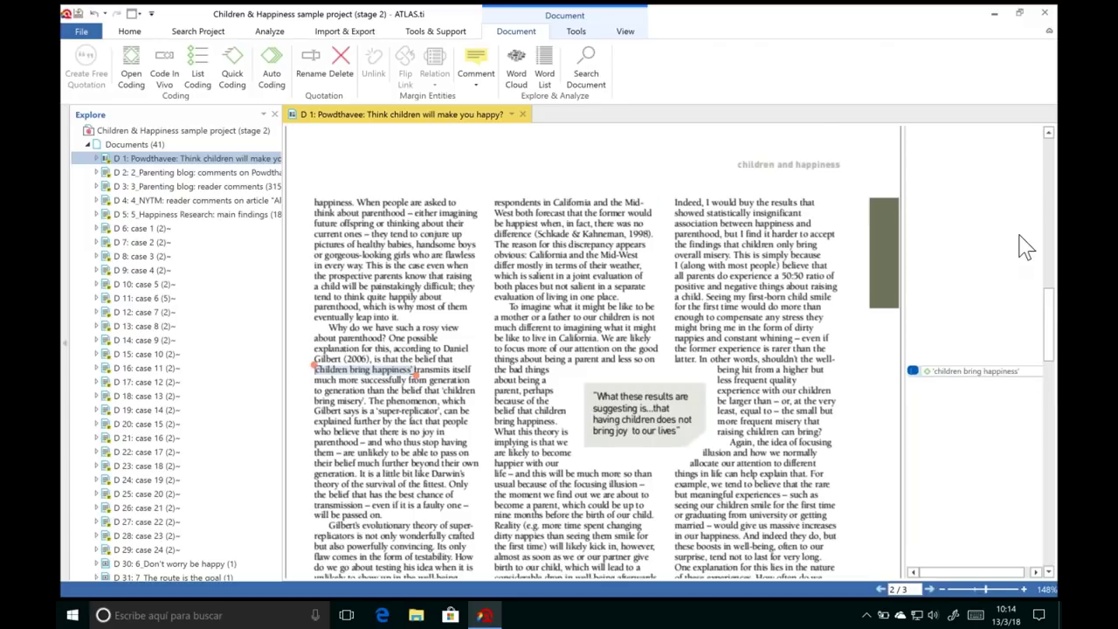
{"action": "scroll", "coordinate": [1053, 300], "scroll_direction": "down", "scroll_amount": 1}
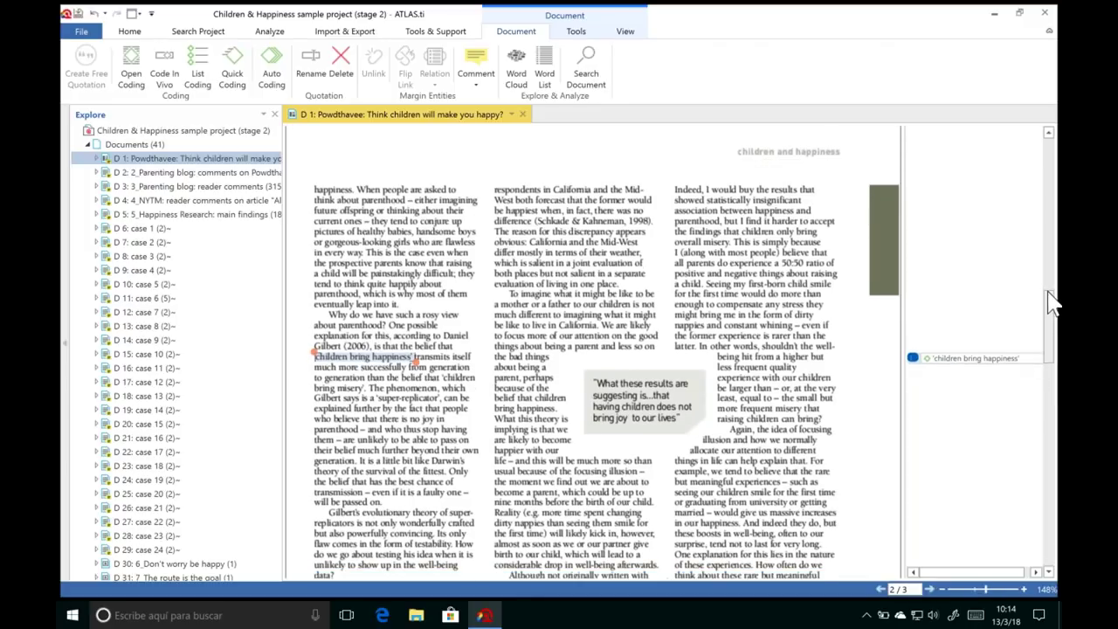
{"action": "left_click_drag", "start_coordinate": [1053, 301], "coordinate": [1052, 316]}
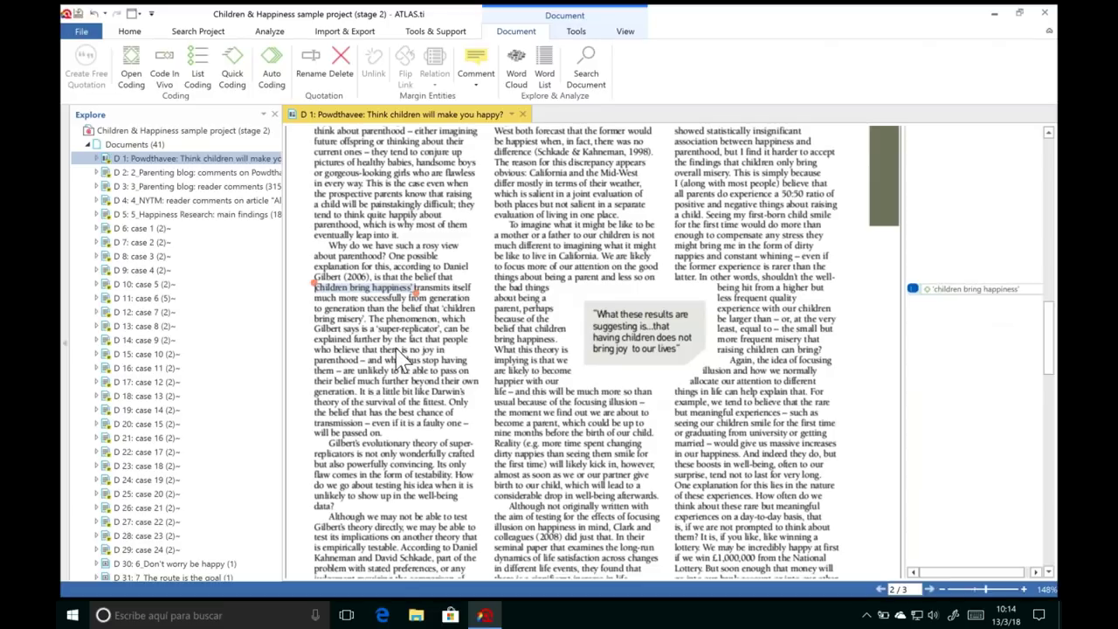
Step: Select the 'The phenomenon, which' passage and expand the Codes list in the Explore tree
{"action": "left_click_drag", "start_coordinate": [369, 319], "coordinate": [371, 395]}
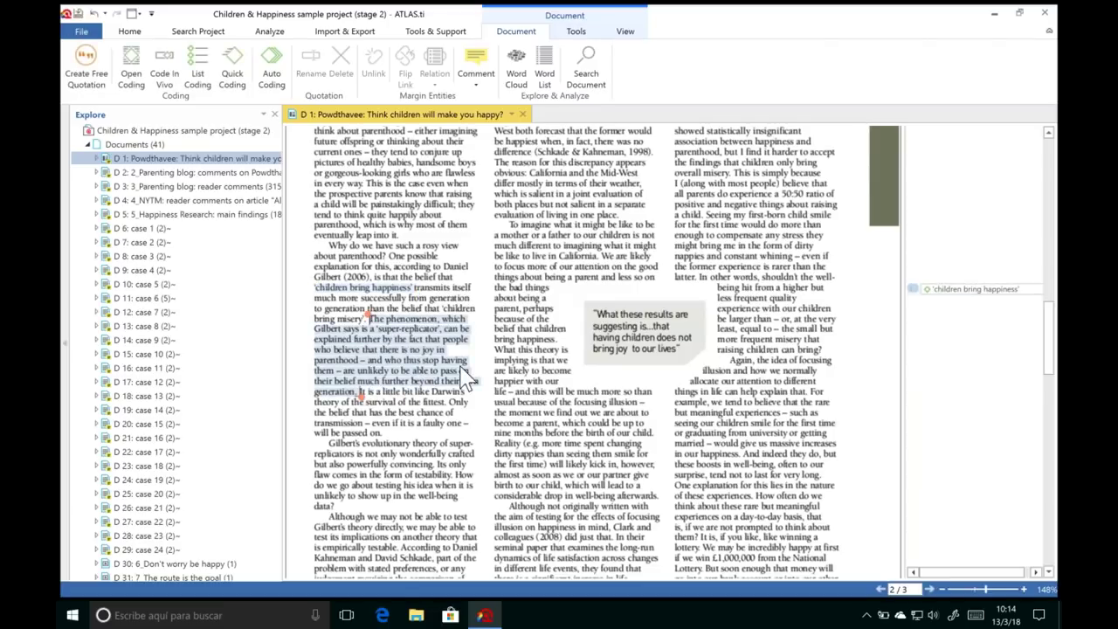
{"action": "key", "text": "super+Tab"}
{"action": "left_click", "coordinate": [679, 324]}
{"action": "left_click", "coordinate": [123, 145]}
{"action": "left_click", "coordinate": [87, 144]}
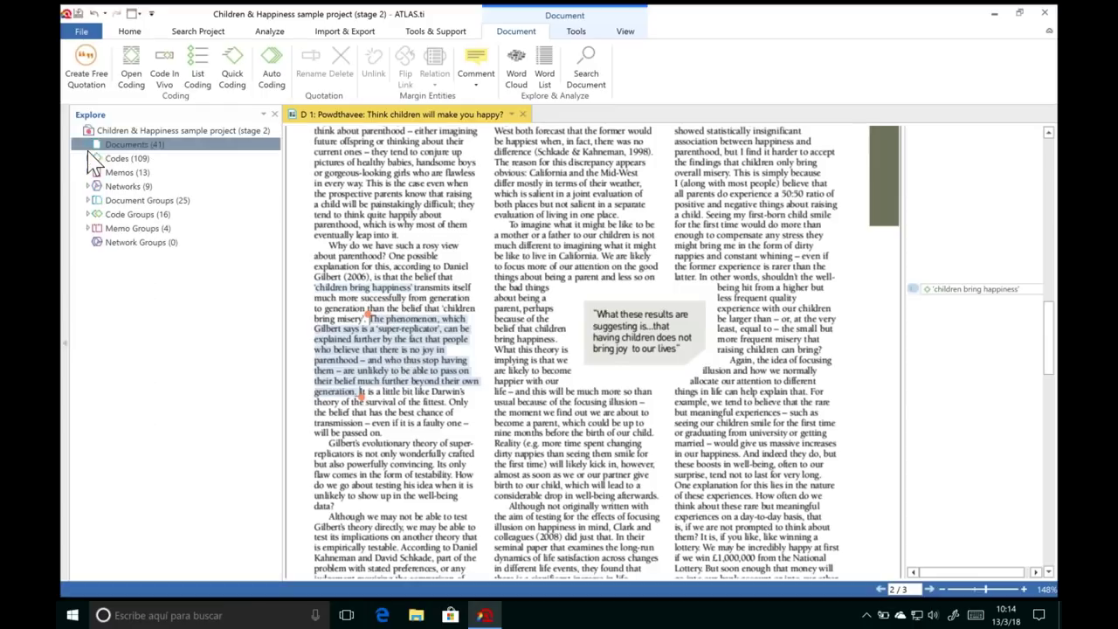
{"action": "left_click", "coordinate": [88, 159]}
{"action": "left_click", "coordinate": [88, 158]}
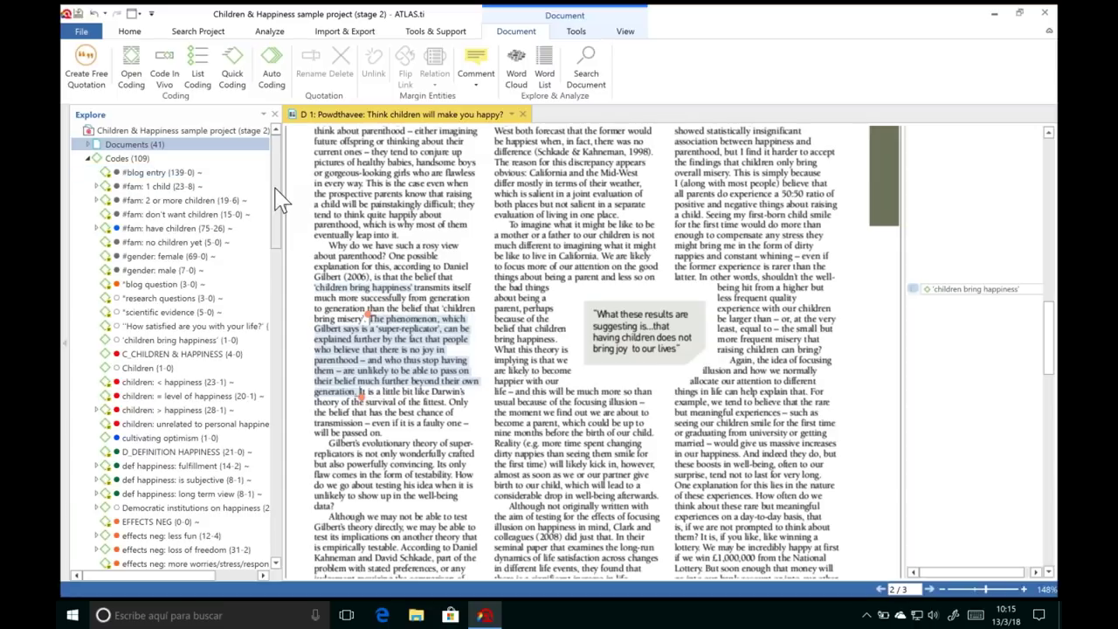
Step: Locate the 'children bring happiness' code and attach *research questions to the quotation
{"action": "scroll", "coordinate": [280, 201], "scroll_direction": "down", "scroll_amount": 1}
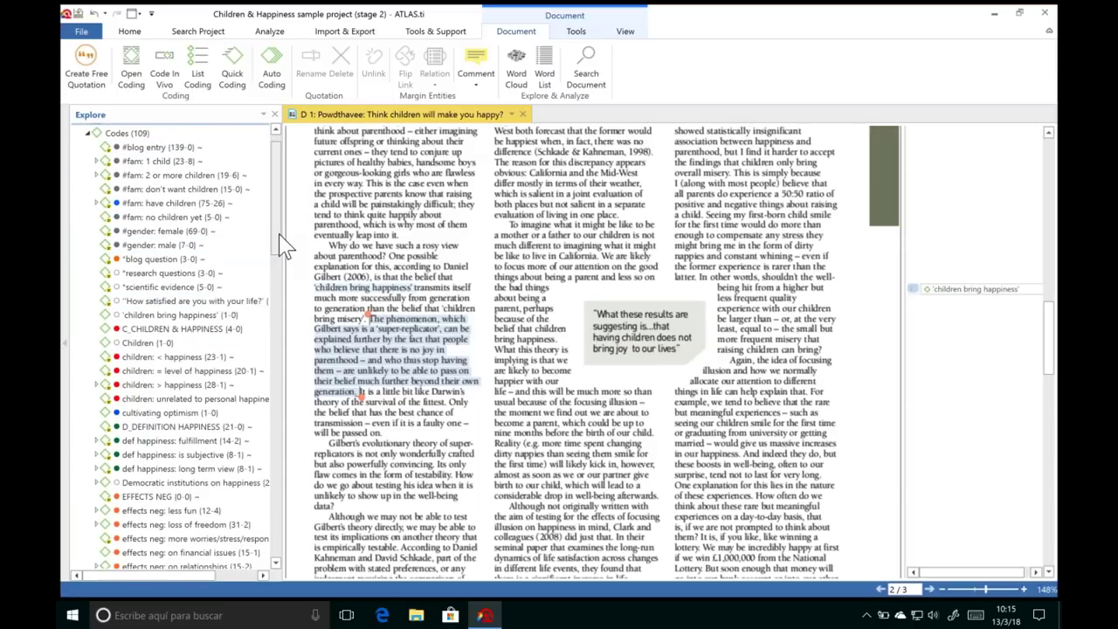
{"action": "scroll", "coordinate": [283, 260], "scroll_direction": "down", "scroll_amount": 1}
{"action": "scroll", "coordinate": [283, 262], "scroll_direction": "down", "scroll_amount": 2}
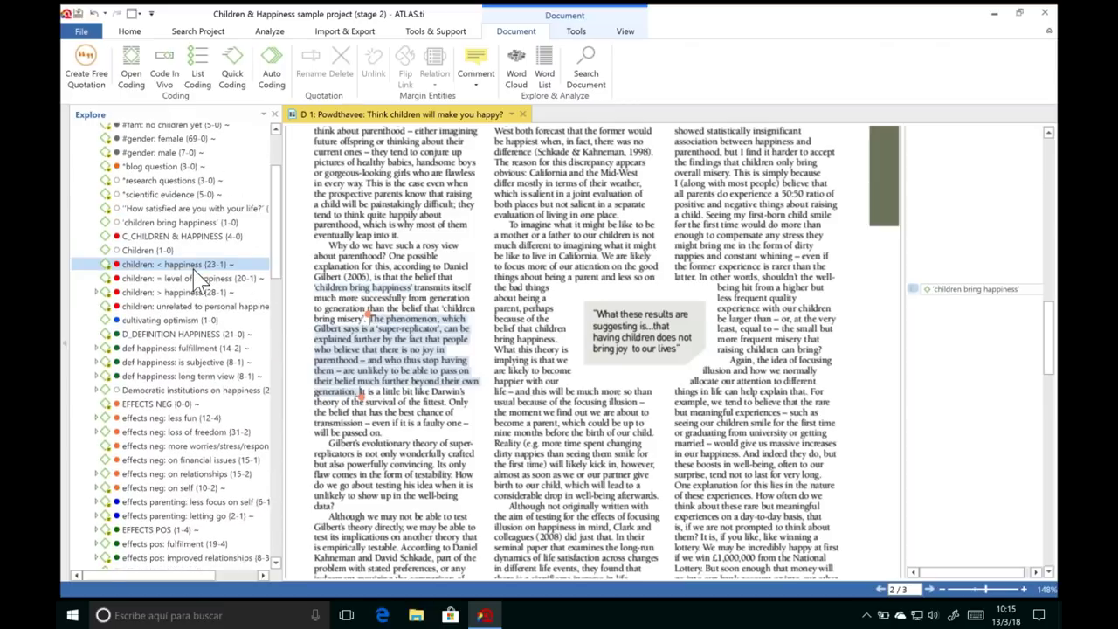
{"action": "left_click", "coordinate": [161, 224]}
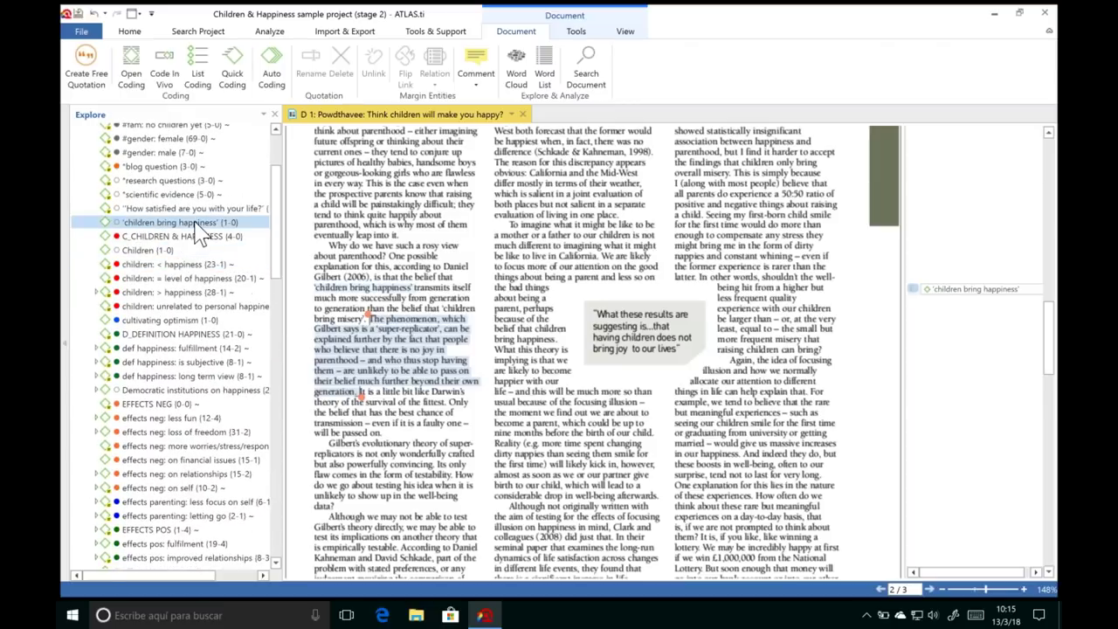
{"action": "left_click", "coordinate": [142, 223]}
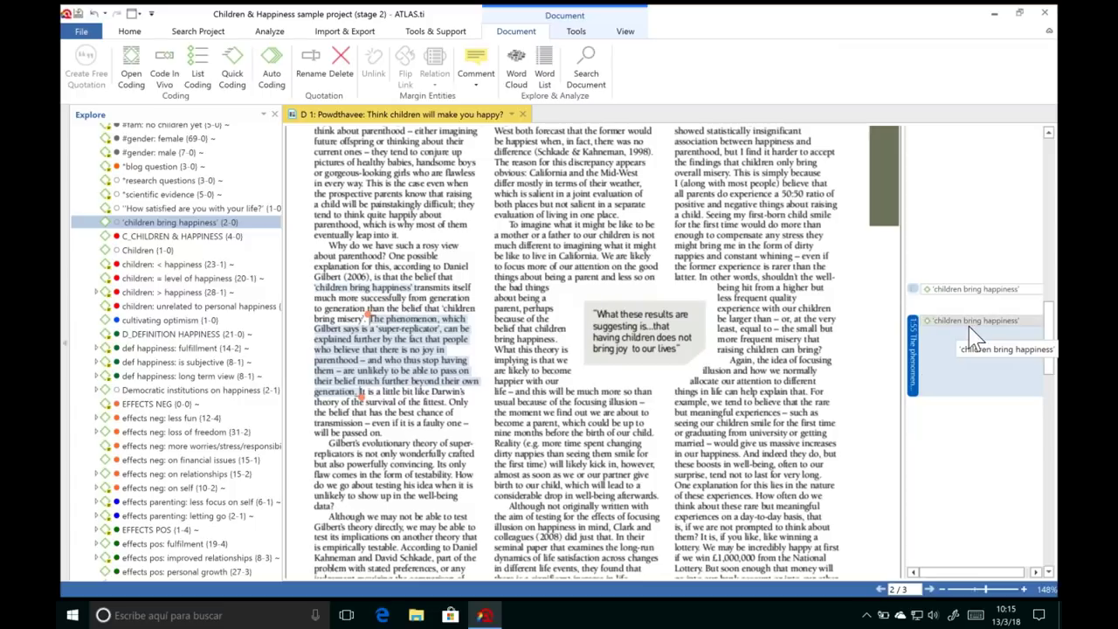
{"action": "left_click", "coordinate": [173, 181]}
{"action": "left_click_drag", "start_coordinate": [330, 289], "coordinate": [332, 292]}
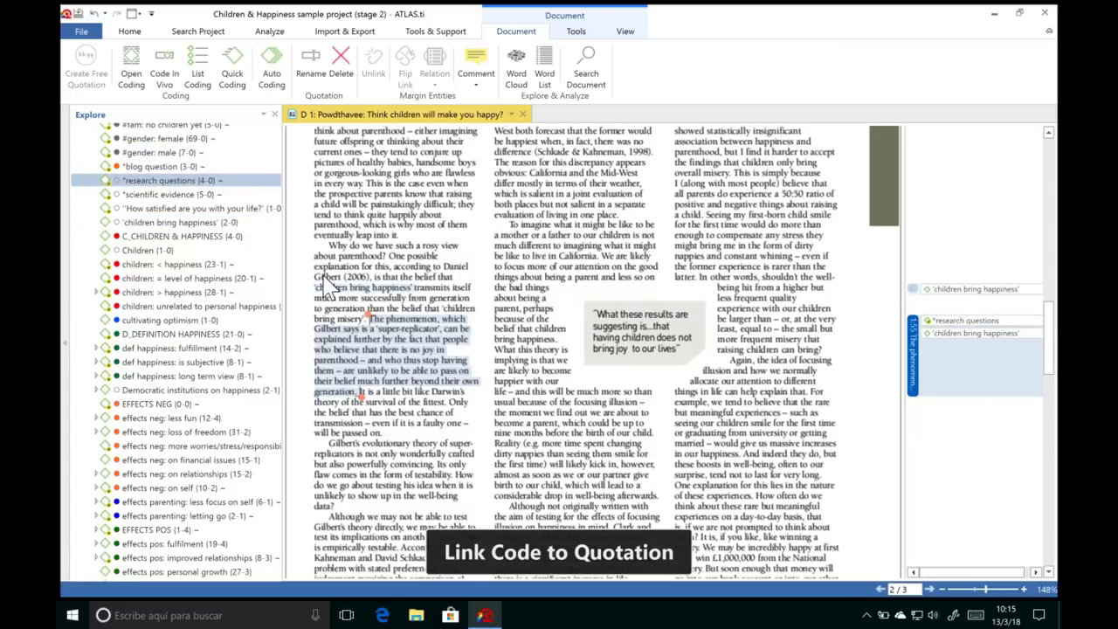
Step: Drag ex: salient experiences and effects neg: more worries/stress onto the 'phenomenon' quotation
{"action": "scroll", "coordinate": [267, 218], "scroll_direction": "down", "scroll_amount": 6}
{"action": "left_click", "coordinate": [174, 392]}
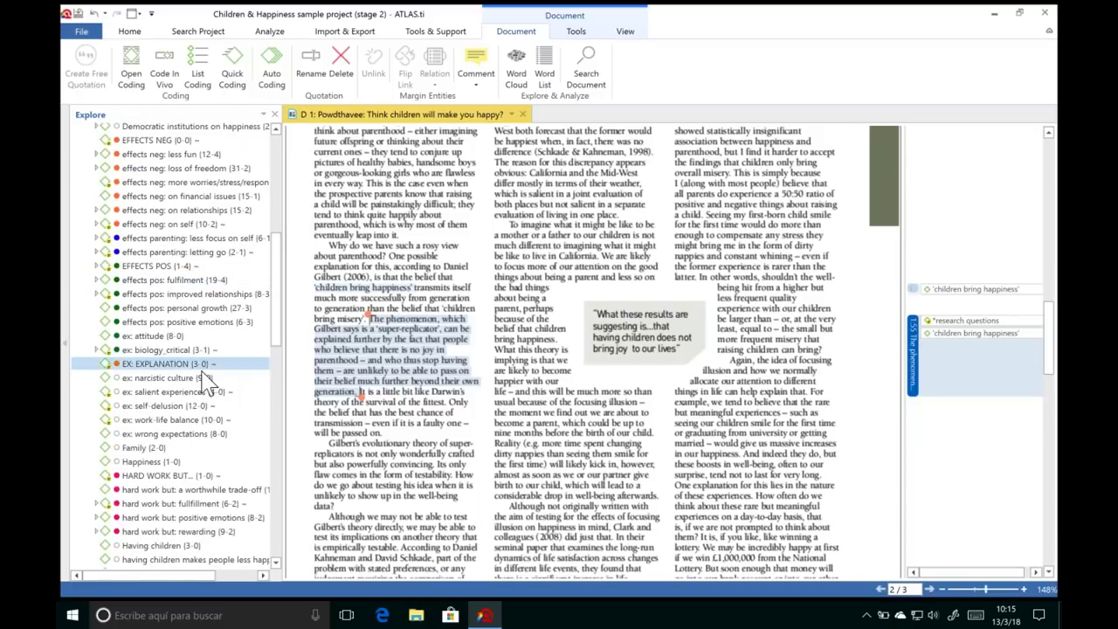
{"action": "left_click_drag", "start_coordinate": [175, 392], "coordinate": [393, 349]}
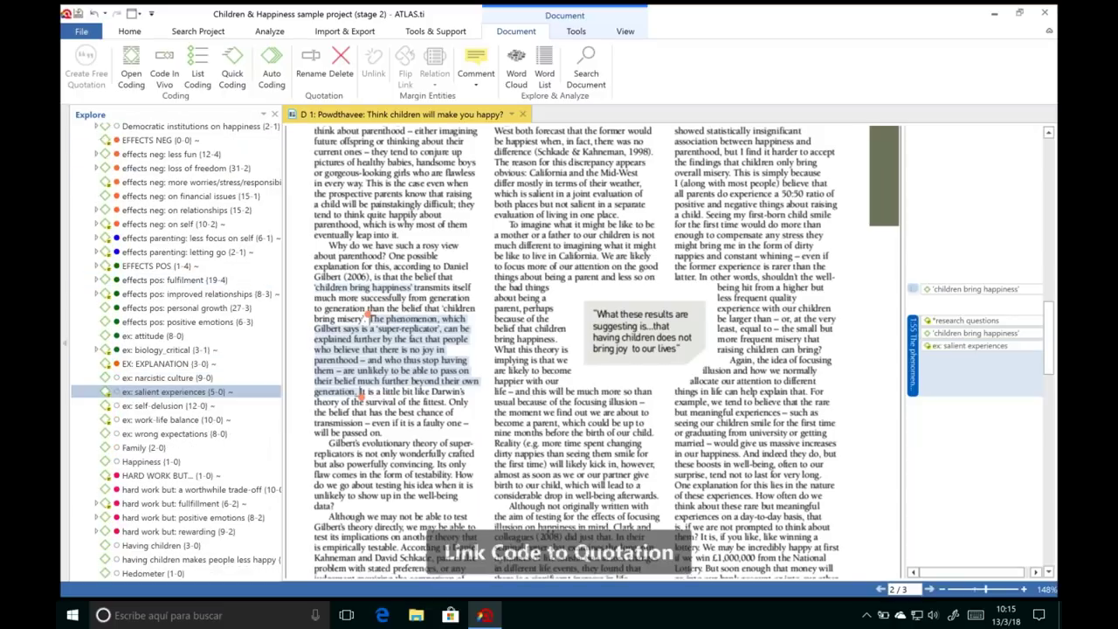
{"action": "left_click", "coordinate": [188, 182]}
{"action": "left_click_drag", "start_coordinate": [188, 181], "coordinate": [380, 358]}
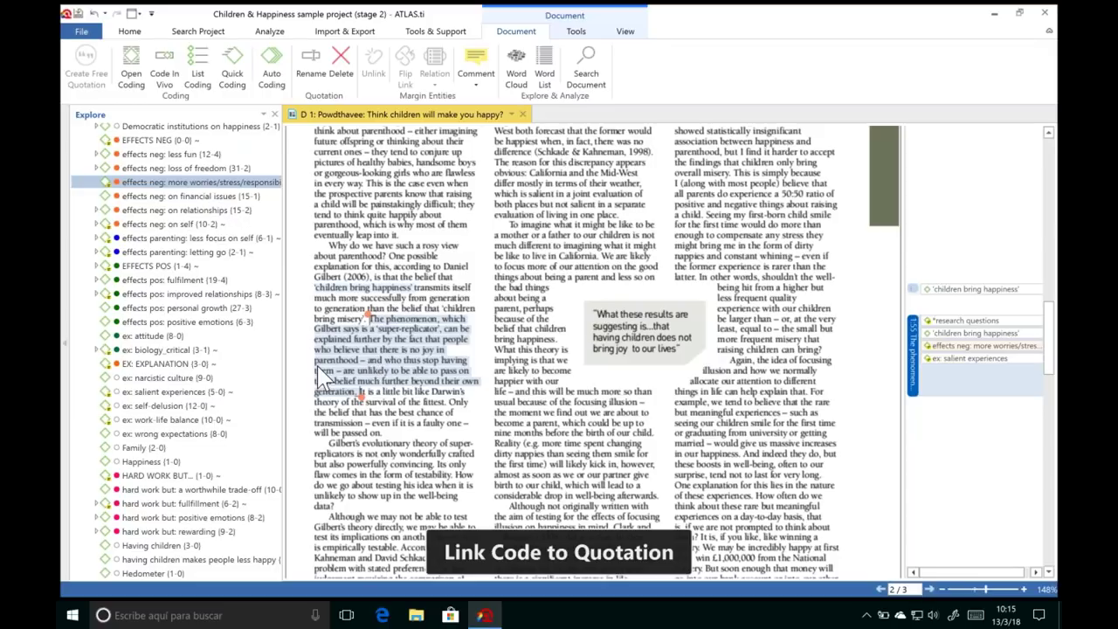
{"action": "key", "text": "super+Tab"}
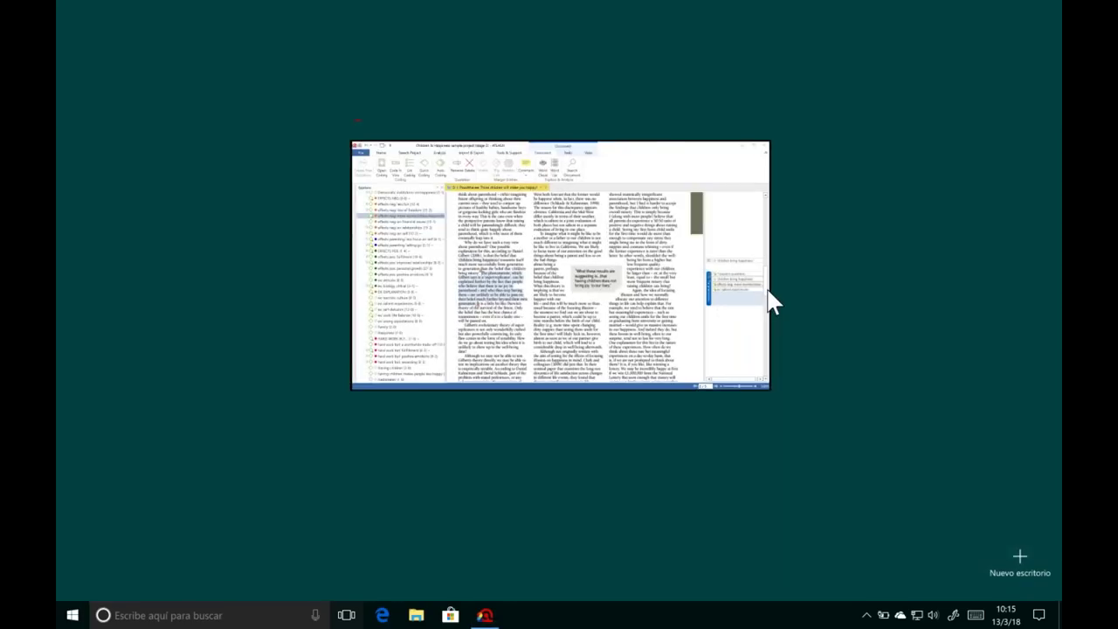
Step: Scroll the D 1 article back to page 1 and the Explore tree to the project root
{"action": "left_click", "coordinate": [767, 294]}
{"action": "left_click_drag", "start_coordinate": [1051, 319], "coordinate": [1044, 142]}
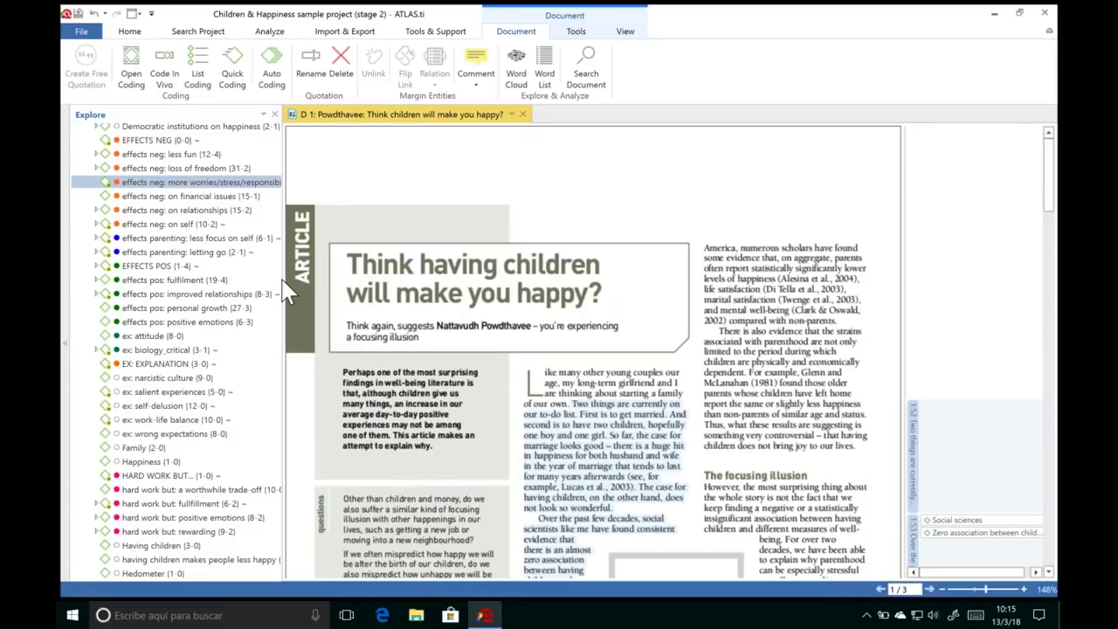
{"action": "left_click_drag", "start_coordinate": [278, 244], "coordinate": [278, 157]}
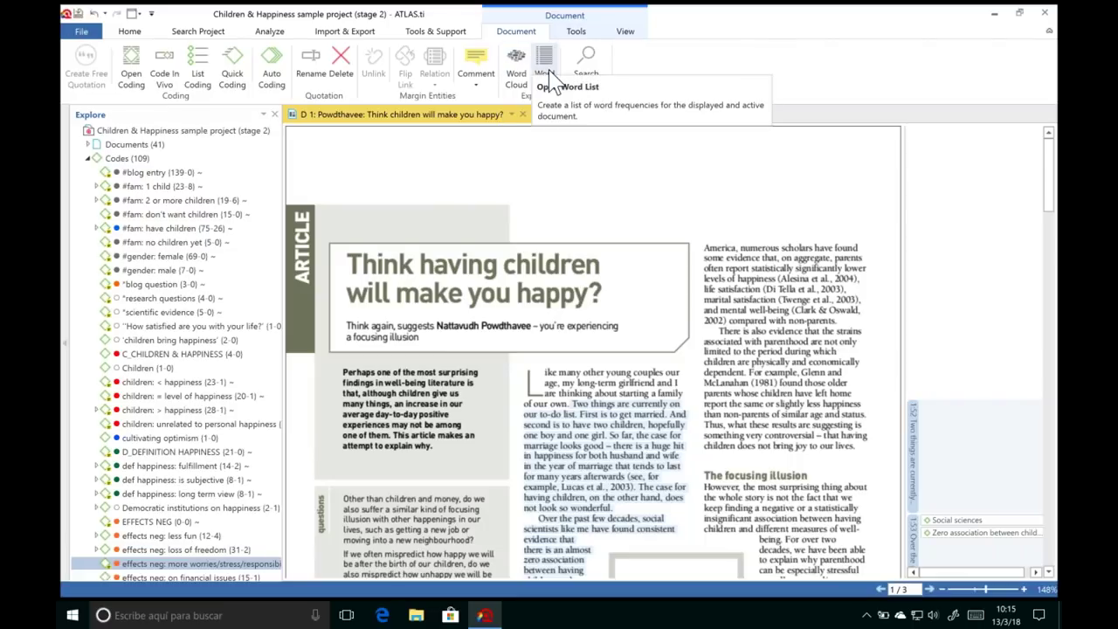
Step: Create a word cloud of the Powdthavee article filtered with English stop words
{"action": "left_click", "coordinate": [516, 83]}
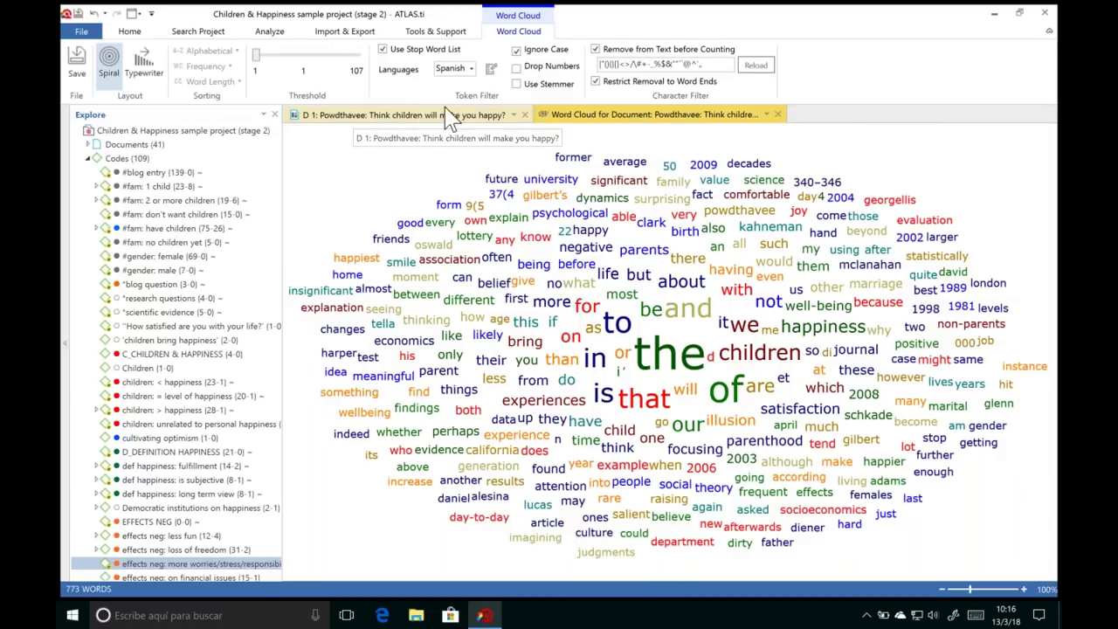
{"action": "left_click", "coordinate": [477, 77]}
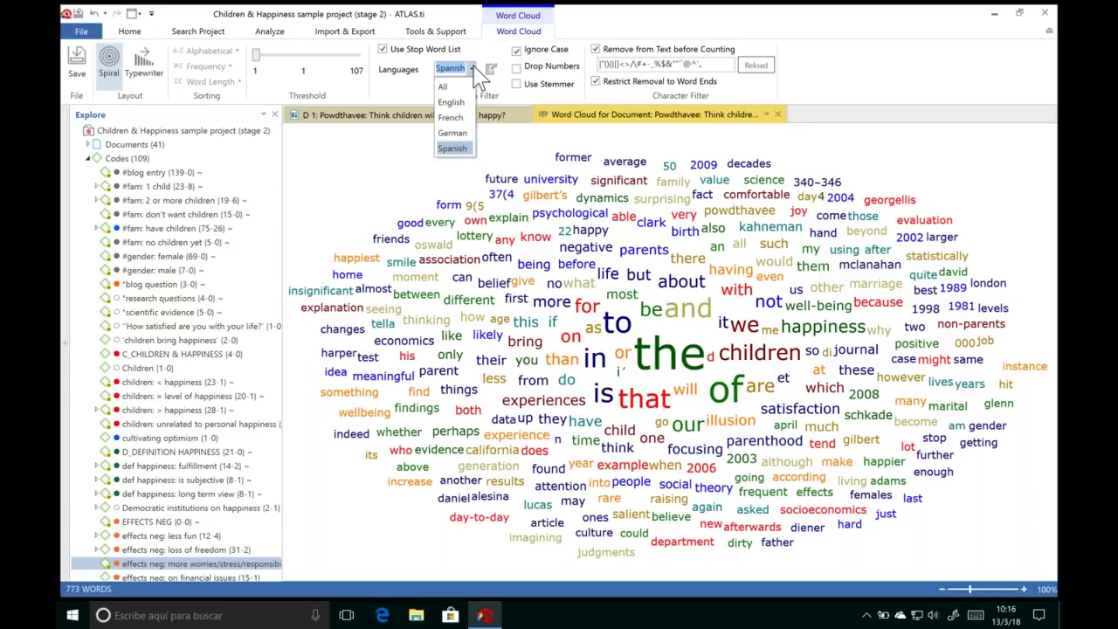
{"action": "left_click", "coordinate": [461, 118]}
{"action": "key", "text": "Up"}
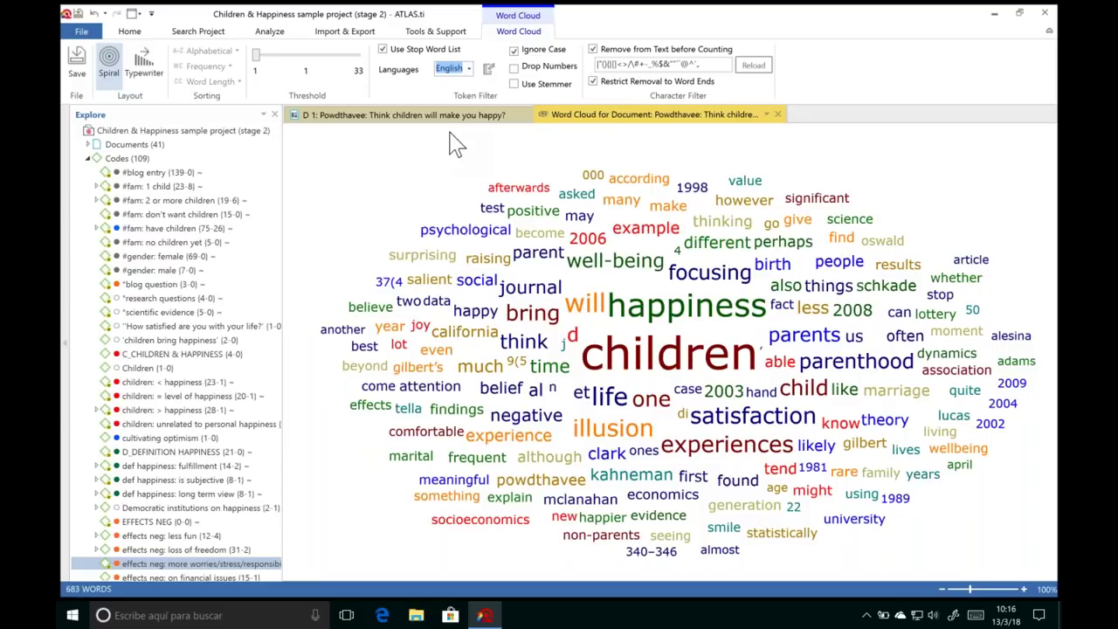
{"action": "left_click", "coordinate": [380, 194]}
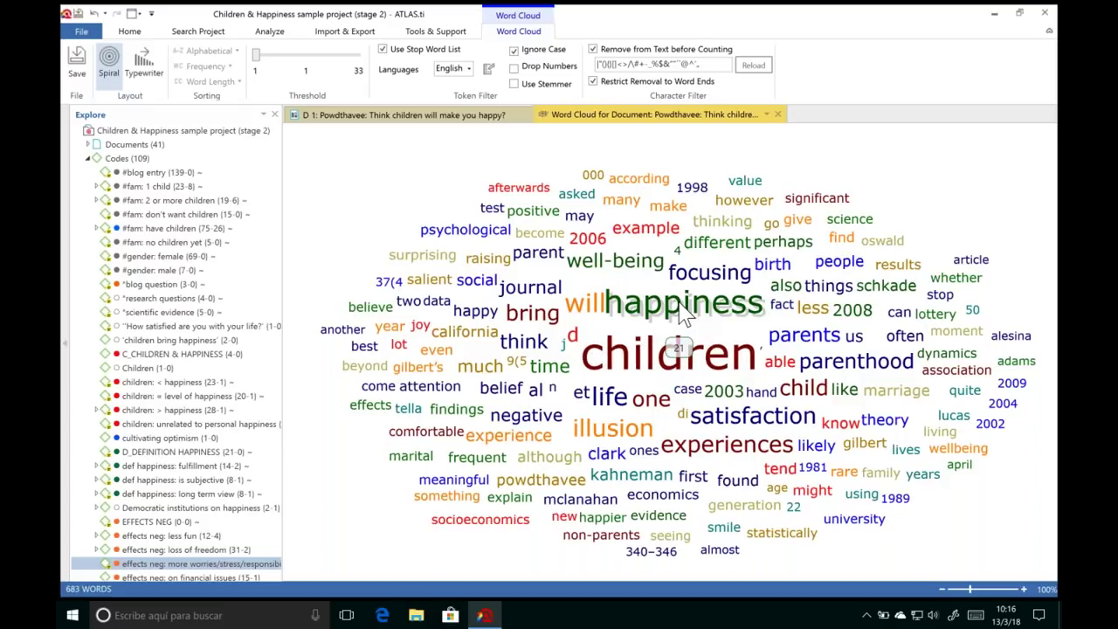
Step: Add the stray words 'd' and 'n' to the stop word list
{"action": "right_click", "coordinate": [574, 343]}
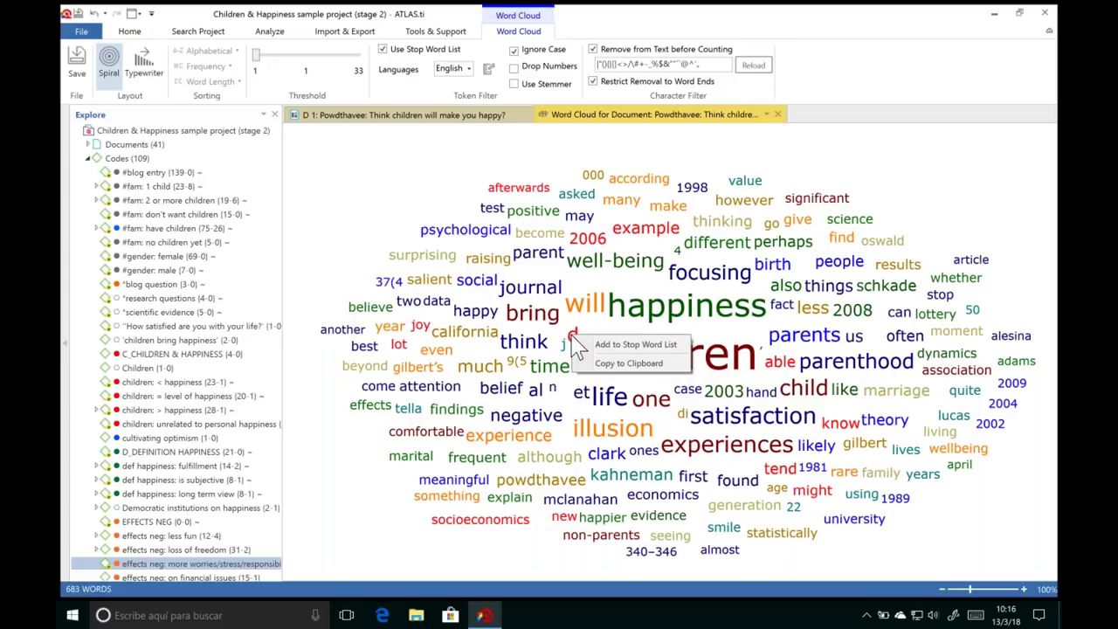
{"action": "left_click", "coordinate": [612, 344]}
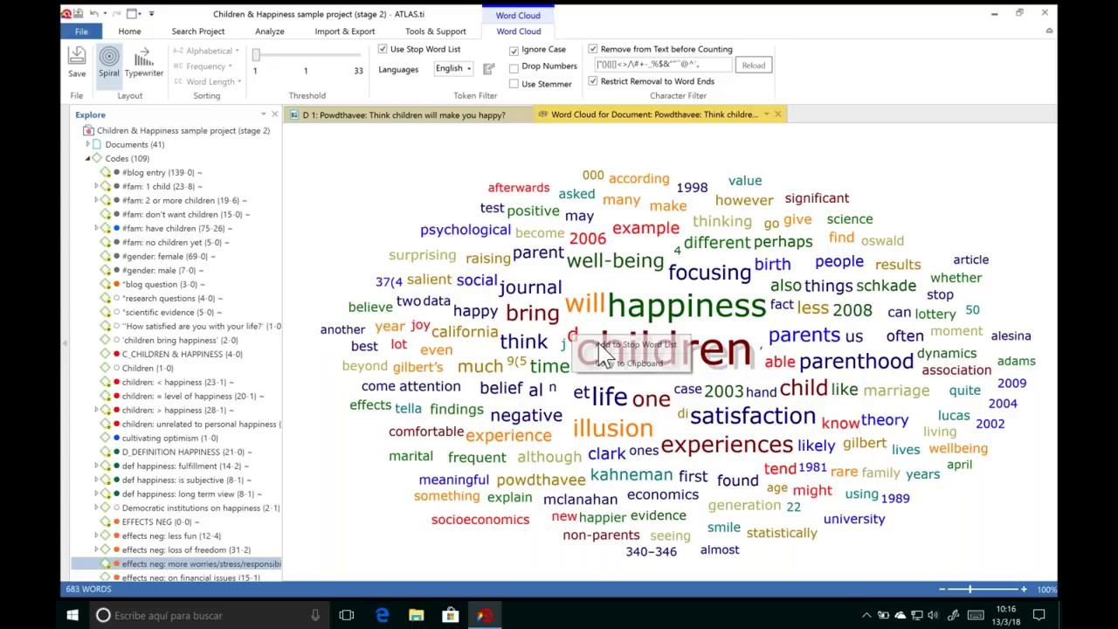
{"action": "right_click", "coordinate": [557, 393]}
{"action": "left_click", "coordinate": [598, 395]}
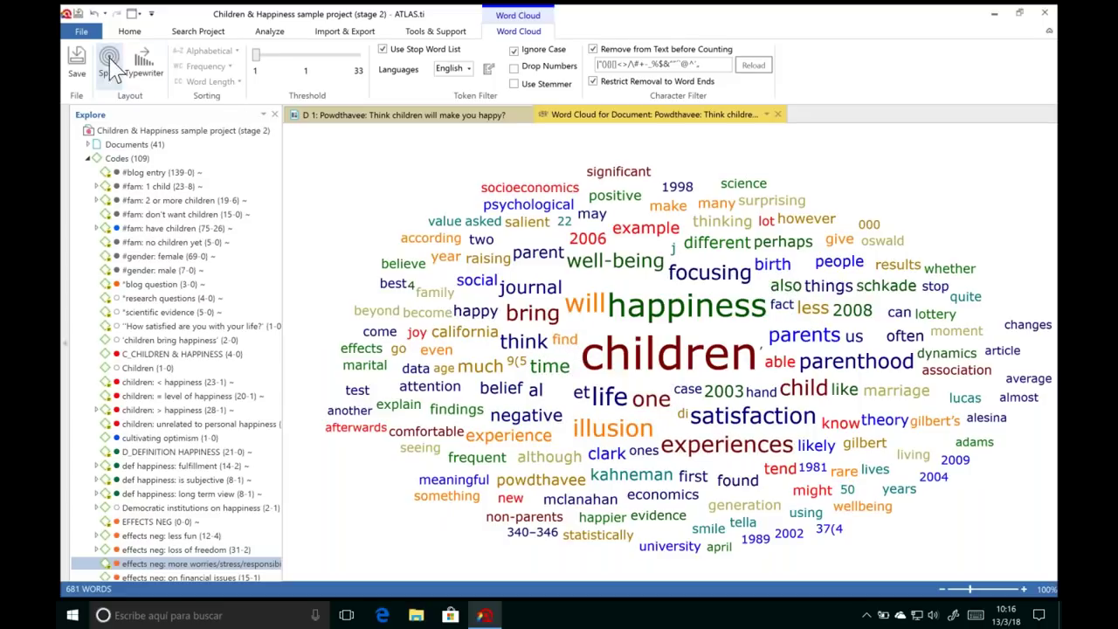
Step: Try the Typewriter and Spiral layouts and threshold 5 then 1, then close the word cloud
{"action": "left_click", "coordinate": [144, 66]}
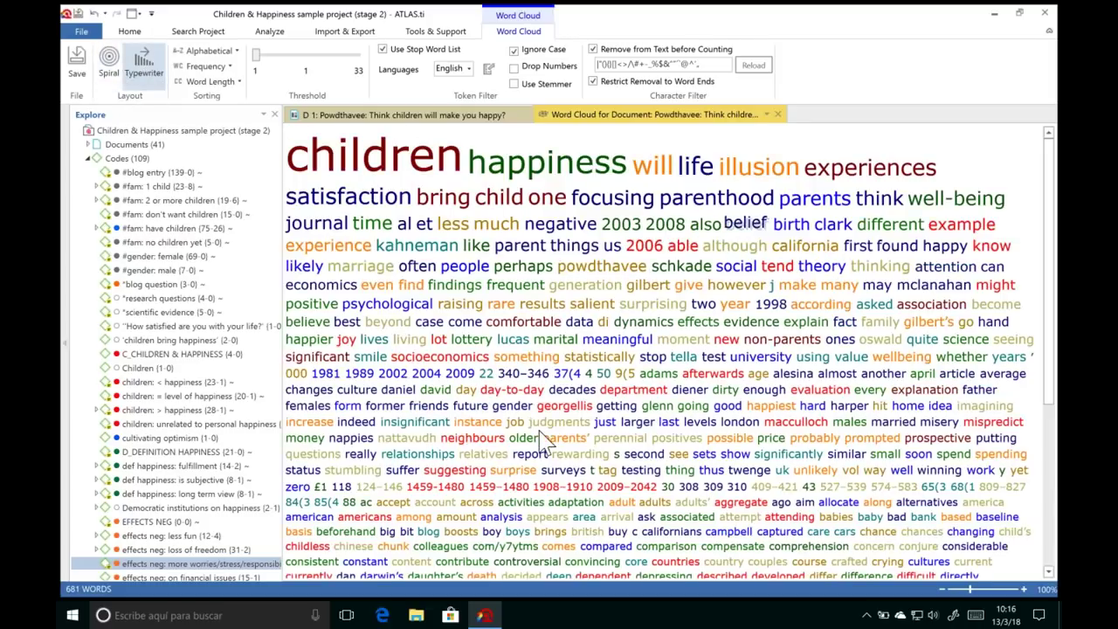
{"action": "left_click", "coordinate": [108, 59]}
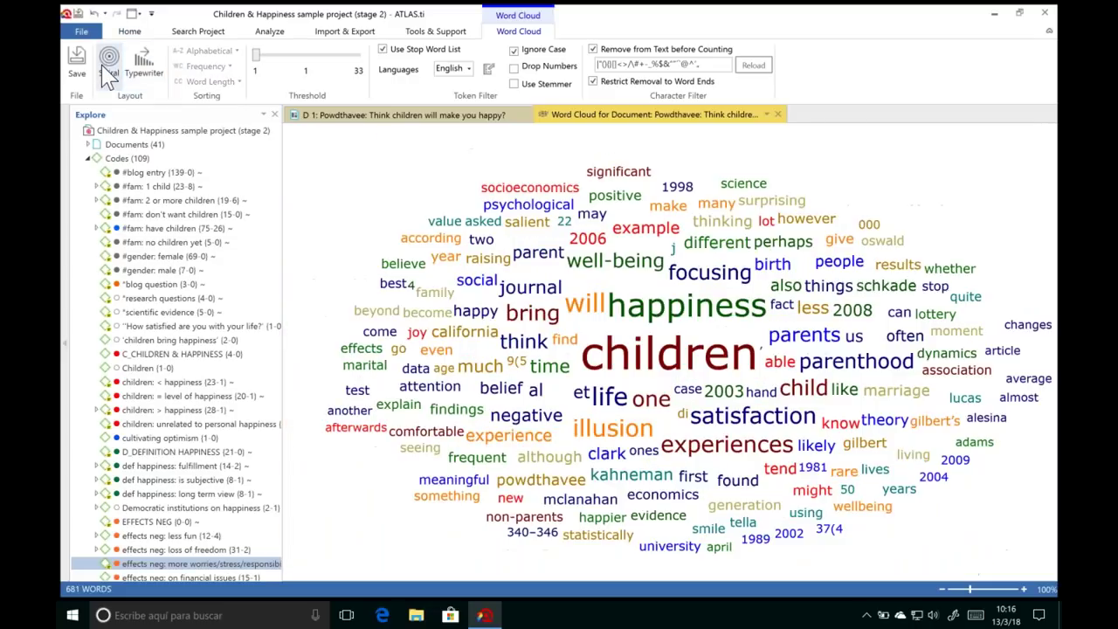
{"action": "left_click_drag", "start_coordinate": [262, 66], "coordinate": [276, 70]}
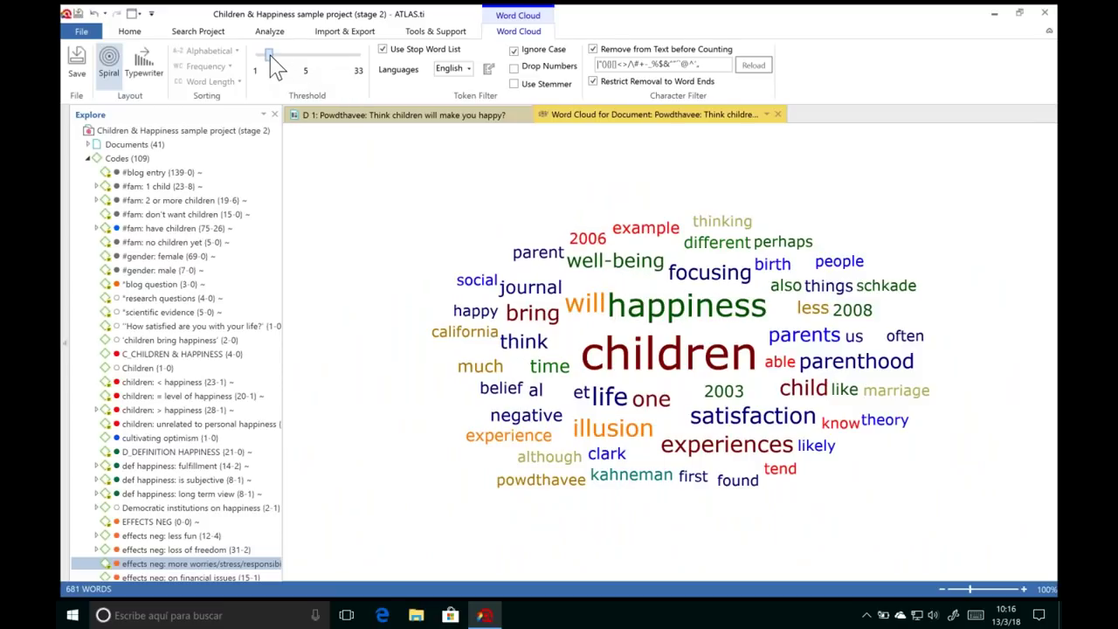
{"action": "left_click_drag", "start_coordinate": [276, 69], "coordinate": [262, 70]}
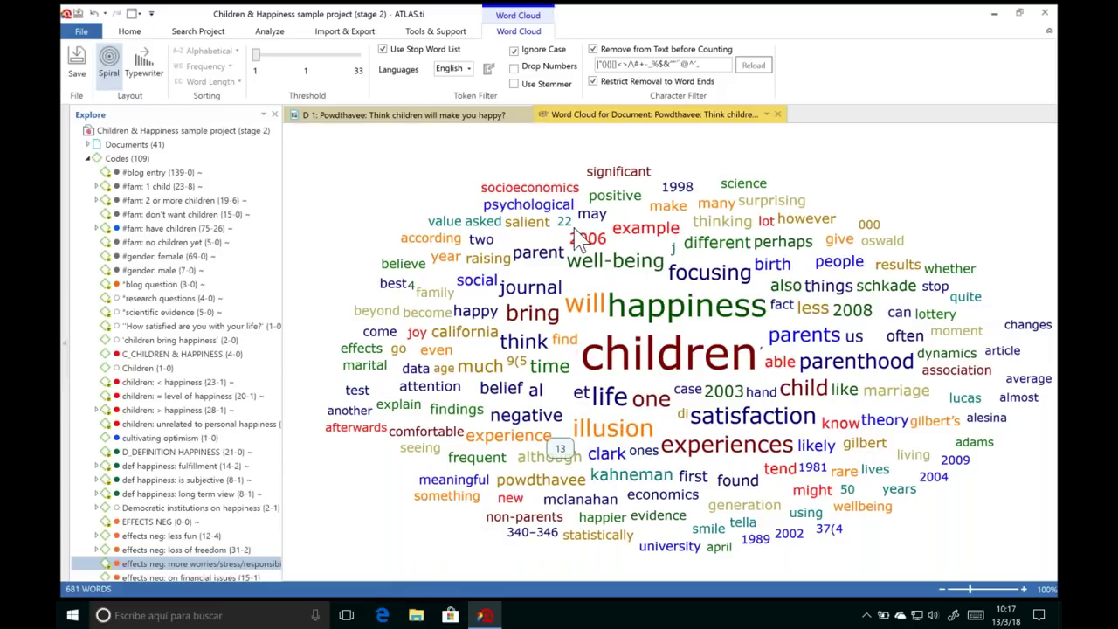
{"action": "mouse_move", "coordinate": [607, 439]}
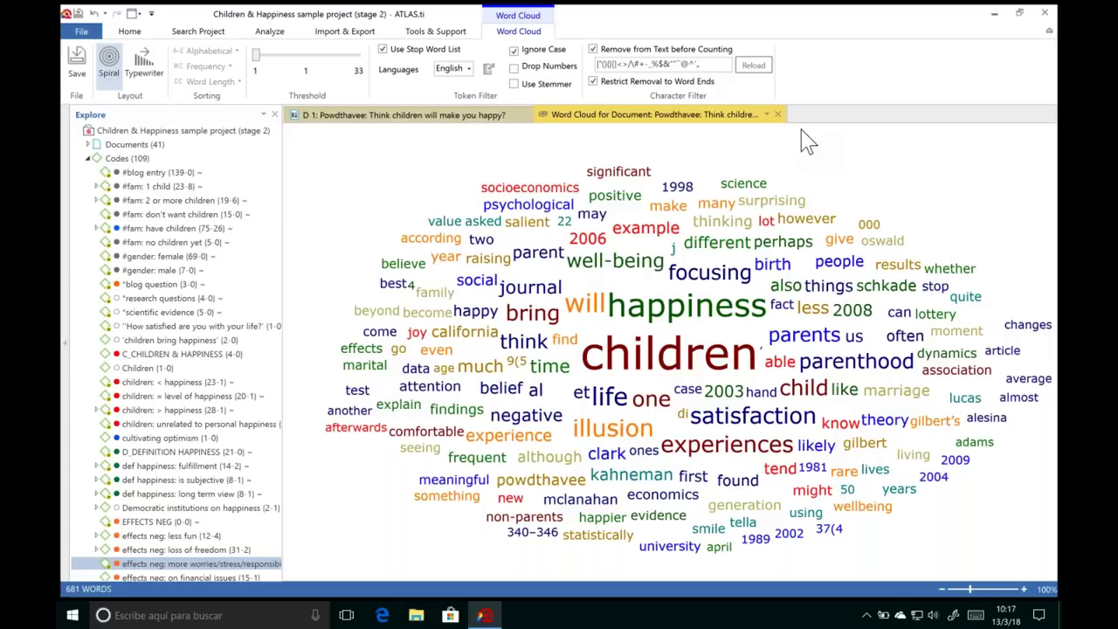
{"action": "left_click", "coordinate": [778, 115]}
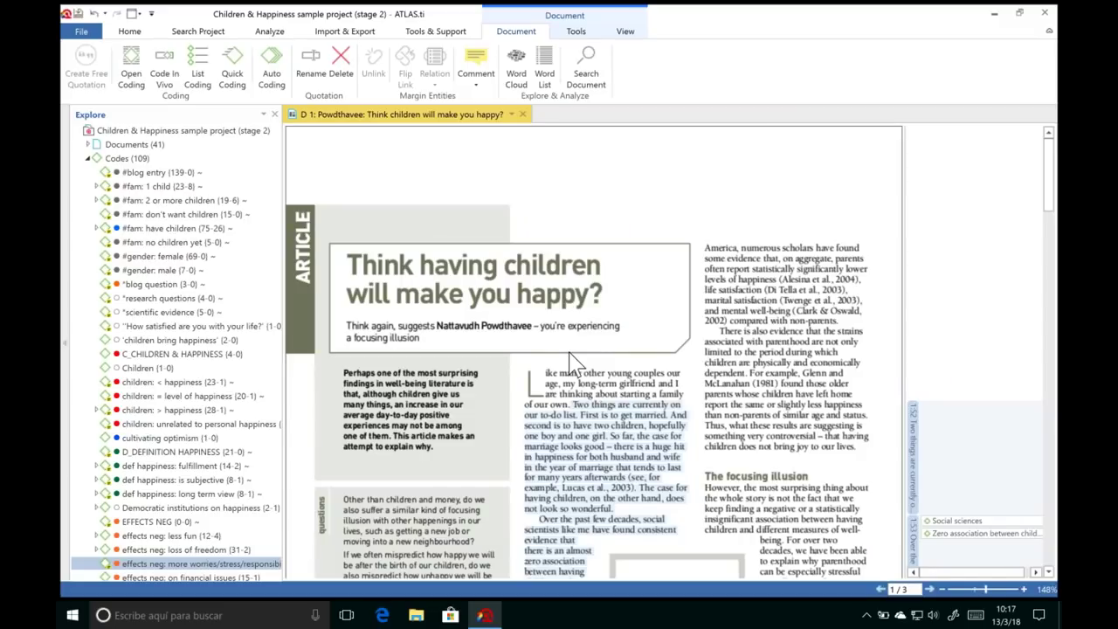
Step: Start auto-coding 'illusion' with the existing Illusion code, abandoning a duplicate new Illusion code
{"action": "left_click", "coordinate": [268, 70]}
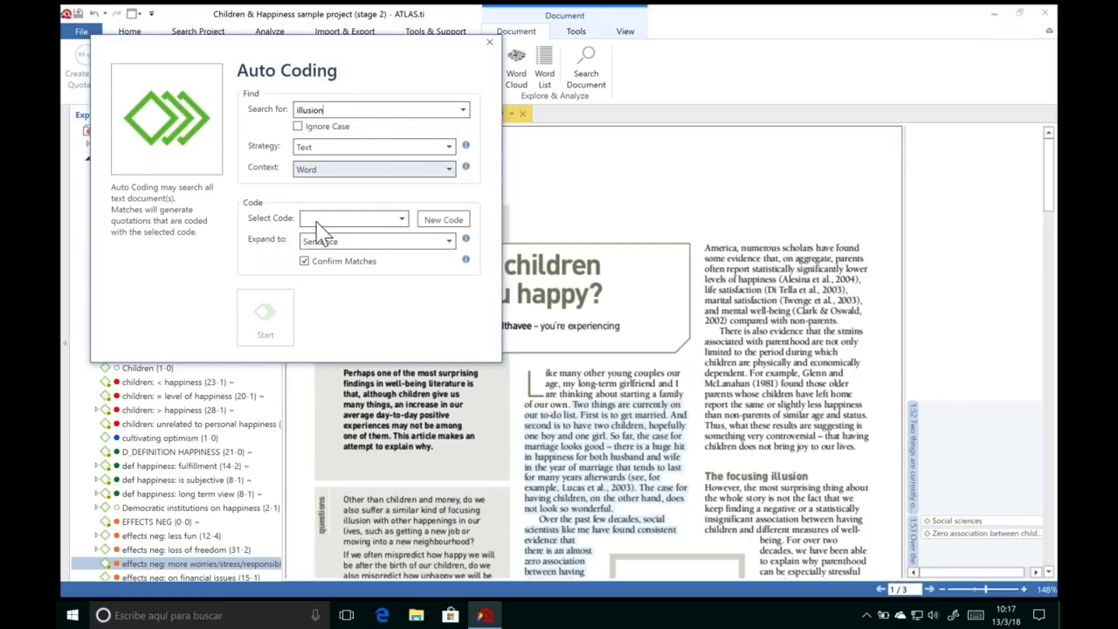
{"action": "left_click", "coordinate": [401, 220]}
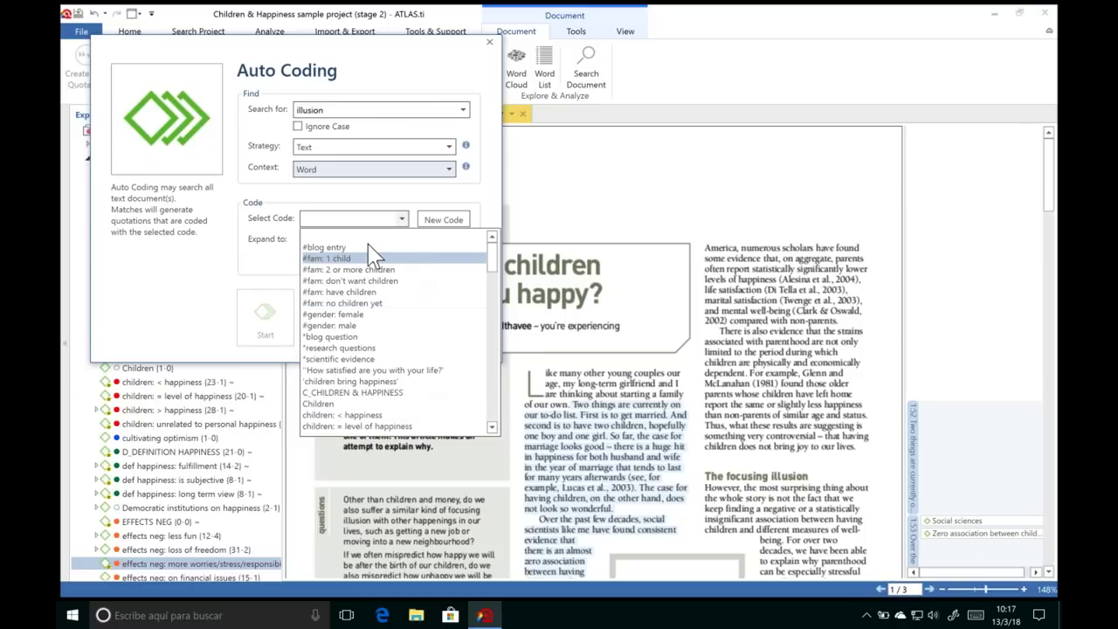
{"action": "left_click", "coordinate": [445, 221]}
{"action": "left_click", "coordinate": [447, 222]}
{"action": "type", "text": "Illusion"}
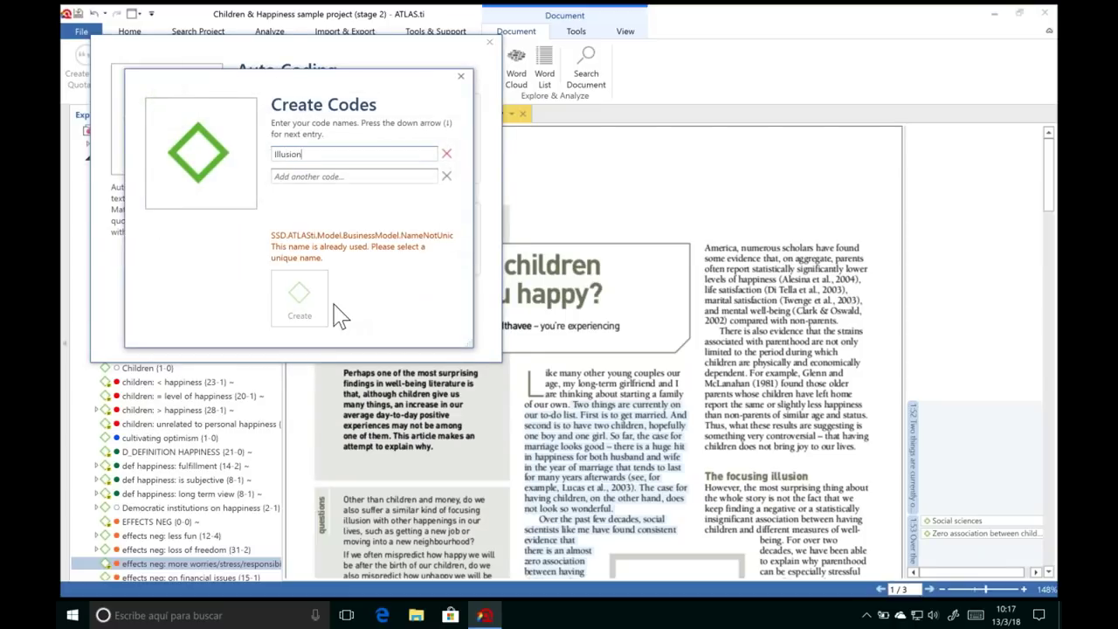
{"action": "left_click", "coordinate": [460, 76]}
{"action": "left_click", "coordinate": [402, 219]}
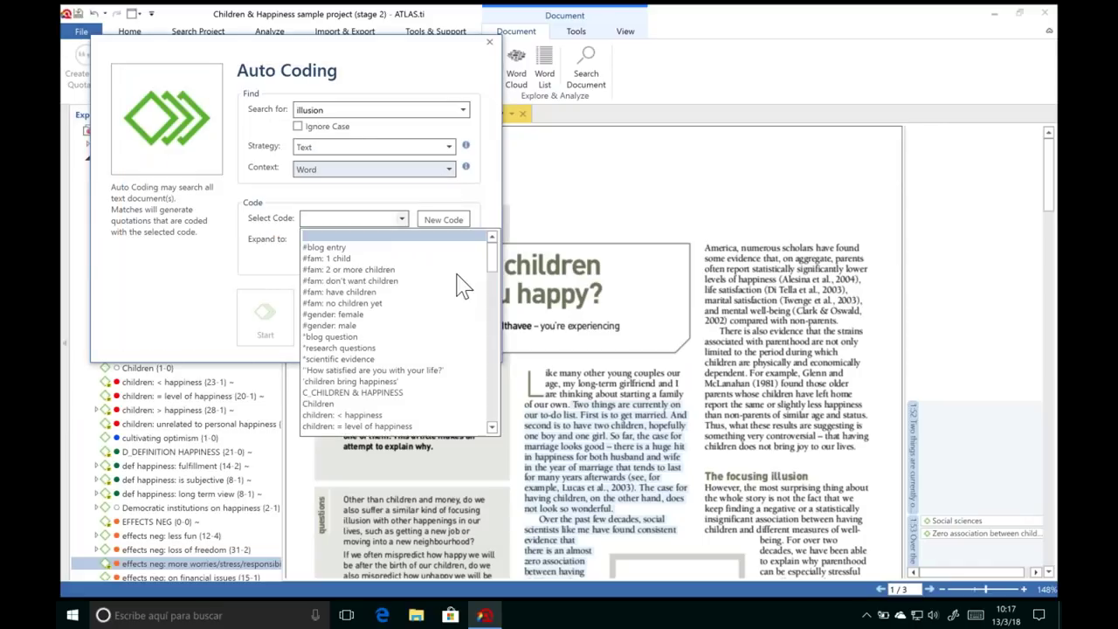
{"action": "left_click_drag", "start_coordinate": [489, 279], "coordinate": [505, 353]}
{"action": "left_click", "coordinate": [355, 337]}
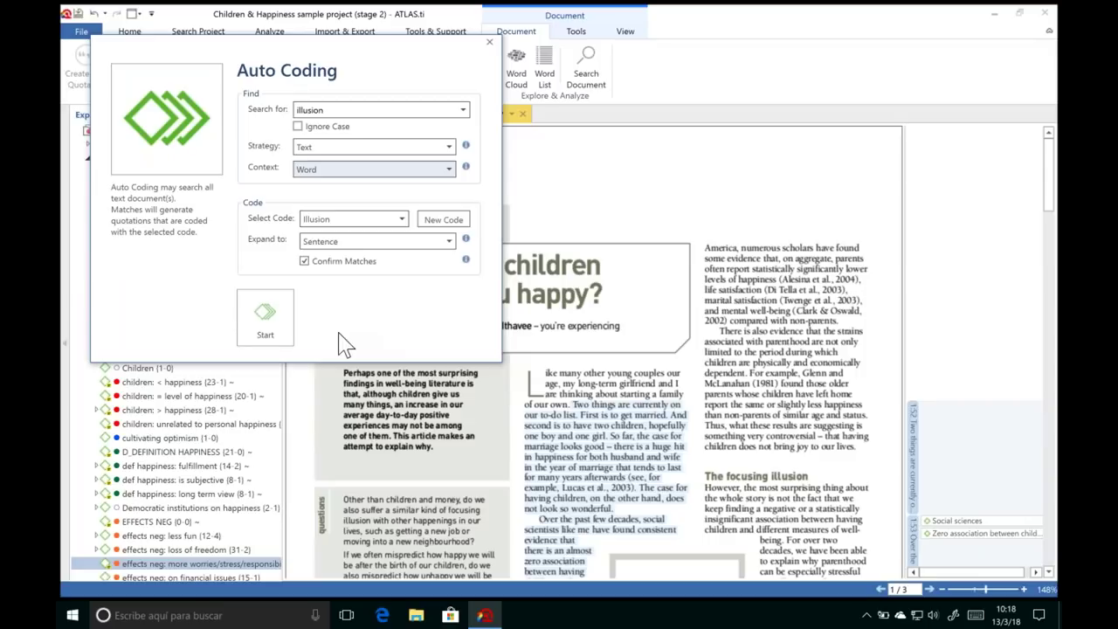
Step: Expand matches to whole sentences, enable Confirm Matches, and start the search
{"action": "left_click", "coordinate": [450, 242]}
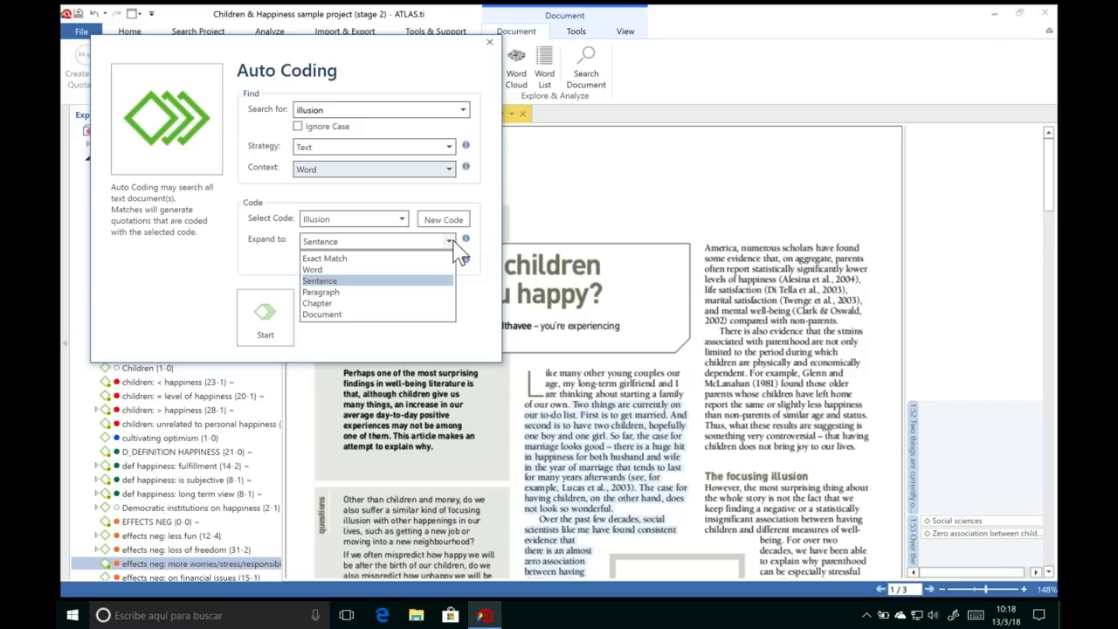
{"action": "left_click", "coordinate": [345, 280]}
{"action": "left_click", "coordinate": [304, 262]}
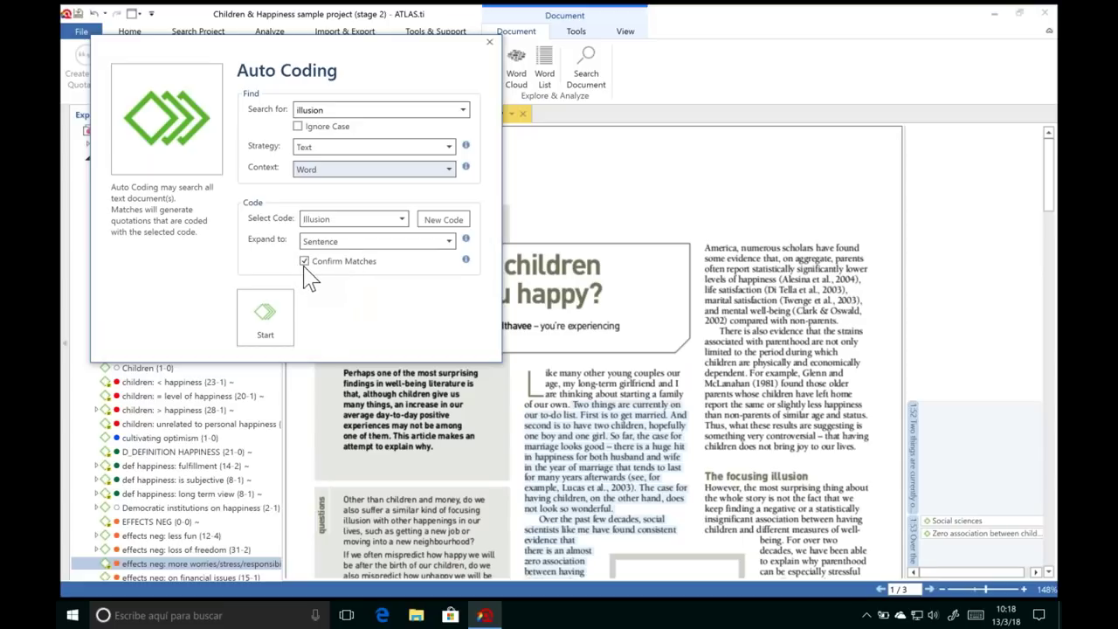
{"action": "left_click", "coordinate": [269, 312]}
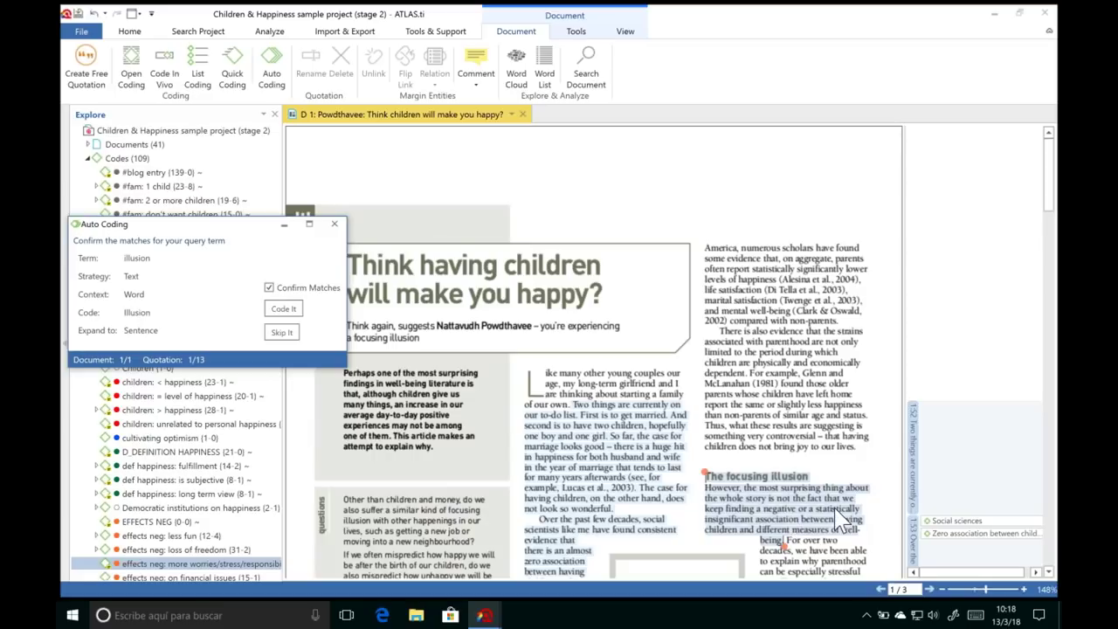
Step: Code the first 'illusion' match with Illusion and skip the next two
{"action": "left_click_drag", "start_coordinate": [242, 225], "coordinate": [548, 180]}
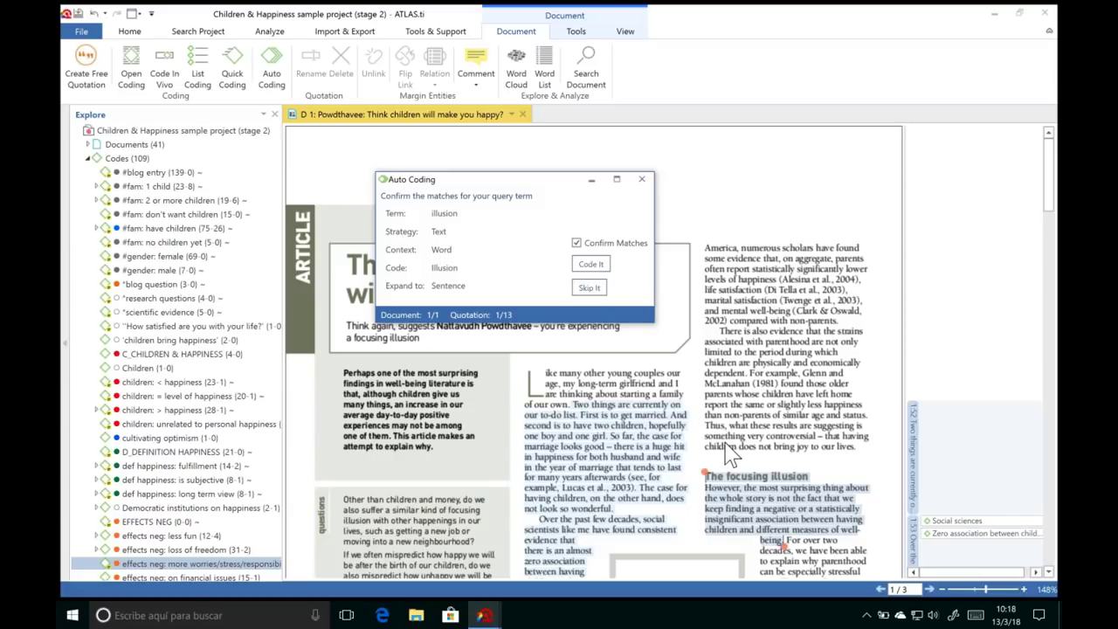
{"action": "left_click", "coordinate": [592, 265]}
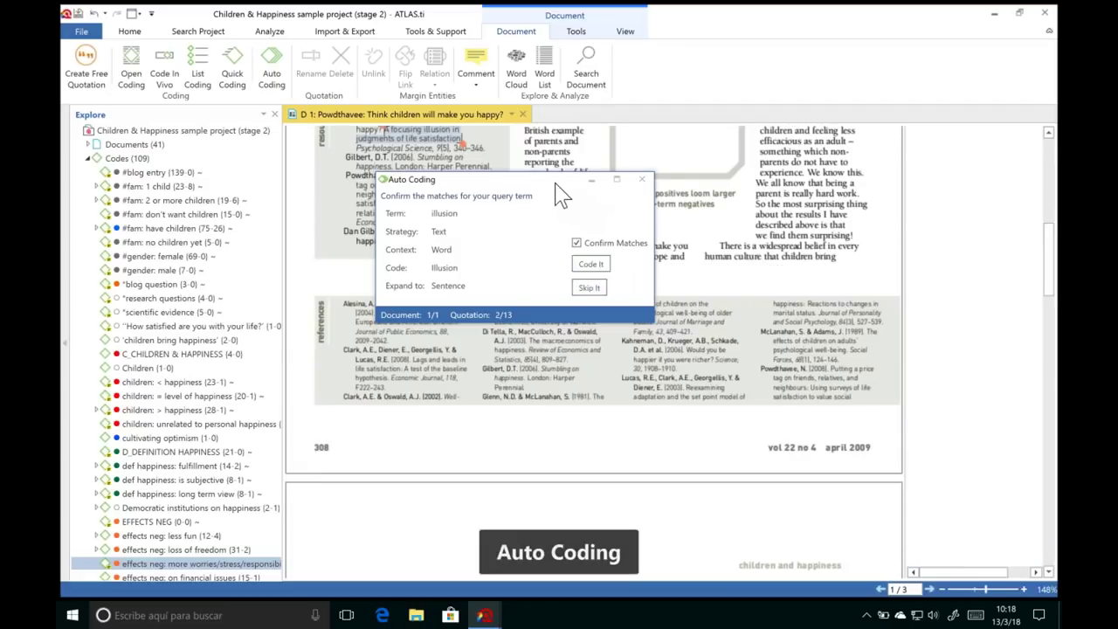
{"action": "left_click_drag", "start_coordinate": [557, 185], "coordinate": [316, 328]}
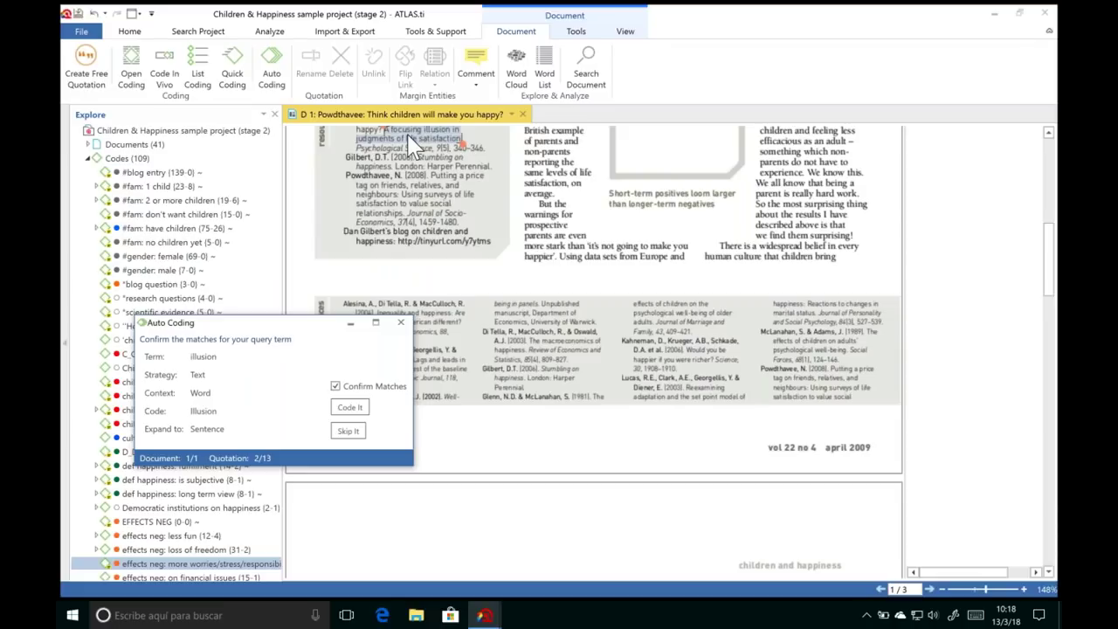
{"action": "left_click", "coordinate": [348, 432]}
{"action": "left_click", "coordinate": [347, 431]}
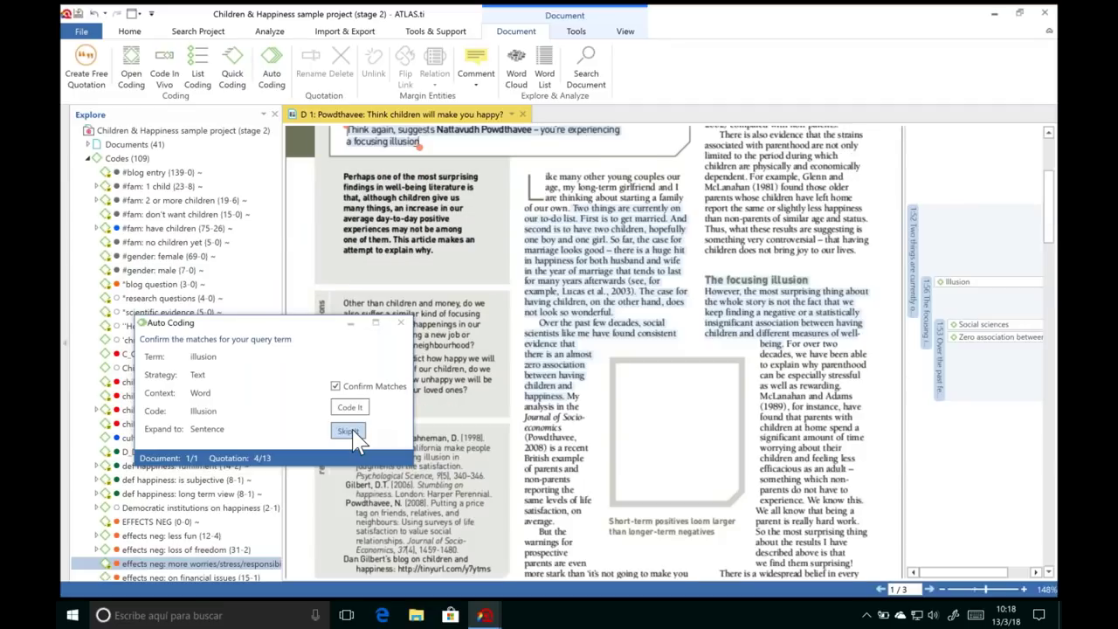
Step: Code or skip further matches, then turn off confirmation and code all remaining ones with Illusion
{"action": "left_click", "coordinate": [365, 409]}
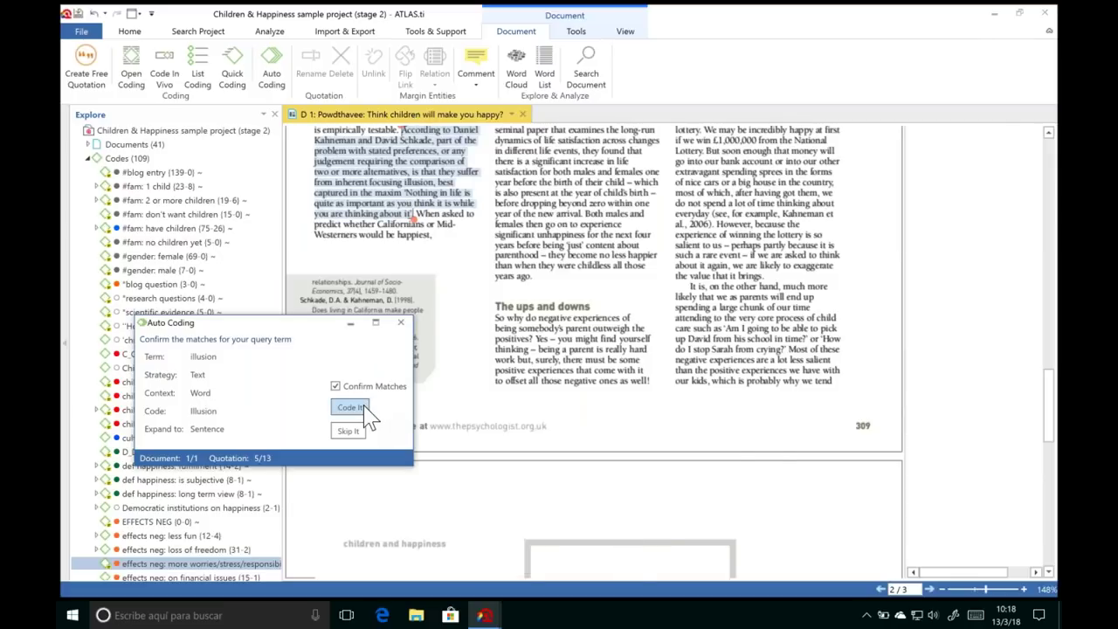
{"action": "left_click", "coordinate": [366, 408]}
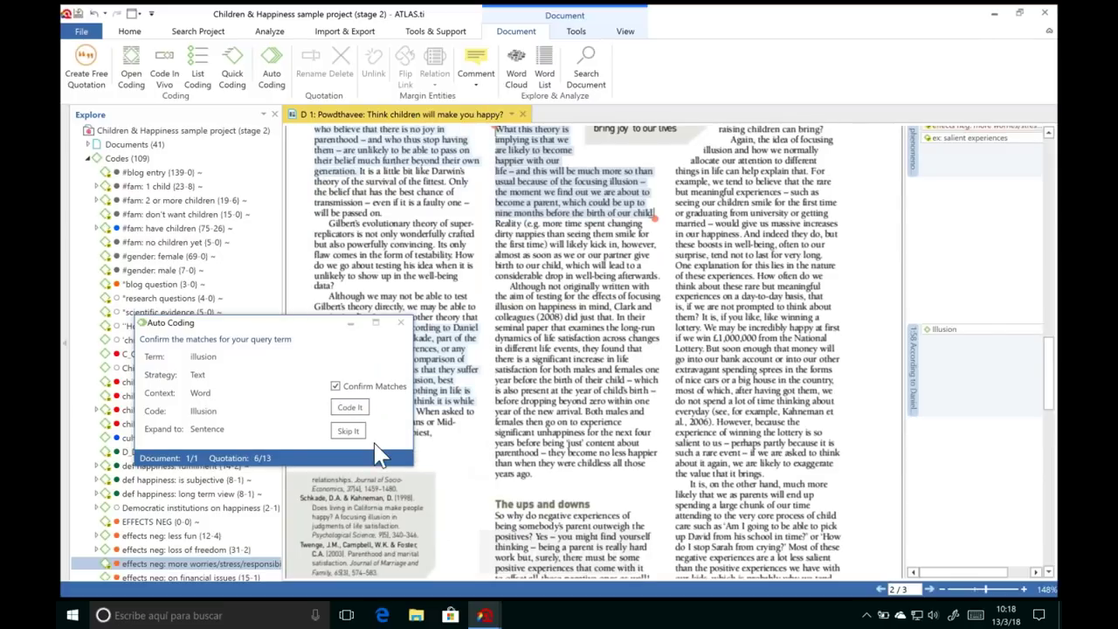
{"action": "left_click", "coordinate": [348, 431]}
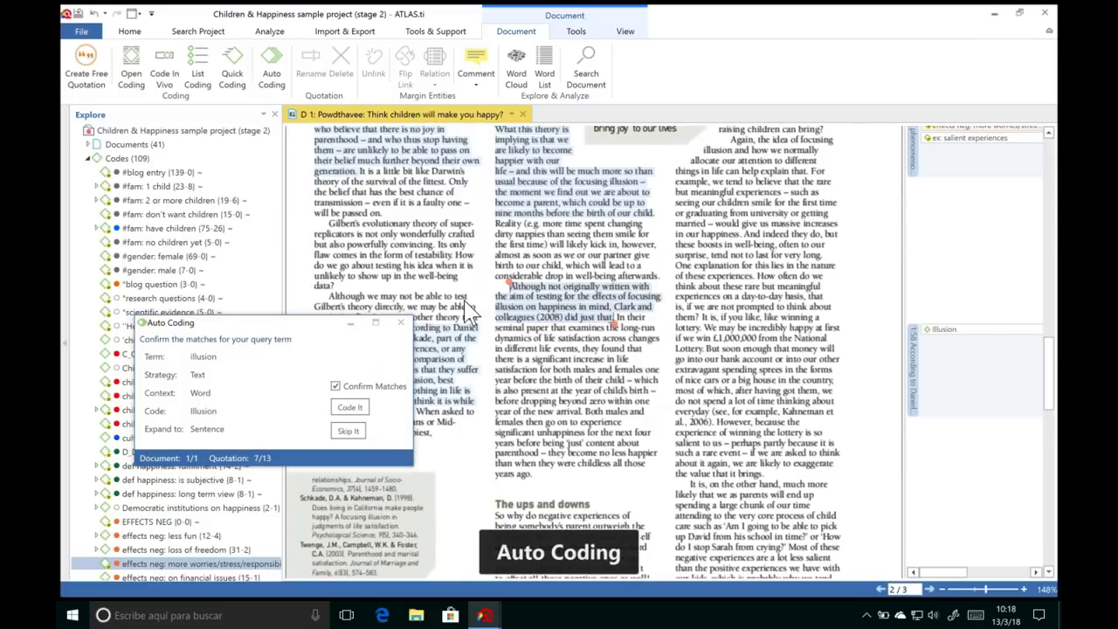
{"action": "left_click", "coordinate": [343, 408]}
{"action": "left_click", "coordinate": [350, 408]}
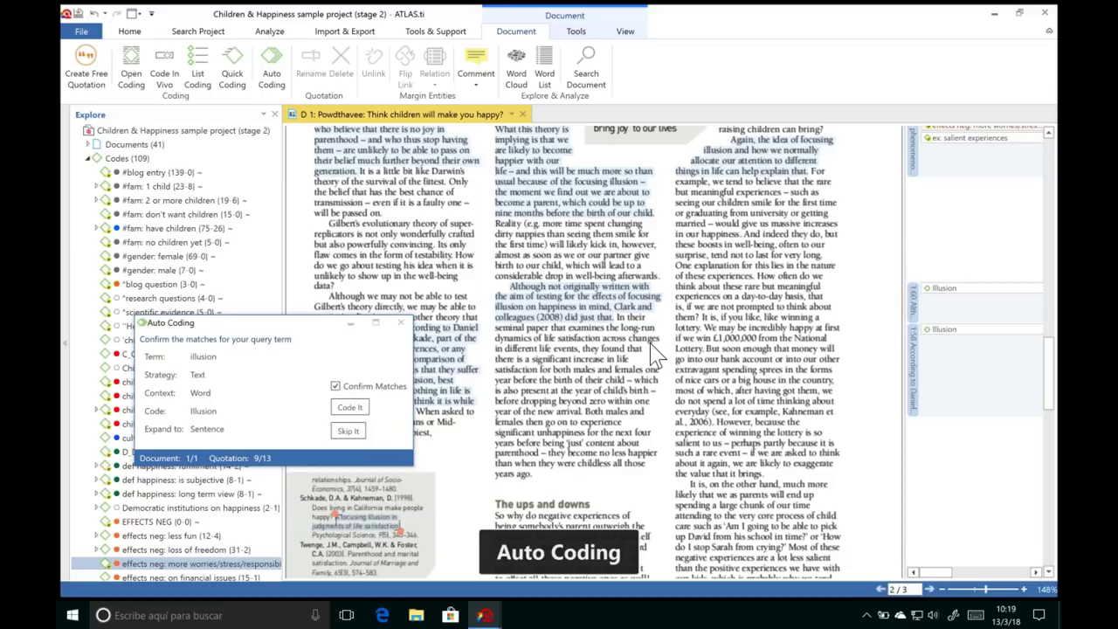
{"action": "left_click", "coordinate": [337, 387]}
{"action": "left_click", "coordinate": [360, 408]}
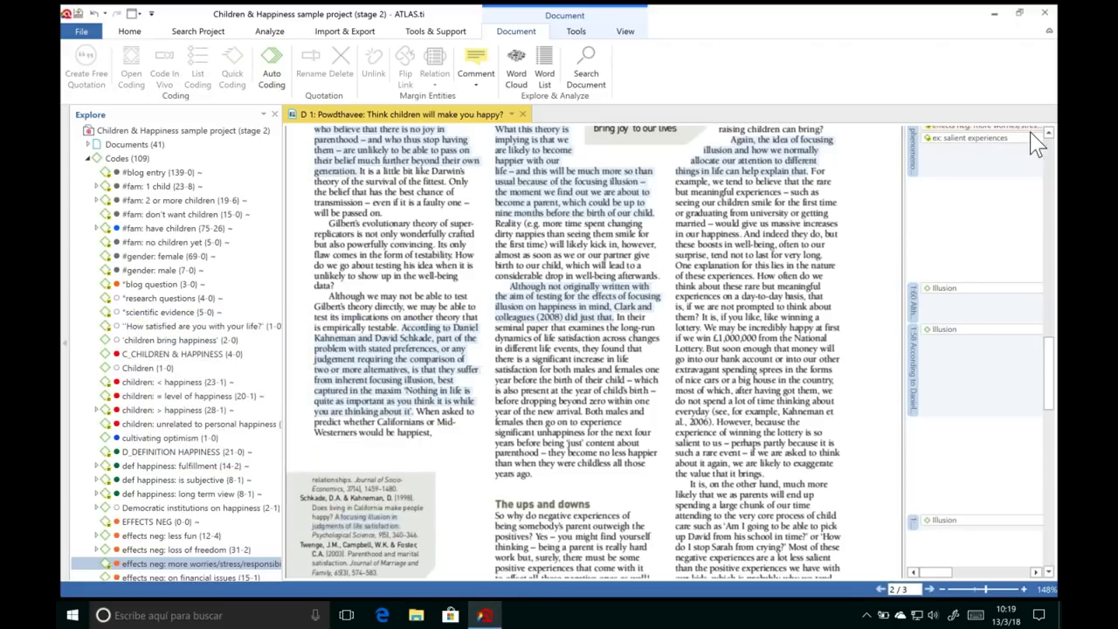
Step: Extend the Illusion quotation on page 3 down to the word 'future'
{"action": "left_click_drag", "start_coordinate": [1049, 377], "coordinate": [1054, 489]}
{"action": "left_click", "coordinate": [913, 193]}
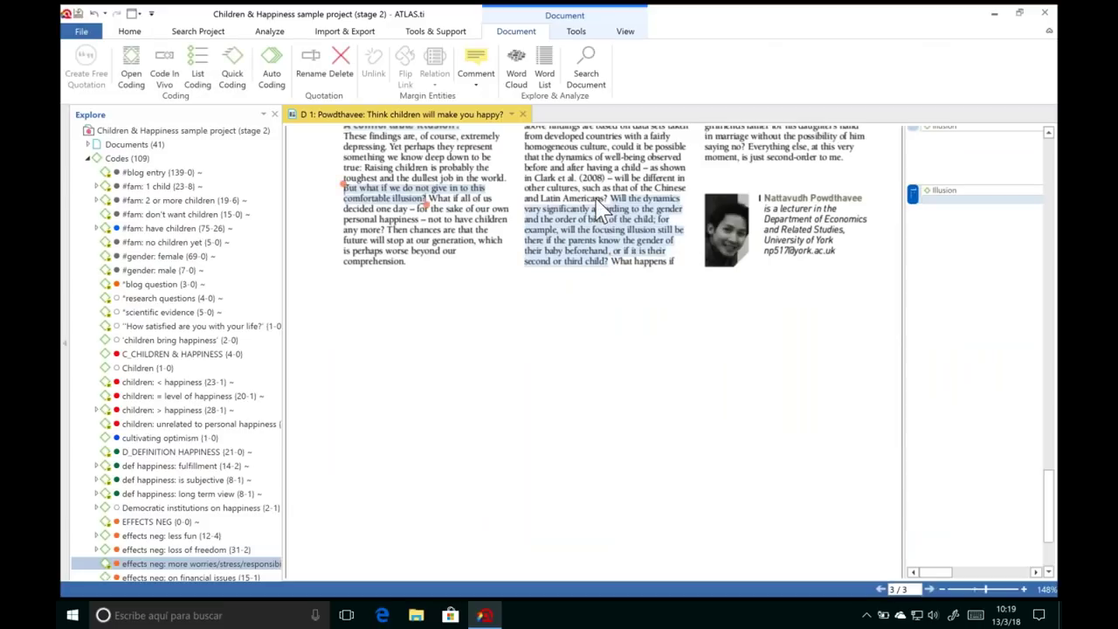
{"action": "left_click_drag", "start_coordinate": [424, 199], "coordinate": [385, 231]}
Step: Link the *scientific evidence code to that quotation and return to the top
{"action": "left_click_drag", "start_coordinate": [171, 312], "coordinate": [917, 227]}
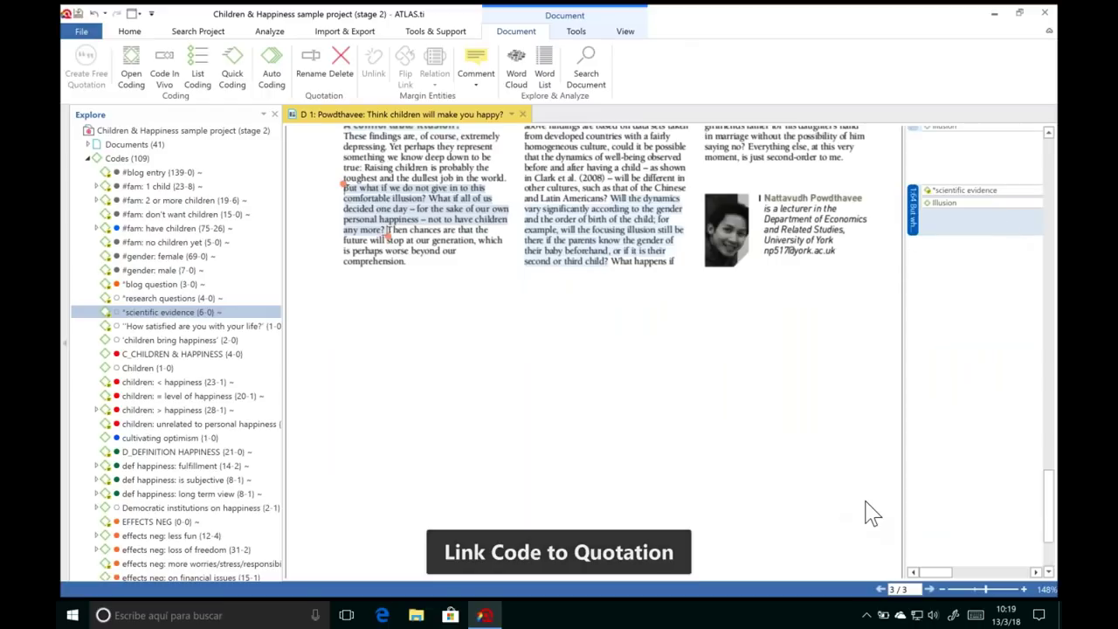
{"action": "scroll", "coordinate": [1046, 513], "scroll_direction": "up", "scroll_amount": 5}
{"action": "scroll", "coordinate": [594, 349], "scroll_direction": "up", "scroll_amount": 10}
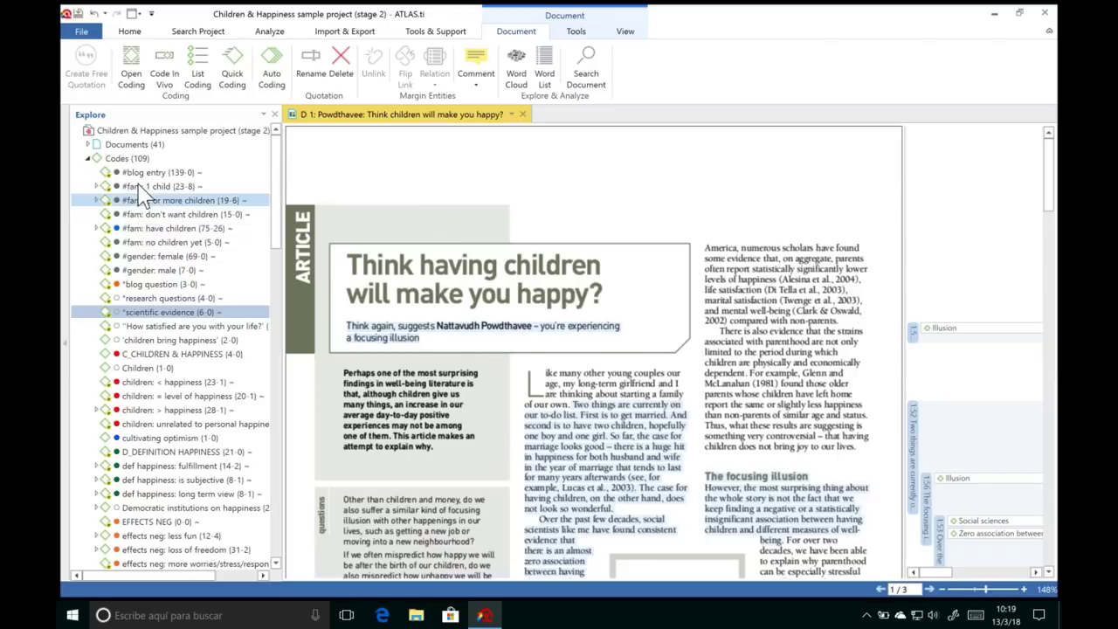
Step: Collapse Codes, expand Documents, and open D 32: Raising Children Off-Grid - This Morning in a new tab
{"action": "left_click", "coordinate": [88, 160]}
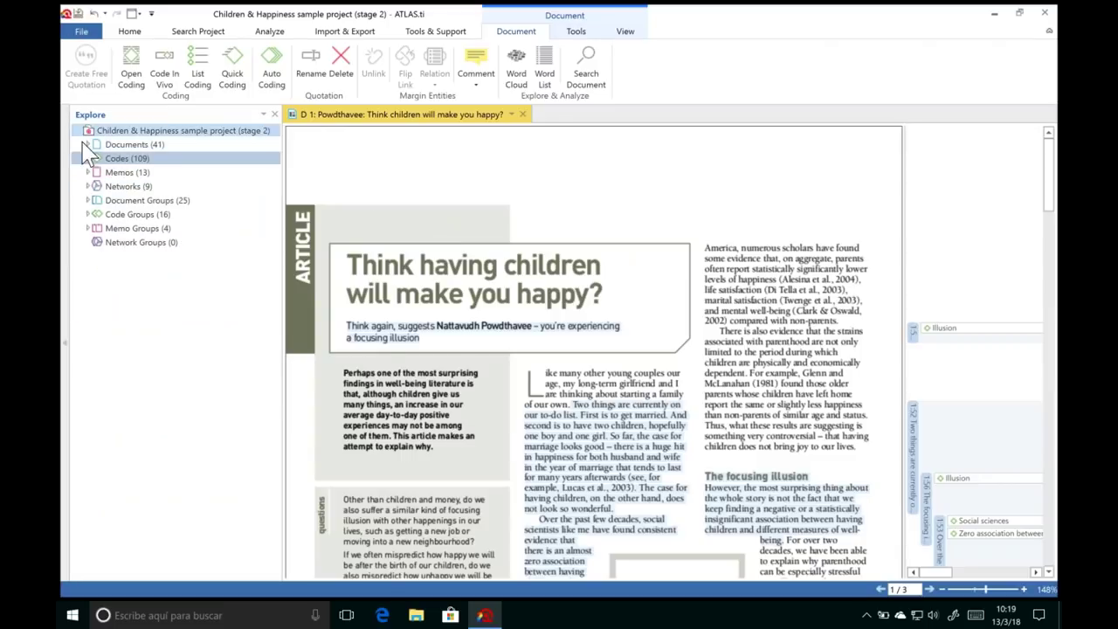
{"action": "left_click", "coordinate": [88, 144]}
{"action": "scroll", "coordinate": [201, 349], "scroll_direction": "down", "scroll_amount": 5}
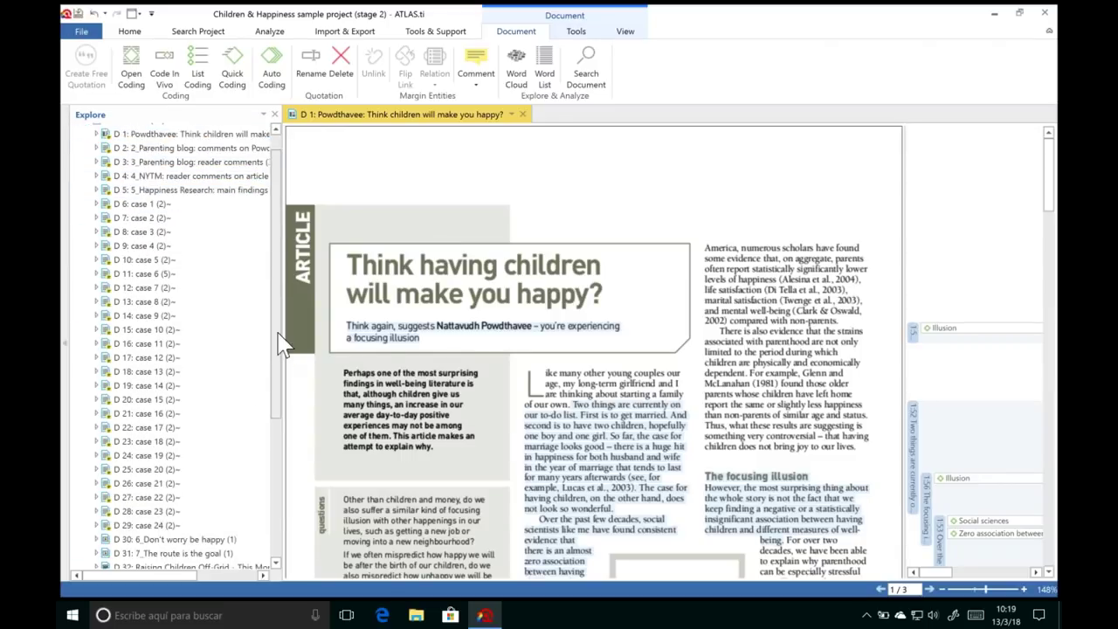
{"action": "left_click", "coordinate": [176, 404]}
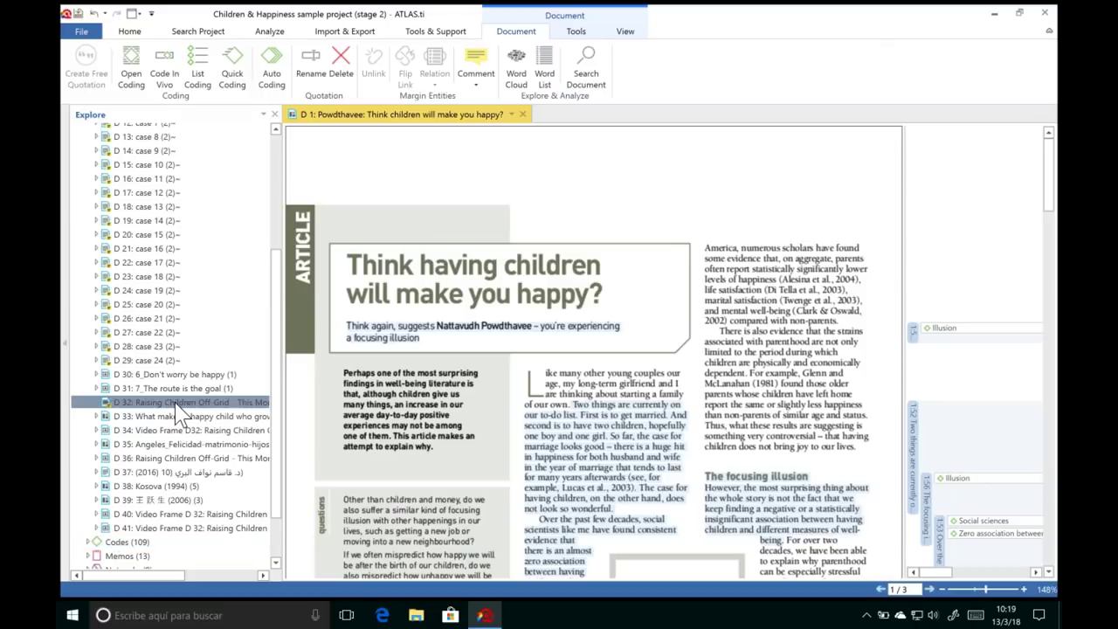
{"action": "double_click", "coordinate": [179, 409]}
{"action": "mouse_move", "coordinate": [482, 402]}
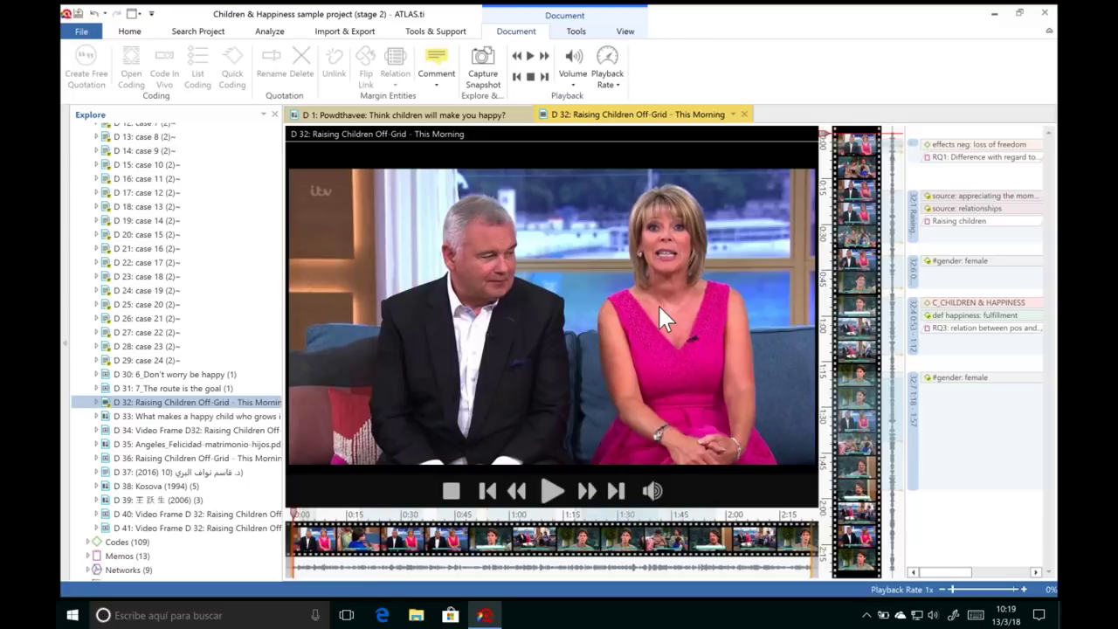
Step: Play and stop the D 32 video, check the playback speed, and move the playhead to about 0:19
{"action": "left_click", "coordinate": [551, 492]}
{"action": "left_click", "coordinate": [552, 492]}
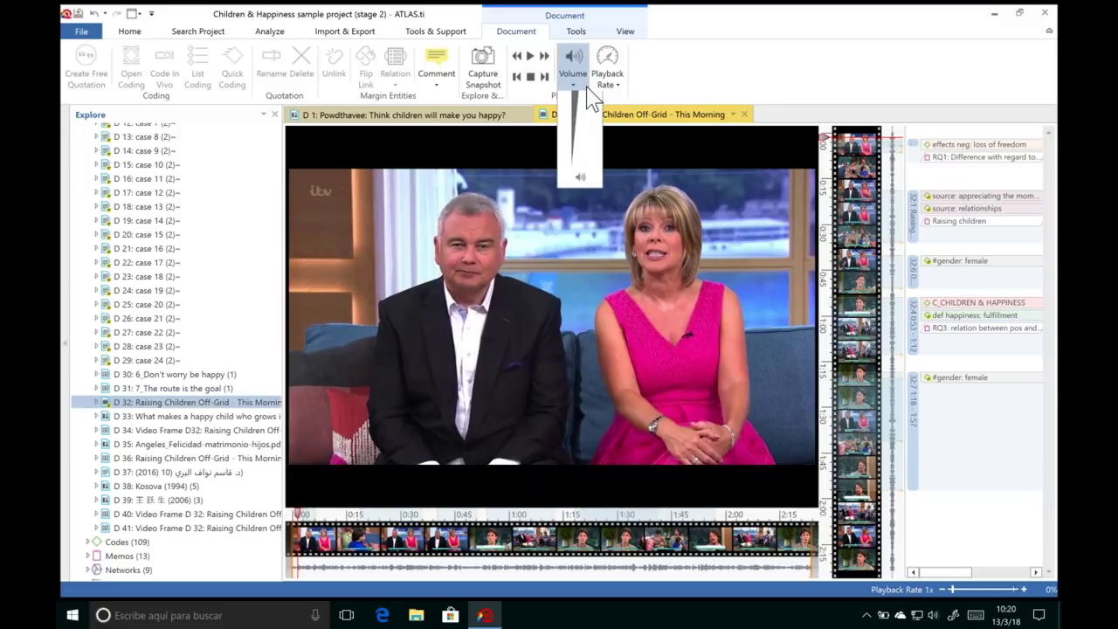
{"action": "left_click", "coordinate": [614, 88]}
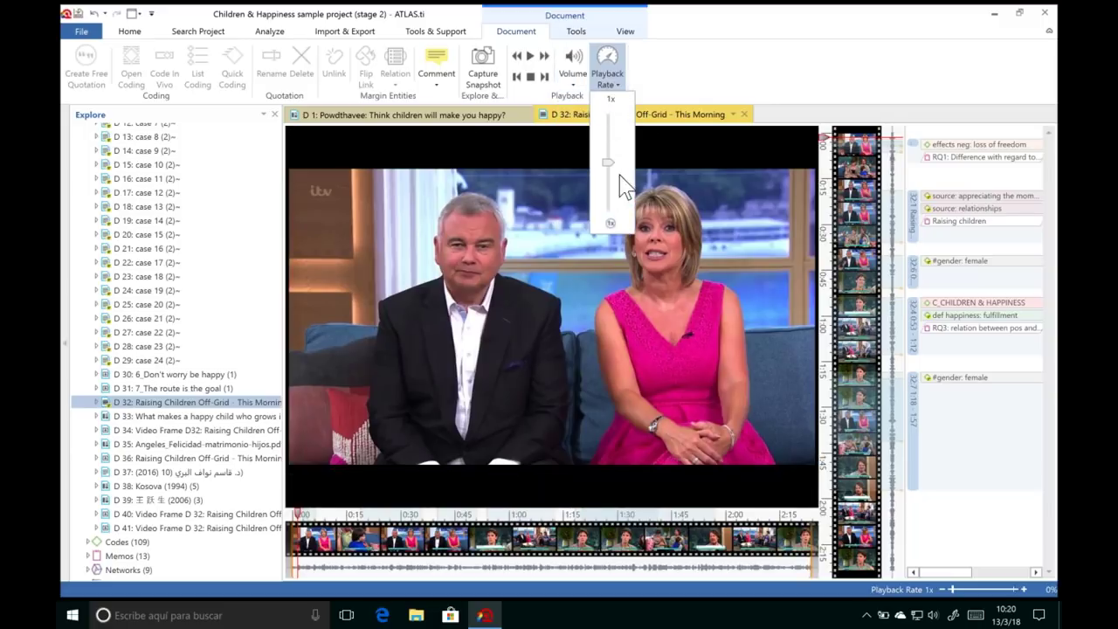
{"action": "left_click", "coordinate": [716, 93]}
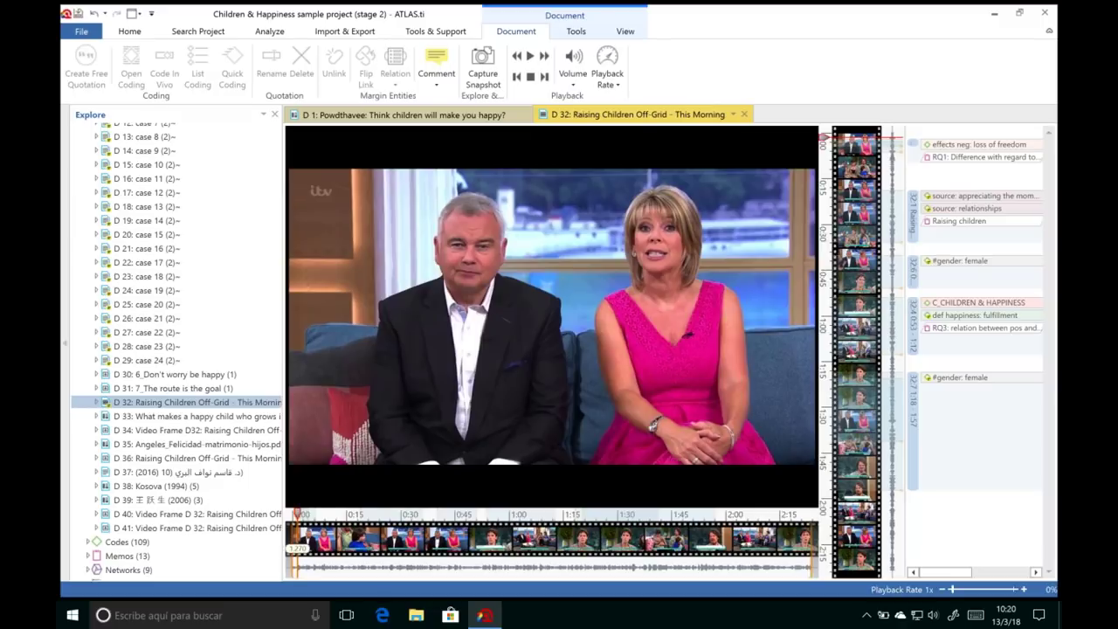
{"action": "left_click_drag", "start_coordinate": [298, 514], "coordinate": [376, 515]}
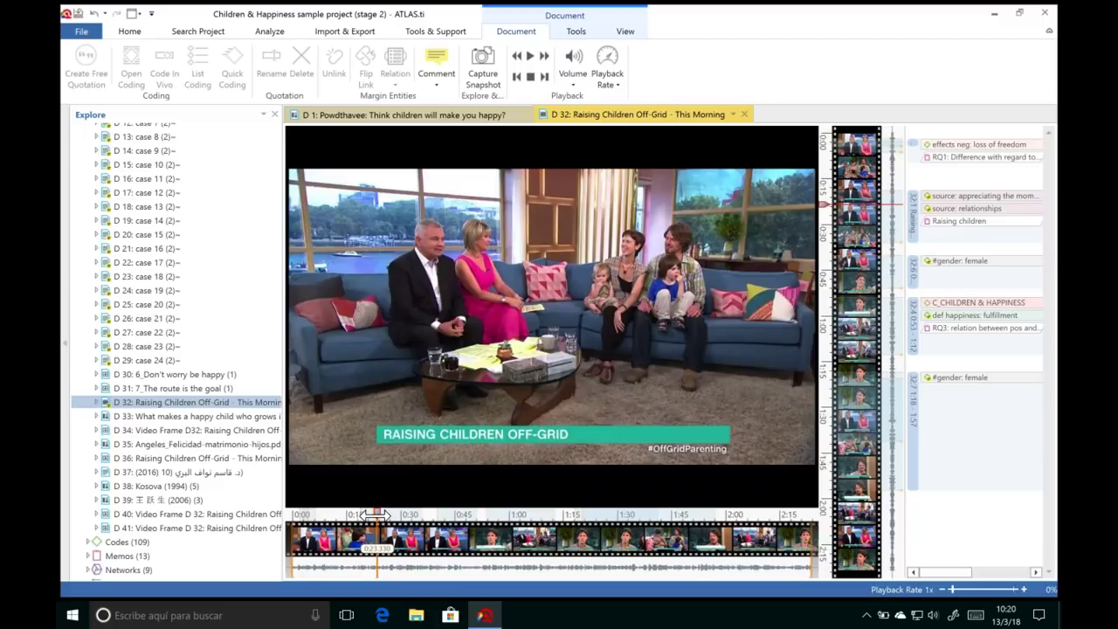
{"action": "mouse_move", "coordinate": [677, 288]}
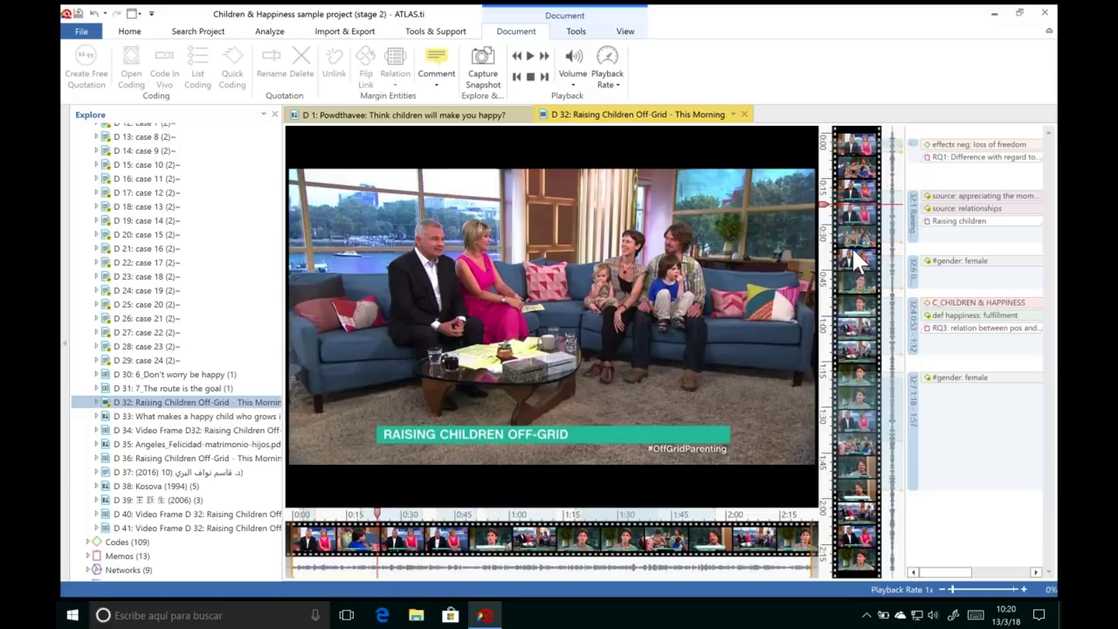
Step: Create a free quotation from the filmstrip, preview it, and trim it to 0:38–1:00
{"action": "left_click_drag", "start_coordinate": [854, 254], "coordinate": [863, 353]}
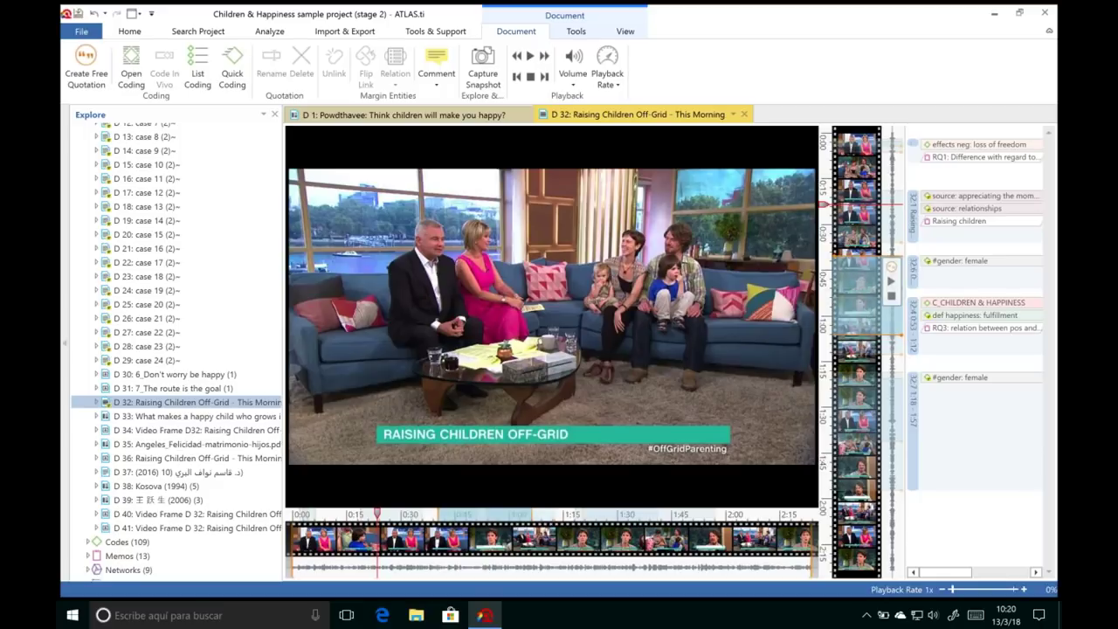
{"action": "left_click", "coordinate": [891, 267]}
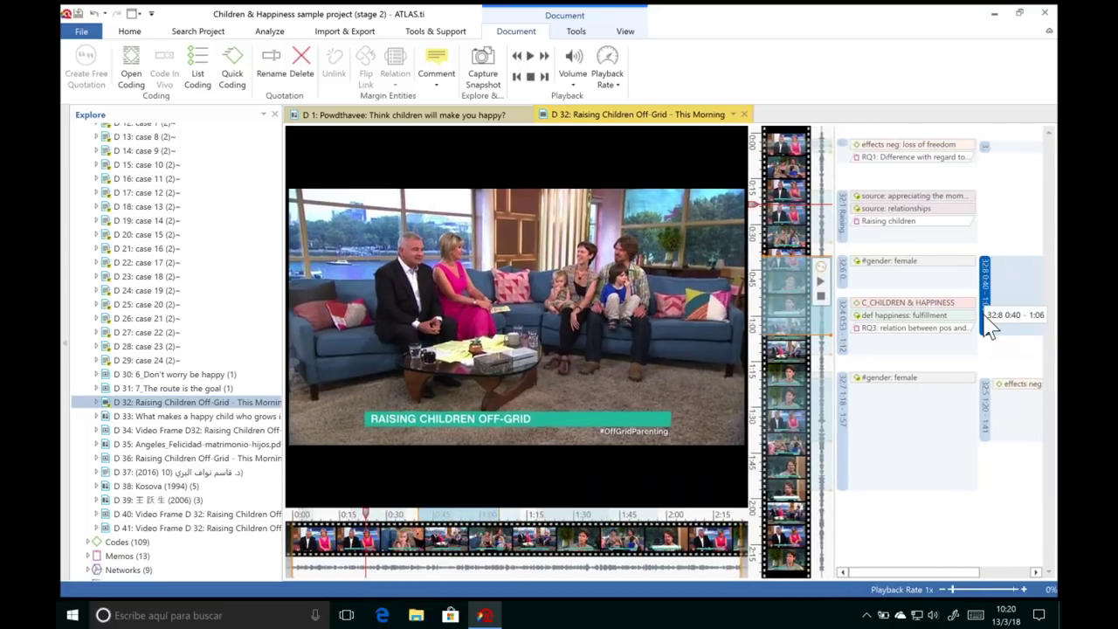
{"action": "left_click", "coordinate": [821, 281]}
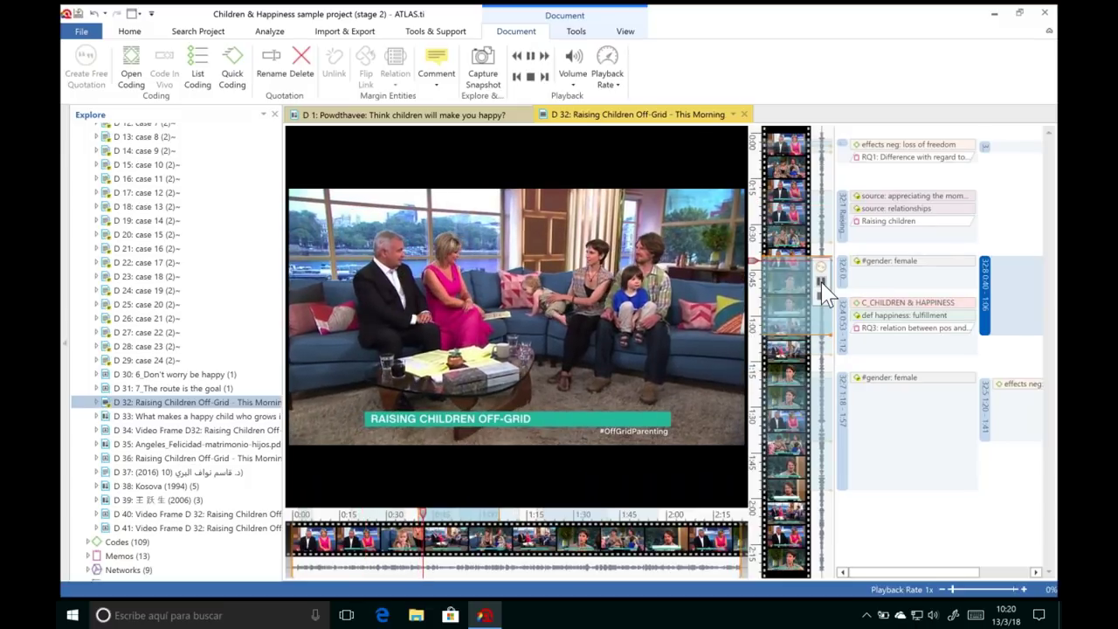
{"action": "left_click", "coordinate": [822, 282]}
{"action": "left_click_drag", "start_coordinate": [791, 334], "coordinate": [793, 310]}
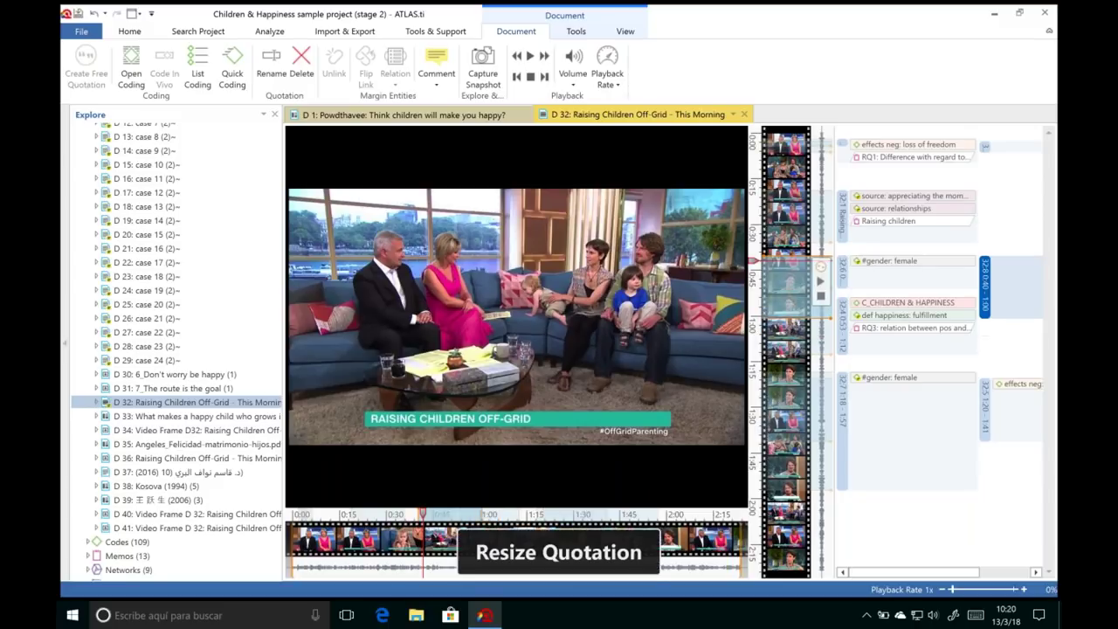
{"action": "left_click_drag", "start_coordinate": [795, 256], "coordinate": [795, 251]}
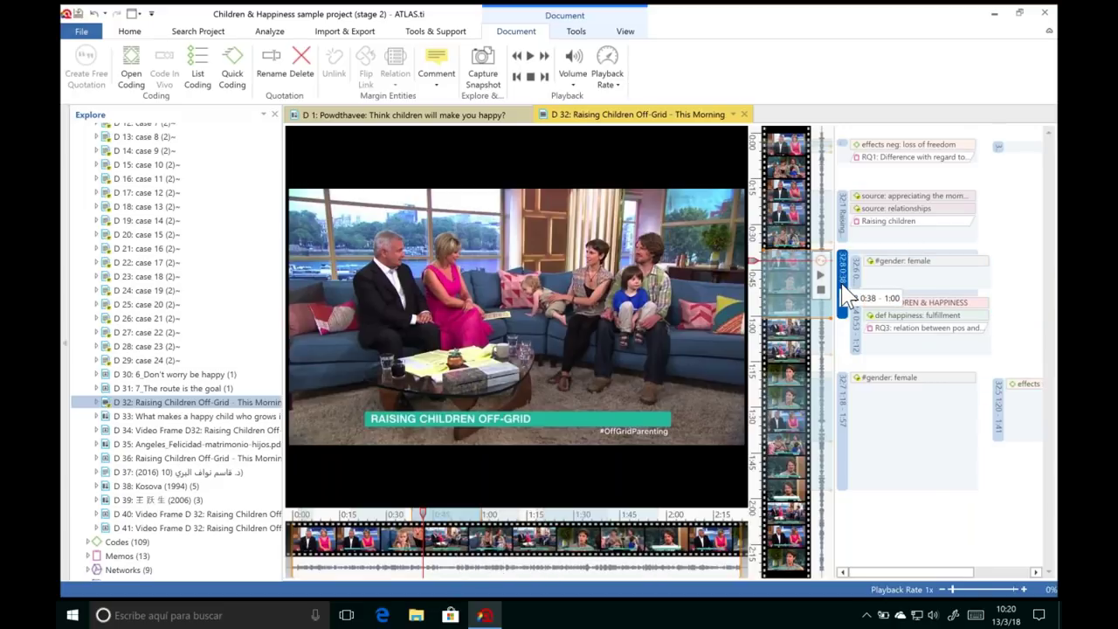
Step: Code quotation 32:8 with effects neg: loss of freedom and effects pos: fulfilment, then mark 1:17–1:46
{"action": "right_click", "coordinate": [846, 295]}
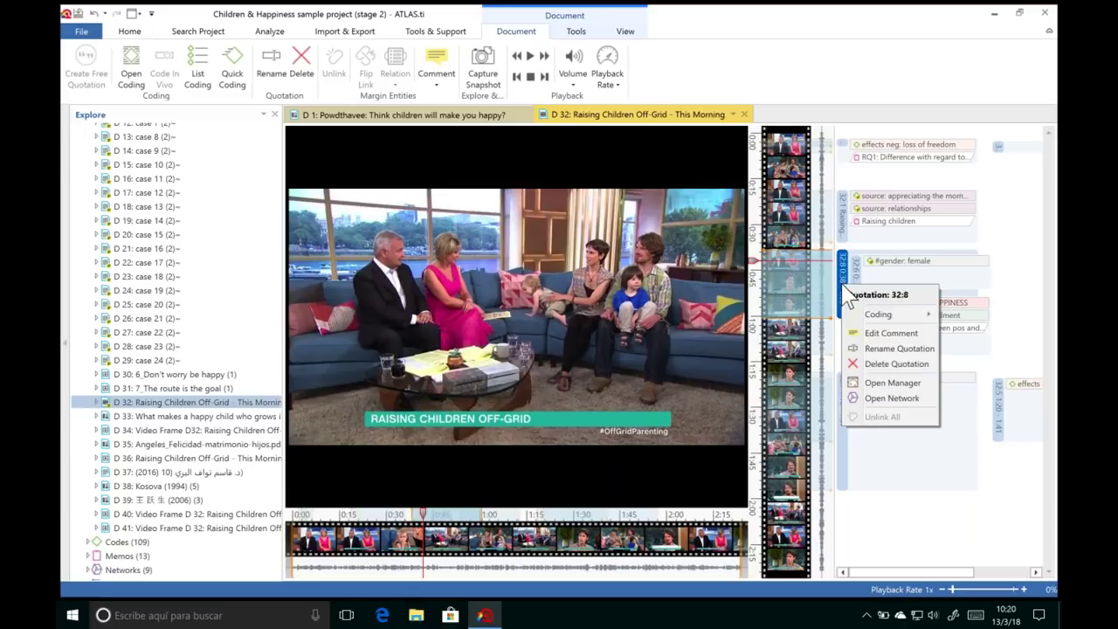
{"action": "mouse_move", "coordinate": [882, 314]}
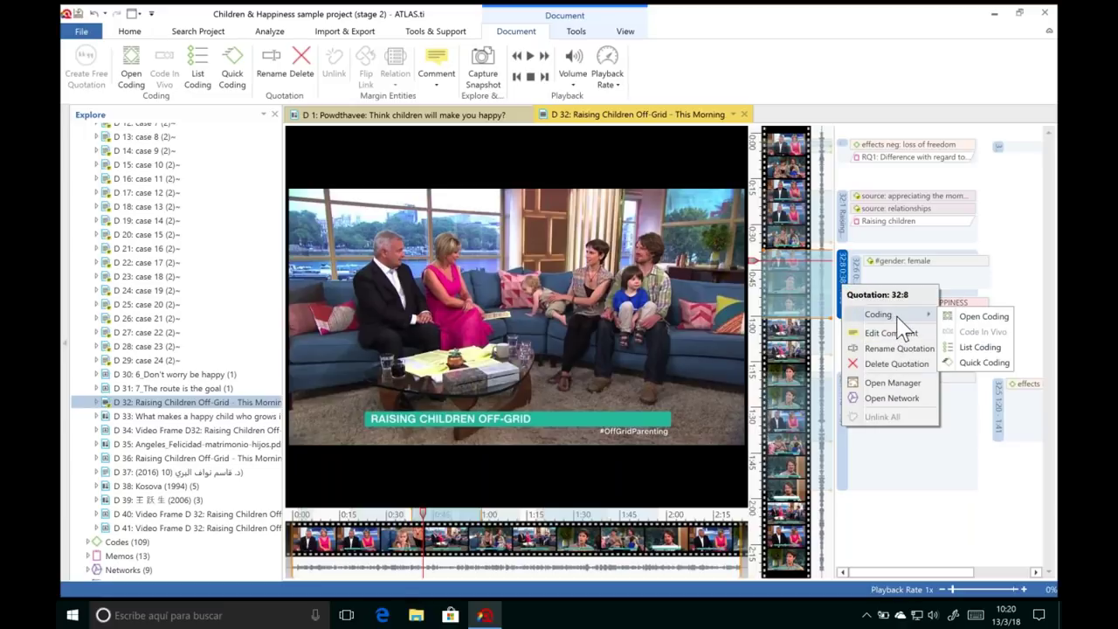
{"action": "key", "text": "Escape"}
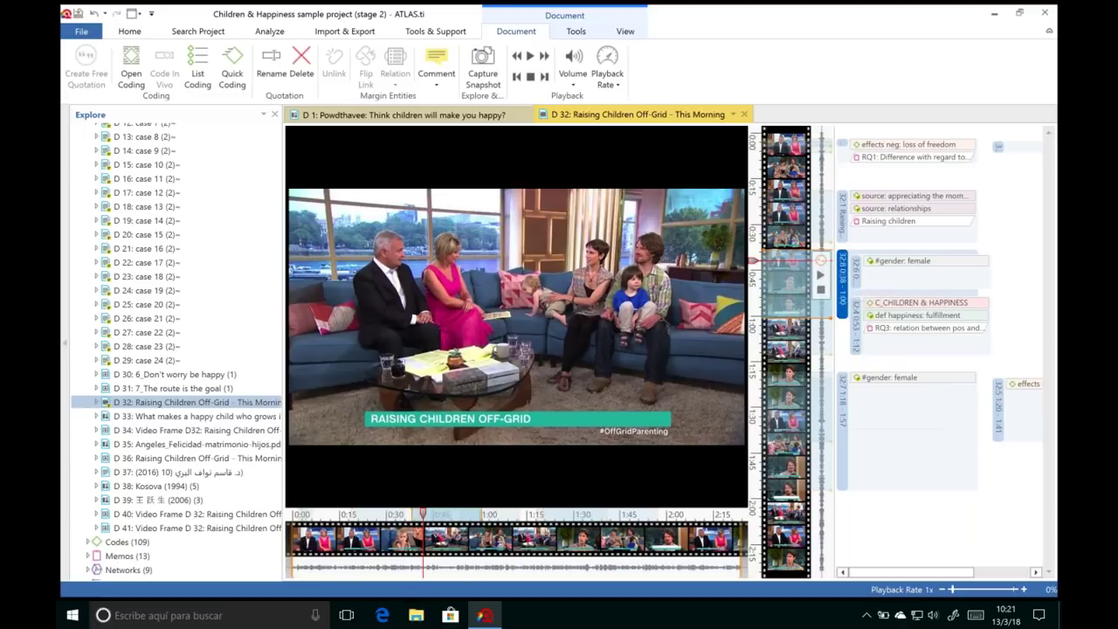
{"action": "double_click", "coordinate": [91, 490]}
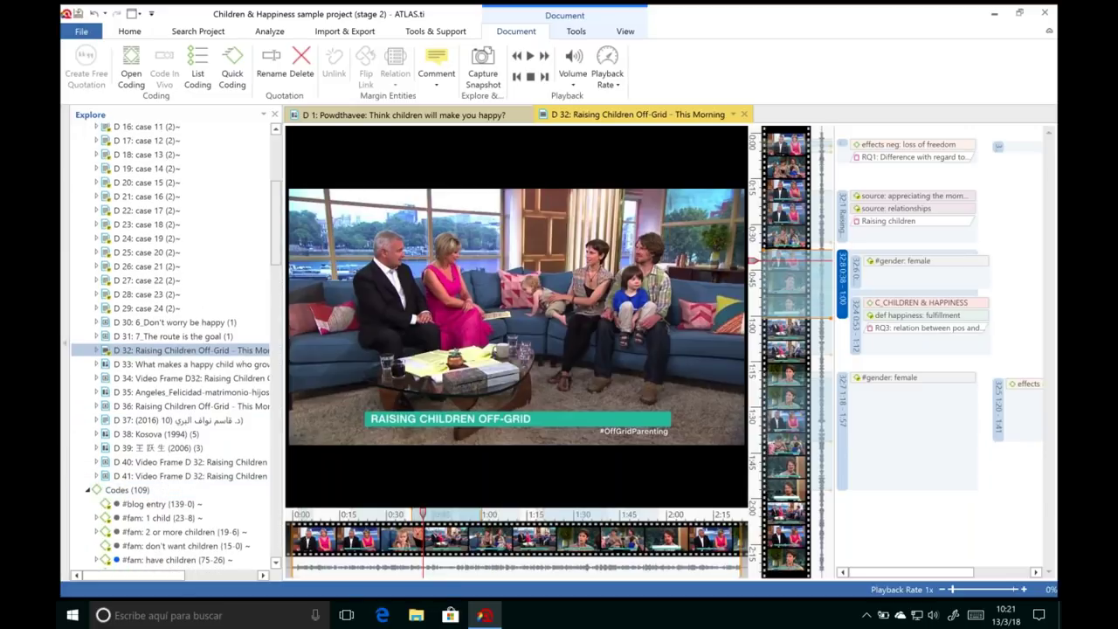
{"action": "scroll", "coordinate": [280, 332], "scroll_direction": "down", "scroll_amount": 15}
{"action": "left_click_drag", "start_coordinate": [175, 282], "coordinate": [849, 282]}
{"action": "left_click_drag", "start_coordinate": [175, 394], "coordinate": [846, 282]}
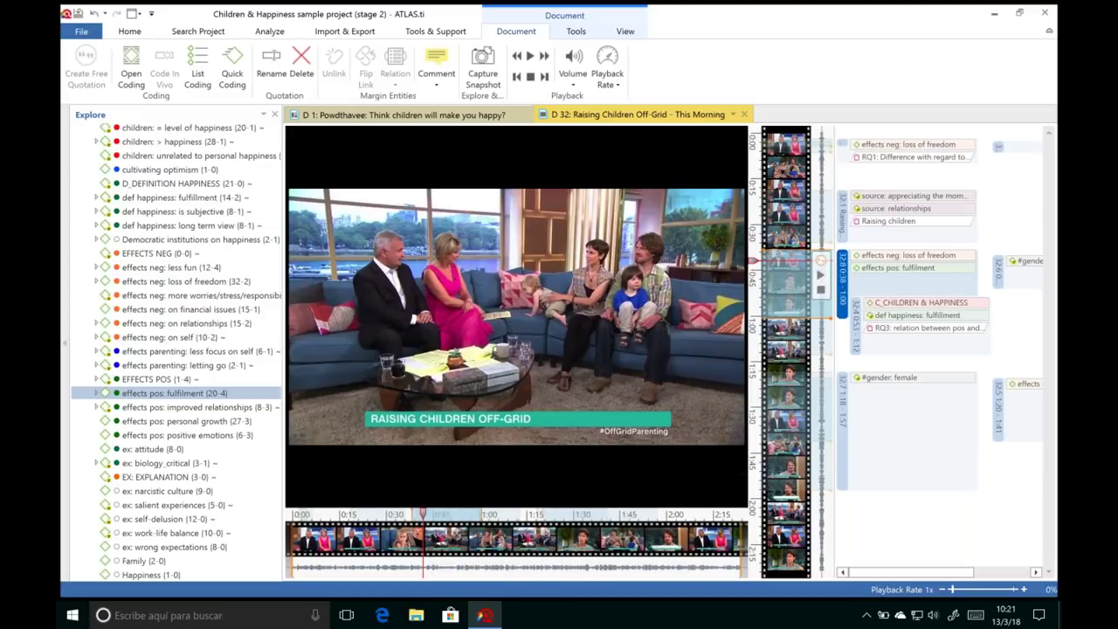
{"action": "left_click_drag", "start_coordinate": [791, 457], "coordinate": [794, 377]}
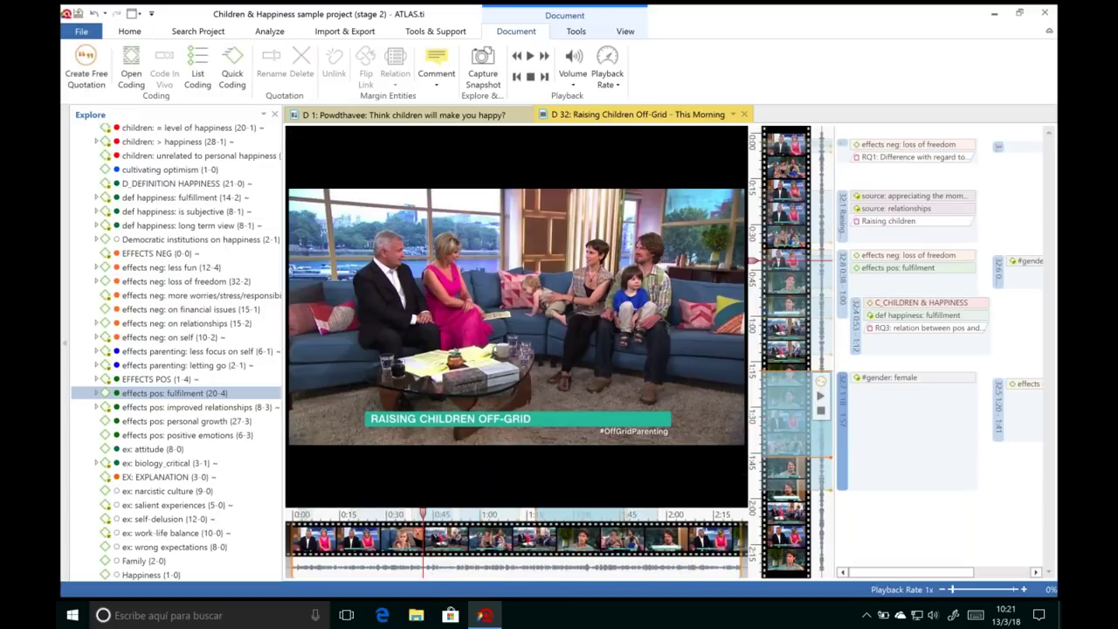
{"action": "left_click", "coordinate": [821, 382]}
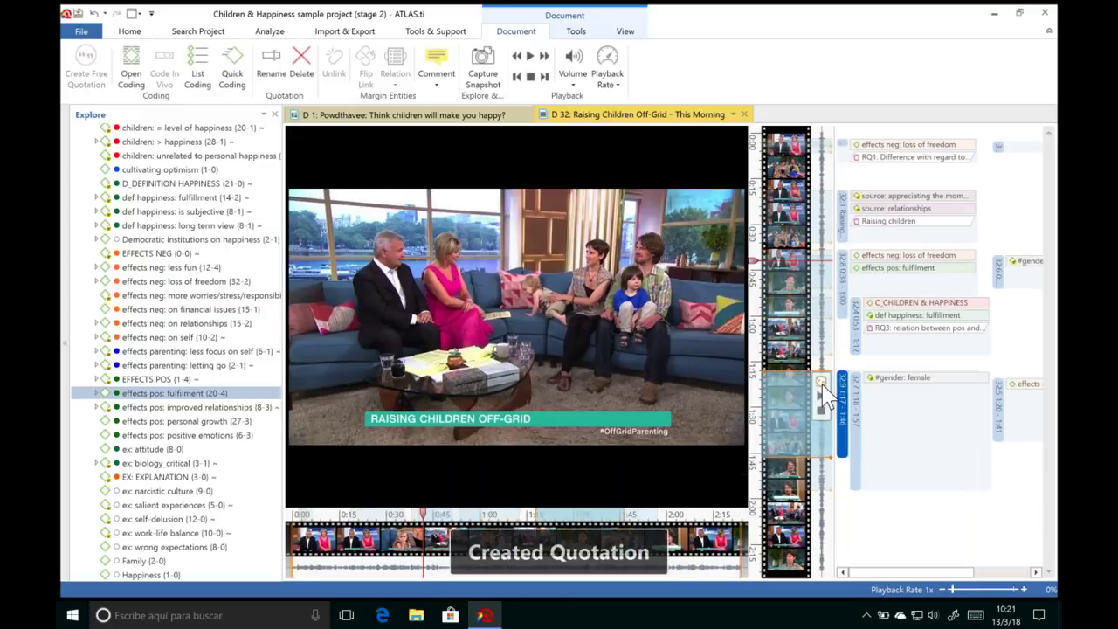
{"action": "right_click", "coordinate": [845, 442]}
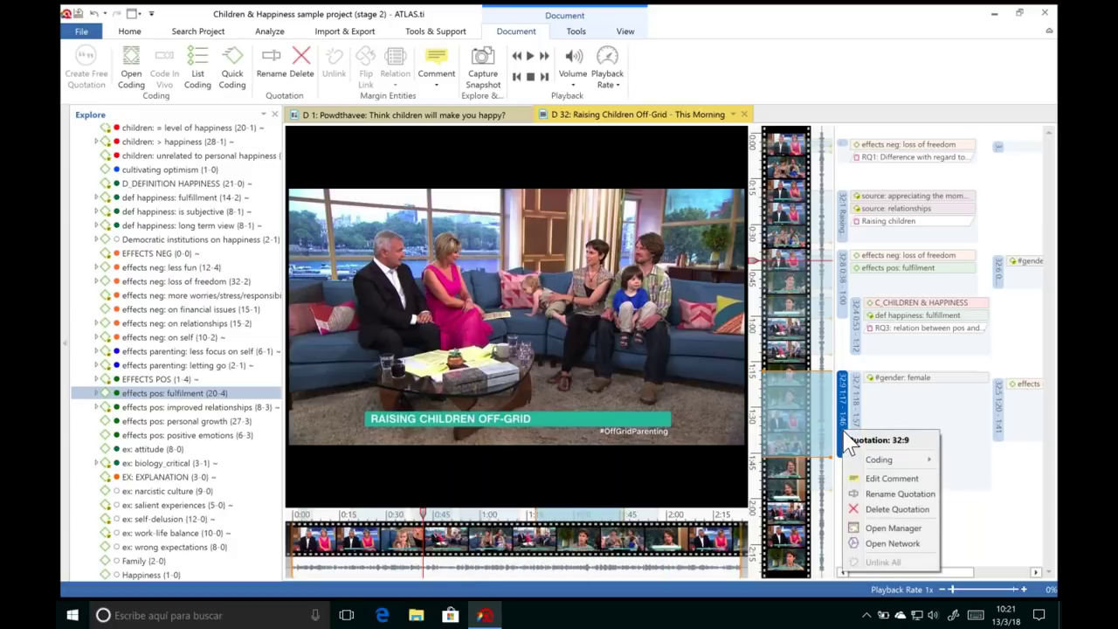
{"action": "mouse_move", "coordinate": [878, 461]}
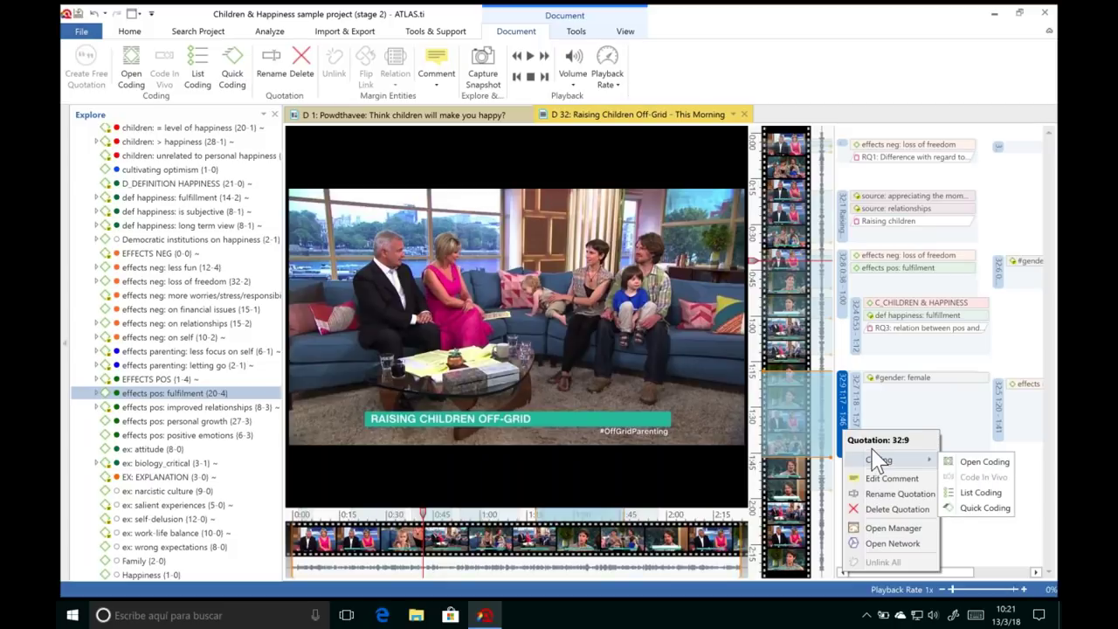
{"action": "left_click", "coordinate": [848, 420]}
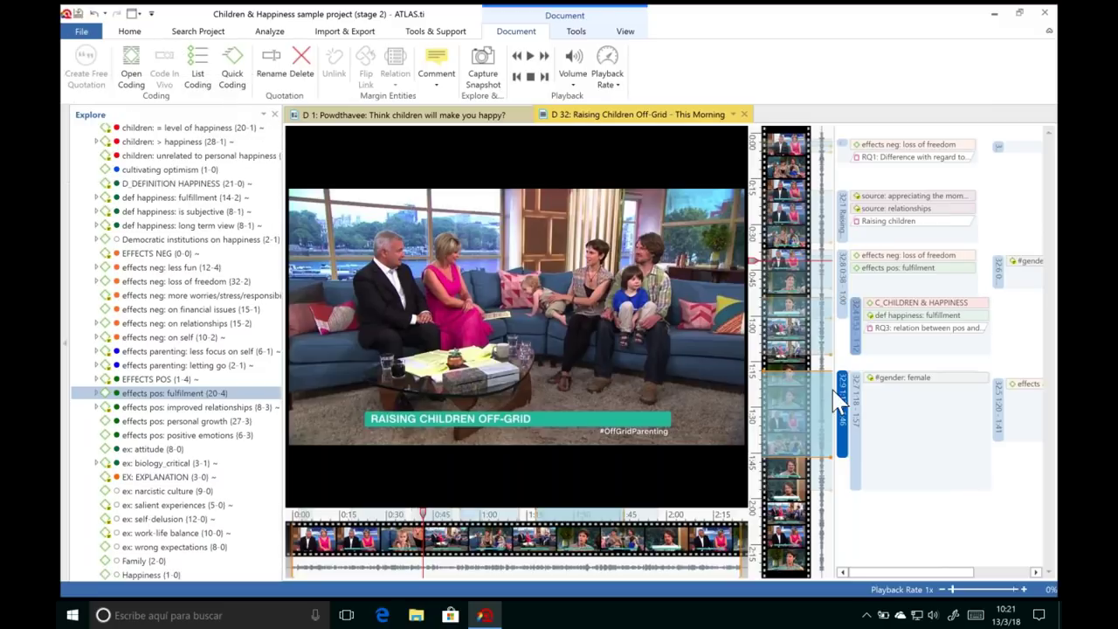
{"action": "mouse_move", "coordinate": [841, 404]}
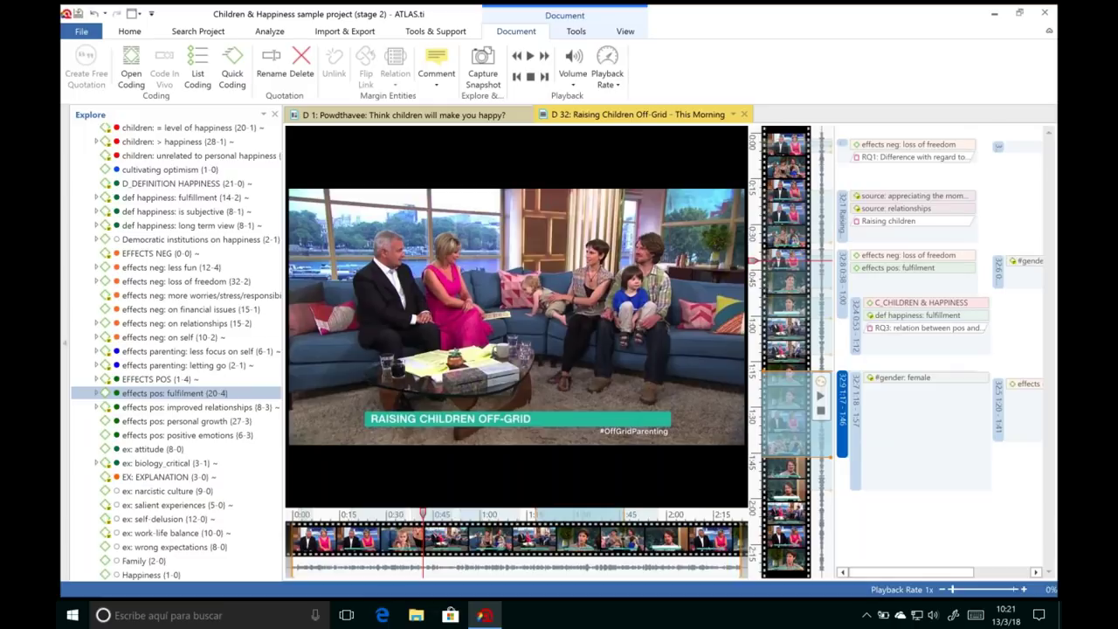
{"action": "mouse_move", "coordinate": [484, 153]}
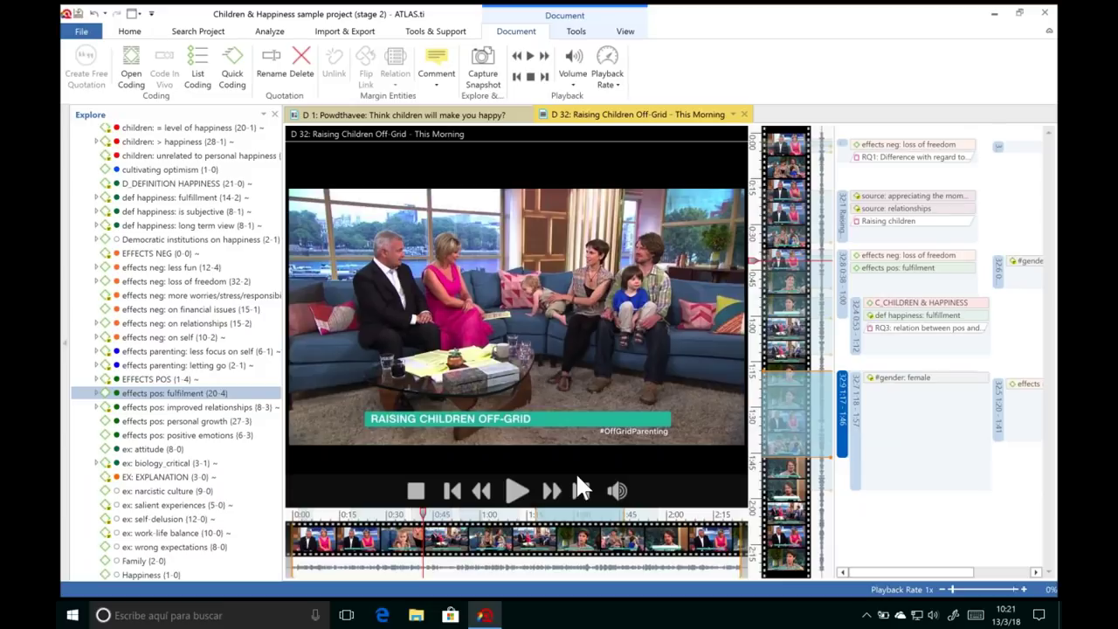
Step: Capture the current video frame as D 42, open it in its own tab, and enlarge the image
{"action": "left_click", "coordinate": [490, 76]}
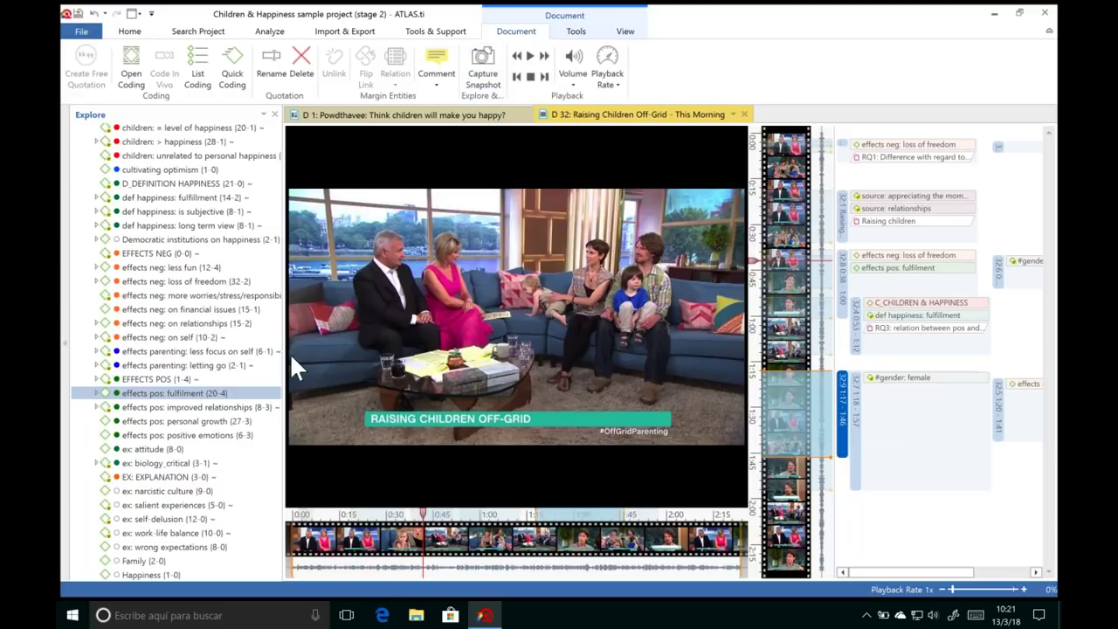
{"action": "scroll", "coordinate": [279, 284], "scroll_direction": "up", "scroll_amount": 10}
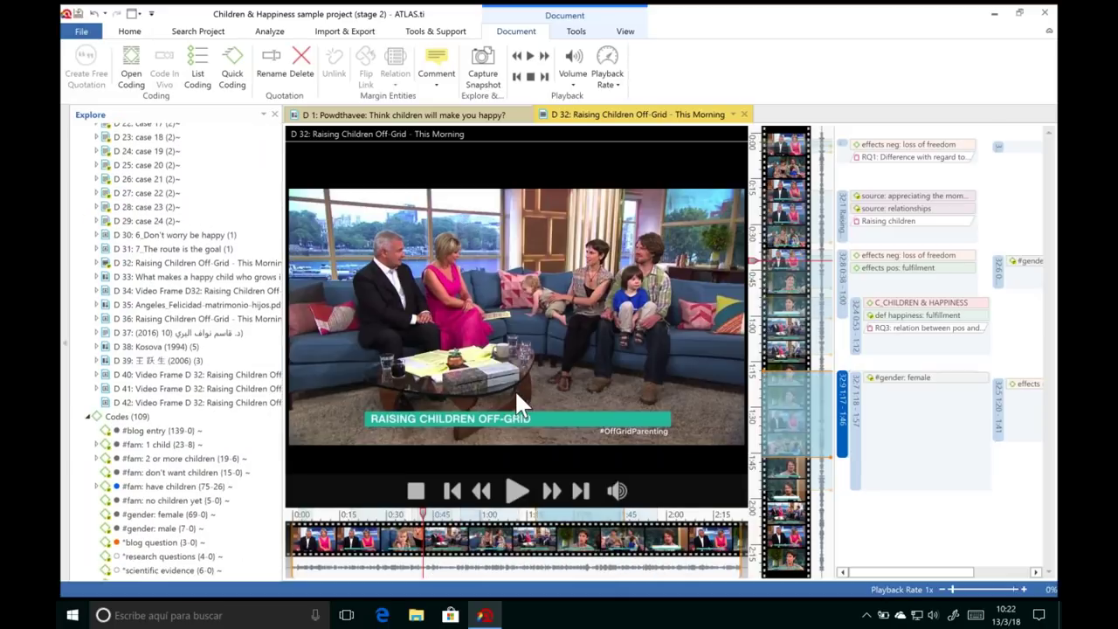
{"action": "left_click", "coordinate": [210, 403]}
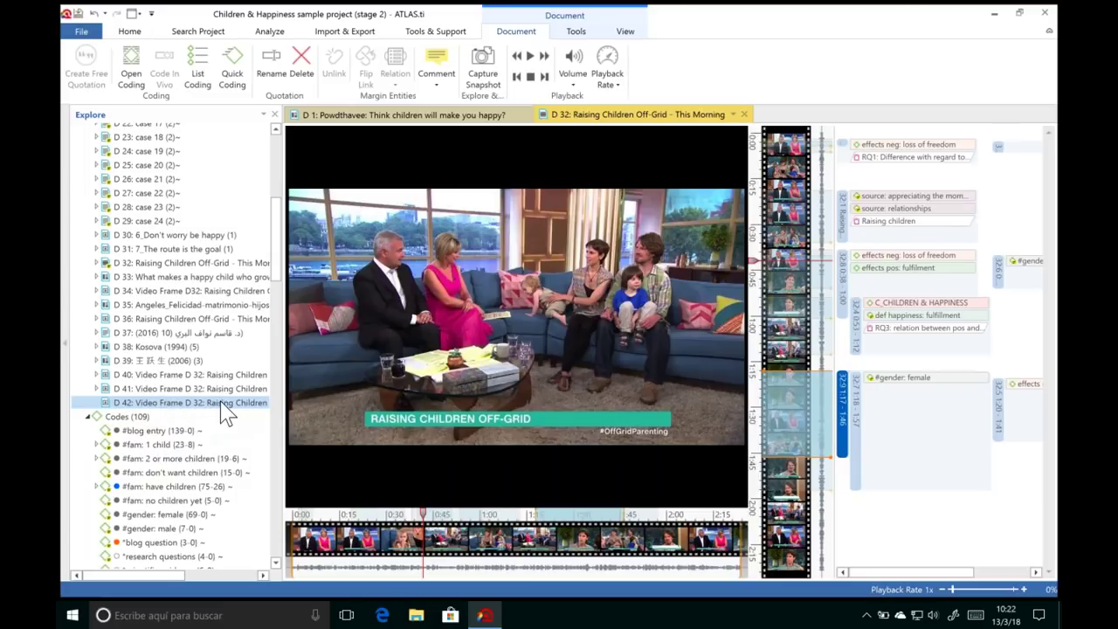
{"action": "double_click", "coordinate": [179, 404]}
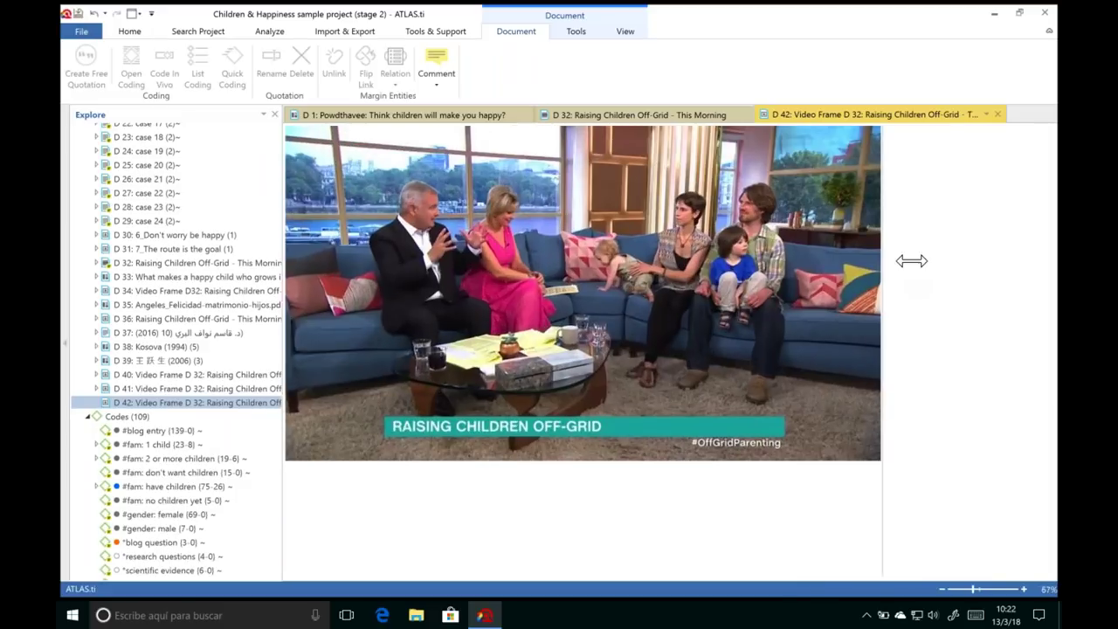
{"action": "left_click_drag", "start_coordinate": [911, 260], "coordinate": [943, 284]}
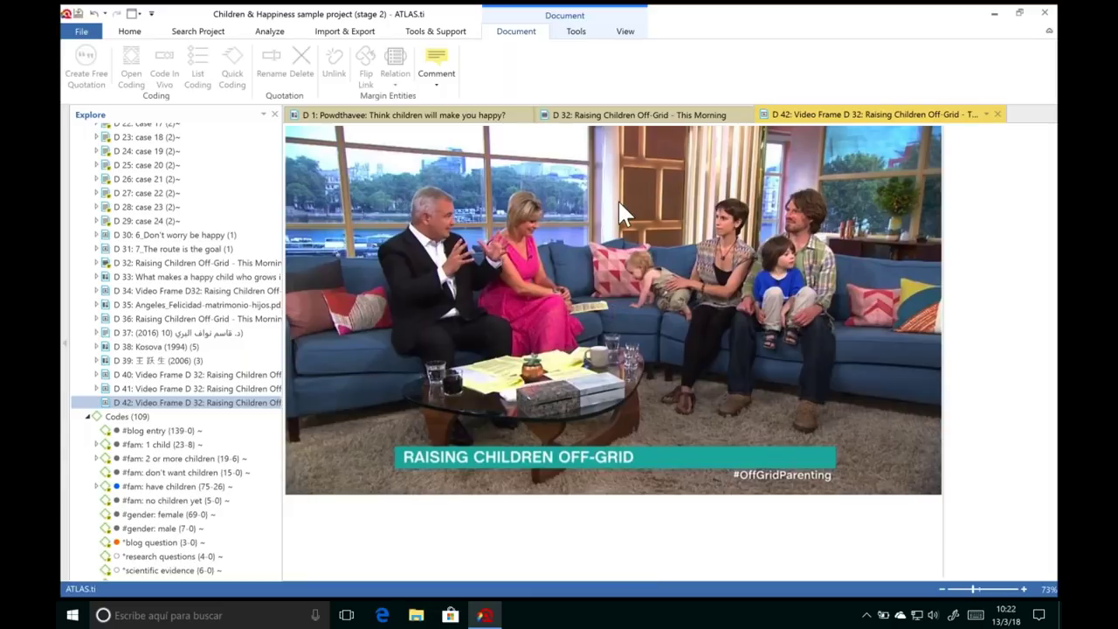
{"action": "left_click_drag", "start_coordinate": [598, 163], "coordinate": [880, 448]}
Step: Make the outlined frame region a free quotation and code it children: > happiness
{"action": "right_click", "coordinate": [780, 322]}
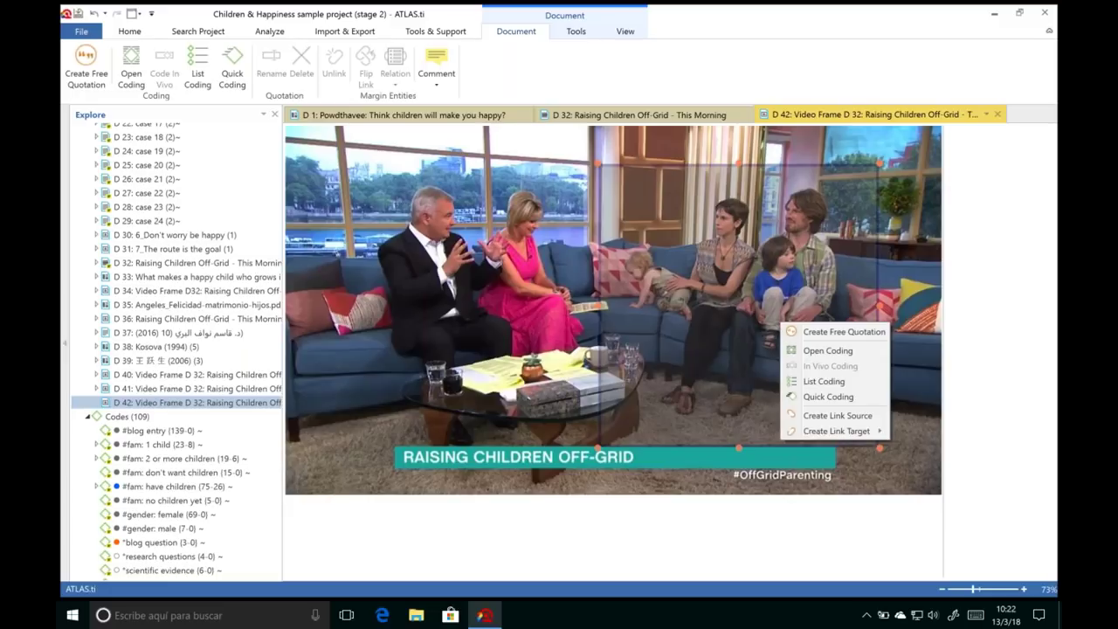
{"action": "left_click", "coordinate": [826, 330]}
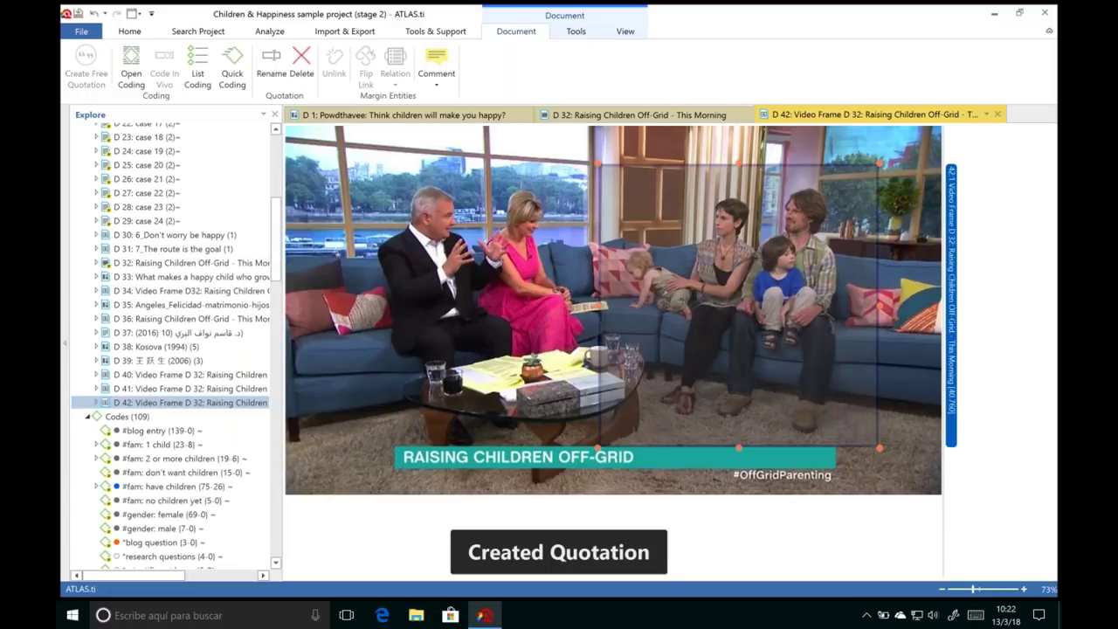
{"action": "scroll", "coordinate": [278, 323], "scroll_direction": "down", "scroll_amount": 7}
{"action": "scroll", "coordinate": [278, 323], "scroll_direction": "down", "scroll_amount": 2}
{"action": "left_click_drag", "start_coordinate": [175, 326], "coordinate": [704, 298]}
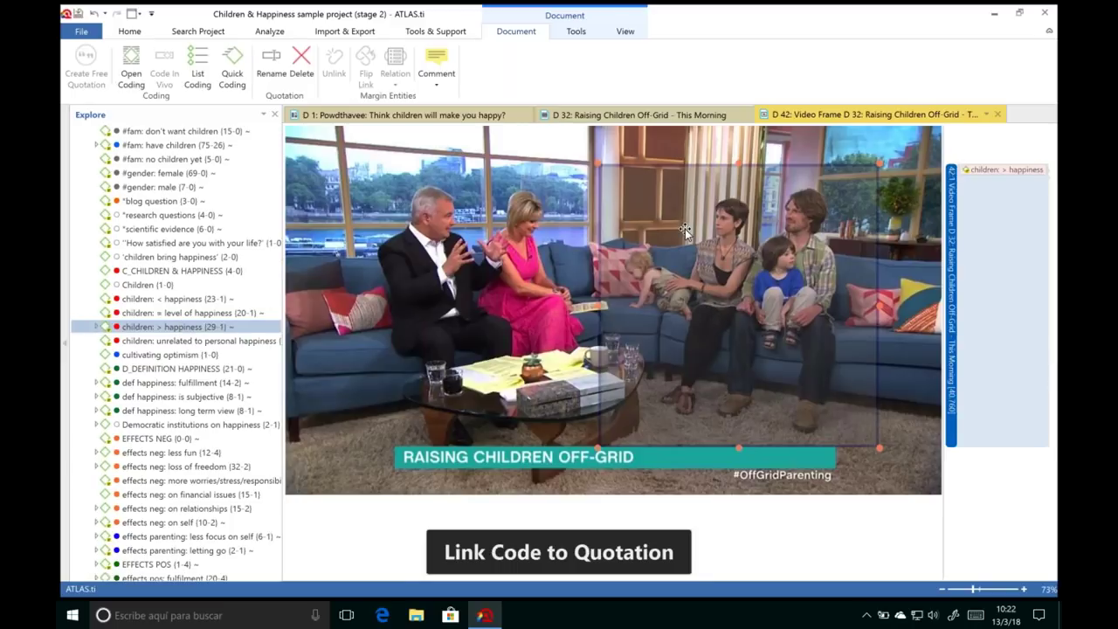
Step: Outline a second region over the family on the right and pick the Children code
{"action": "left_click_drag", "start_coordinate": [386, 164], "coordinate": [587, 265]}
{"action": "left_click_drag", "start_coordinate": [472, 227], "coordinate": [706, 297]}
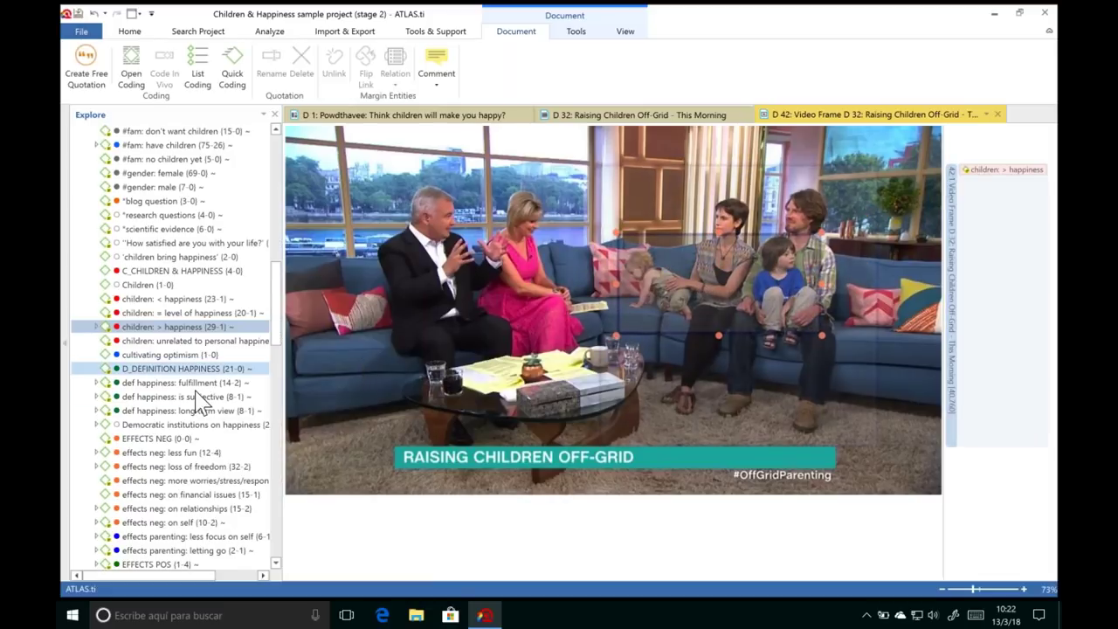
{"action": "scroll", "coordinate": [180, 340], "scroll_direction": "up", "scroll_amount": 2}
{"action": "left_click", "coordinate": [146, 319]}
Step: Code the second frame region with Children, then cycle through the D 32, D 1 and D 42 tabs
{"action": "left_click_drag", "start_coordinate": [147, 318], "coordinate": [970, 288]}
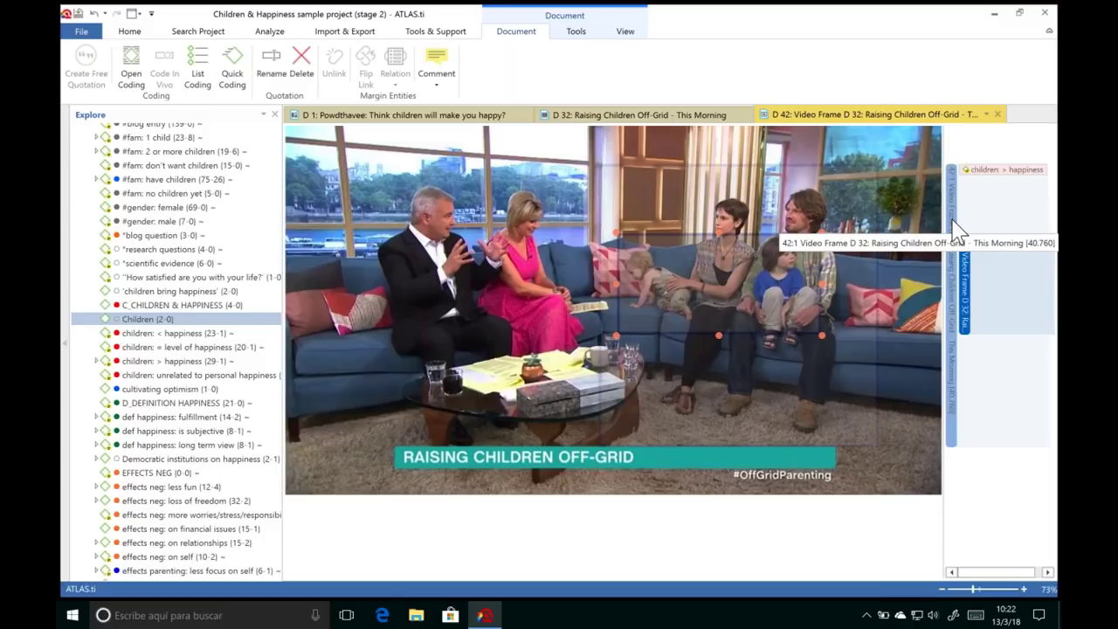
{"action": "left_click_drag", "start_coordinate": [958, 232], "coordinate": [958, 233]}
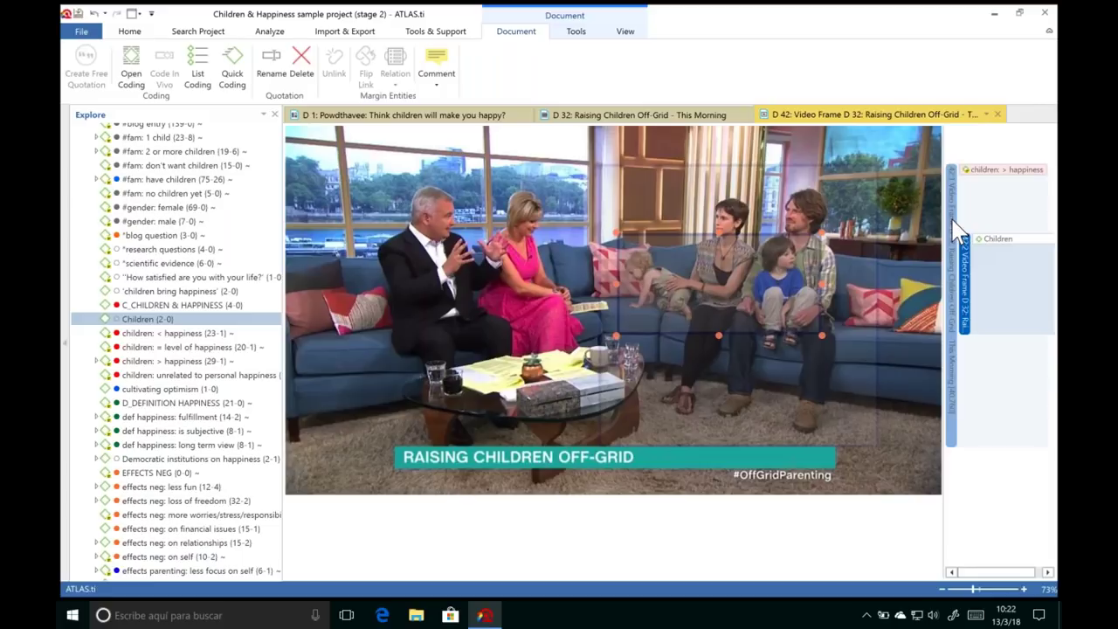
{"action": "left_click", "coordinate": [622, 118]}
{"action": "left_click", "coordinate": [469, 118]}
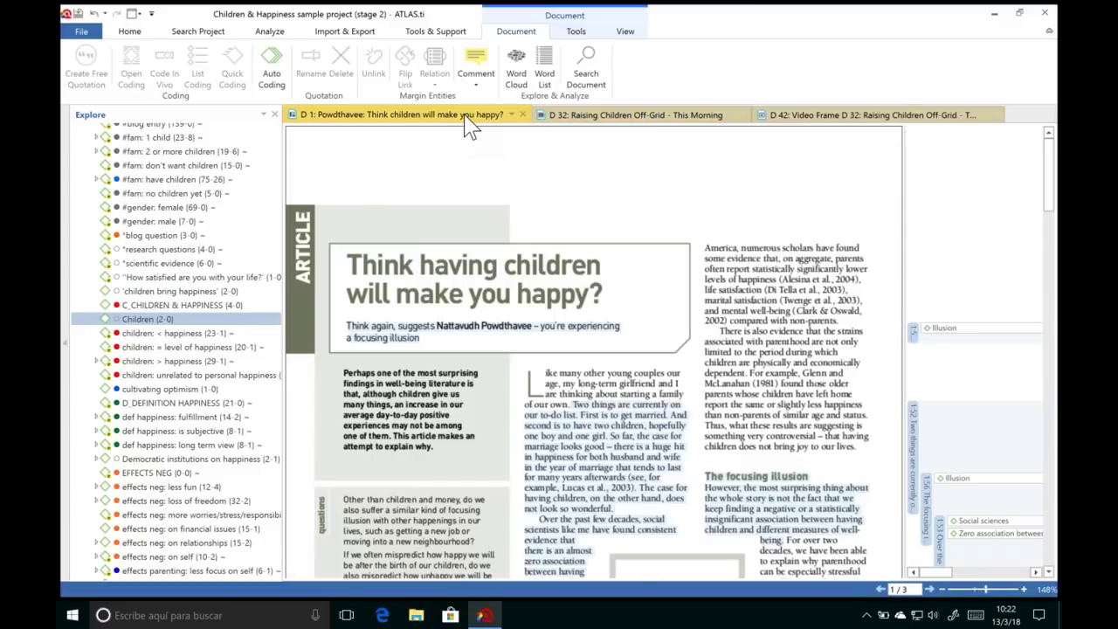
{"action": "left_click", "coordinate": [579, 119]}
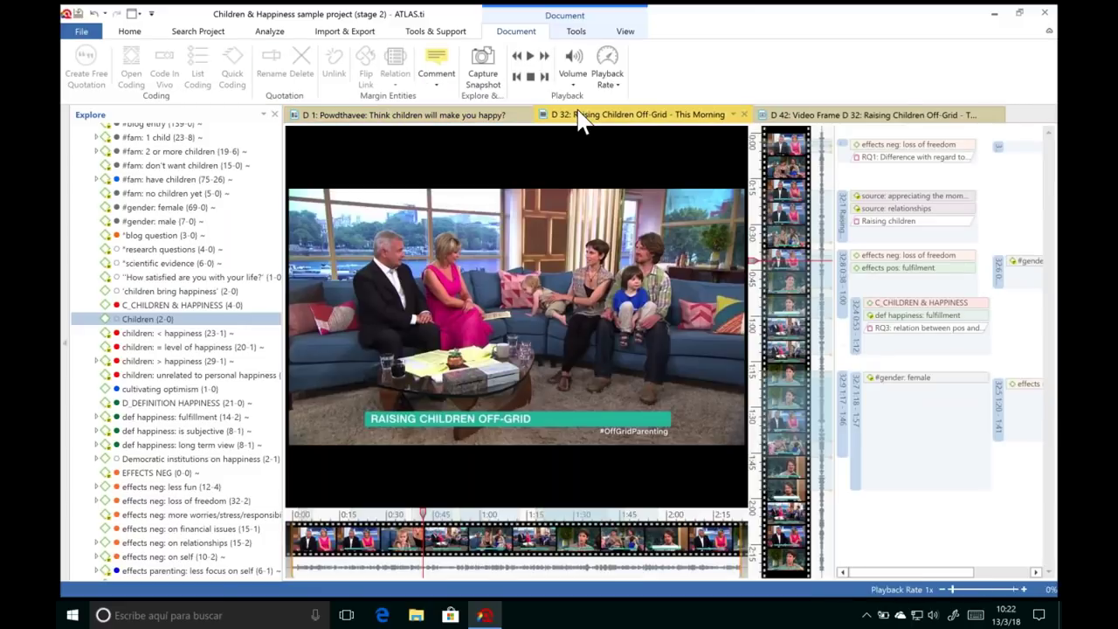
{"action": "left_click", "coordinate": [822, 118]}
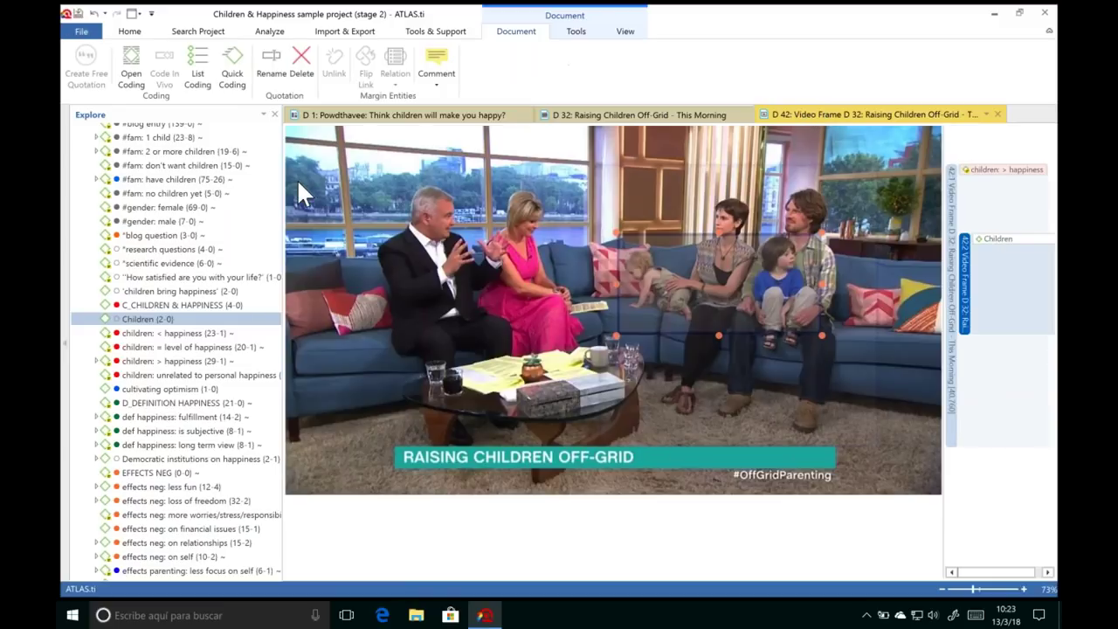
Step: Create a memo named Family and enter 'Write your descriptions, analyses, reflections, ideas, doubts,...' as its text
{"action": "left_click", "coordinate": [133, 33]}
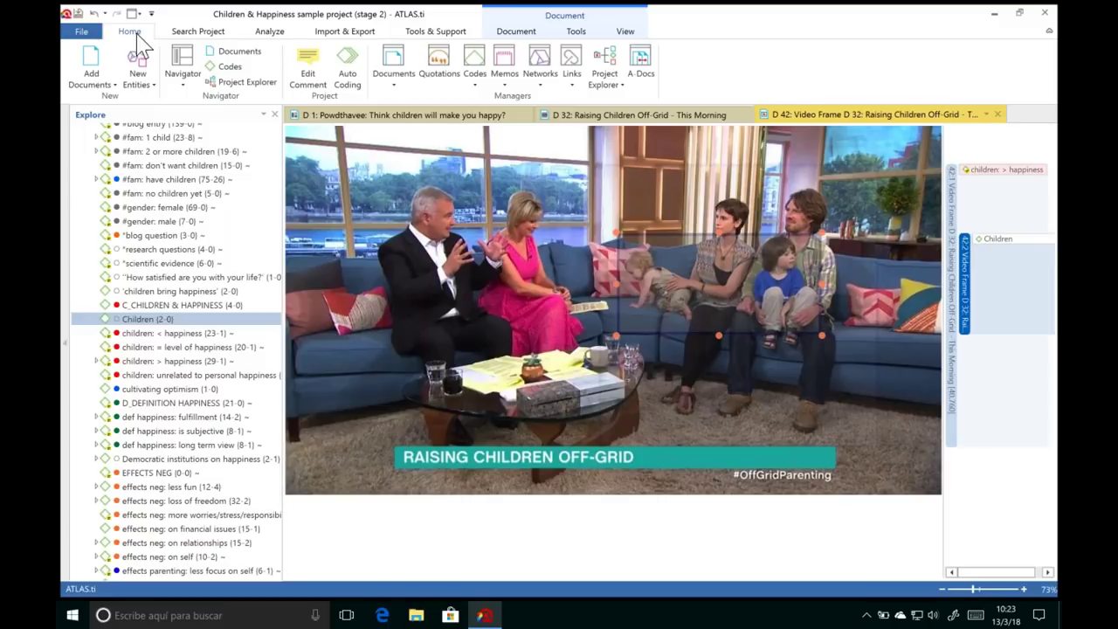
{"action": "left_click", "coordinate": [139, 77]}
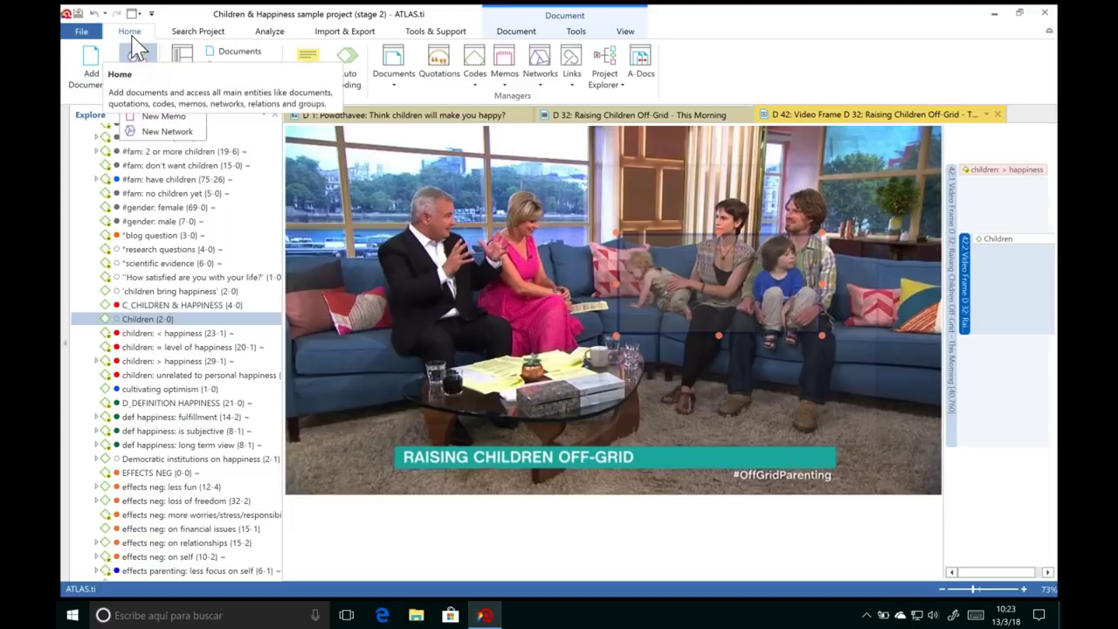
{"action": "left_click", "coordinate": [198, 118]}
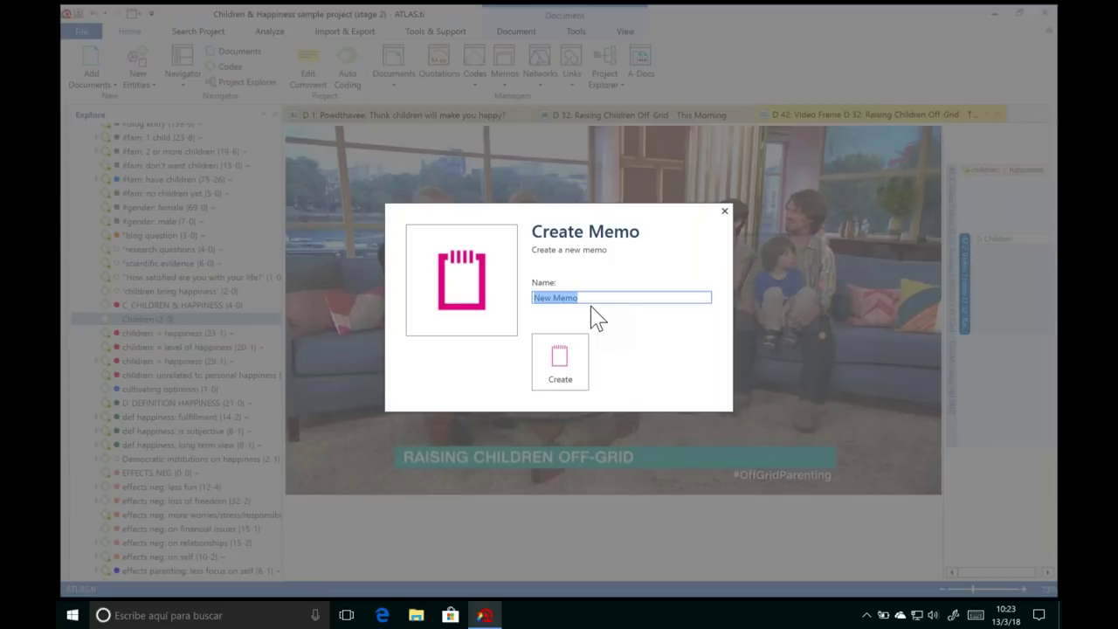
{"action": "type", "text": "Family with CHi"}
{"action": "key", "text": "BackSpace"}
{"action": "key", "text": "BackSpace"}
{"action": "type", "text": "hildren"}
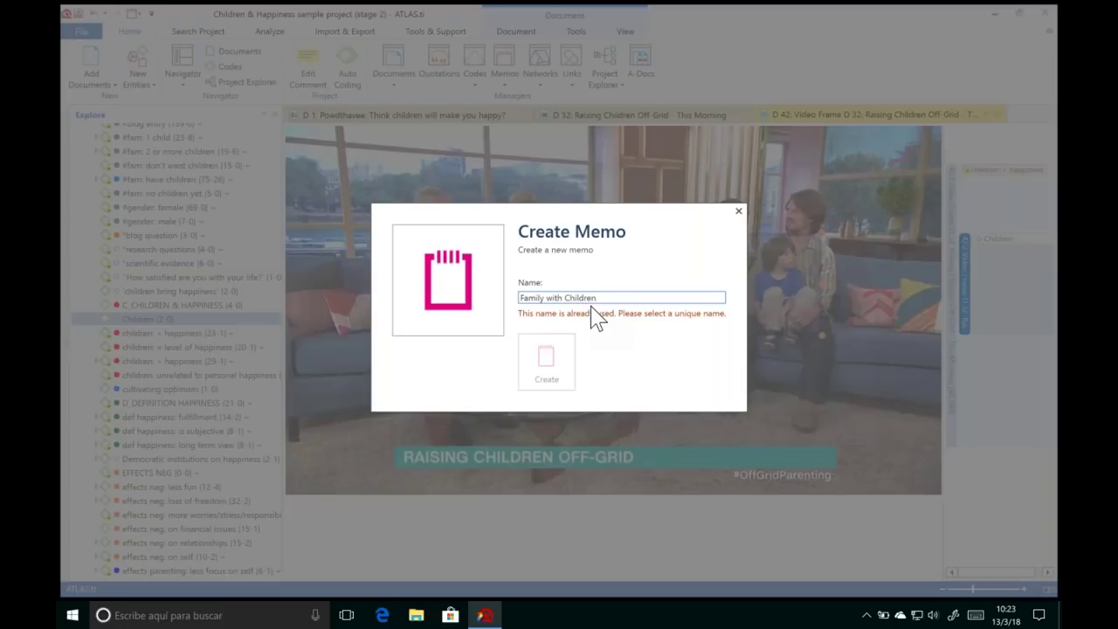
{"action": "key", "text": "BackSpace"}
{"action": "key", "text": "BackSpace"}
{"action": "key", "text": "BackSpace"}
{"action": "key", "text": "BackSpace"}
{"action": "key", "text": "BackSpace"}
{"action": "key", "text": "BackSpace"}
{"action": "key", "text": "BackSpace"}
{"action": "key", "text": "BackSpace"}
{"action": "key", "text": "BackSpace"}
{"action": "key", "text": "BackSpace"}
{"action": "key", "text": "BackSpace"}
{"action": "key", "text": "BackSpace"}
{"action": "key", "text": "BackSpace"}
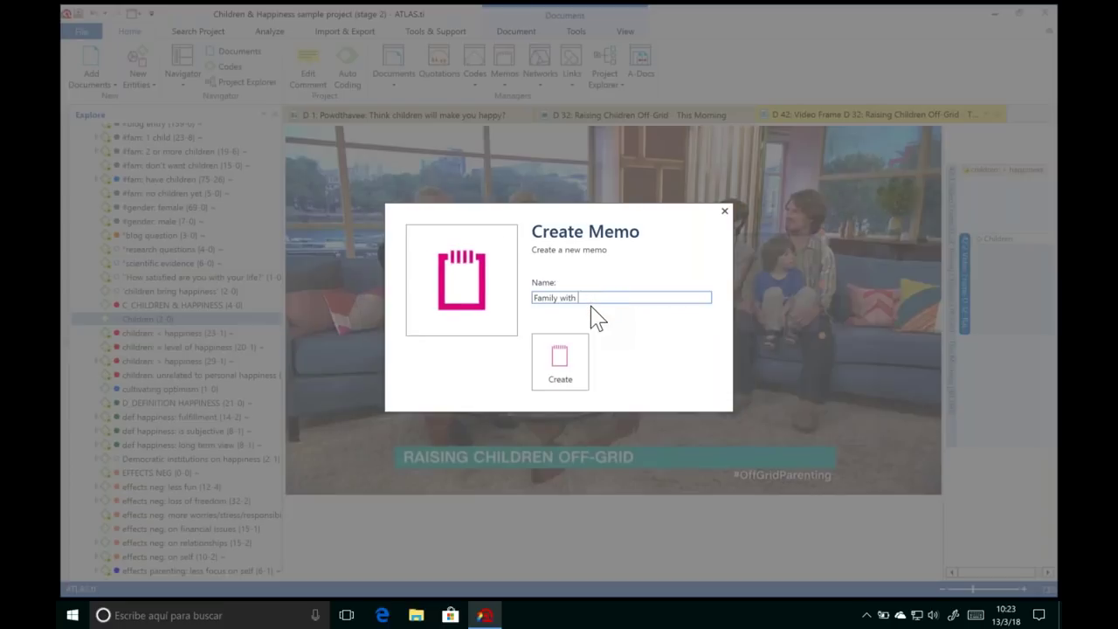
{"action": "left_click", "coordinate": [560, 357]}
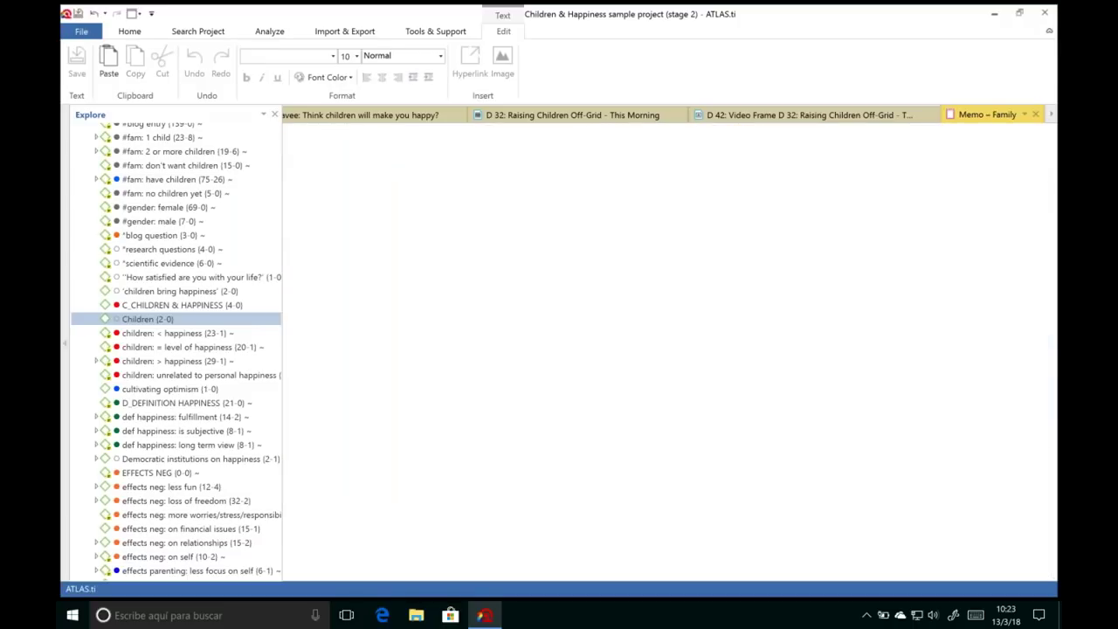
{"action": "type", "text": "Write "}
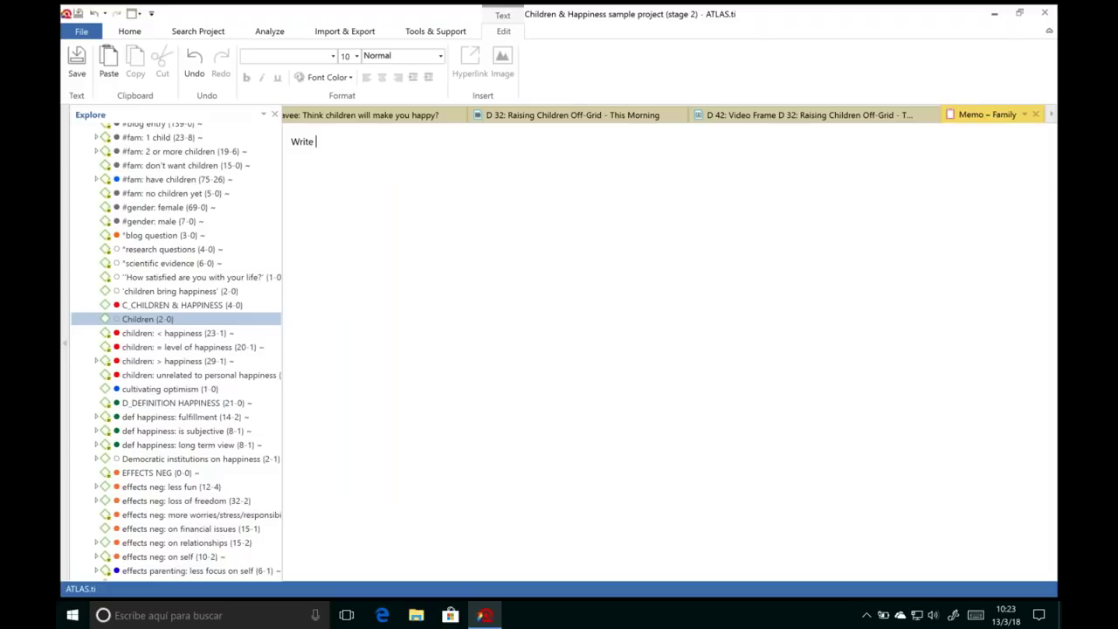
{"action": "type", "text": "your descriptions, analyses, reflections, "}
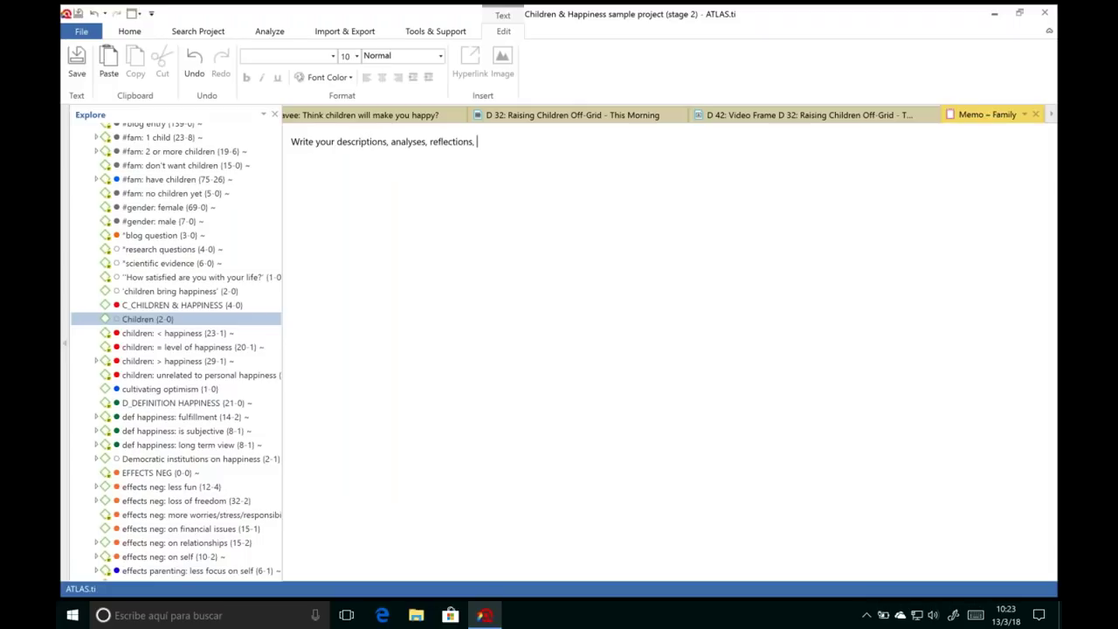
{"action": "type", "text": "ideas, doubts,..."}
Step: Link the Family memo to quotation 42:1 on the D 42 frame, then return to D 32
{"action": "left_click", "coordinate": [753, 119]}
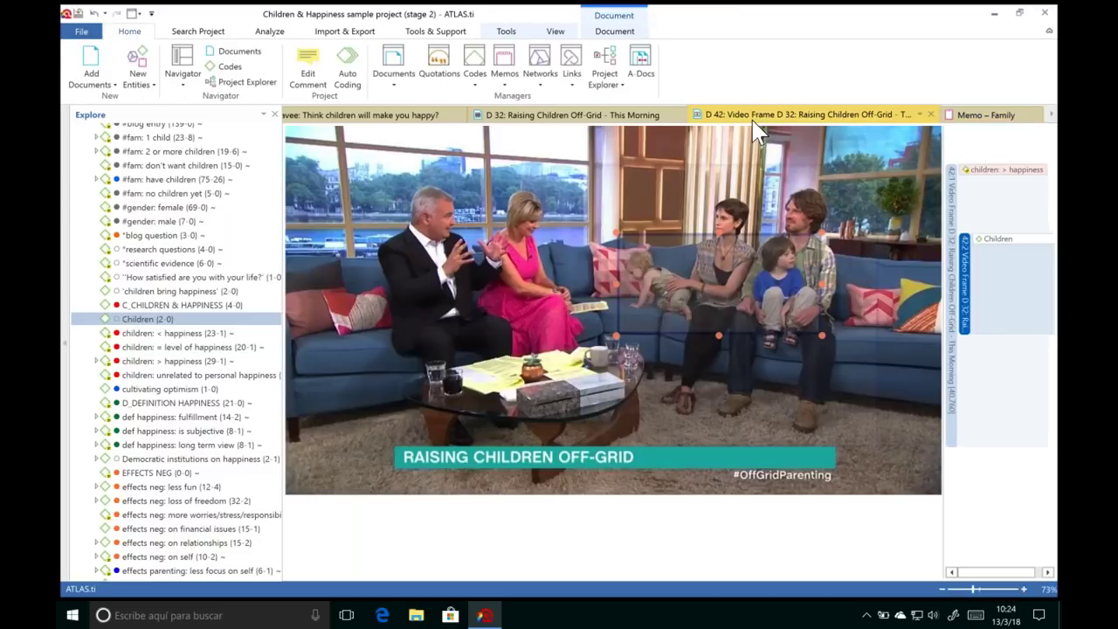
{"action": "left_click", "coordinate": [955, 231]}
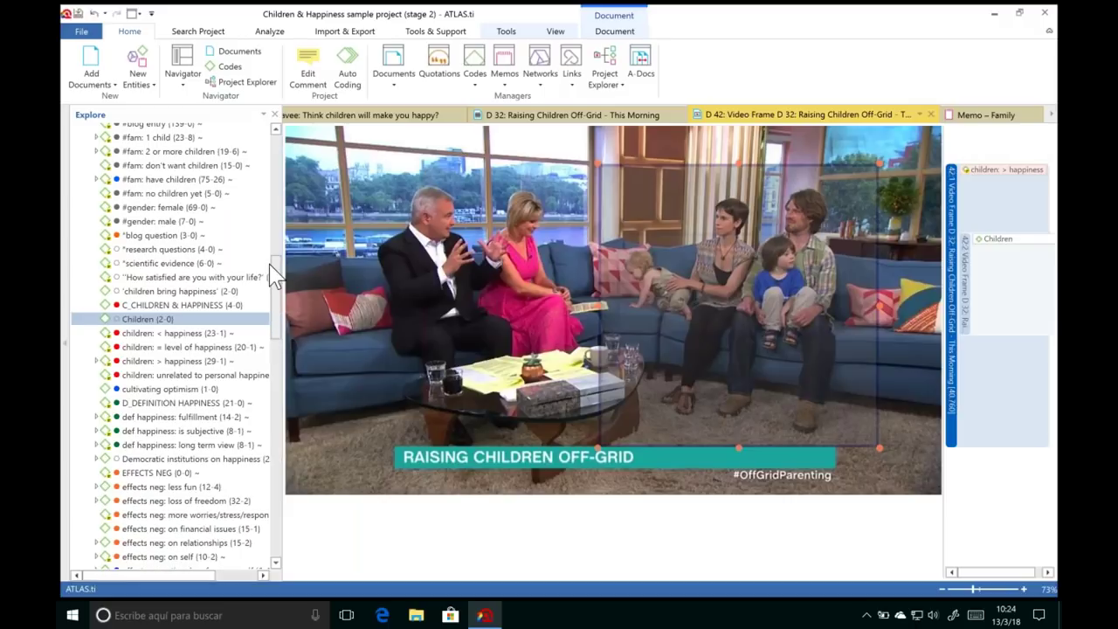
{"action": "scroll", "coordinate": [272, 250], "scroll_direction": "up", "scroll_amount": 10}
{"action": "scroll", "coordinate": [262, 170], "scroll_direction": "up", "scroll_amount": 10}
{"action": "left_click", "coordinate": [87, 144]}
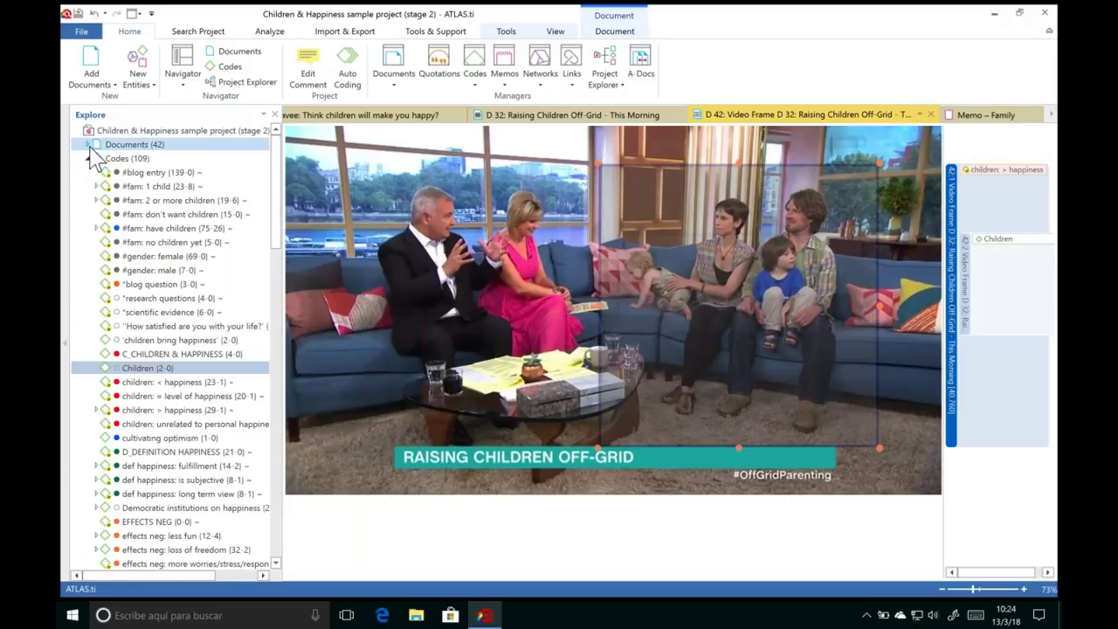
{"action": "left_click", "coordinate": [94, 158]}
{"action": "left_click", "coordinate": [88, 173]}
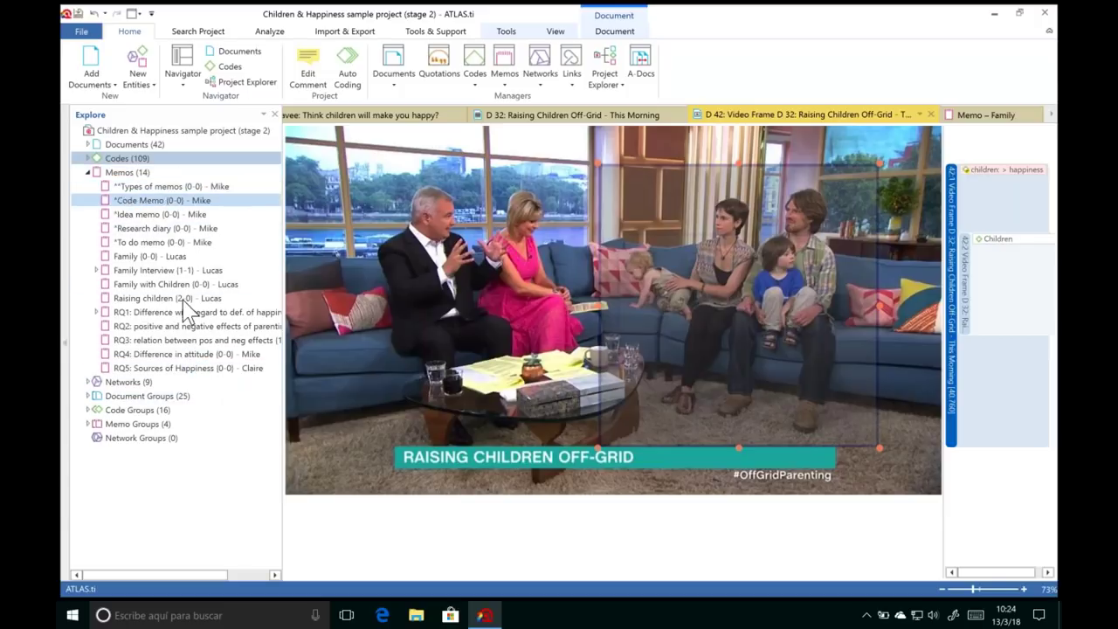
{"action": "left_click", "coordinate": [128, 258]}
{"action": "left_click_drag", "start_coordinate": [128, 256], "coordinate": [986, 185]}
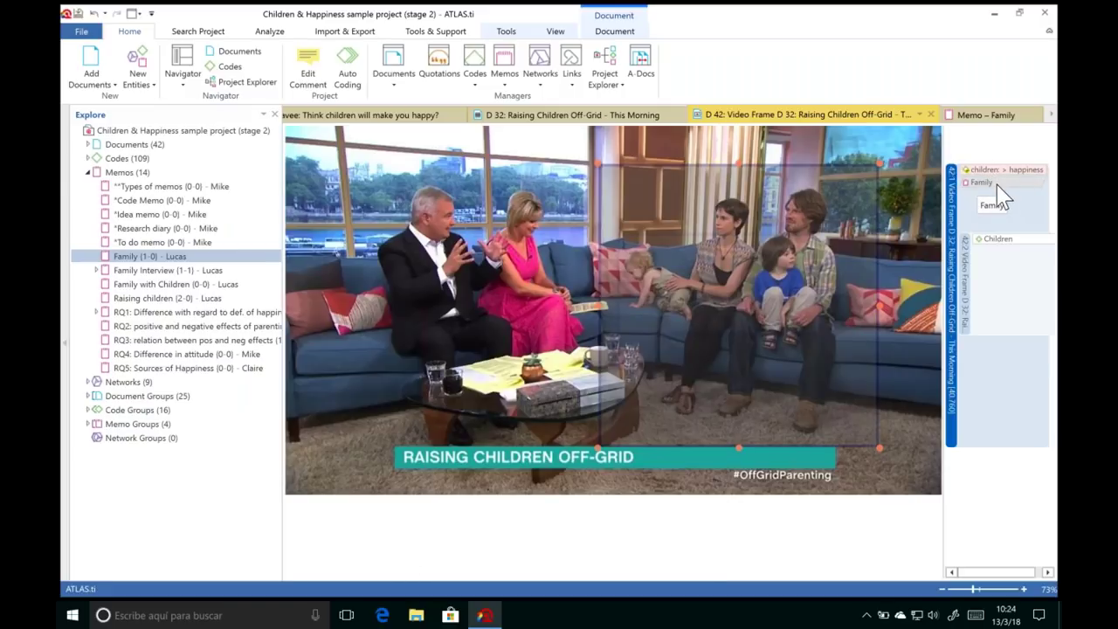
{"action": "left_click", "coordinate": [592, 112]}
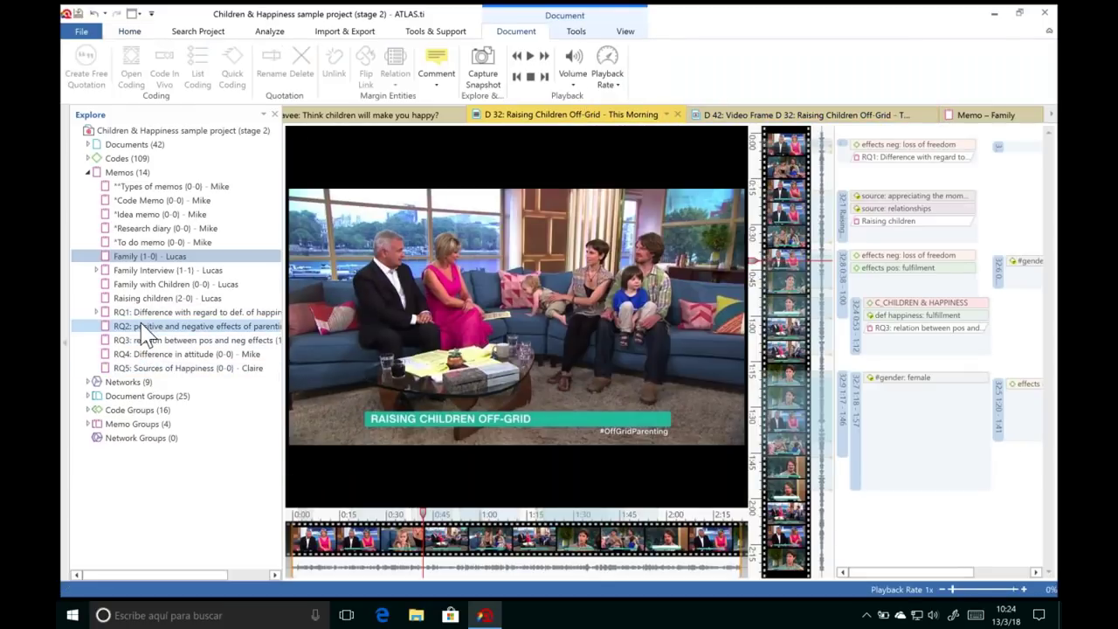
Step: Link memo RQ3 to a D 32 video quotation and memo RQ4 to a D 1 quotation
{"action": "left_click_drag", "start_coordinate": [175, 340], "coordinate": [862, 298]}
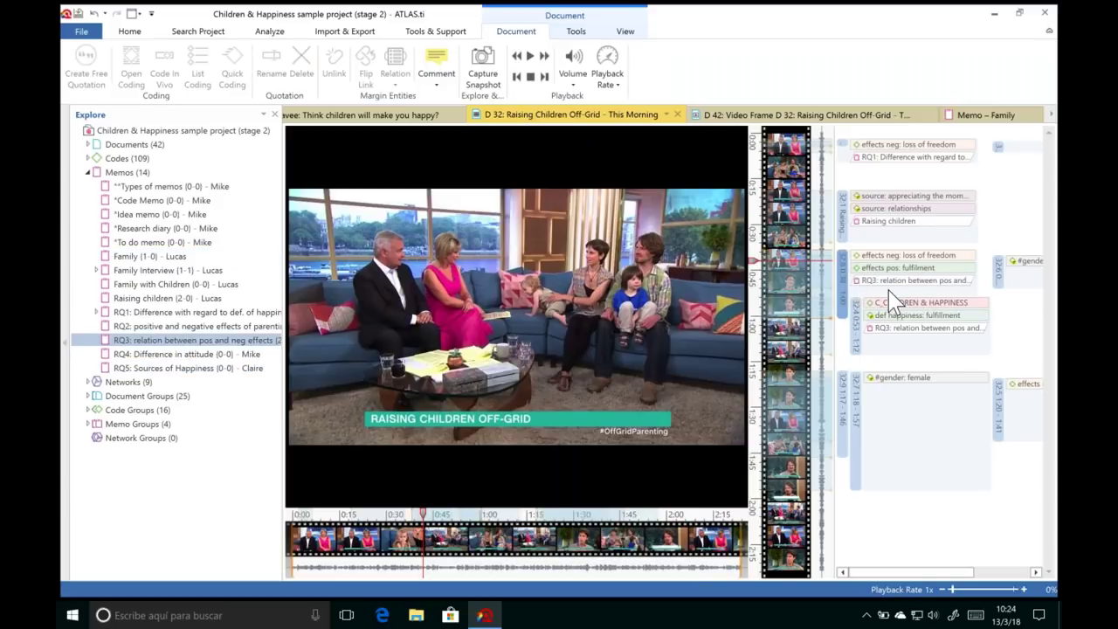
{"action": "left_click", "coordinate": [842, 281]}
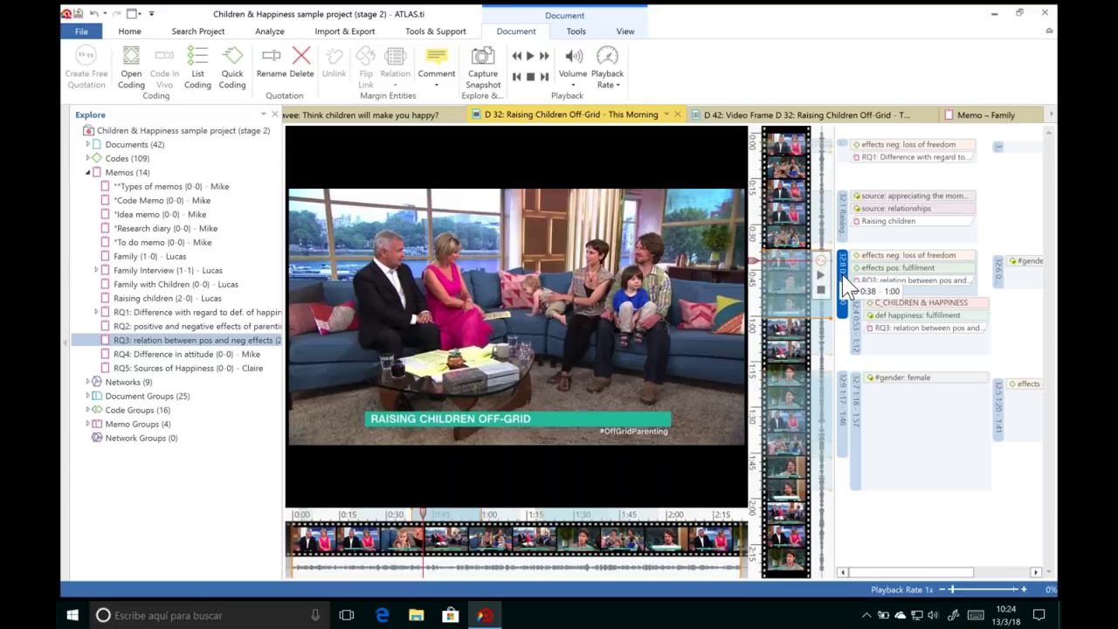
{"action": "left_click", "coordinate": [416, 116]}
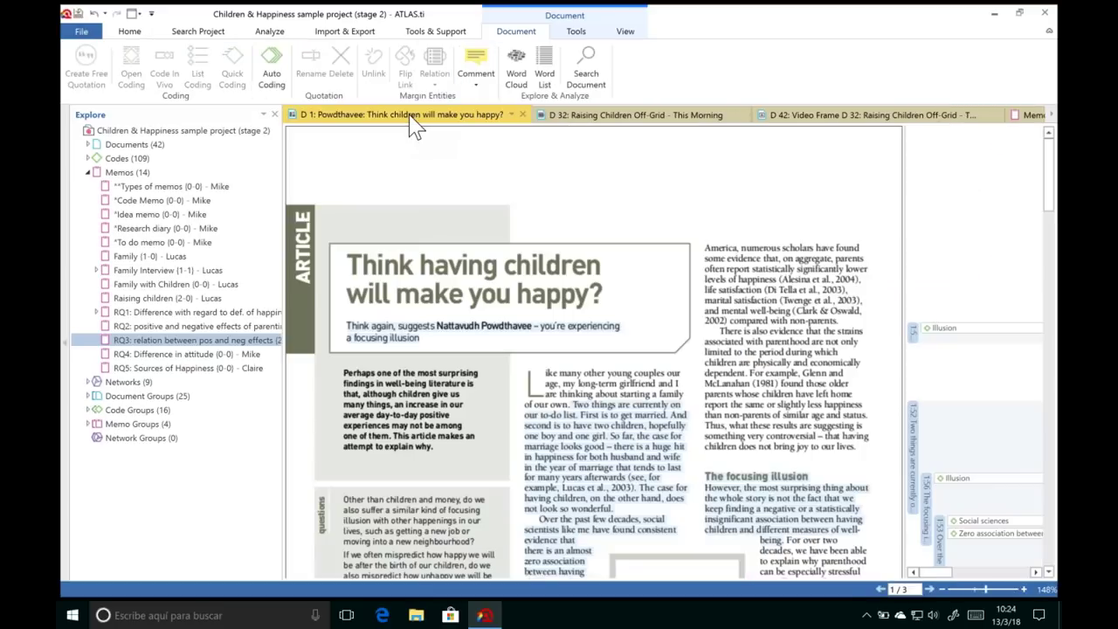
{"action": "left_click", "coordinate": [188, 354]}
{"action": "left_click_drag", "start_coordinate": [188, 353], "coordinate": [914, 334]}
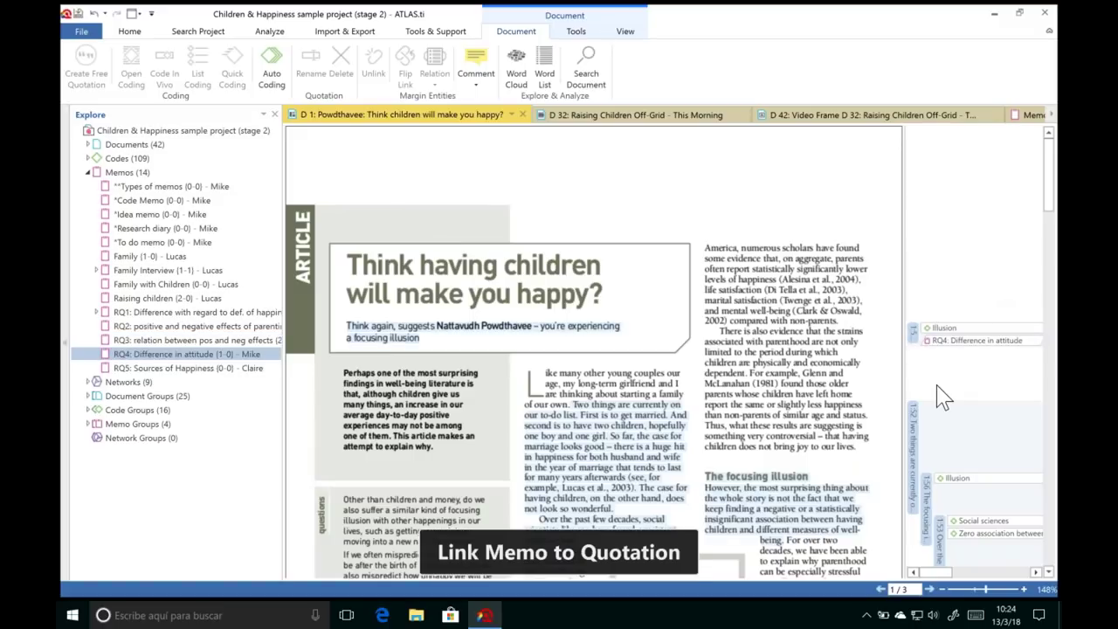
Step: Back on the D 32 video, add memo RQ5 to the selection and collapse Memos
{"action": "left_click", "coordinate": [669, 118]}
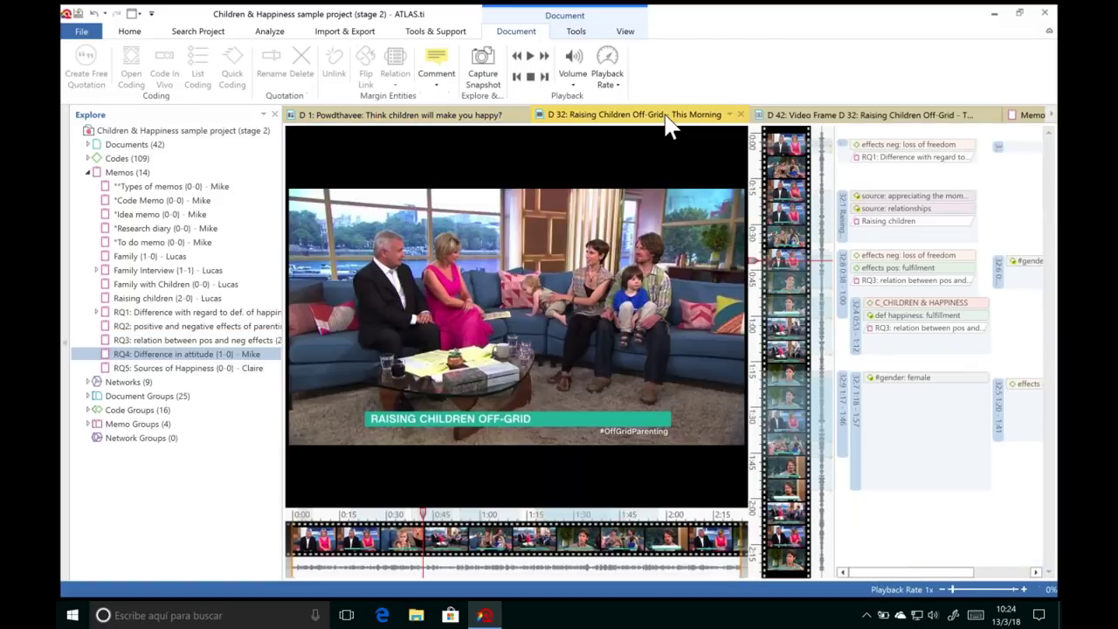
{"action": "left_click", "coordinate": [152, 368], "text": "ctrl"}
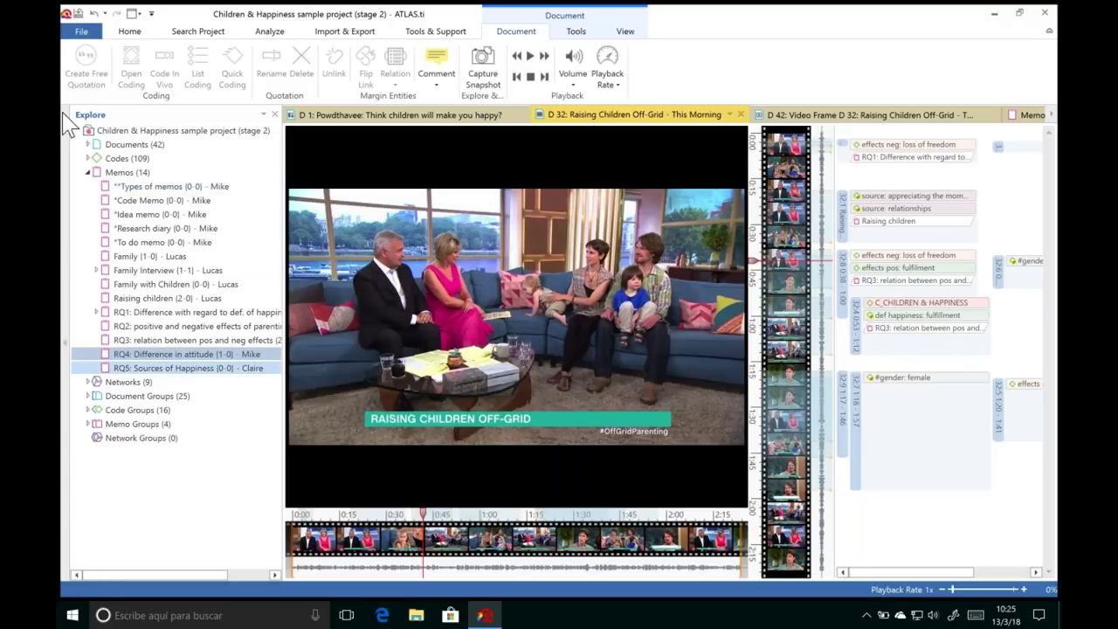
{"action": "left_click", "coordinate": [89, 173]}
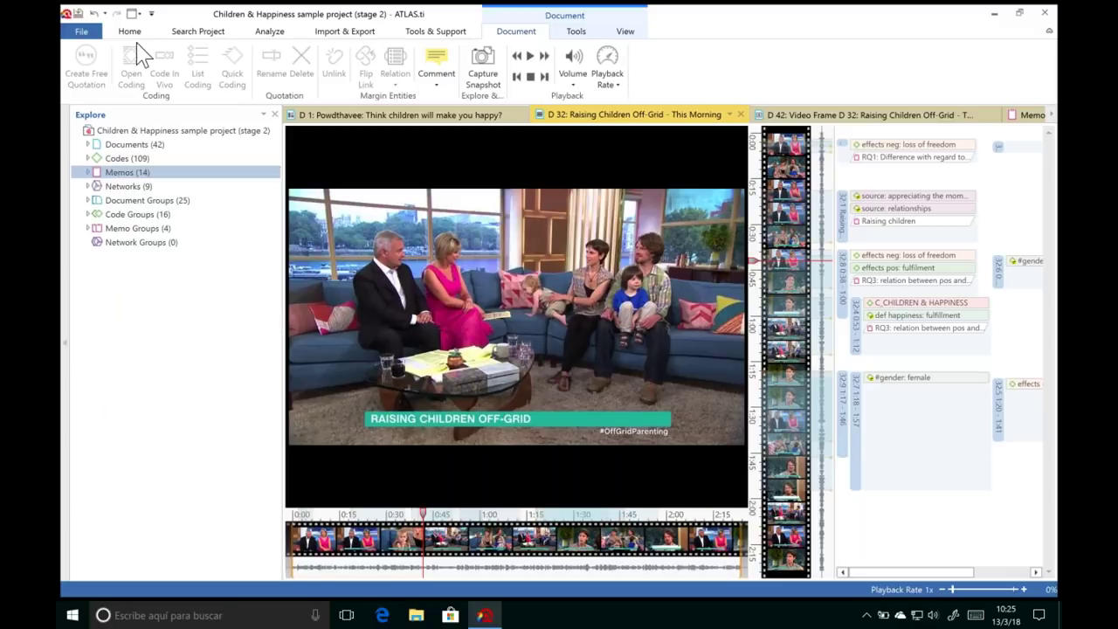
Step: Switch between the D 42, D 32 and Family memo tabs, then reveal the New Tab Group choices
{"action": "left_click", "coordinate": [131, 33]}
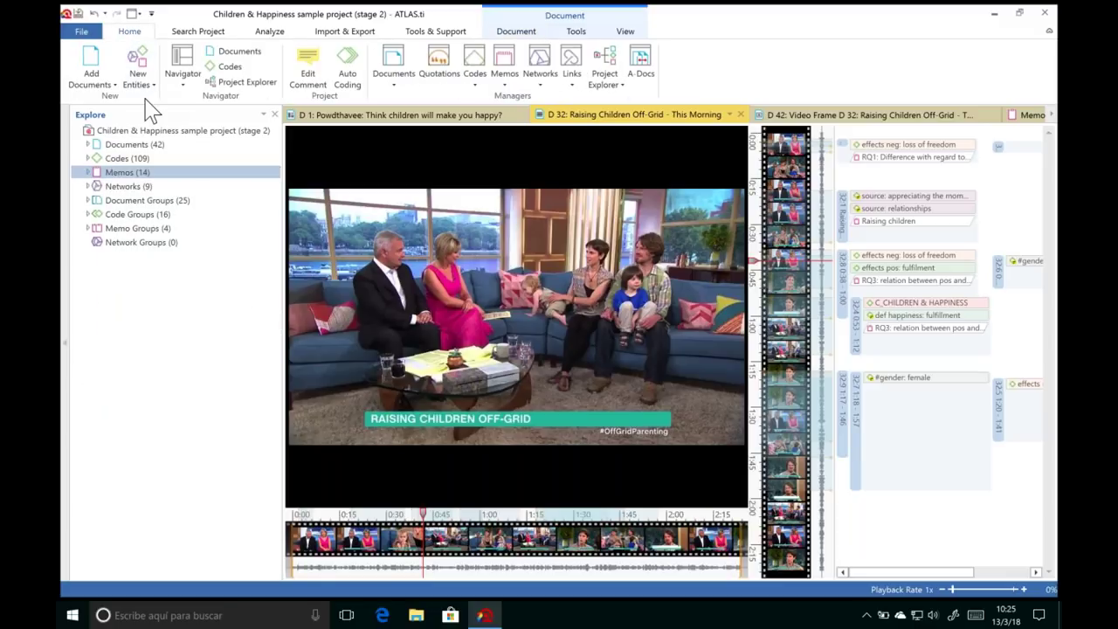
{"action": "left_click", "coordinate": [865, 115]}
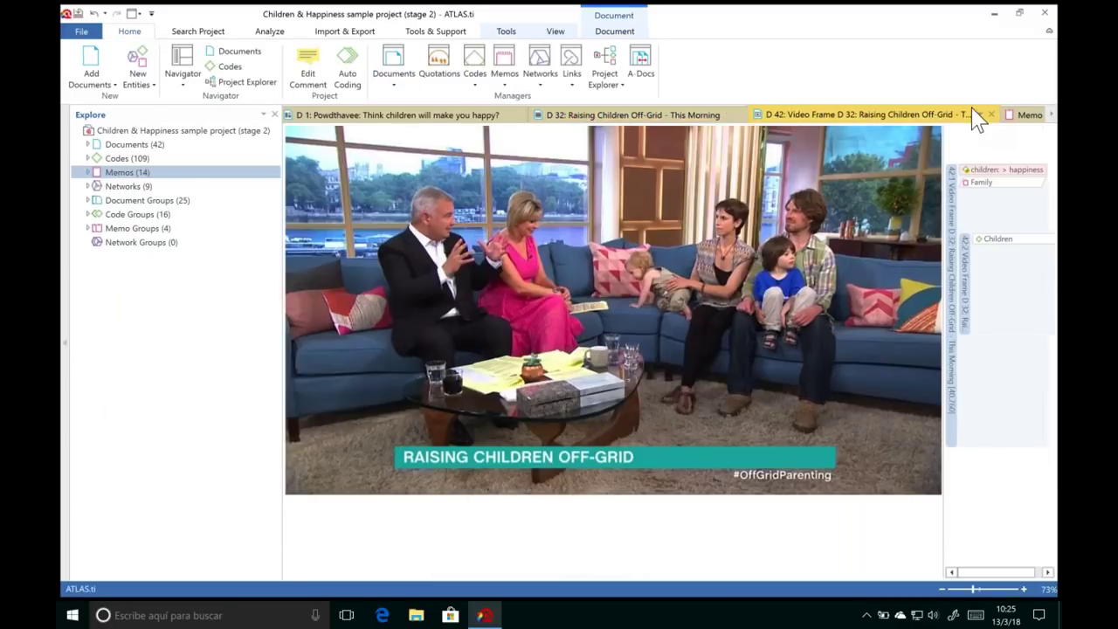
{"action": "left_click", "coordinate": [1026, 117]}
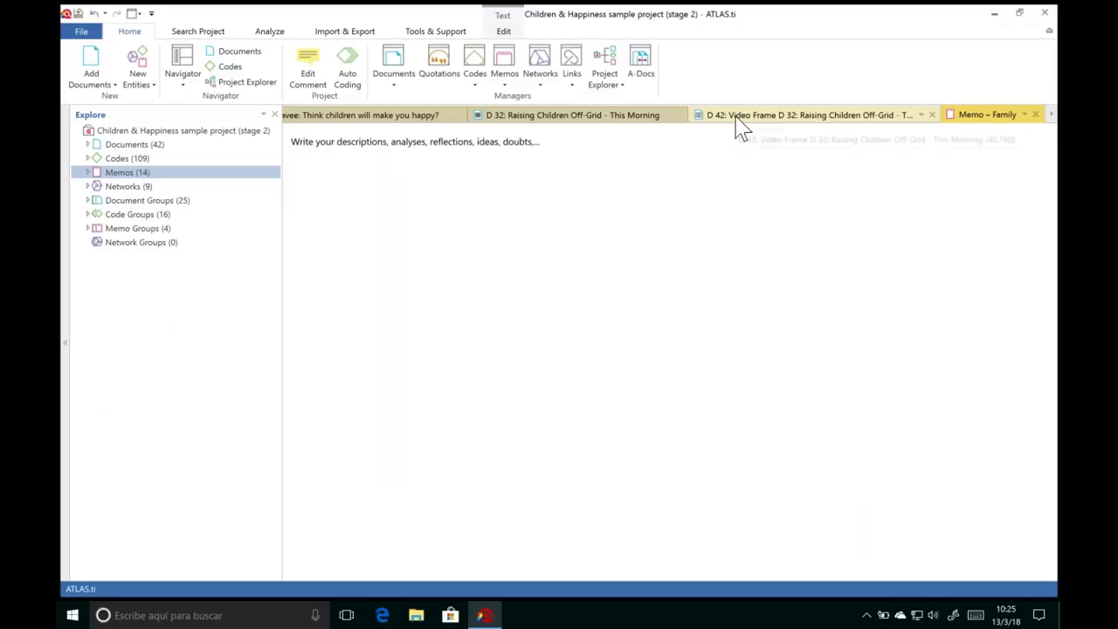
{"action": "left_click", "coordinate": [562, 122]}
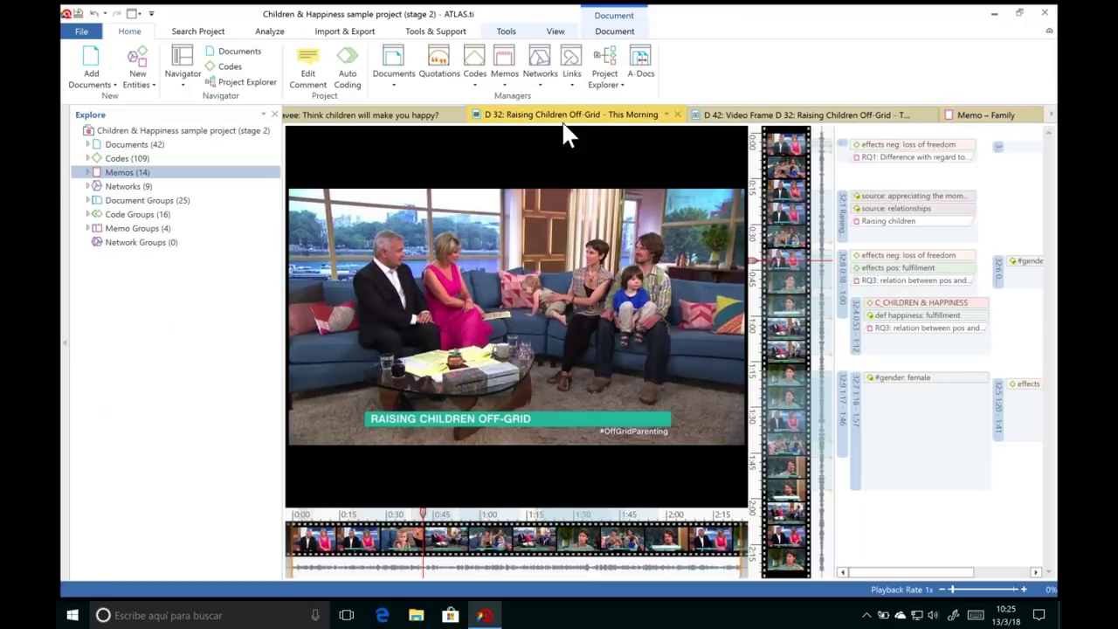
{"action": "left_click", "coordinate": [971, 117]}
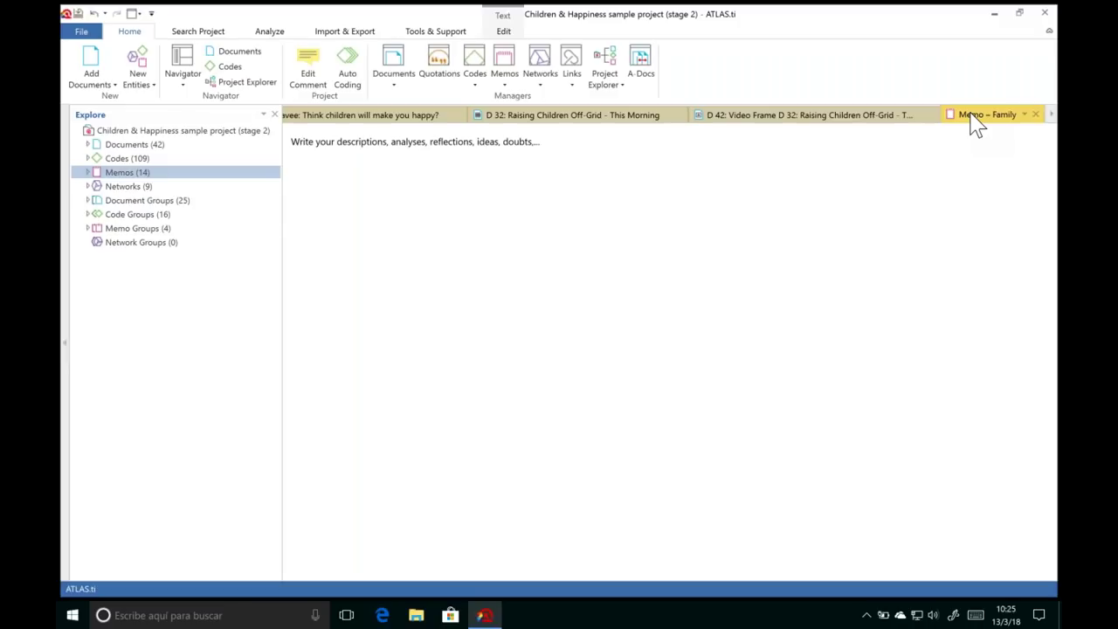
{"action": "left_click", "coordinate": [1024, 116]}
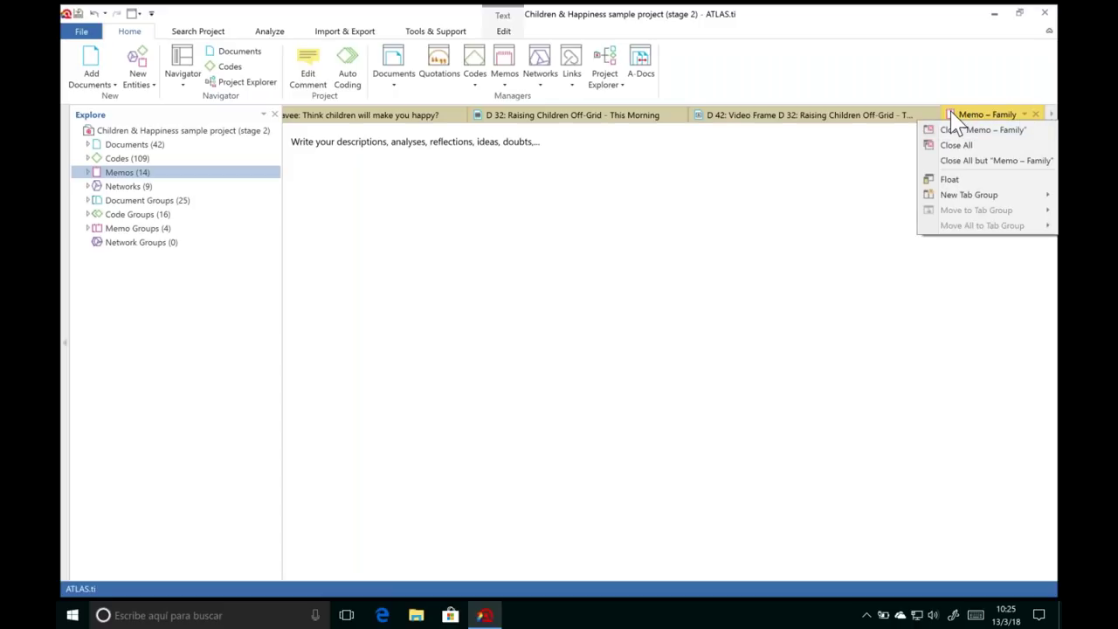
{"action": "mouse_move", "coordinate": [969, 197]}
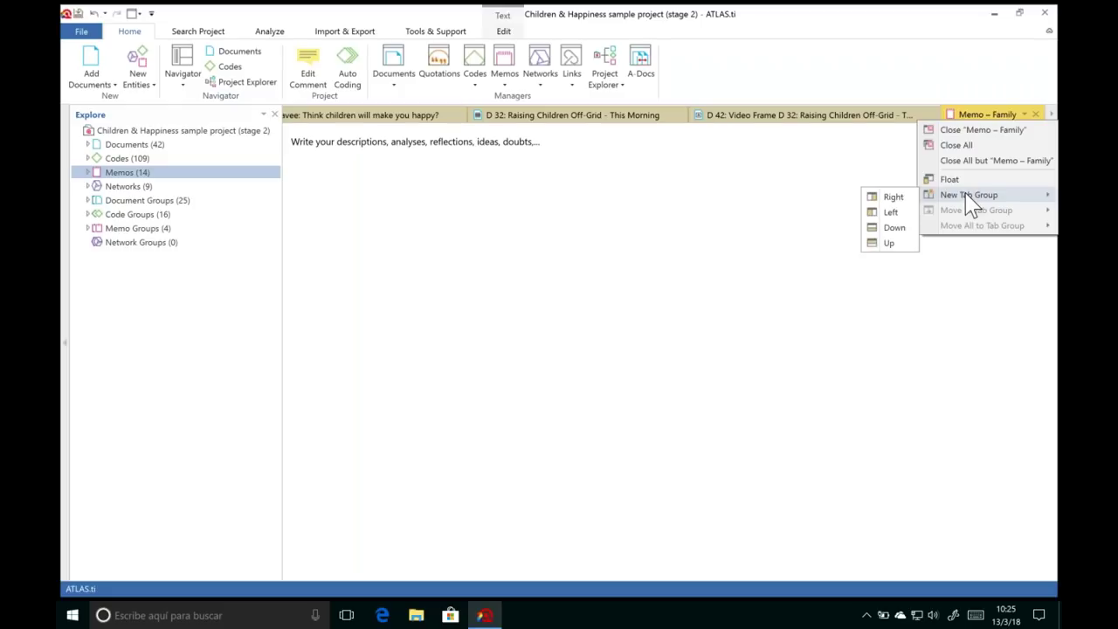
Step: Place the Family memo in a right-hand tab group and widen the video pane
{"action": "left_click", "coordinate": [893, 200]}
{"action": "left_click_drag", "start_coordinate": [671, 217], "coordinate": [845, 220]}
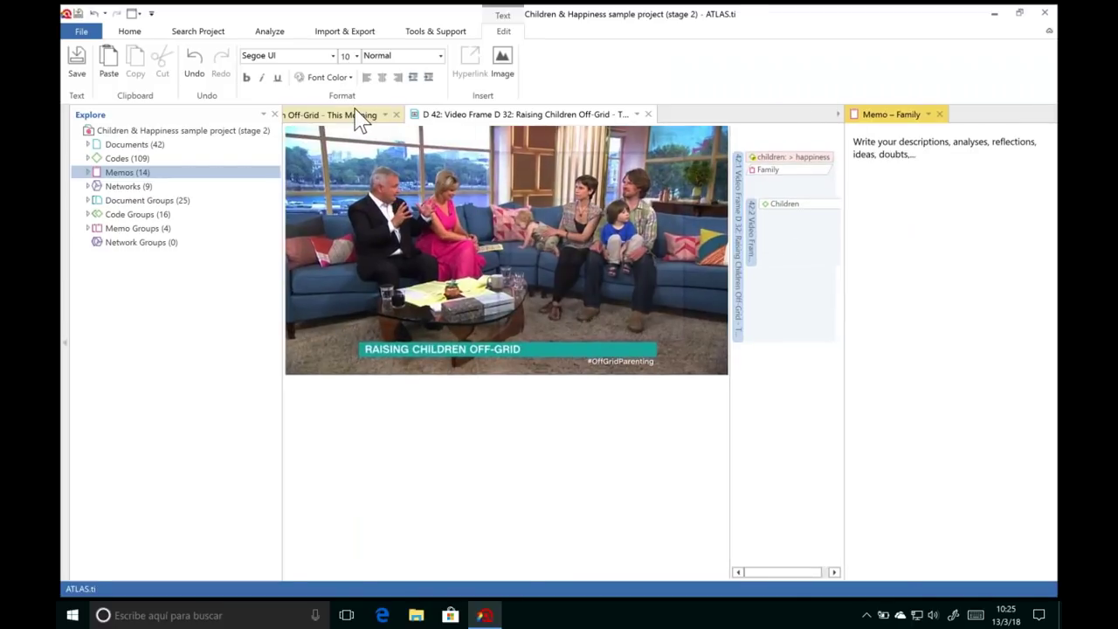
{"action": "left_click", "coordinate": [362, 114]}
{"action": "left_click_drag", "start_coordinate": [618, 253], "coordinate": [769, 251]}
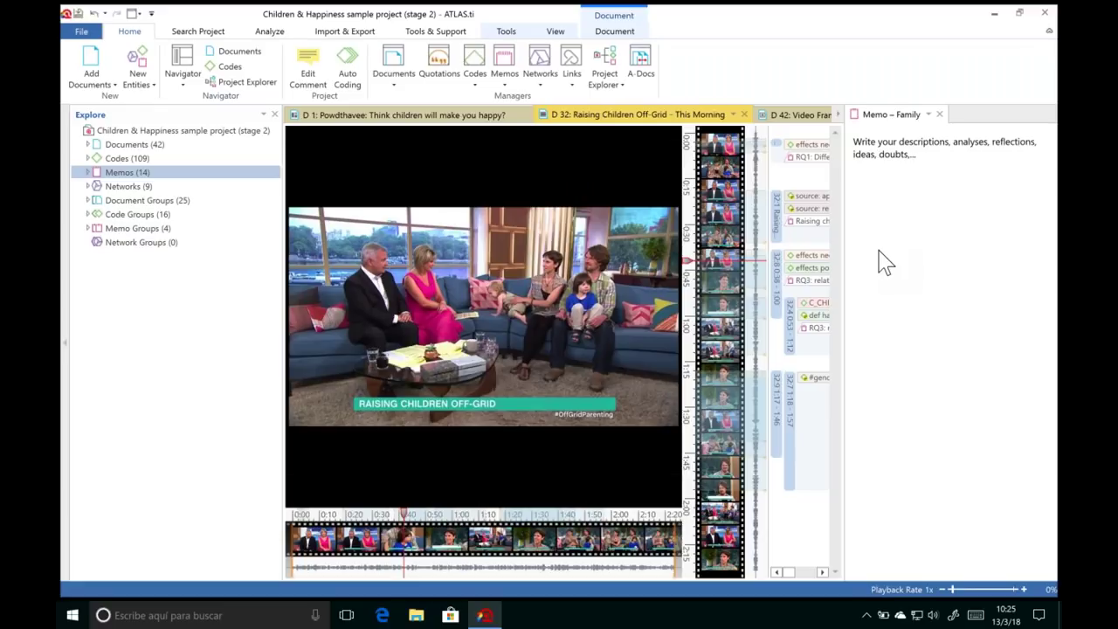
Step: Float the Family memo, dock it back, then close it and save its changes
{"action": "left_click", "coordinate": [929, 115]}
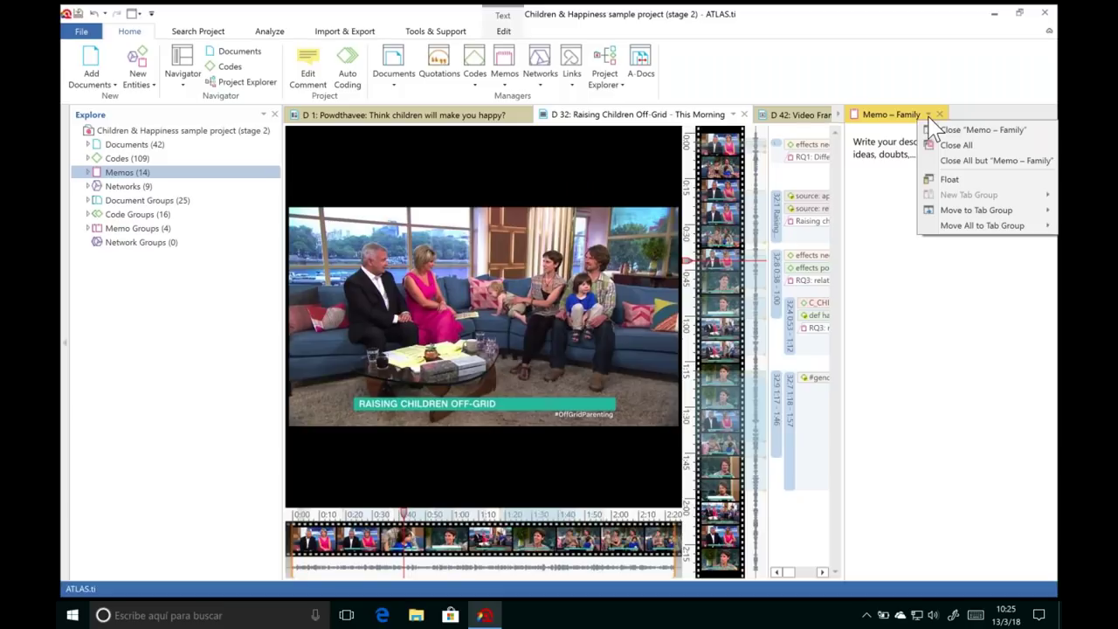
{"action": "left_click", "coordinate": [946, 180]}
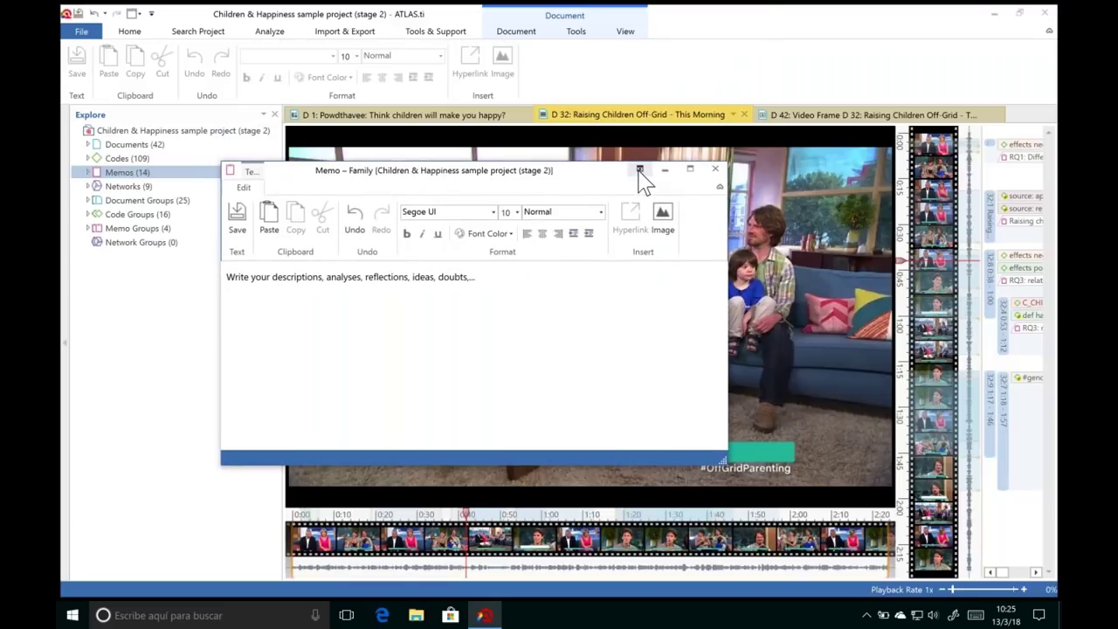
{"action": "left_click", "coordinate": [640, 169]}
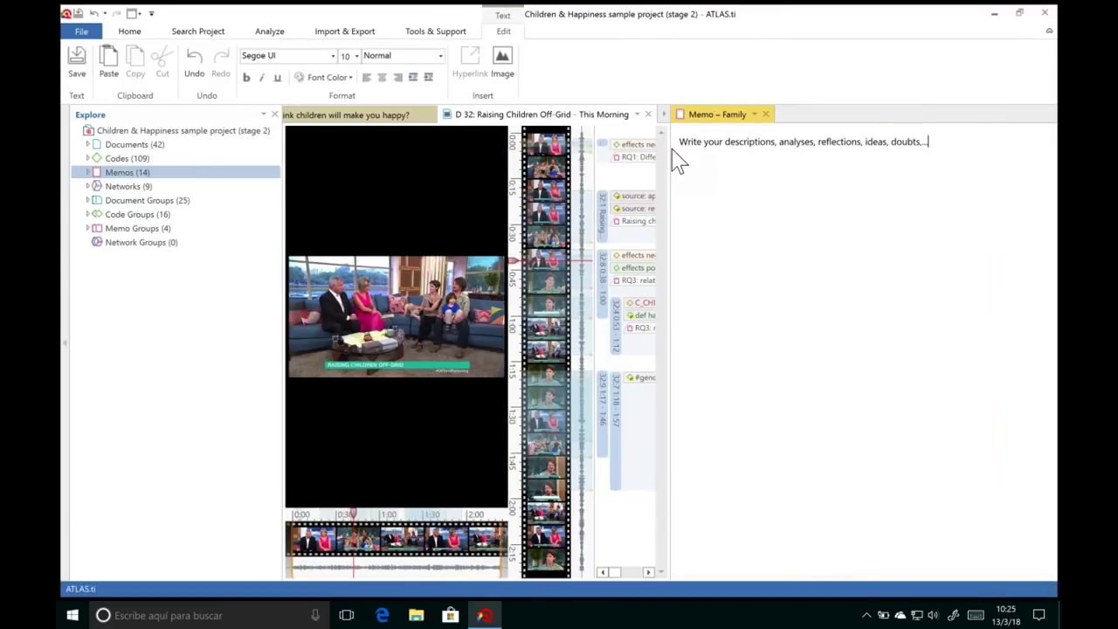
{"action": "left_click", "coordinate": [765, 114]}
{"action": "left_click", "coordinate": [516, 355]}
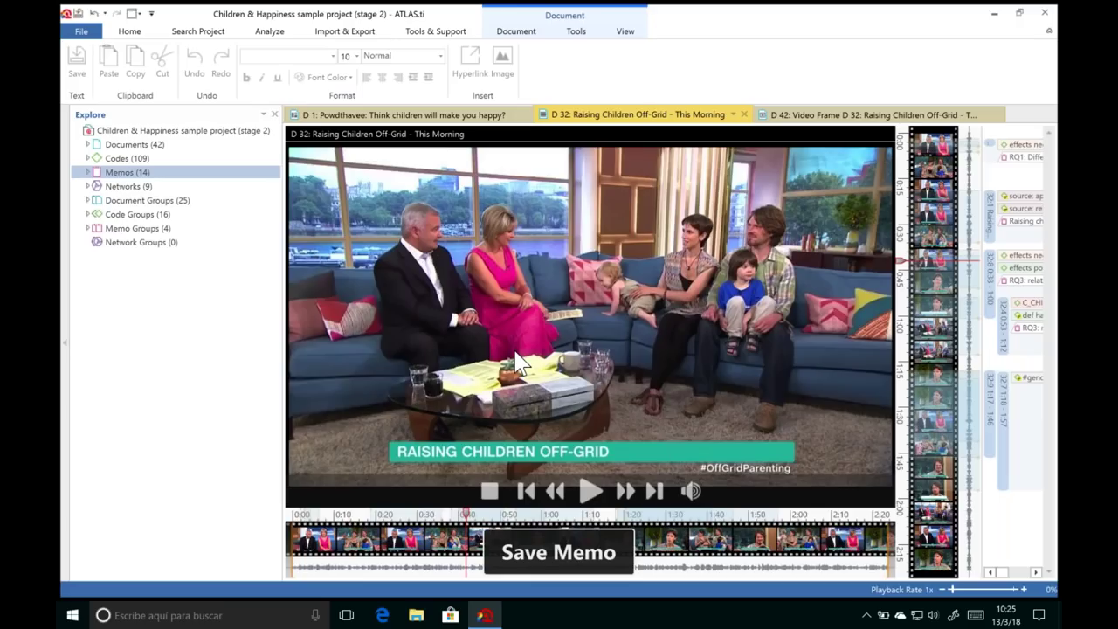
{"action": "left_click", "coordinate": [733, 116]}
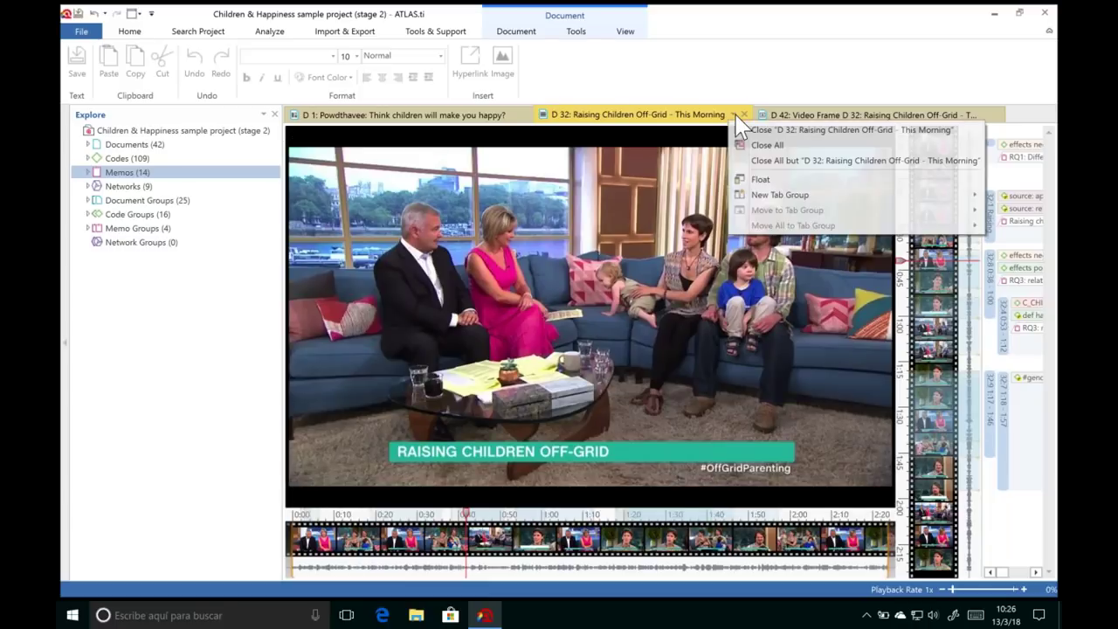
Step: Close all open documents and memos, then open the Code Manager from Home
{"action": "left_click", "coordinate": [763, 146]}
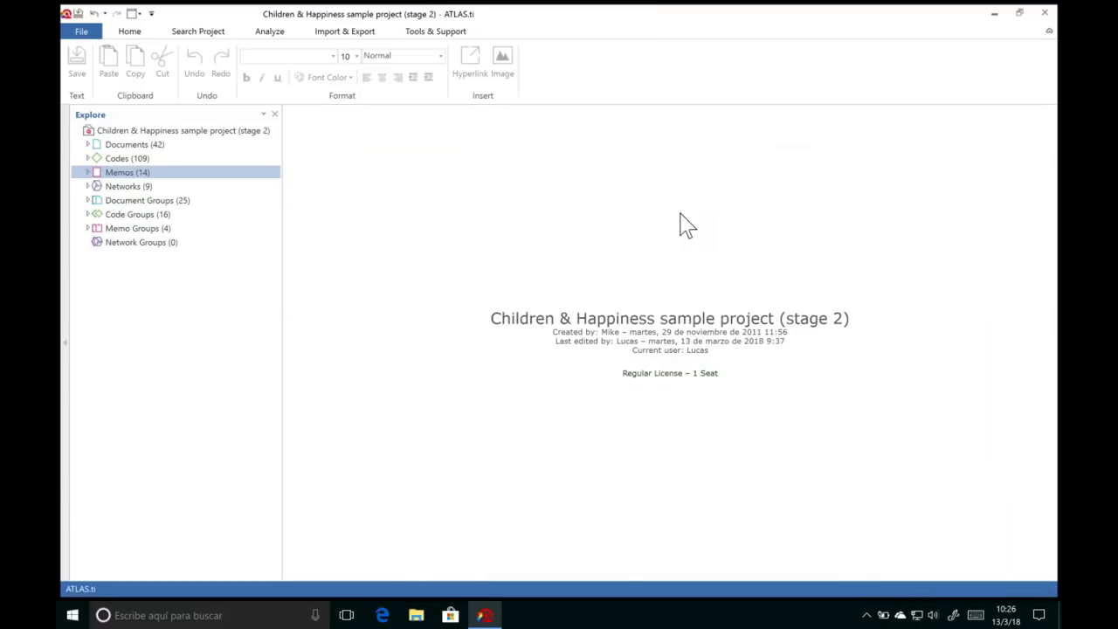
{"action": "left_click", "coordinate": [142, 35]}
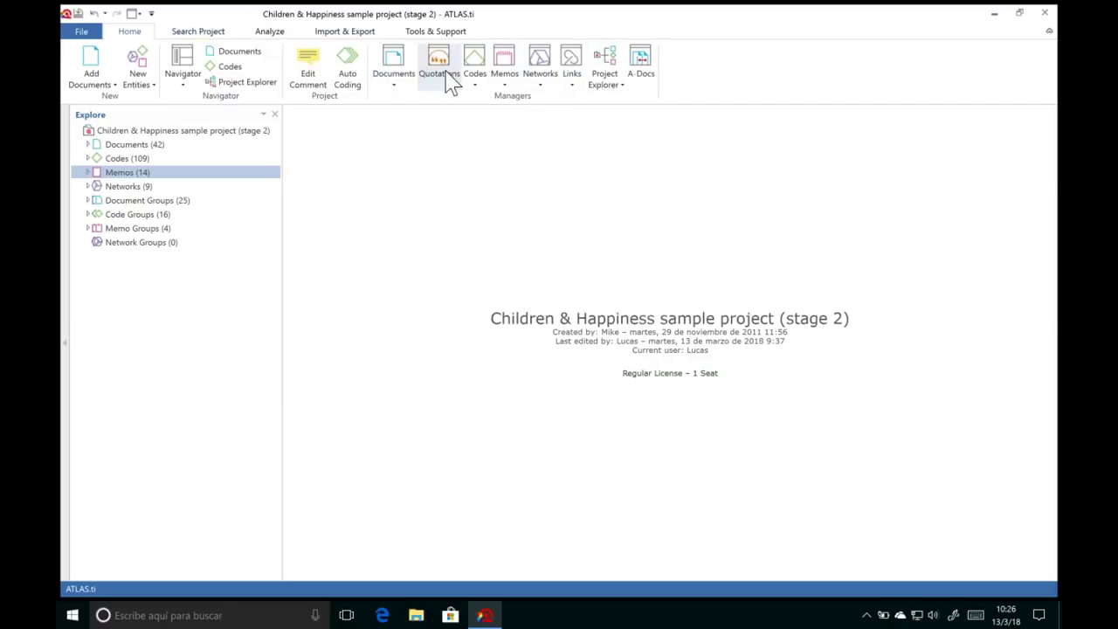
{"action": "left_click", "coordinate": [474, 65]}
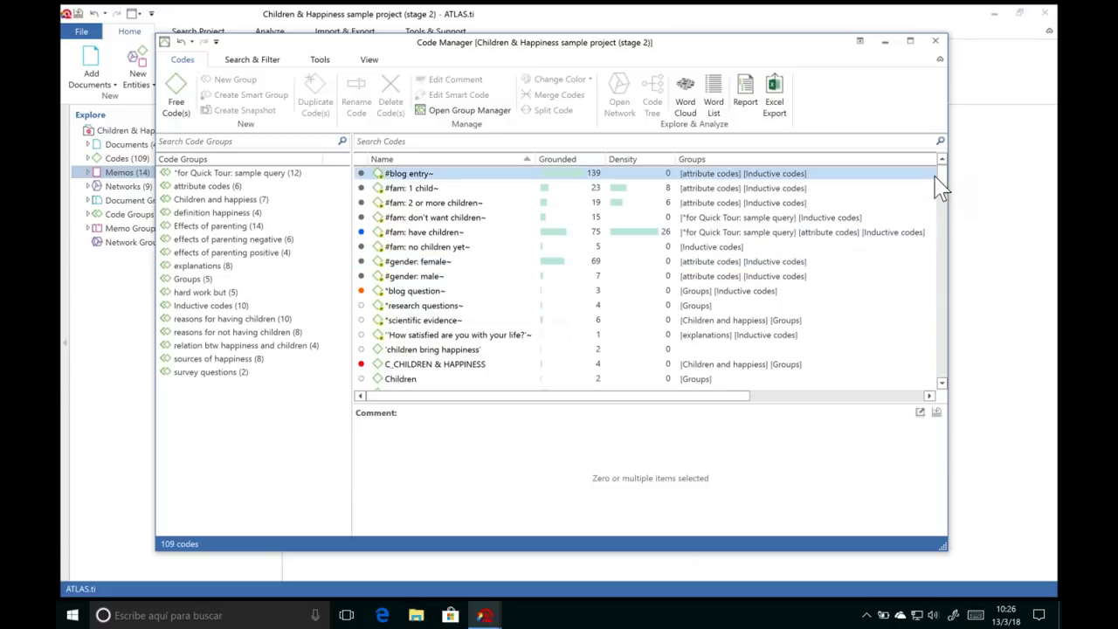
{"action": "scroll", "coordinate": [944, 220], "scroll_direction": "down", "scroll_amount": 1}
{"action": "scroll", "coordinate": [944, 167], "scroll_direction": "up", "scroll_amount": 1}
{"action": "left_click", "coordinate": [500, 180]}
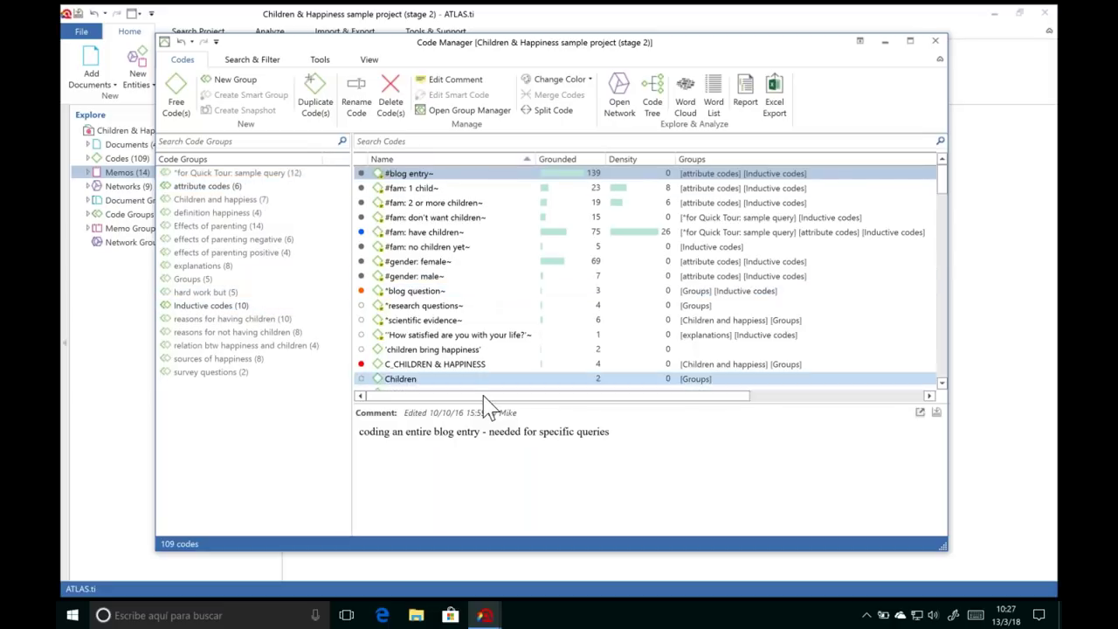
{"action": "left_click_drag", "start_coordinate": [485, 397], "coordinate": [674, 397]}
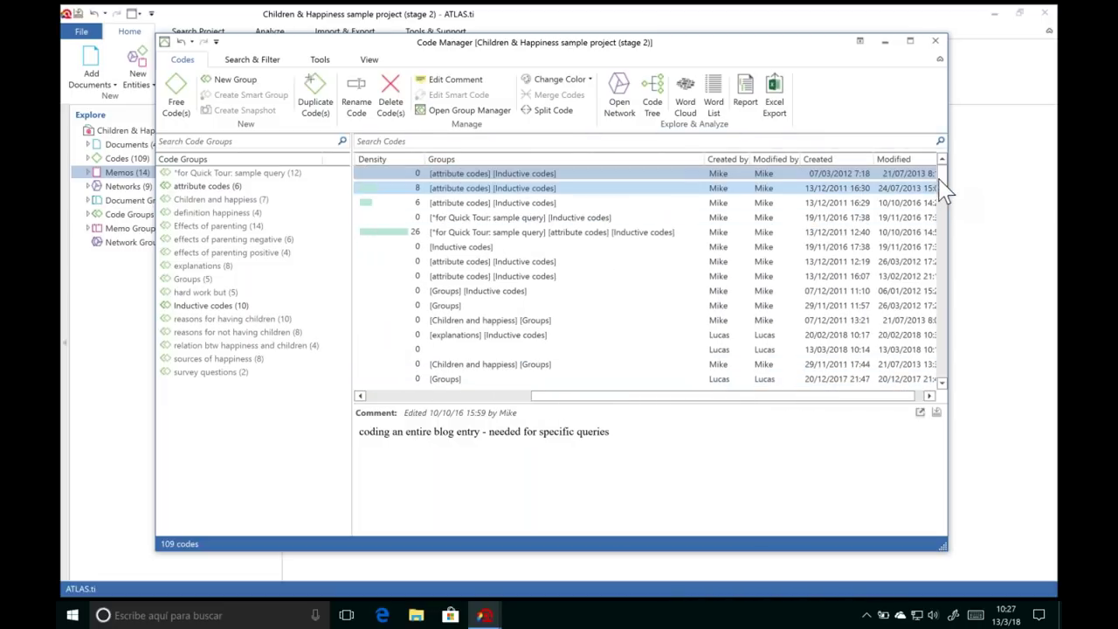
{"action": "scroll", "coordinate": [935, 179], "scroll_direction": "down", "scroll_amount": 5}
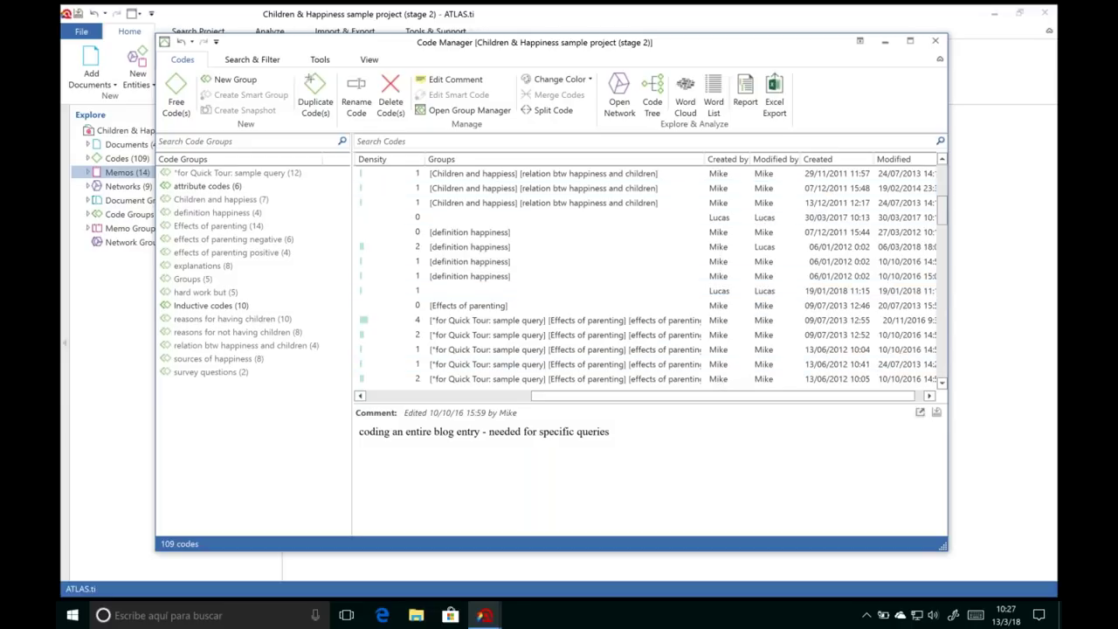
{"action": "left_click_drag", "start_coordinate": [942, 207], "coordinate": [943, 175]}
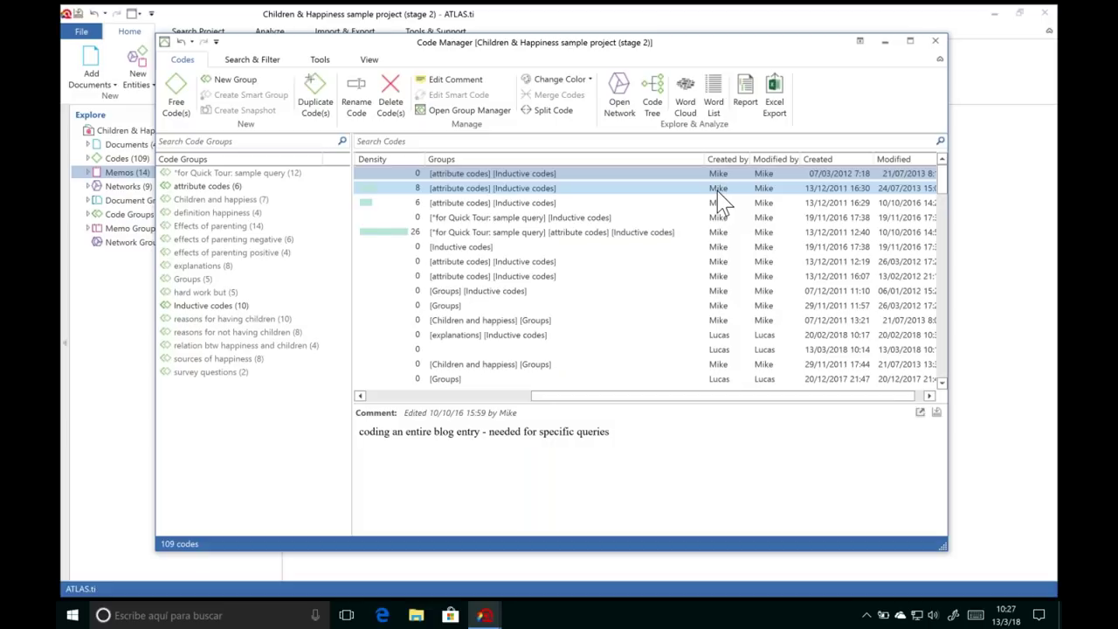
{"action": "left_click_drag", "start_coordinate": [662, 399], "coordinate": [489, 405]}
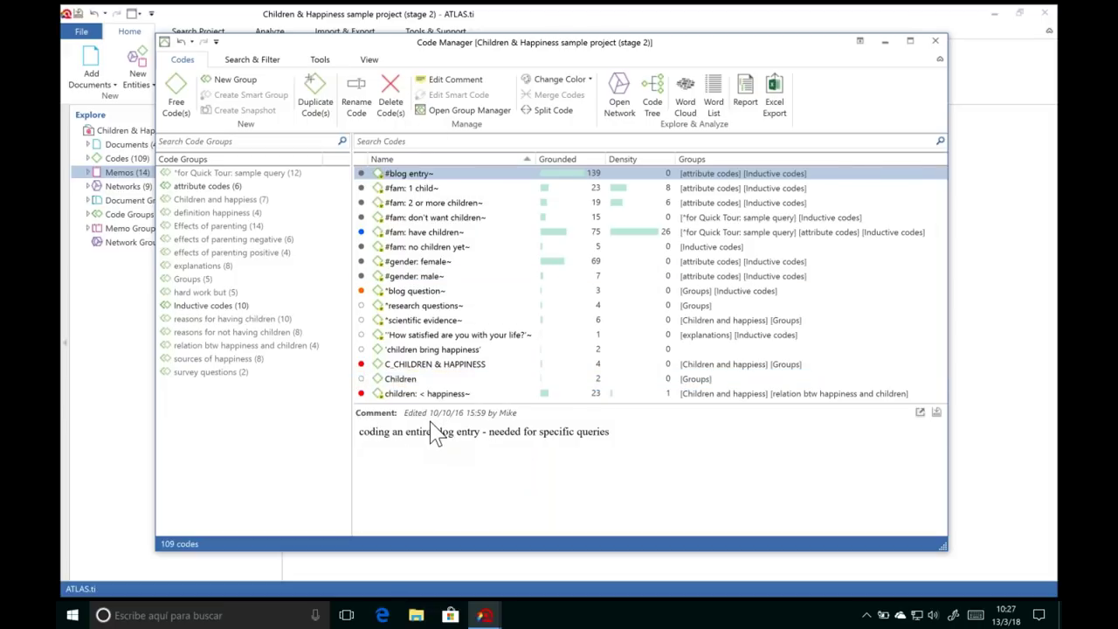
{"action": "left_click", "coordinate": [427, 190], "text": "shift"}
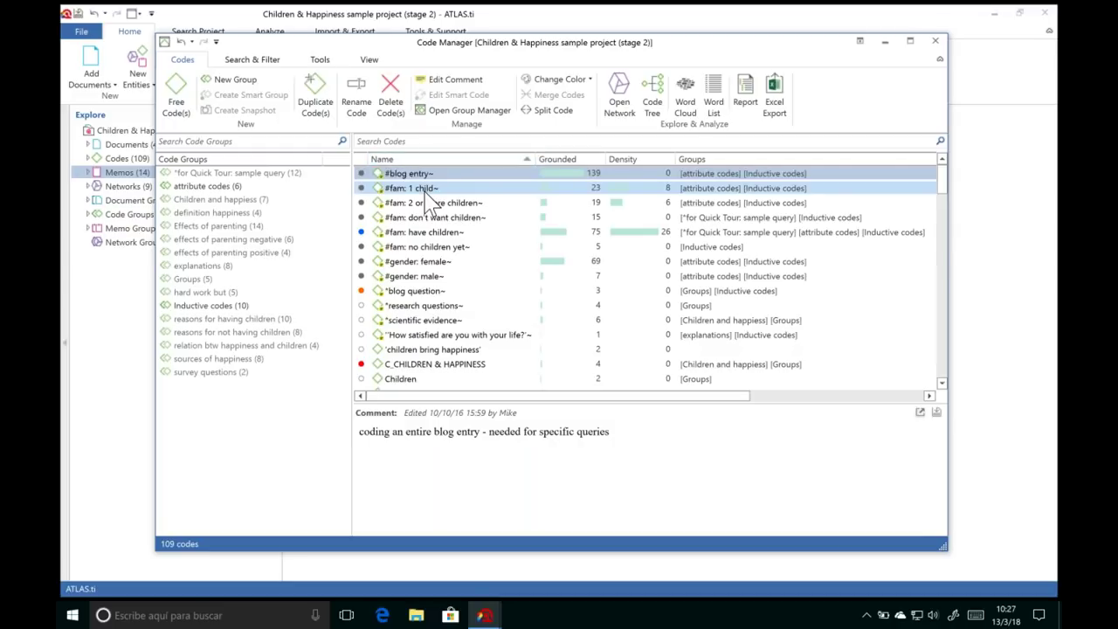
{"action": "left_click", "coordinate": [428, 192]}
{"action": "left_click", "coordinate": [431, 208]}
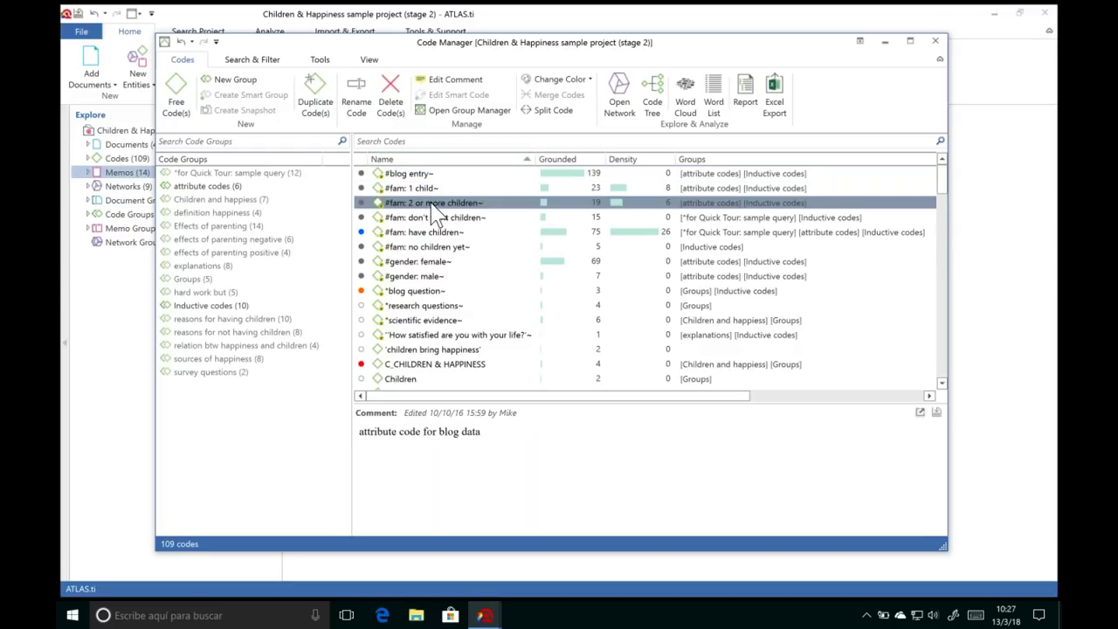
{"action": "left_click", "coordinate": [430, 233]}
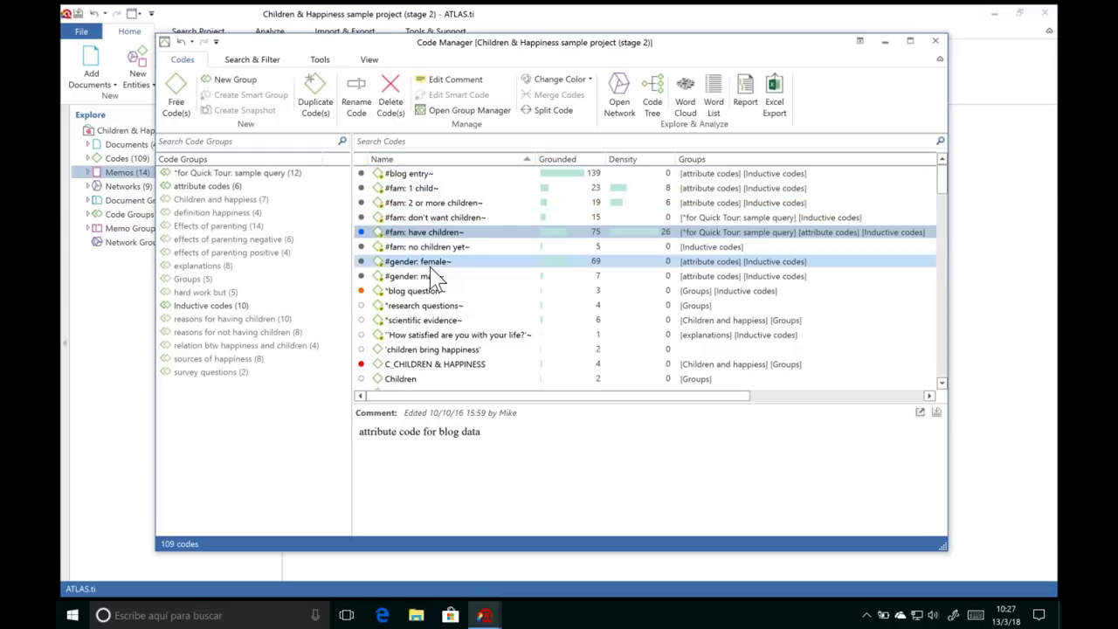
{"action": "left_click", "coordinate": [429, 265]}
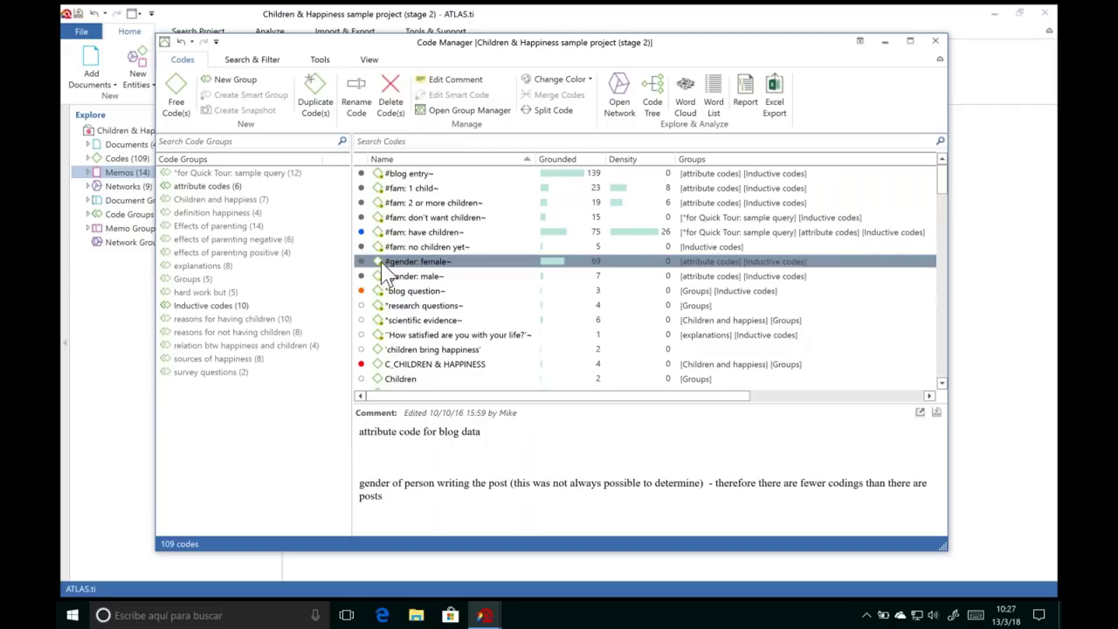
{"action": "left_click", "coordinate": [409, 322]}
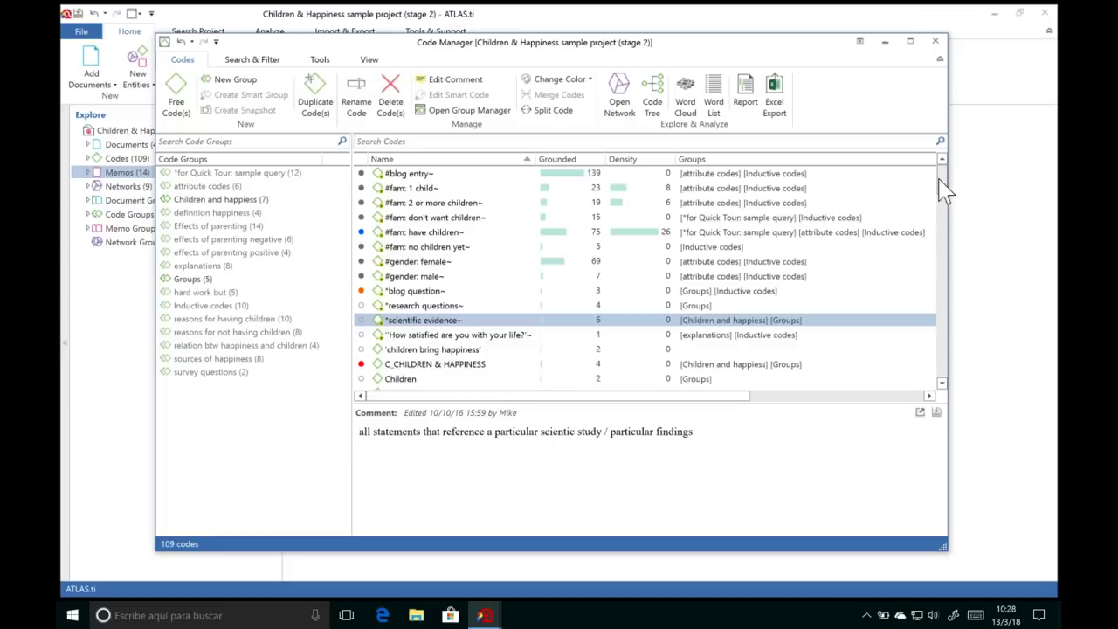
{"action": "left_click_drag", "start_coordinate": [946, 193], "coordinate": [945, 197]}
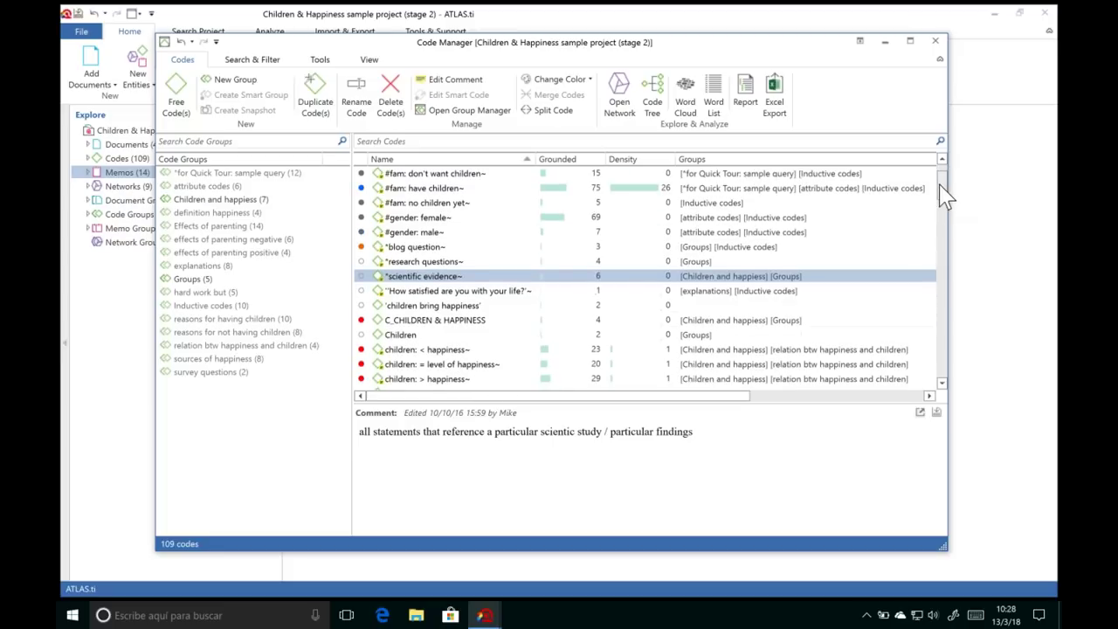
{"action": "left_click", "coordinate": [467, 351]}
{"action": "left_click", "coordinate": [464, 365]}
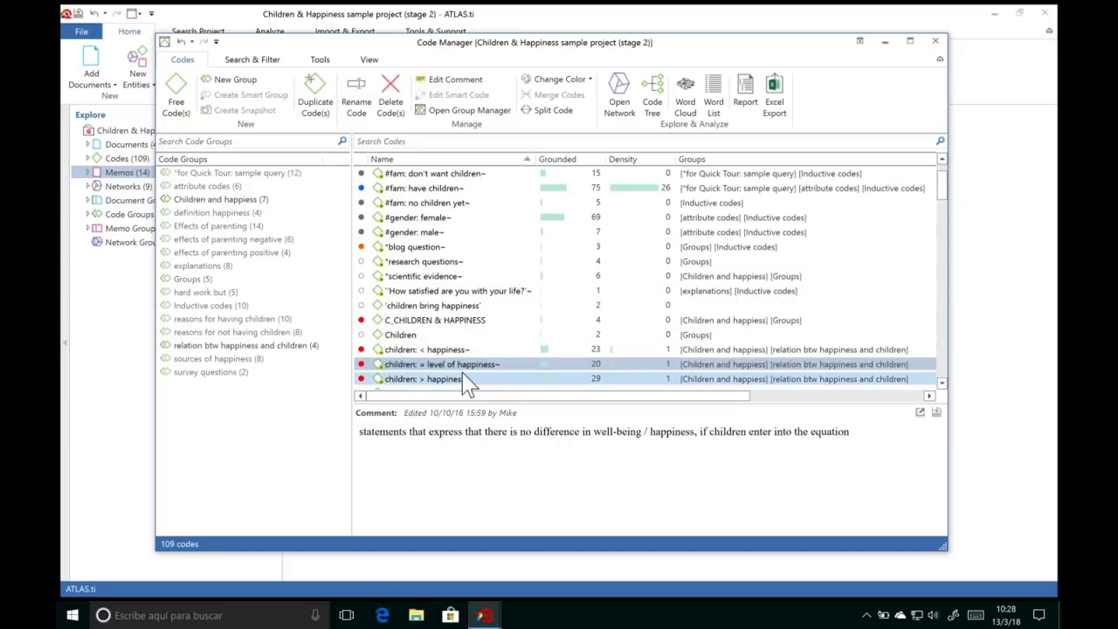
{"action": "left_click", "coordinate": [461, 380]}
{"action": "left_click", "coordinate": [694, 440]}
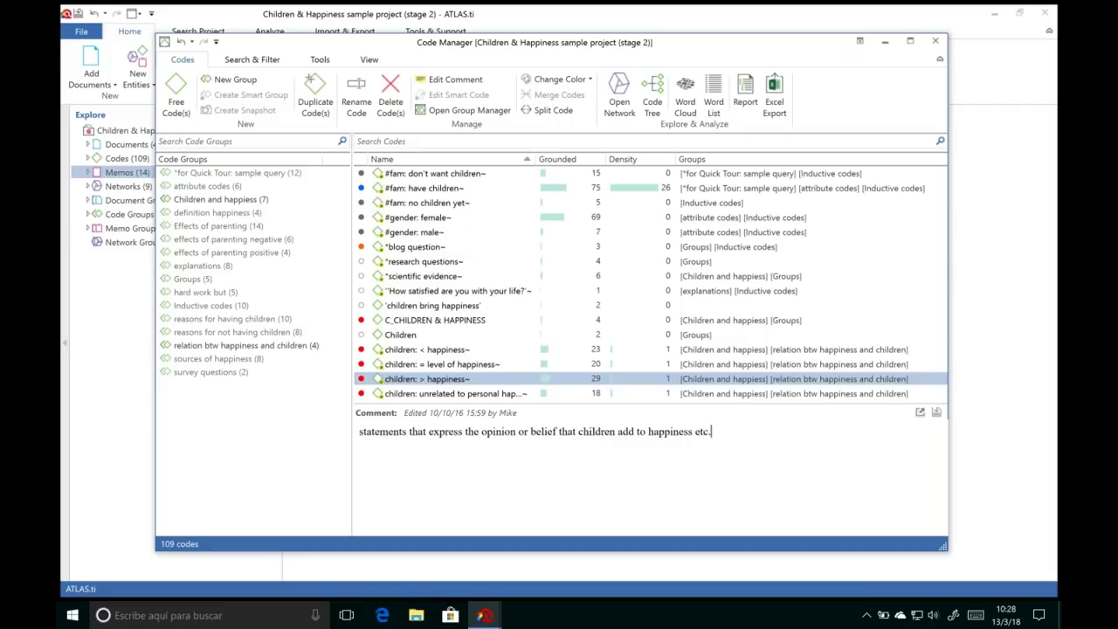
{"action": "left_click_drag", "start_coordinate": [946, 205], "coordinate": [949, 250]}
{"action": "left_click", "coordinate": [371, 293]}
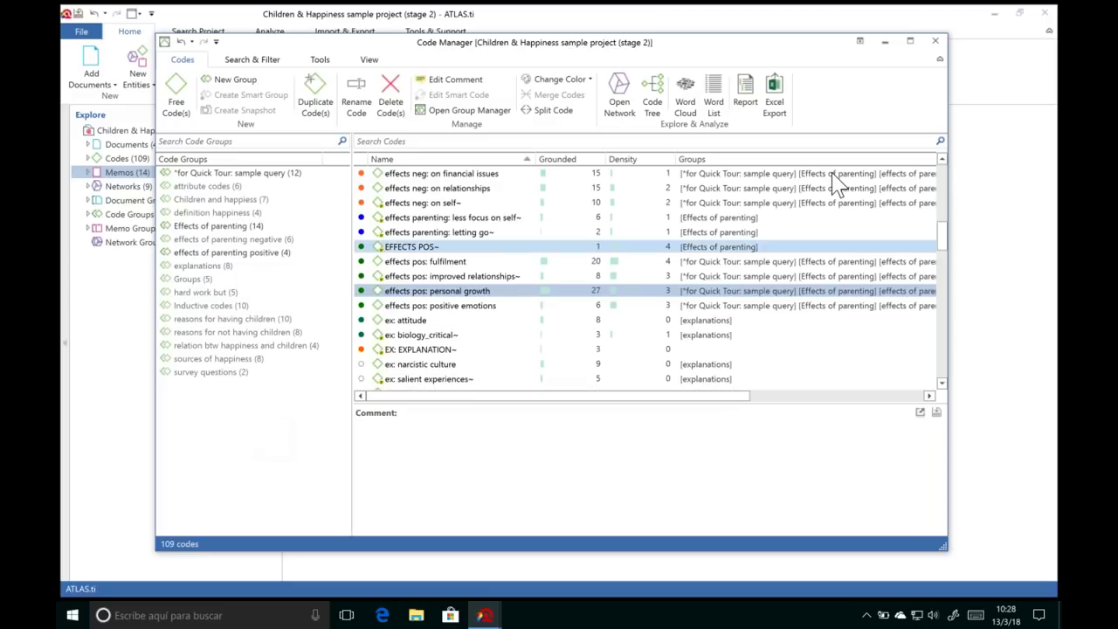
Step: Select the seven codes Having children through Modeling behavior and group them as 'Deductive codes'
{"action": "left_click_drag", "start_coordinate": [939, 237], "coordinate": [948, 283]}
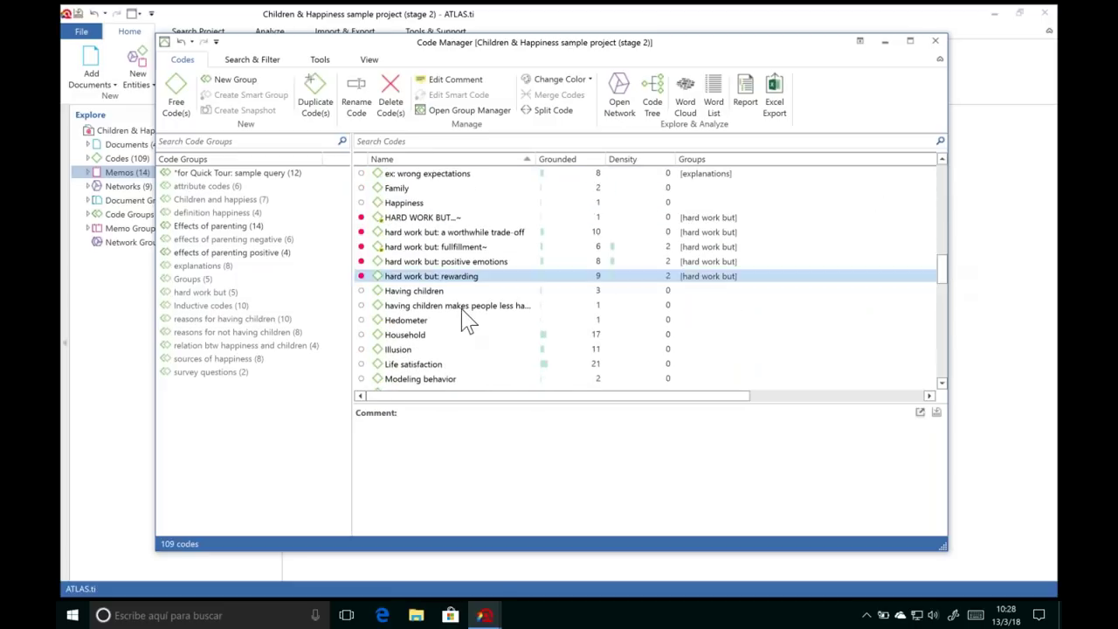
{"action": "left_click", "coordinate": [424, 379]}
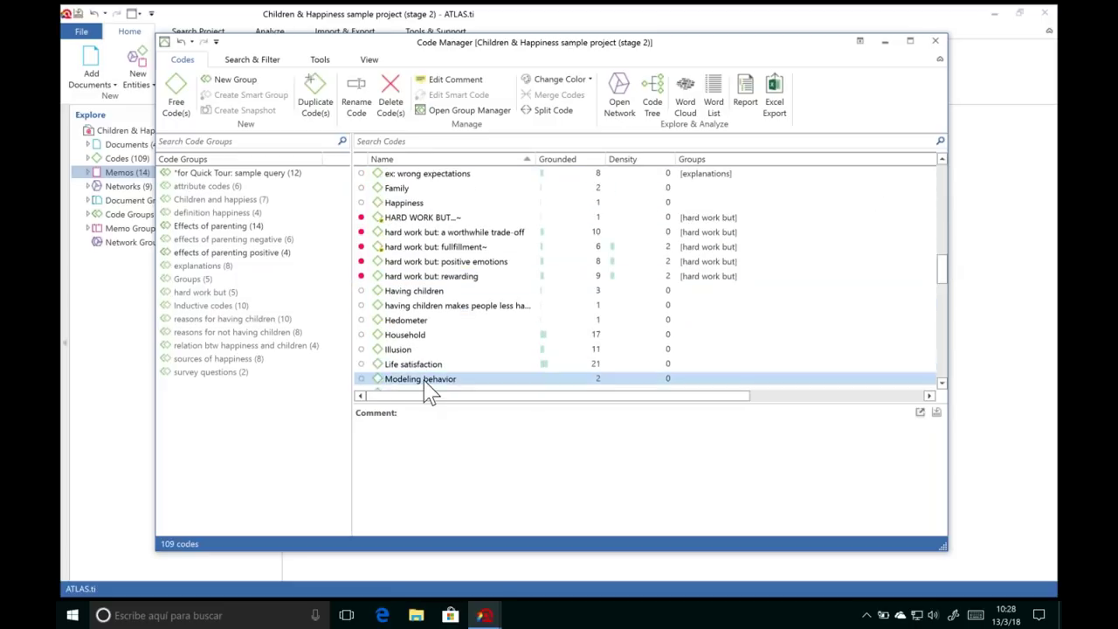
{"action": "left_click", "coordinate": [410, 293], "text": "shift"}
{"action": "right_click", "coordinate": [457, 320]}
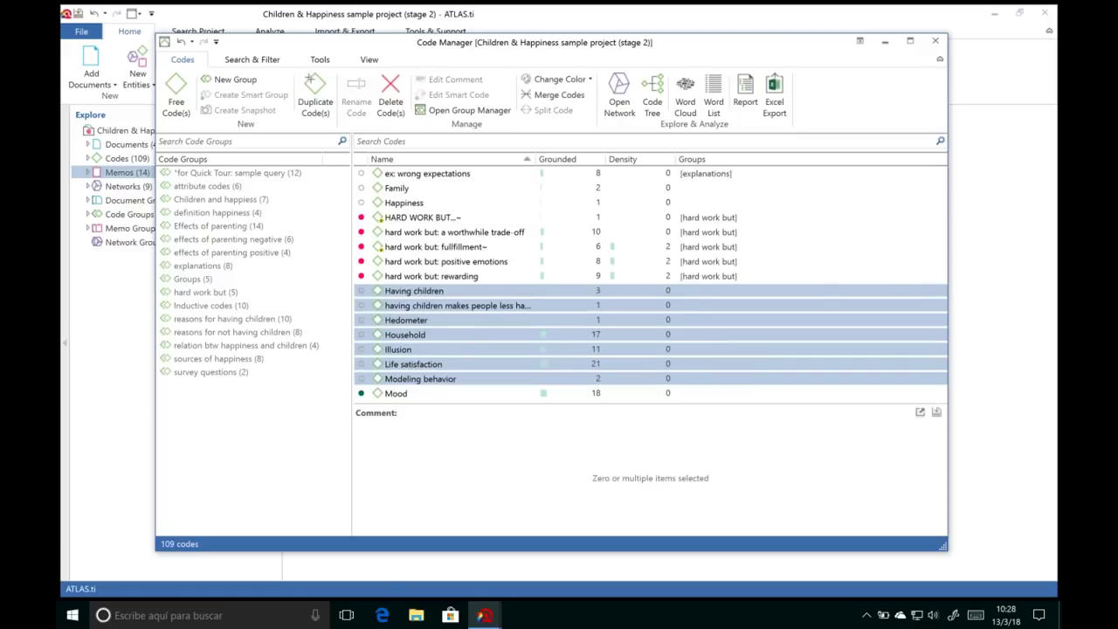
{"action": "left_click", "coordinate": [489, 341]}
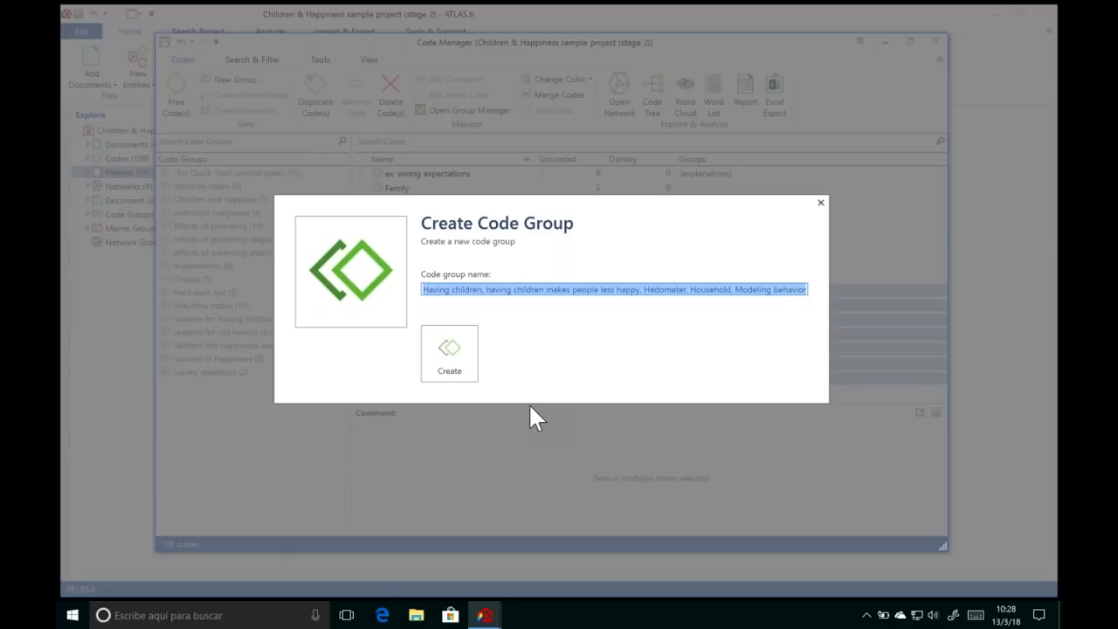
{"action": "type", "text": "Inductive coe"}
{"action": "key", "text": "BackSpace"}
{"action": "type", "text": "de"}
{"action": "key", "text": "BackSpace"}
{"action": "key", "text": "BackSpace"}
{"action": "key", "text": "BackSpace"}
{"action": "key", "text": "BackSpace"}
{"action": "key", "text": "BackSpace"}
{"action": "key", "text": "BackSpace"}
{"action": "key", "text": "BackSpace"}
{"action": "key", "text": "BackSpace"}
{"action": "key", "text": "BackSpace"}
{"action": "key", "text": "BackSpace"}
{"action": "key", "text": "BackSpace"}
{"action": "key", "text": "BackSpace"}
{"action": "key", "text": "BackSpace"}
{"action": "key", "text": "BackSpace"}
{"action": "type", "text": "Deductive codes"}
{"action": "key", "text": "Return"}
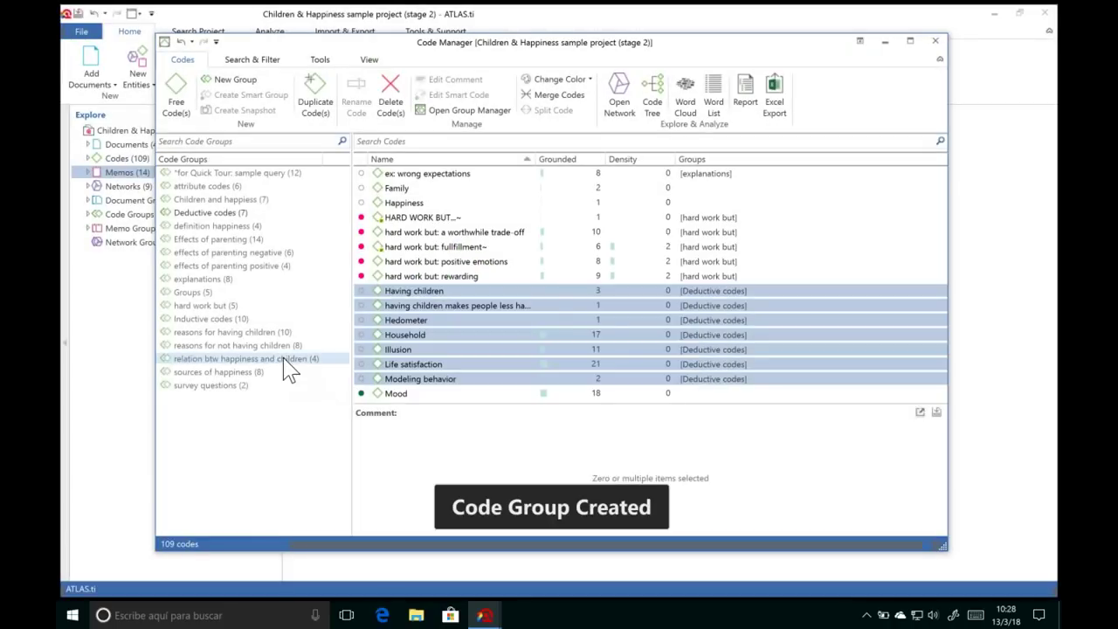
Step: Filter the code list by Deductive codes, the Effects of parenting groups and hard work but, then clear it
{"action": "left_click", "coordinate": [206, 214]}
{"action": "left_click", "coordinate": [204, 481]}
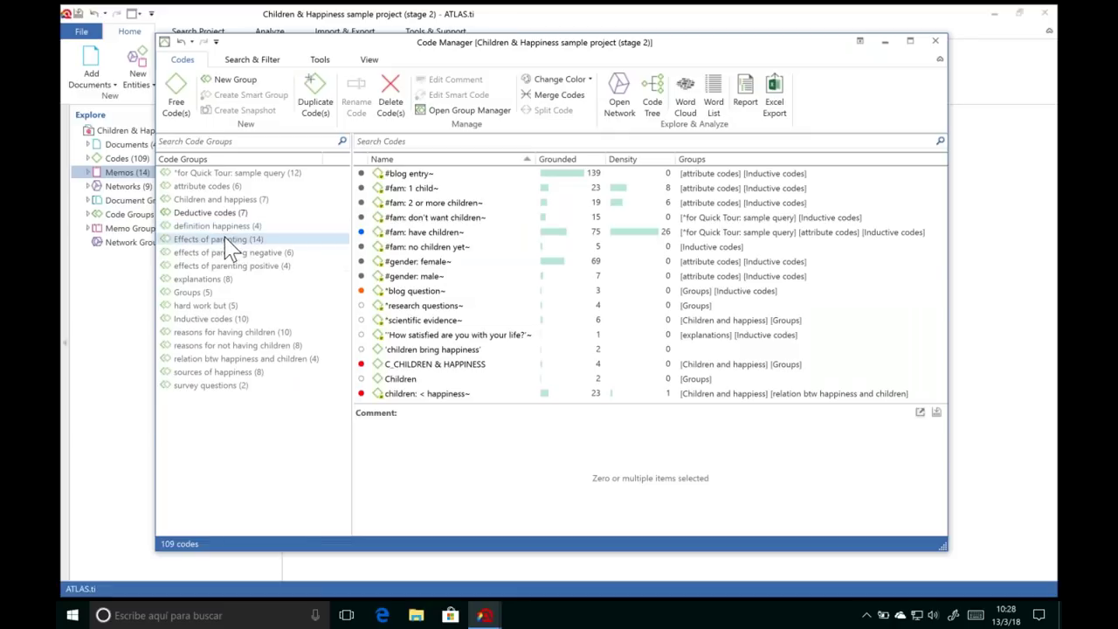
{"action": "left_click", "coordinate": [226, 240]}
{"action": "left_click", "coordinate": [228, 253]}
{"action": "left_click", "coordinate": [230, 266]}
{"action": "left_click", "coordinate": [215, 305]}
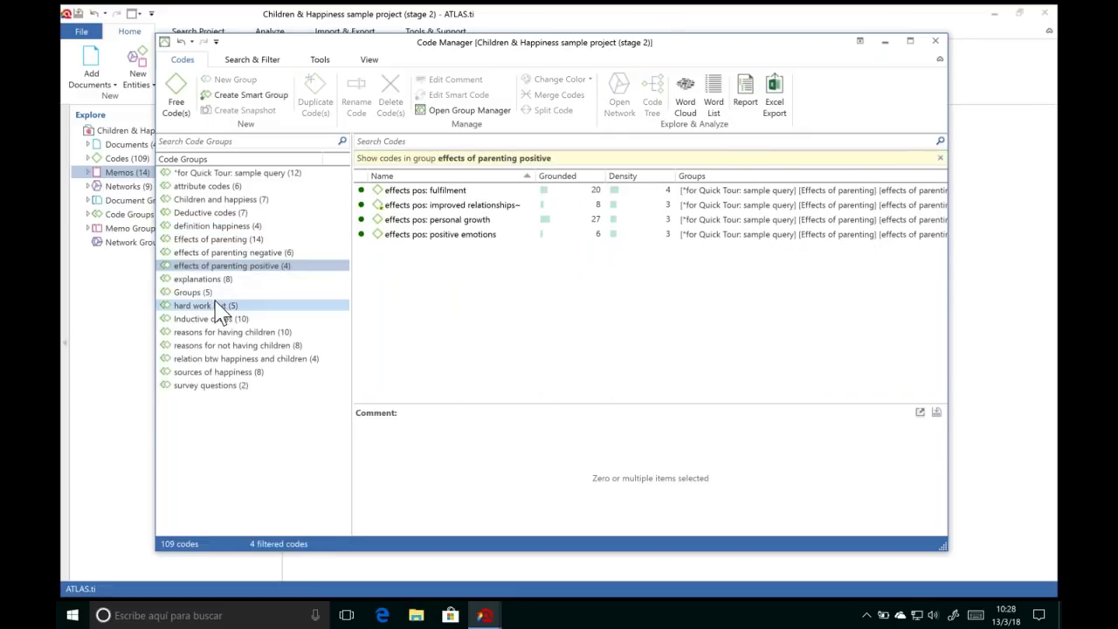
{"action": "left_click", "coordinate": [232, 443]}
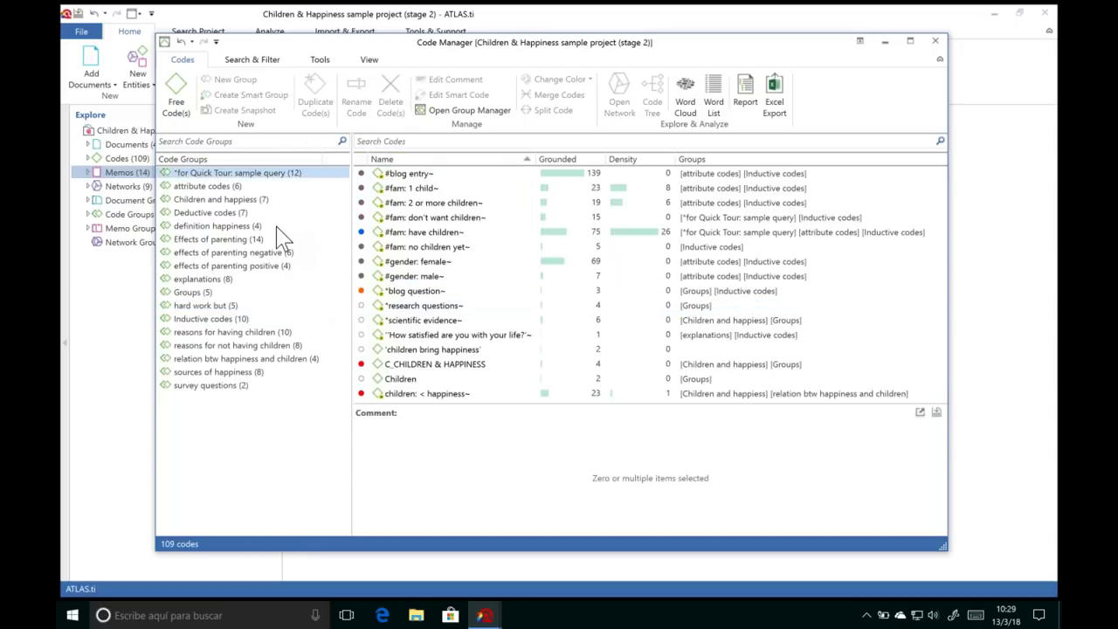
Step: Drag the *research questions~ code into the Children and happiness code group
{"action": "left_click", "coordinate": [437, 321]}
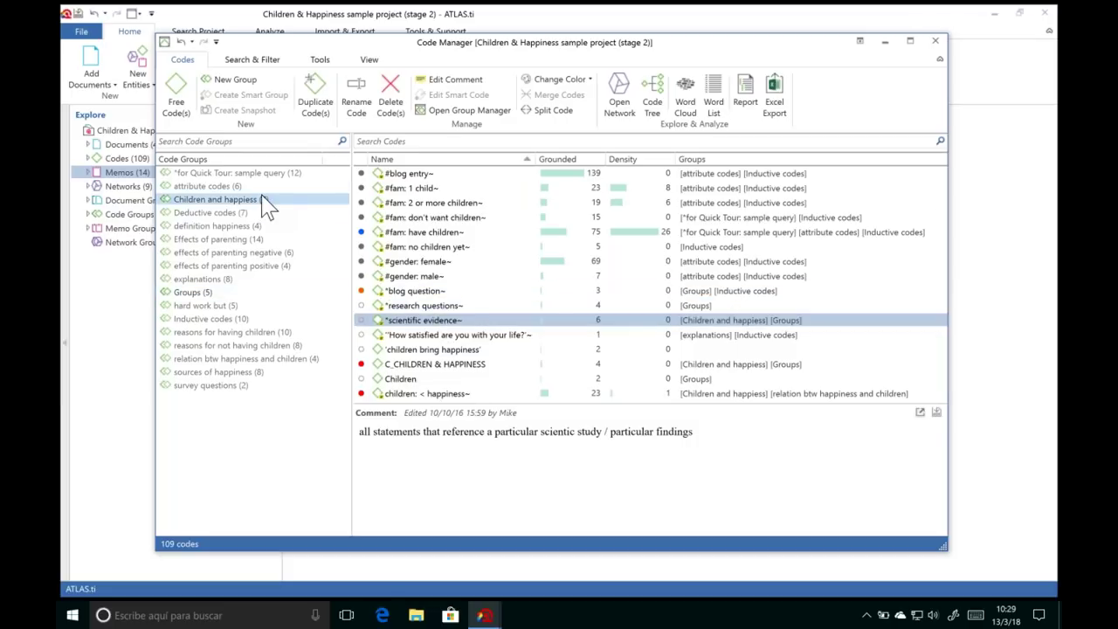
{"action": "left_click", "coordinate": [428, 306]}
{"action": "left_click_drag", "start_coordinate": [249, 219], "coordinate": [223, 200]}
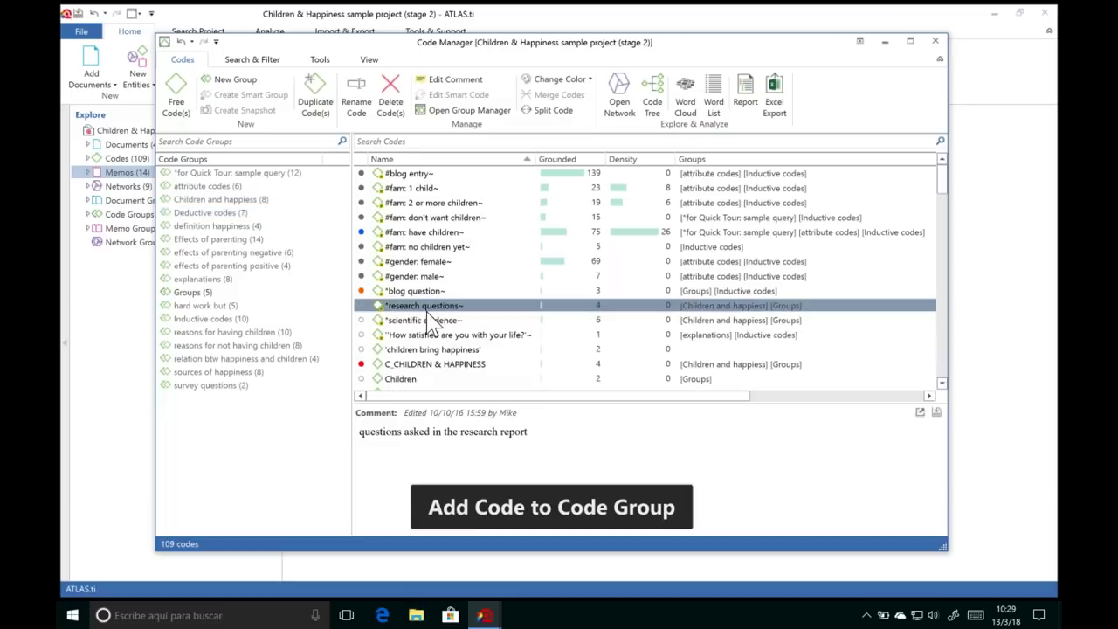
{"action": "scroll", "coordinate": [939, 185], "scroll_direction": "down", "scroll_amount": 1}
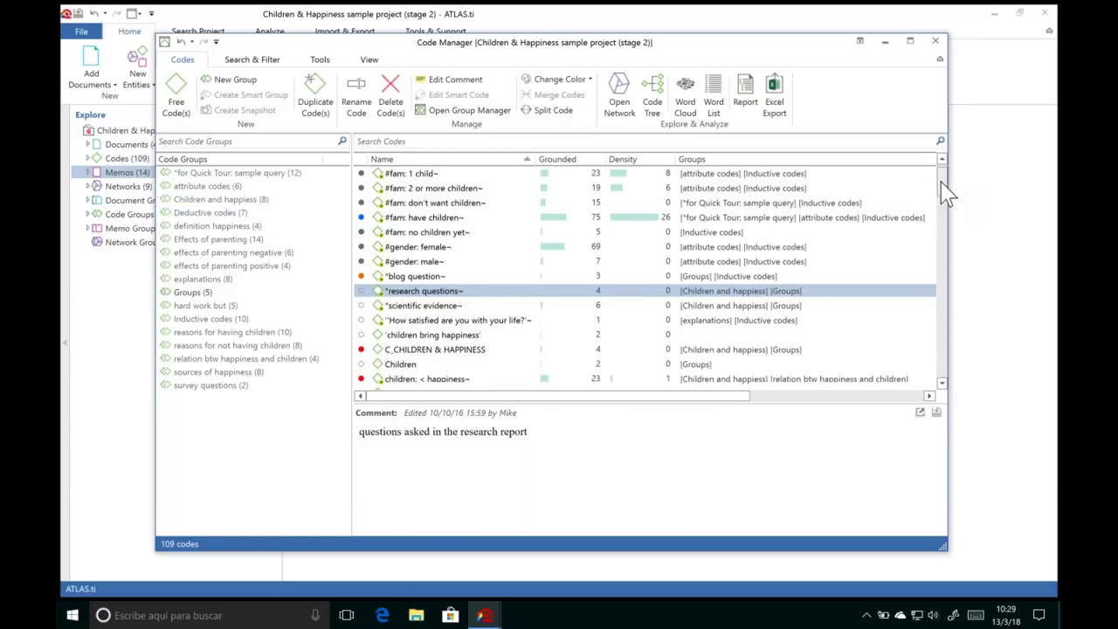
{"action": "left_click", "coordinate": [359, 306], "text": "ctrl"}
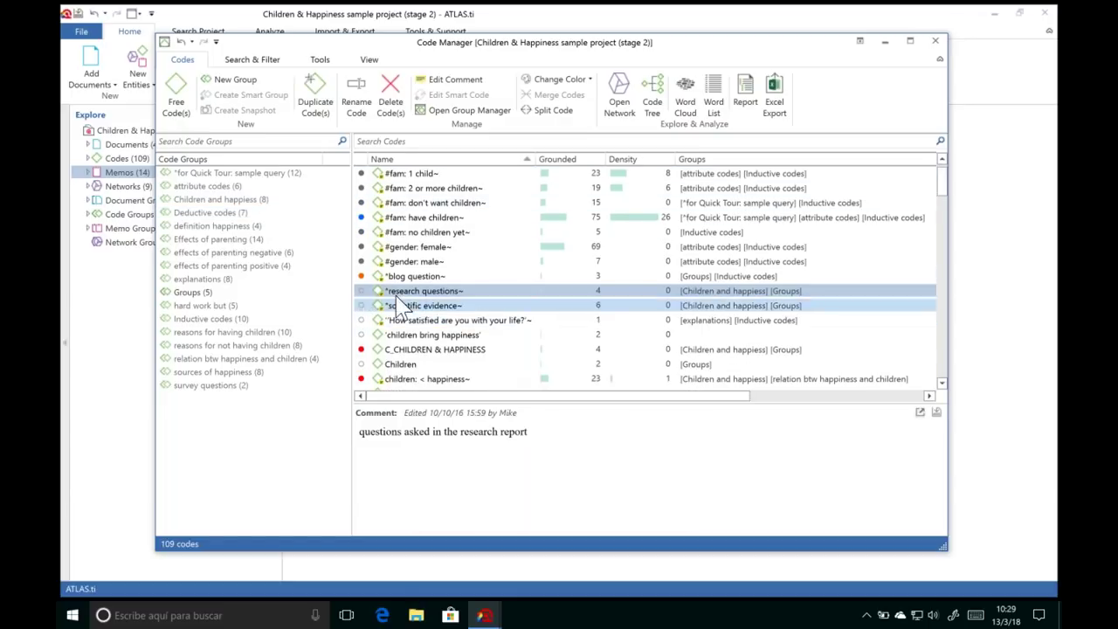
{"action": "left_click", "coordinate": [367, 292]}
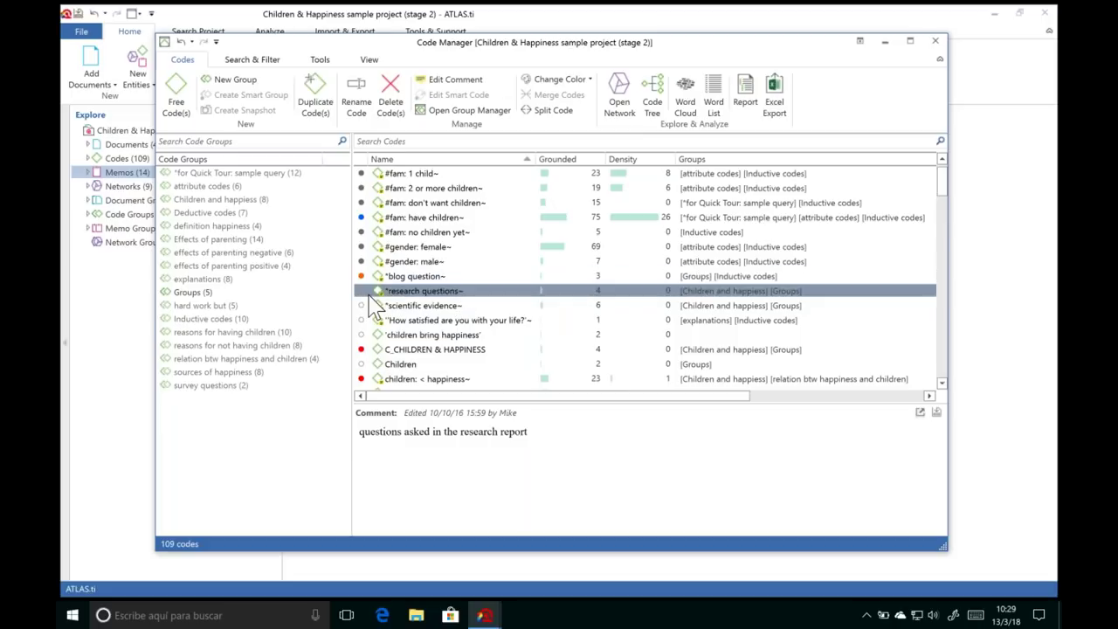
Step: Colour *research questions~ and the Having children code purple
{"action": "left_click", "coordinate": [561, 80]}
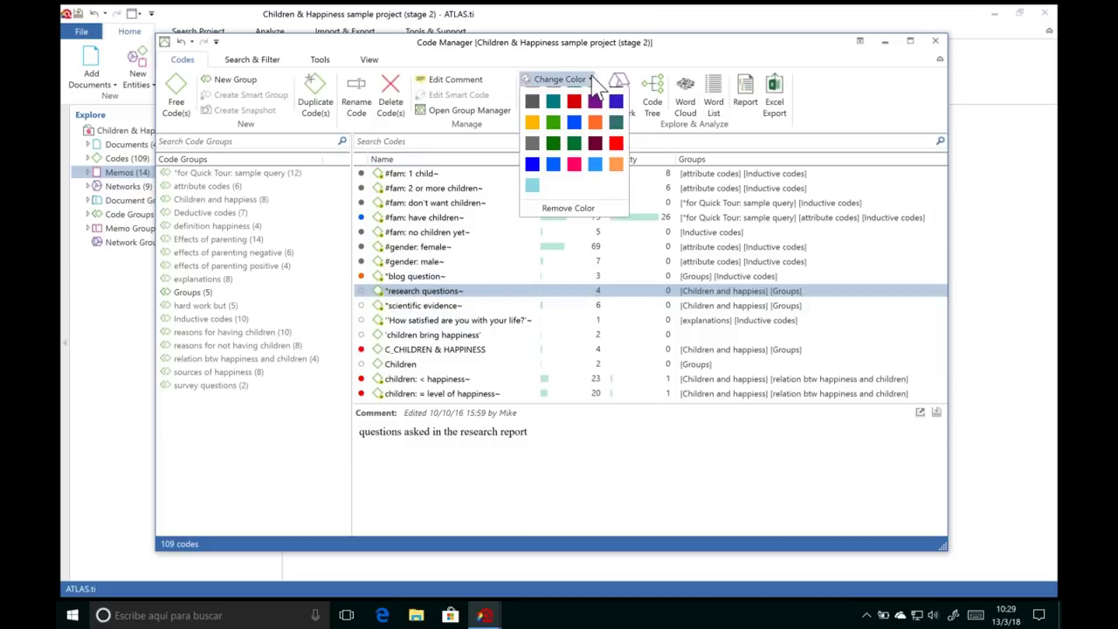
{"action": "left_click", "coordinate": [595, 118]}
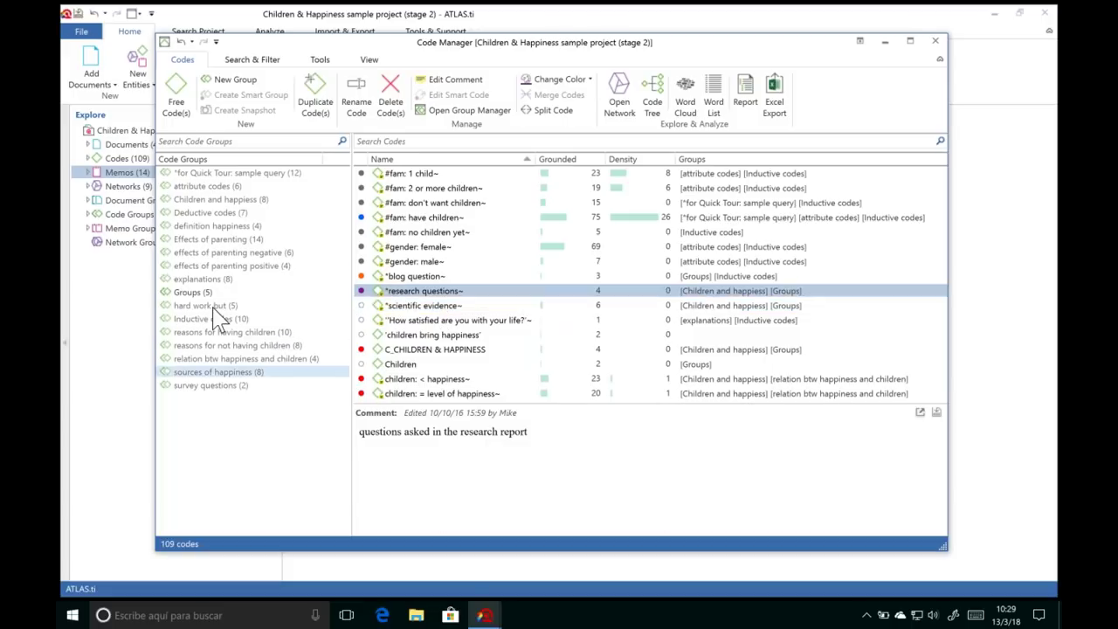
{"action": "left_click", "coordinate": [211, 214]}
{"action": "left_click", "coordinate": [407, 278]}
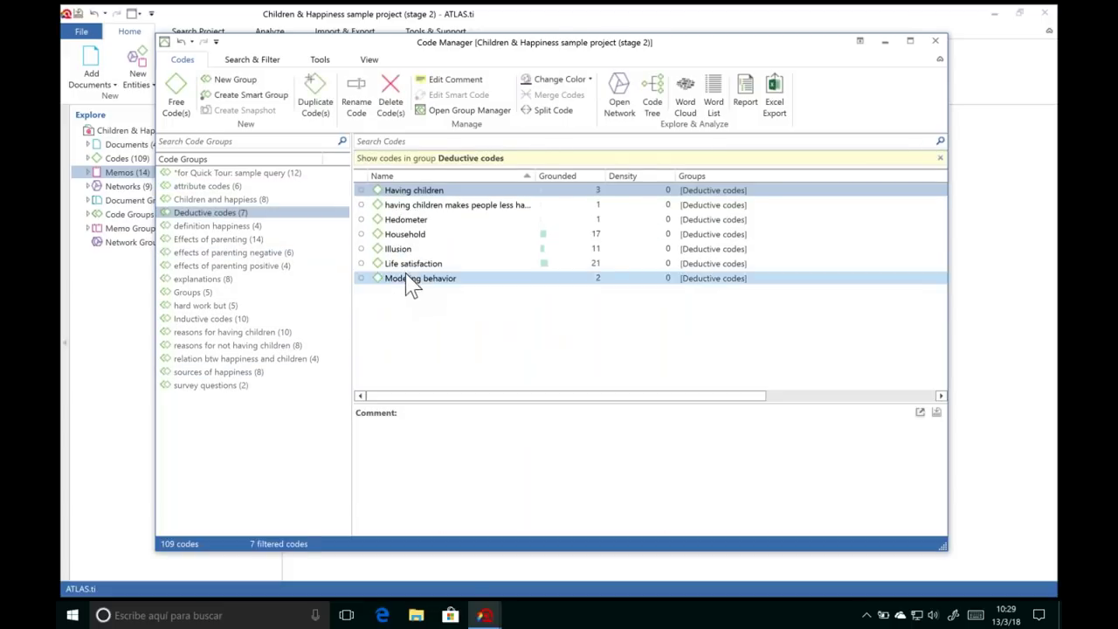
{"action": "left_click", "coordinate": [559, 81]}
Step: Colour the remaining Deductive codes down to Modeling behavior purple, then clear the group filter
{"action": "left_click", "coordinate": [437, 204]}
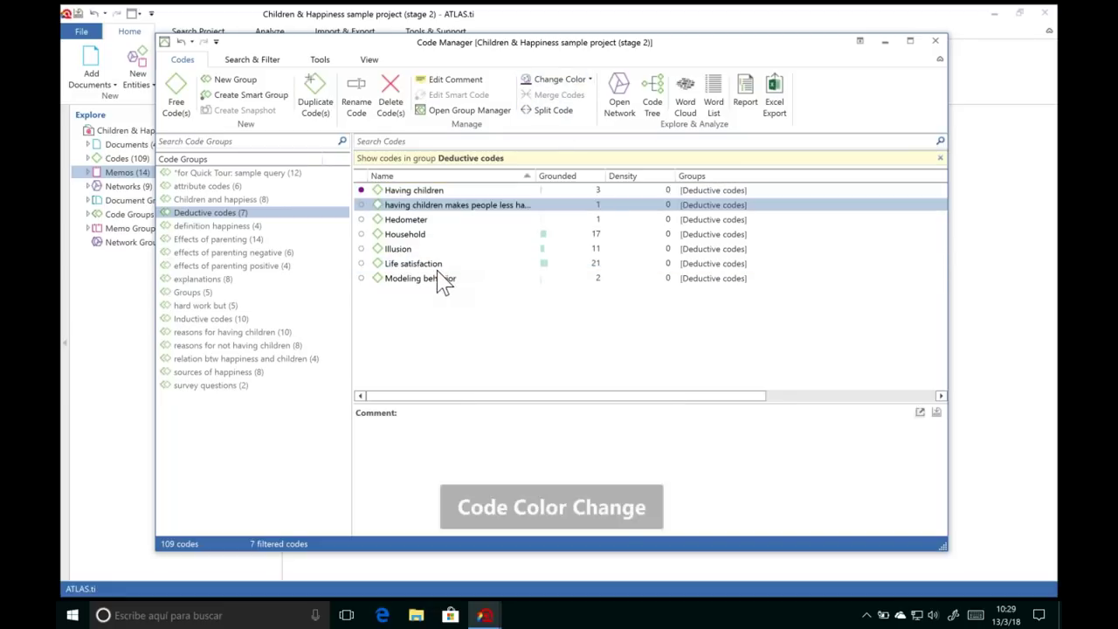
{"action": "left_click", "coordinate": [437, 278], "text": "shift"}
{"action": "left_click", "coordinate": [548, 83]}
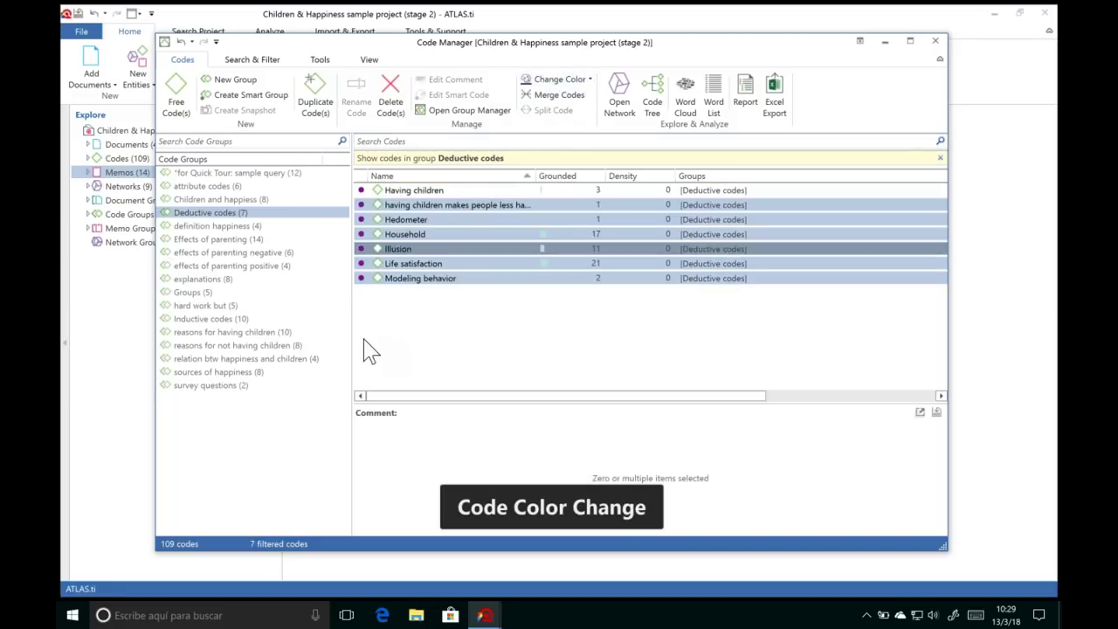
{"action": "left_click", "coordinate": [324, 419]}
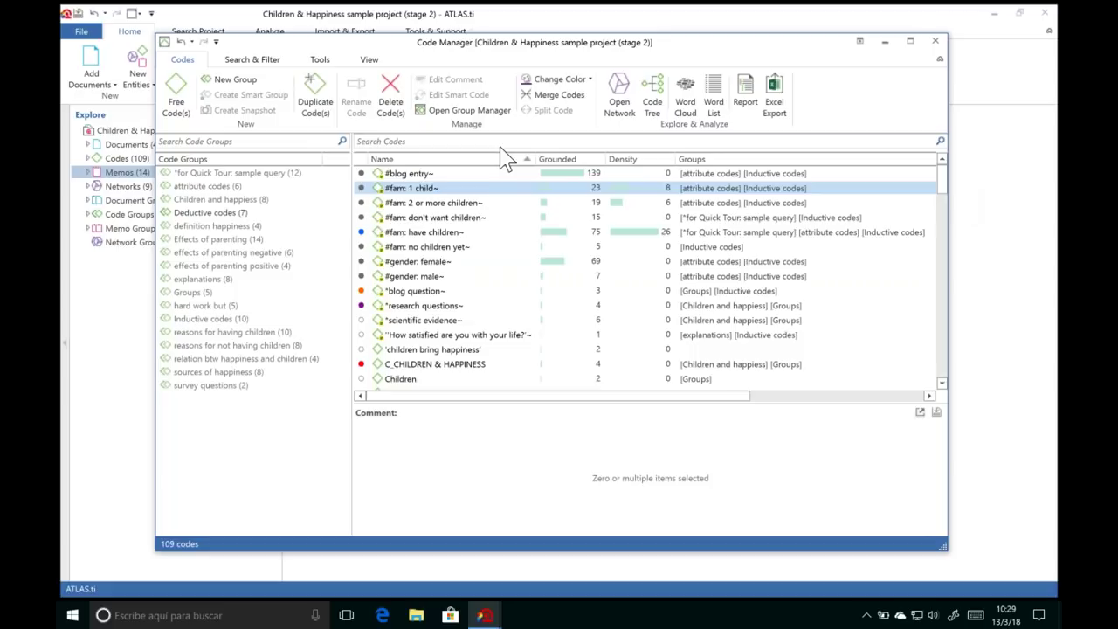
Step: Move the Code Manager aside and expand Codes (109) in the project's Explore tree
{"action": "left_click_drag", "start_coordinate": [941, 182], "coordinate": [942, 214]}
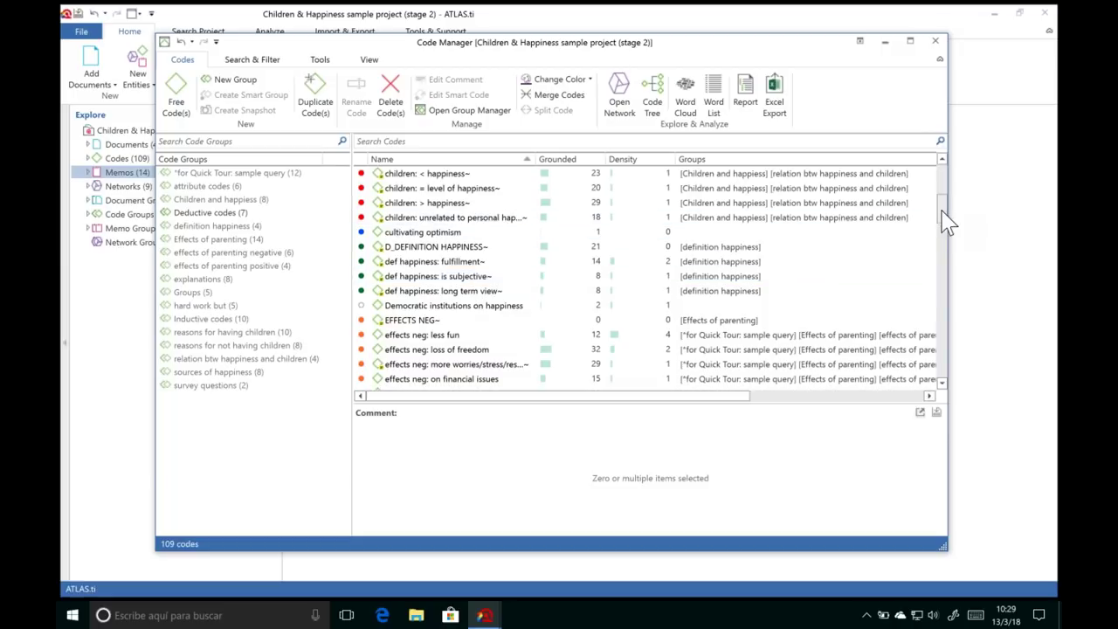
{"action": "scroll", "coordinate": [948, 223], "scroll_direction": "down", "scroll_amount": 2}
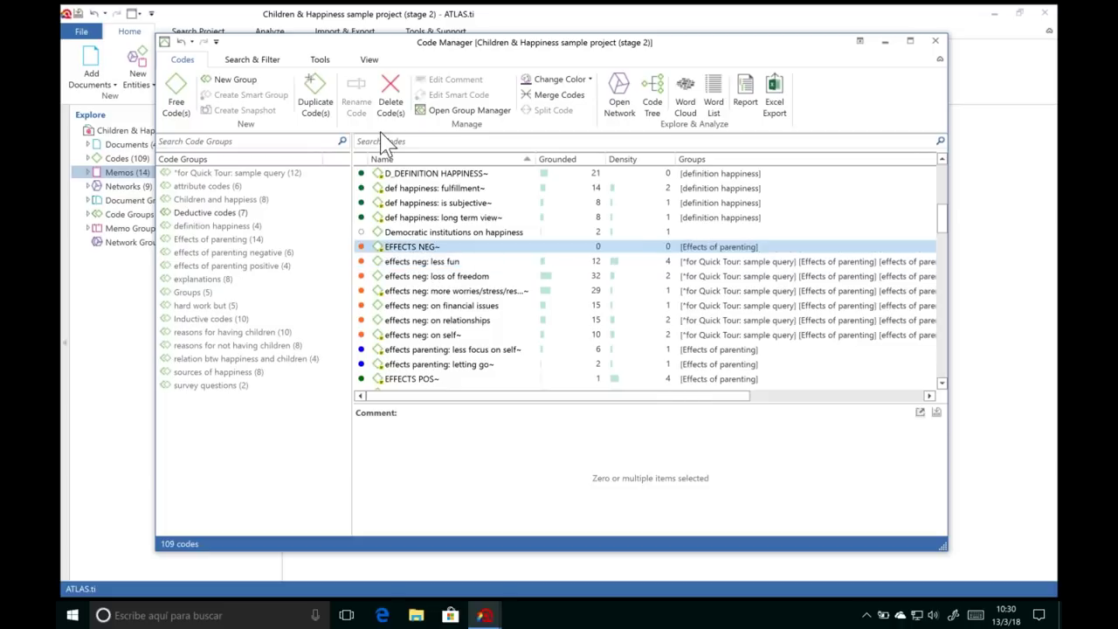
{"action": "left_click_drag", "start_coordinate": [393, 41], "coordinate": [514, 39]}
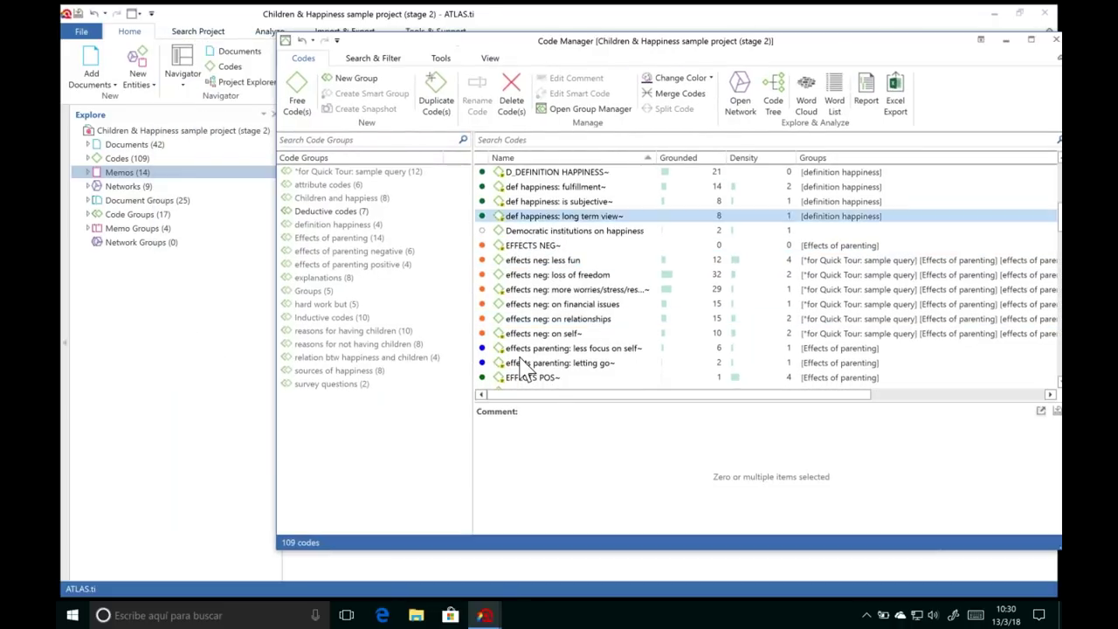
{"action": "left_click", "coordinate": [87, 158]}
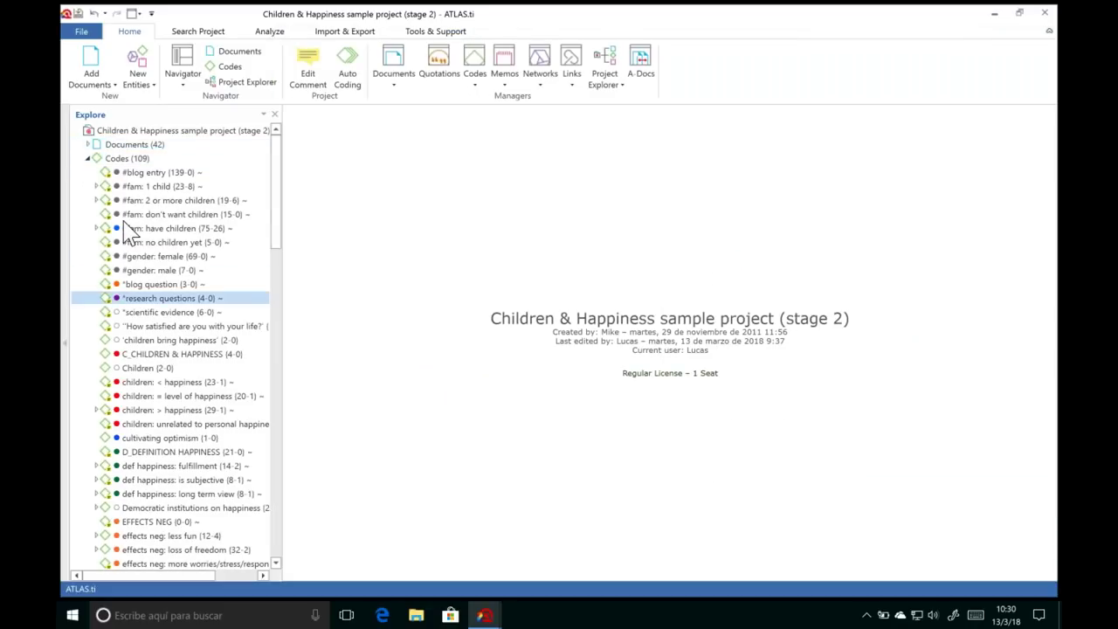
Step: Scan the colour-coded codes in the Explore tree, then return the Code Manager to front, shifted left
{"action": "scroll", "coordinate": [279, 219], "scroll_direction": "down", "scroll_amount": 3}
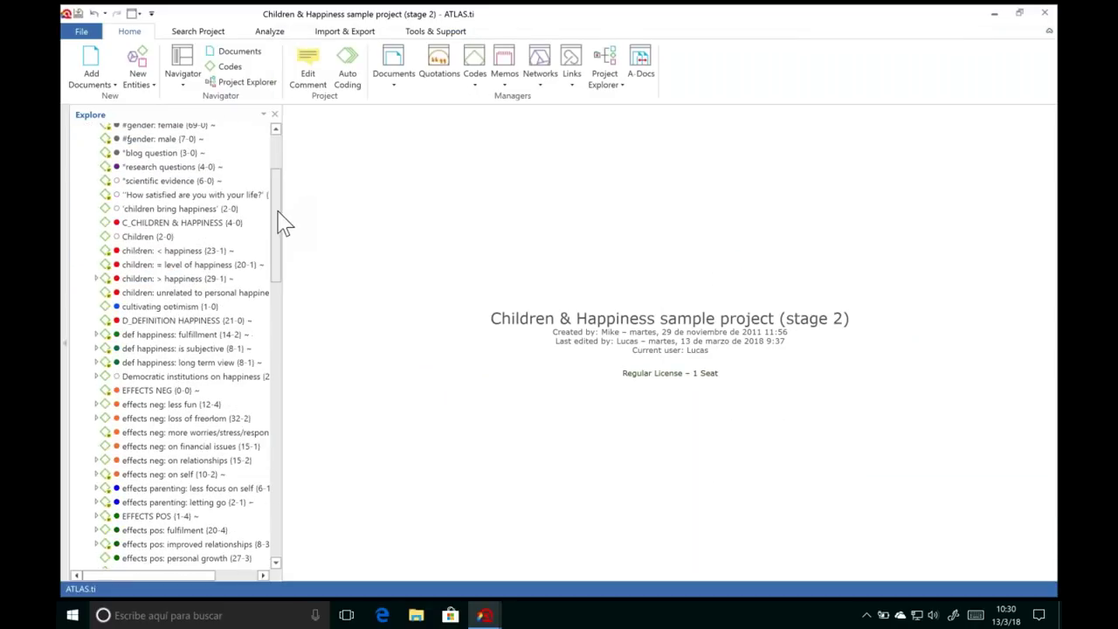
{"action": "scroll", "coordinate": [276, 280], "scroll_direction": "down", "scroll_amount": 5}
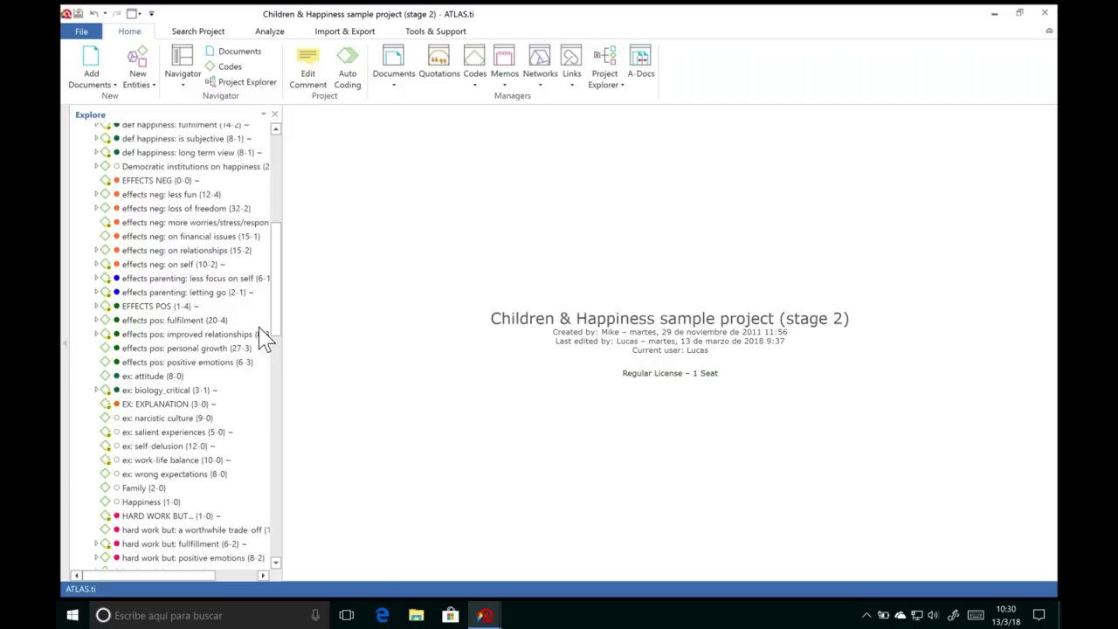
{"action": "mouse_move", "coordinate": [484, 615]}
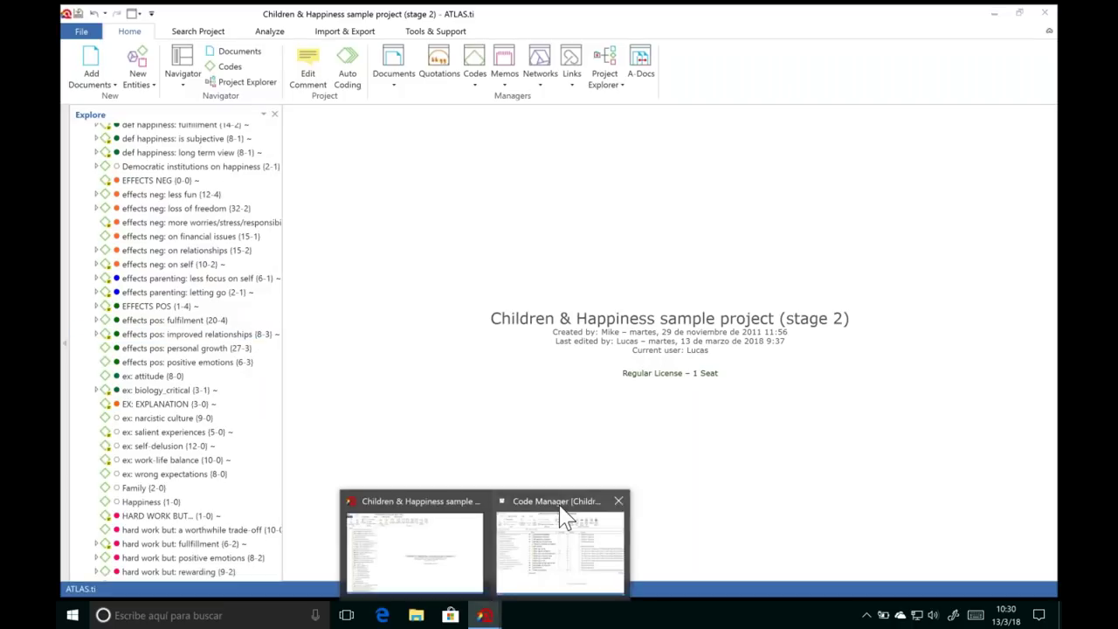
{"action": "left_click", "coordinate": [569, 518]}
{"action": "left_click_drag", "start_coordinate": [654, 42], "coordinate": [505, 34]}
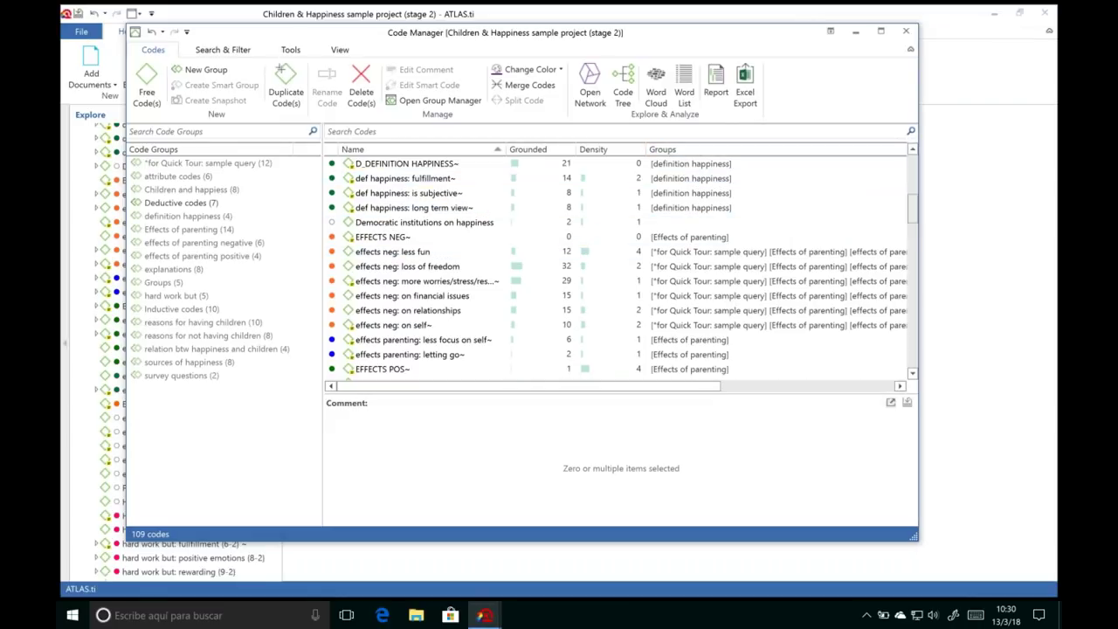
{"action": "scroll", "coordinate": [915, 225], "scroll_direction": "up", "scroll_amount": 6}
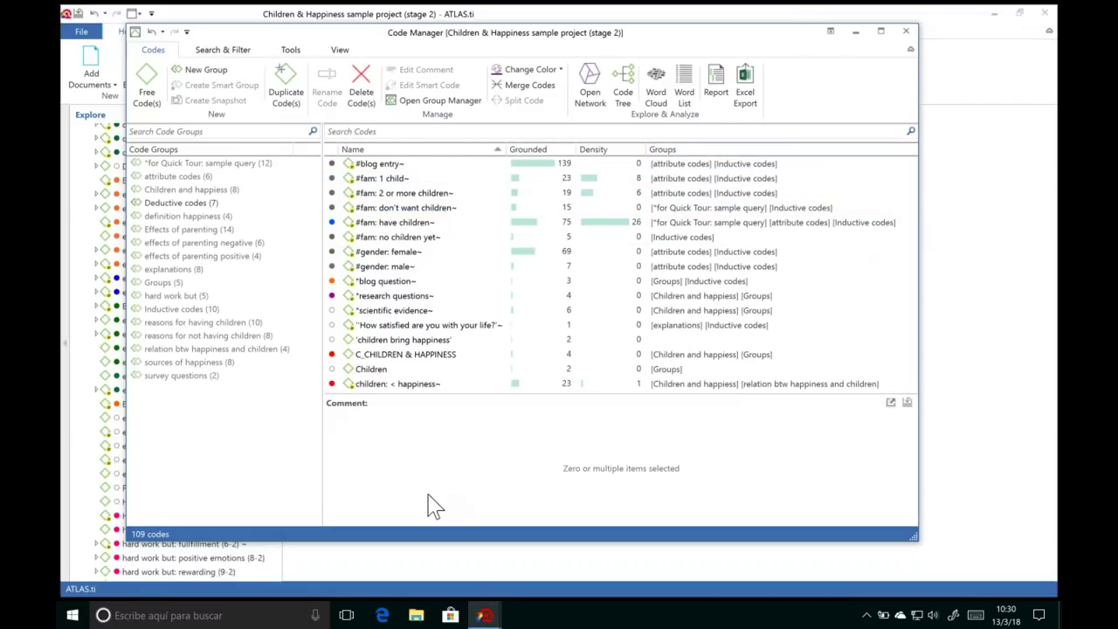
Step: Select the #blog entry code, read its comment, and bring up Excel Export options
{"action": "left_click", "coordinate": [404, 165]}
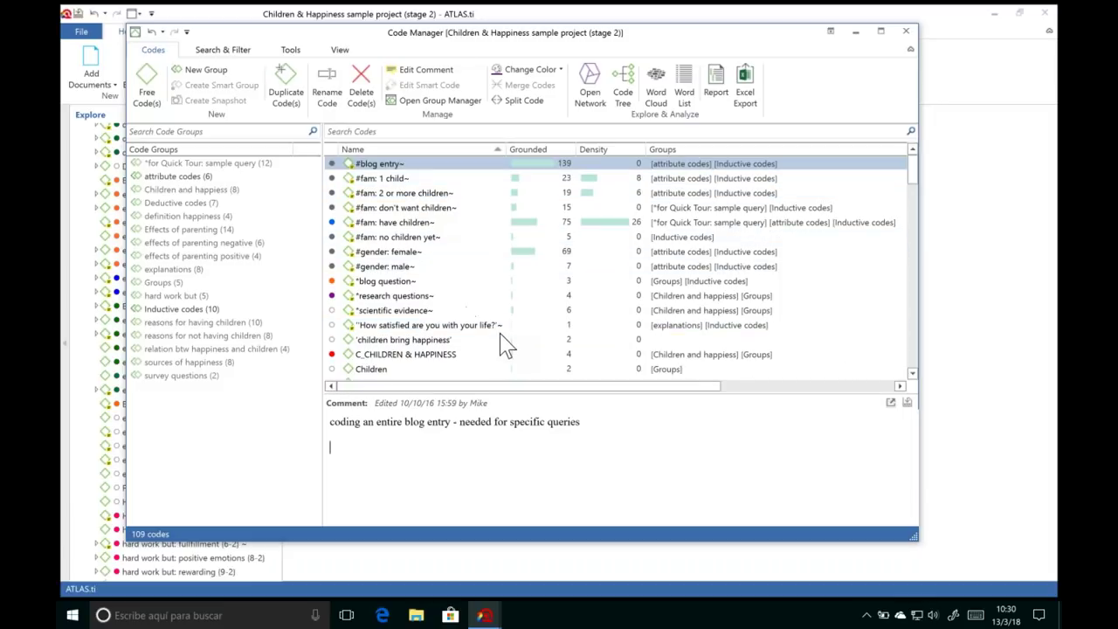
{"action": "left_click", "coordinate": [432, 168]}
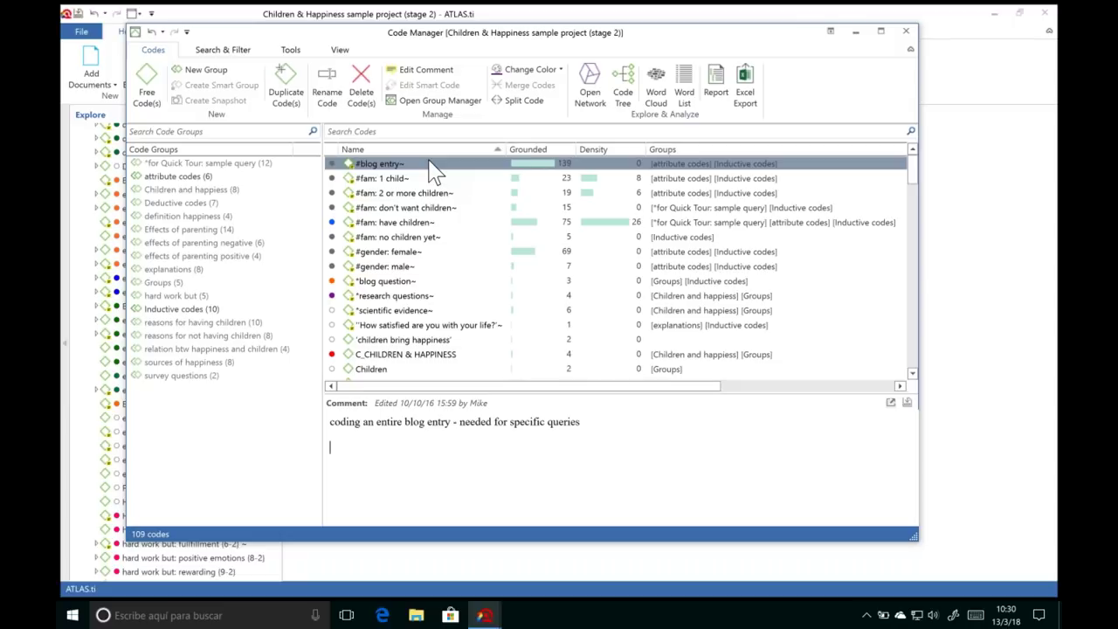
{"action": "left_click", "coordinate": [435, 172]}
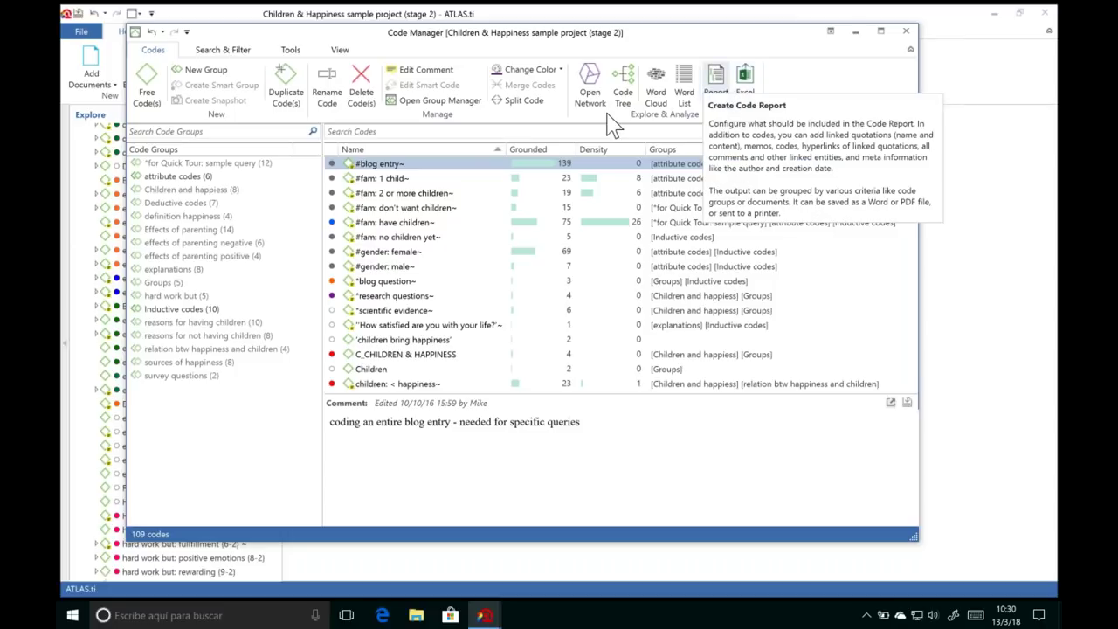
{"action": "left_click", "coordinate": [749, 87]}
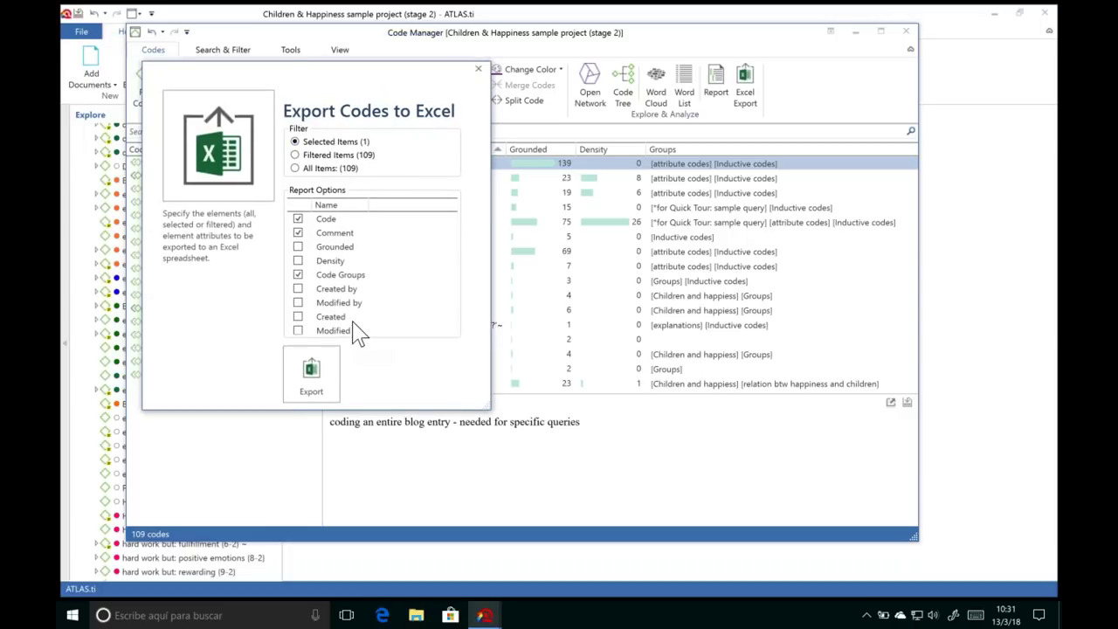
Step: Add Grounded and Density to the report options and export #blog entry to Excel
{"action": "left_click_drag", "start_coordinate": [455, 242], "coordinate": [457, 262]}
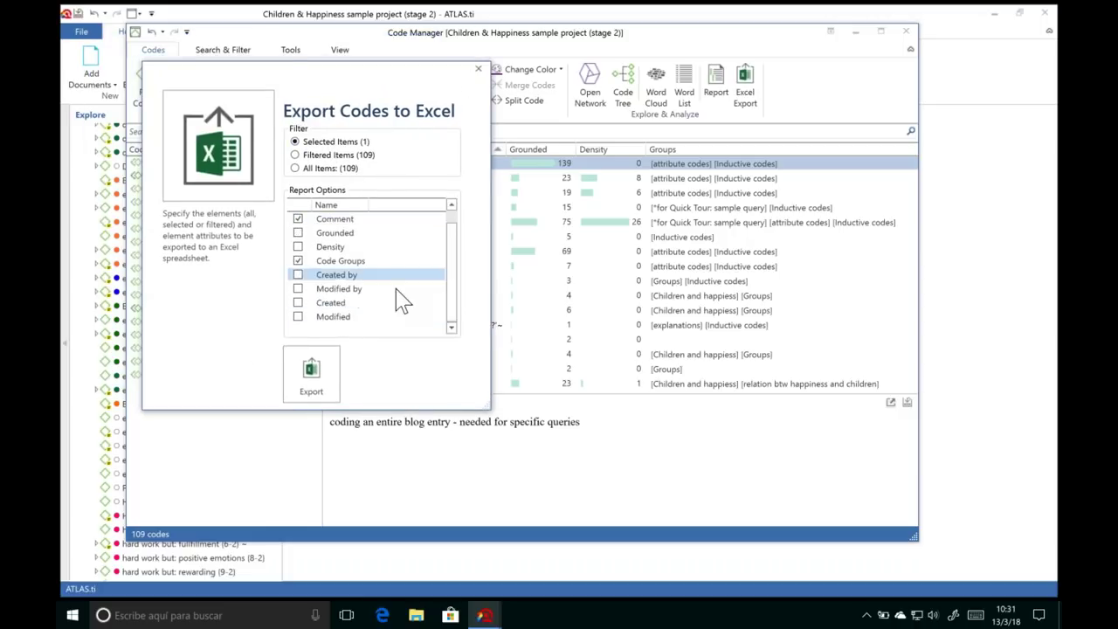
{"action": "scroll", "coordinate": [455, 247], "scroll_direction": "up", "scroll_amount": 1}
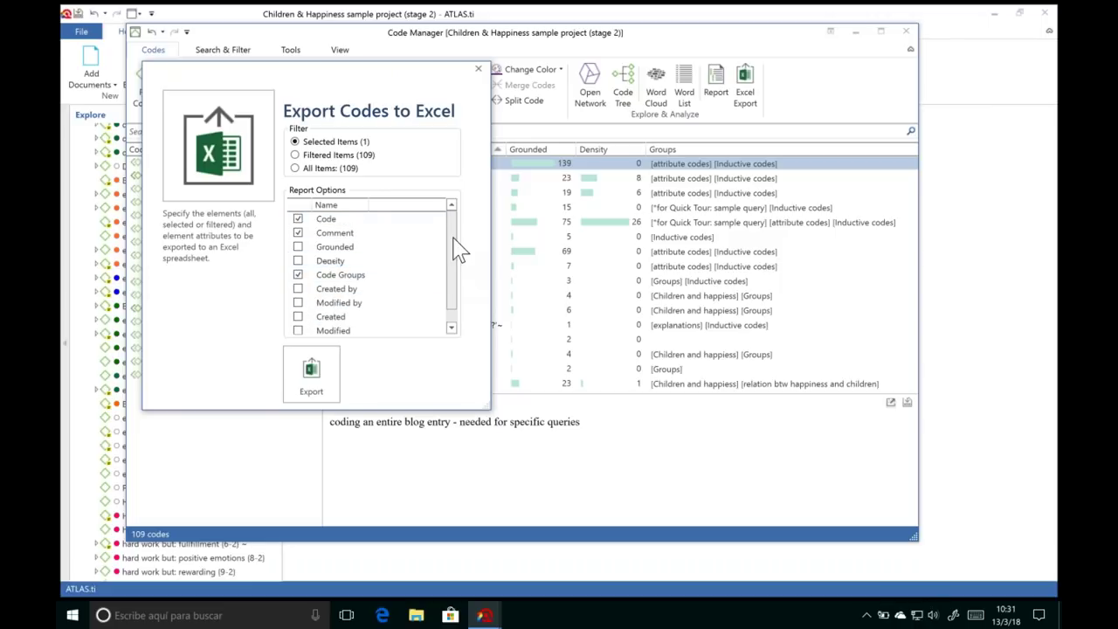
{"action": "left_click", "coordinate": [298, 248]}
{"action": "left_click", "coordinate": [298, 275]}
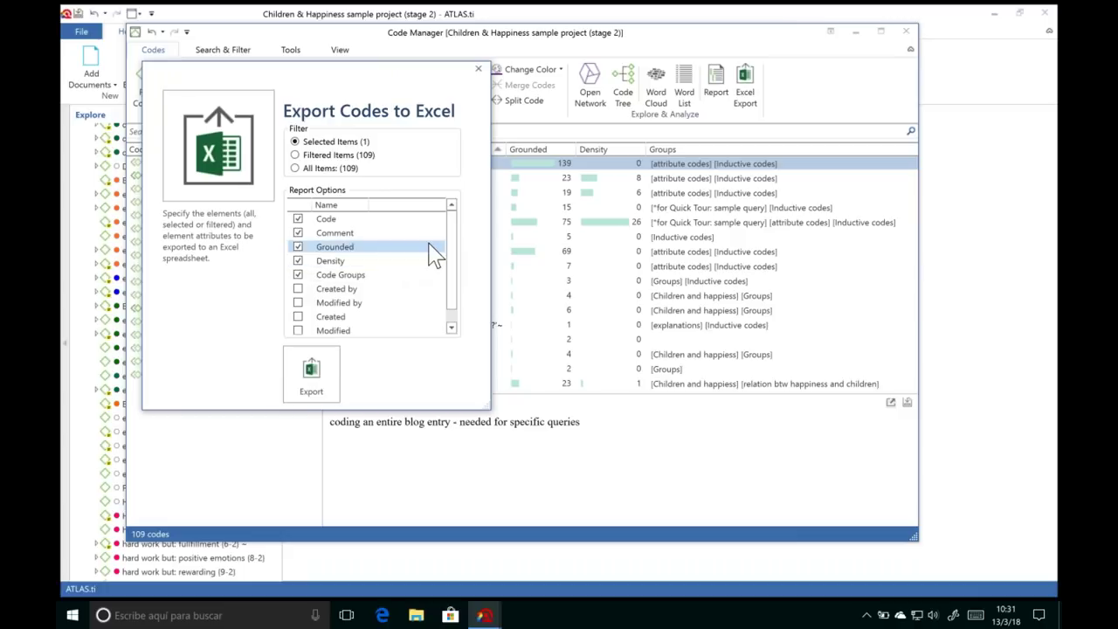
{"action": "left_click_drag", "start_coordinate": [457, 257], "coordinate": [457, 291]}
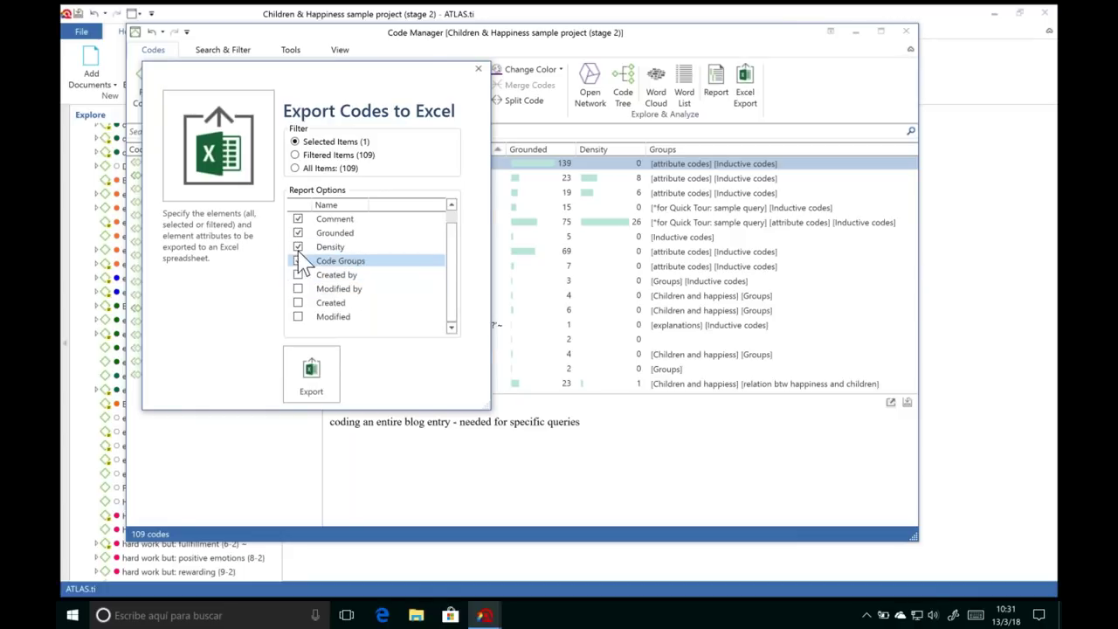
{"action": "left_click", "coordinate": [312, 376]}
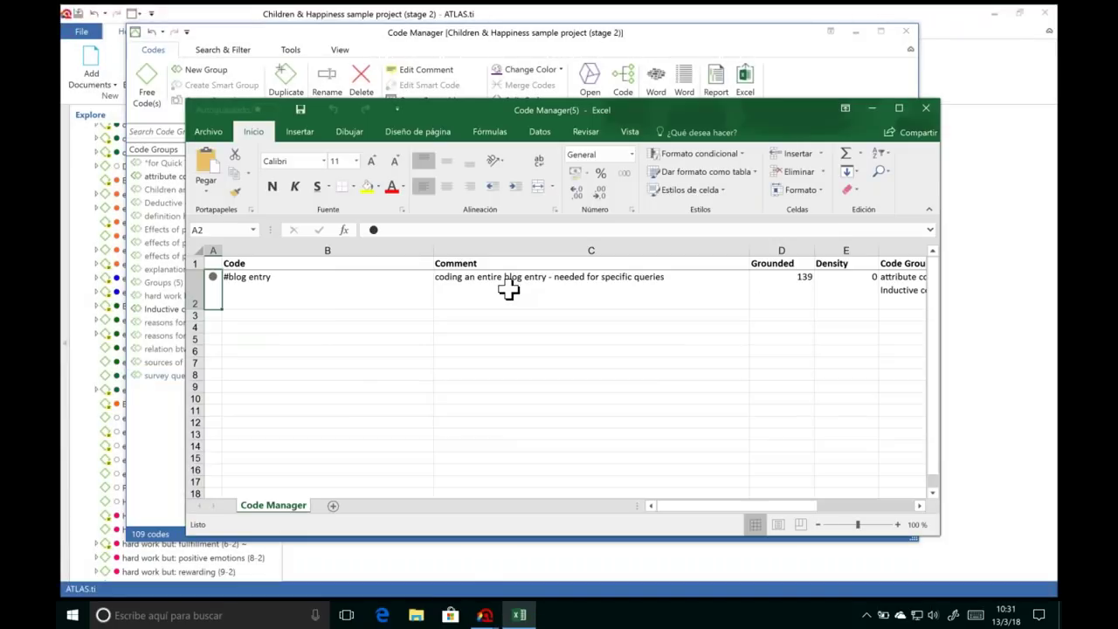
Step: Close the single-code workbook and re-export All Items (109) codes to Excel
{"action": "mouse_move", "coordinate": [931, 345]}
{"action": "left_mouse_down"}
{"action": "mouse_move", "coordinate": [937, 402]}
{"action": "mouse_move", "coordinate": [934, 349]}
{"action": "left_mouse_up"}
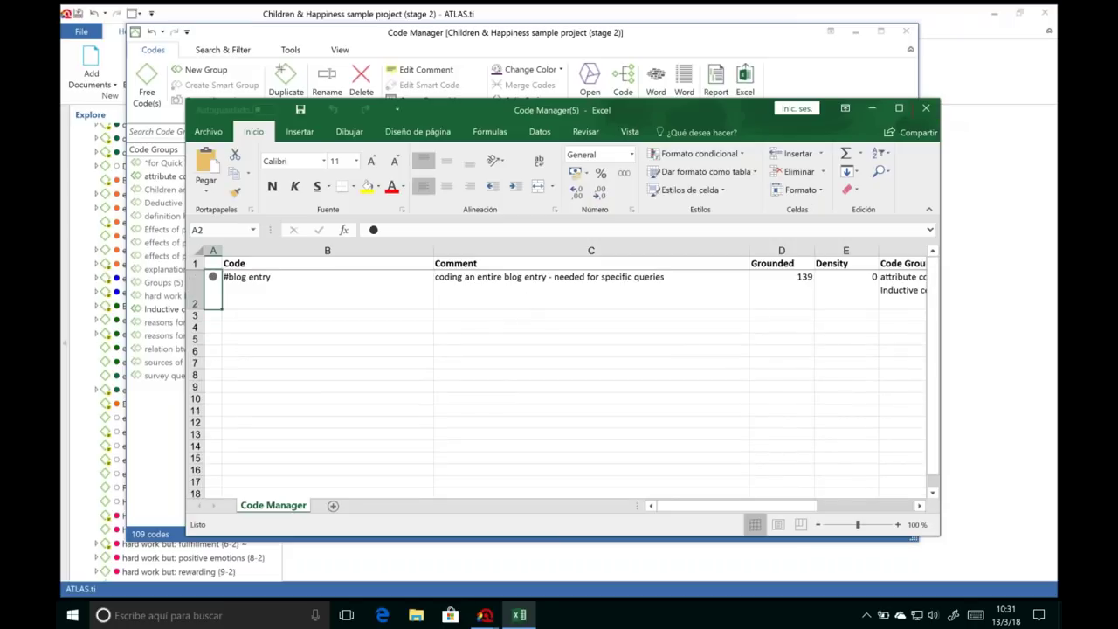
{"action": "left_click", "coordinate": [927, 108]}
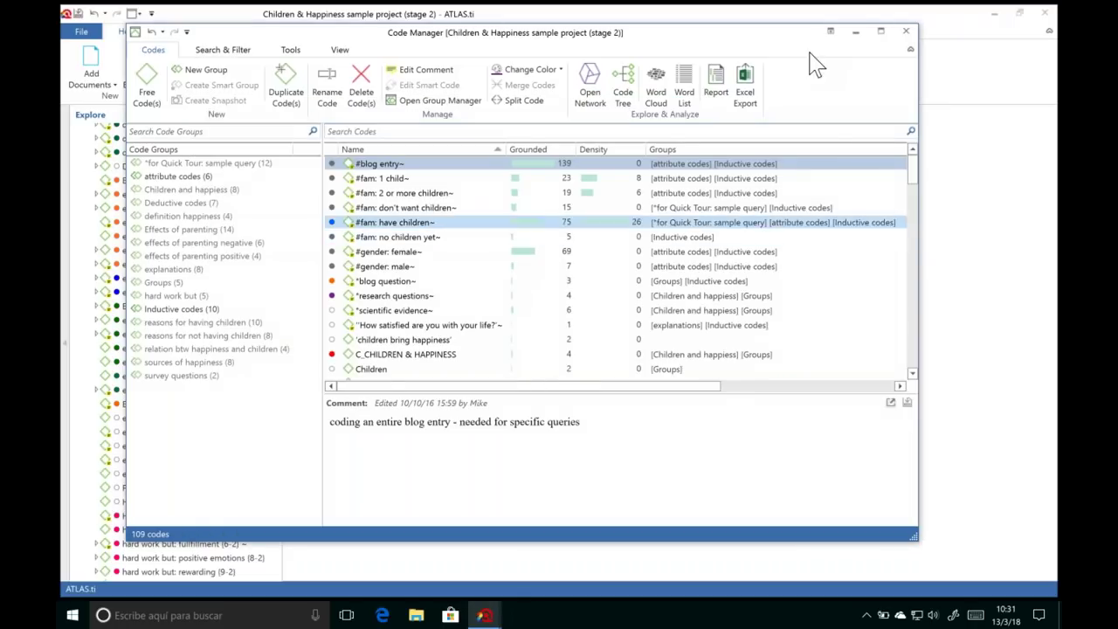
{"action": "left_click", "coordinate": [743, 91]}
{"action": "left_click", "coordinate": [280, 175]}
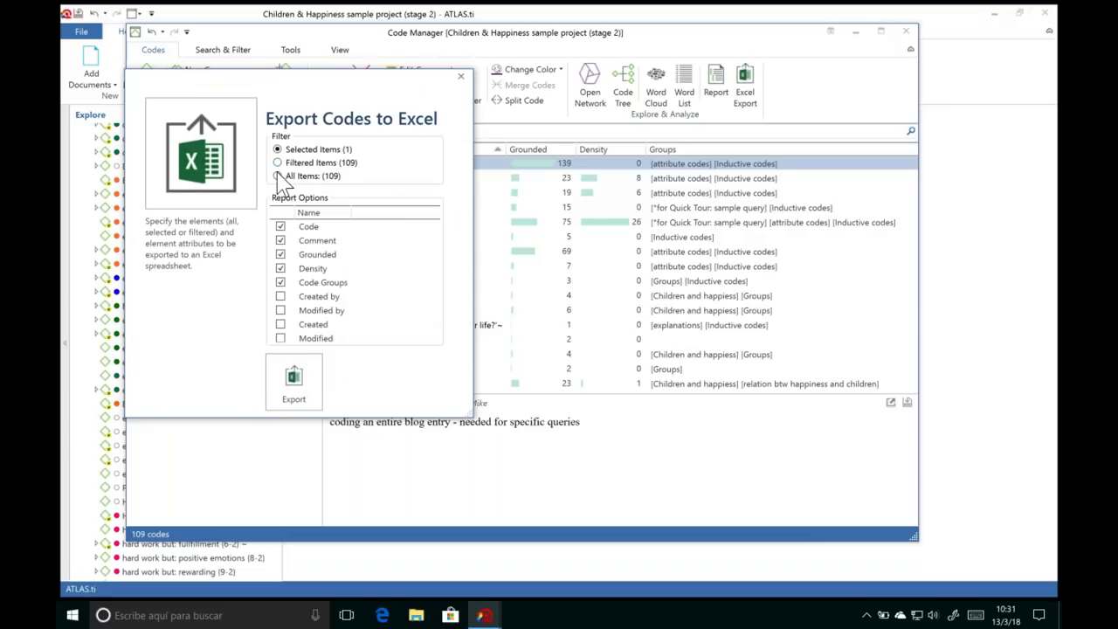
{"action": "left_click", "coordinate": [295, 385]}
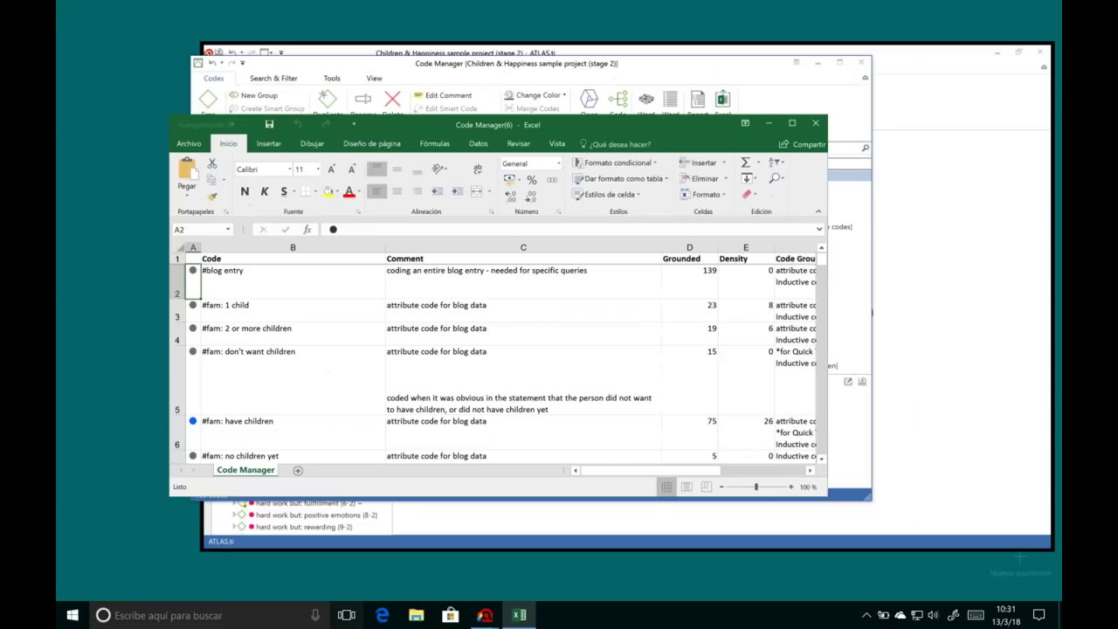
Step: Maximise the exported Excel sheet, scroll through it, then return to the ATLAS.ti project
{"action": "key", "text": "super+Tab"}
{"action": "left_click", "coordinate": [327, 300]}
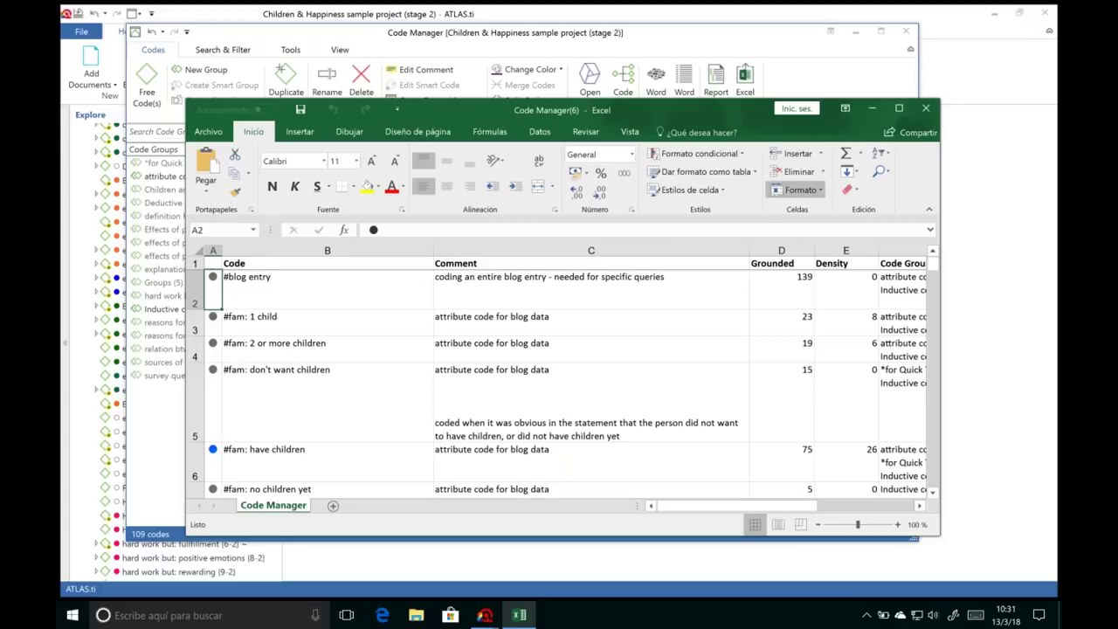
{"action": "left_click", "coordinate": [899, 107]}
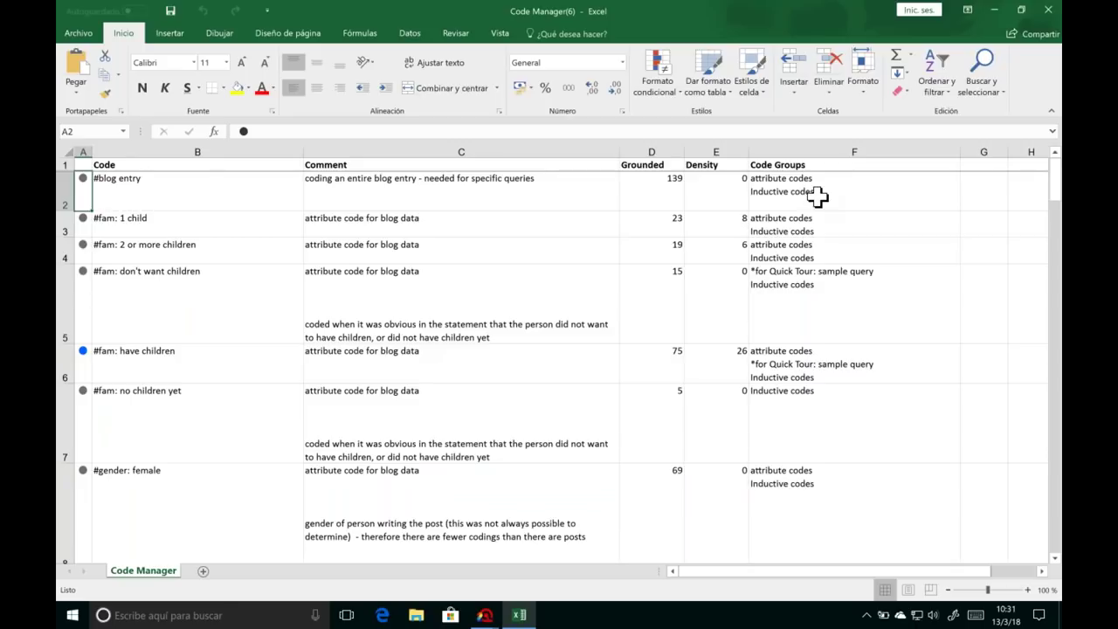
{"action": "left_click", "coordinate": [1054, 558]}
{"action": "left_click_drag", "start_coordinate": [1054, 558], "coordinate": [1054, 556]}
{"action": "mouse_move", "coordinate": [482, 613]}
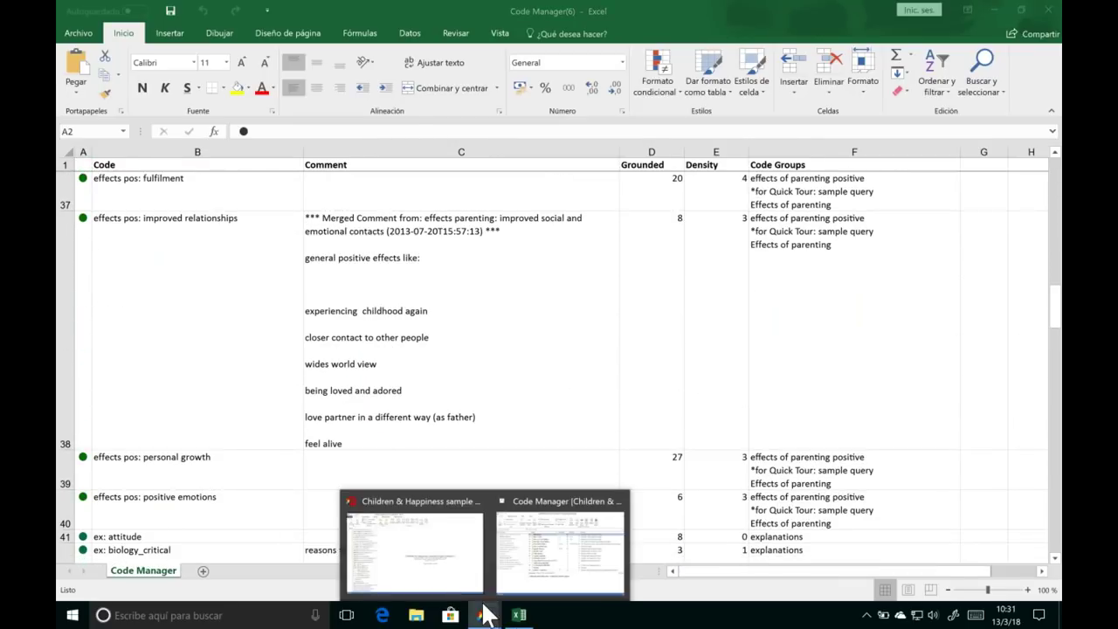
{"action": "left_click", "coordinate": [451, 574]}
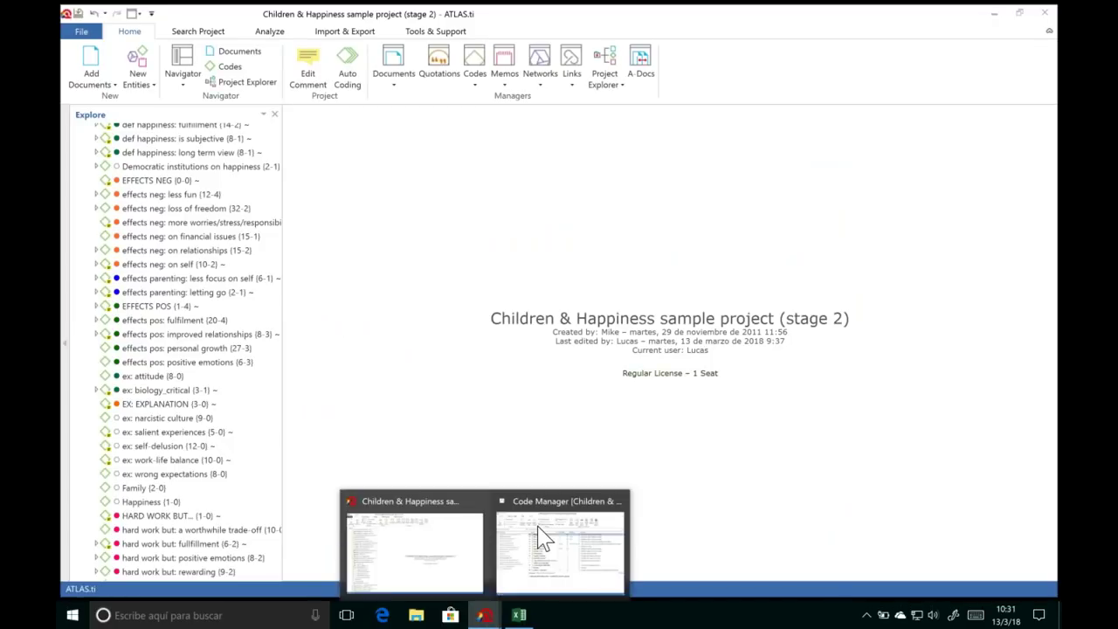
Step: Dismiss the earlier report settings and select the C_CHILDREN & HAPPINESS code
{"action": "left_click", "coordinate": [539, 529]}
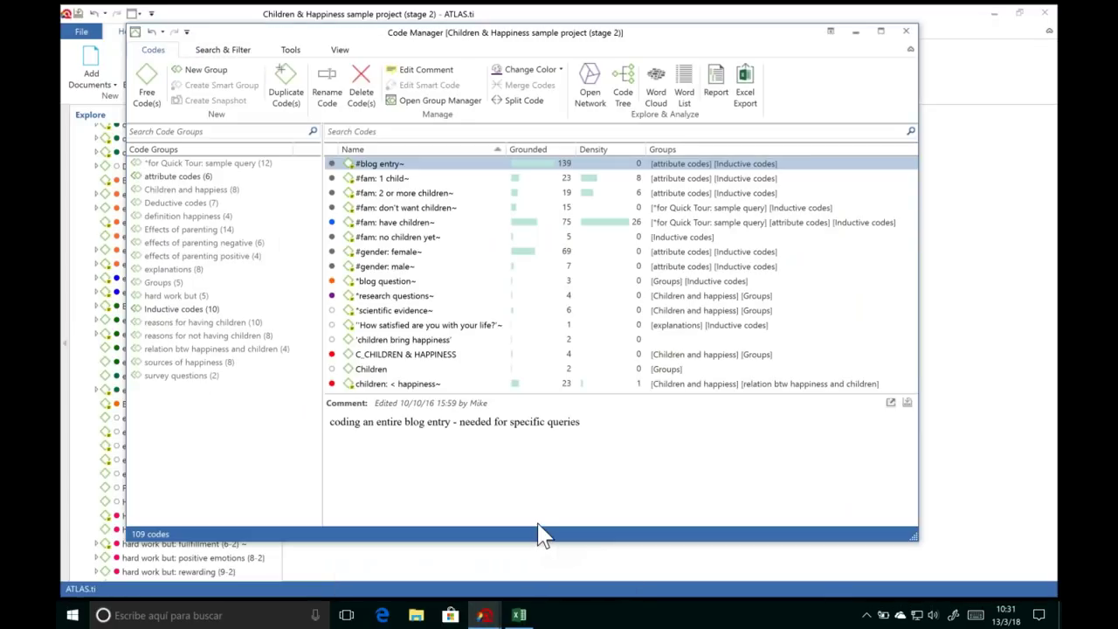
{"action": "left_click", "coordinate": [717, 83]}
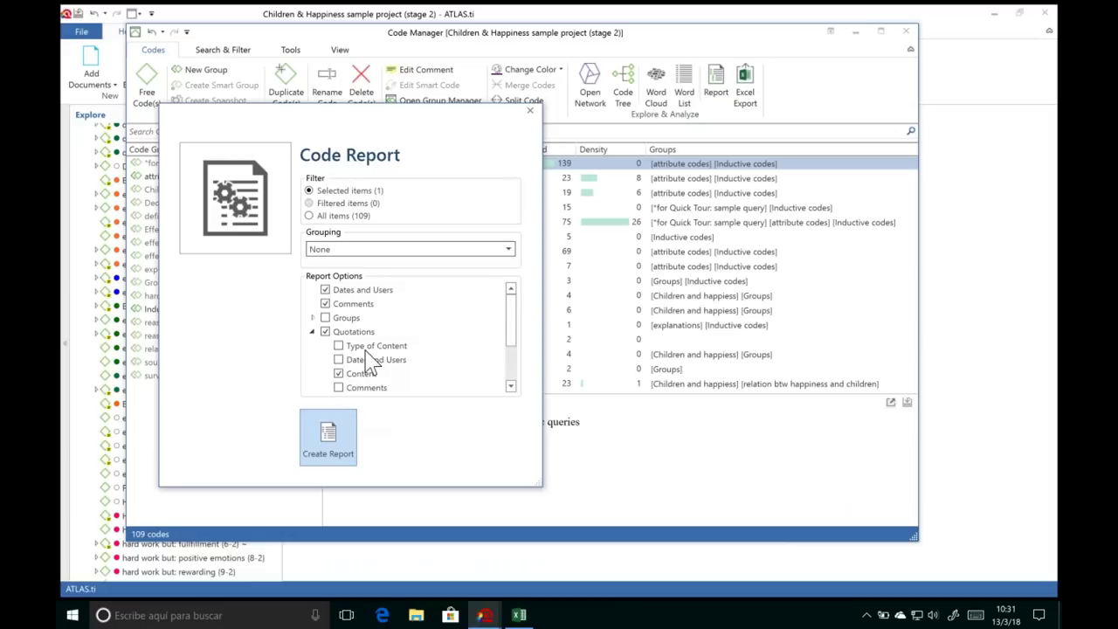
{"action": "left_click", "coordinate": [529, 110]}
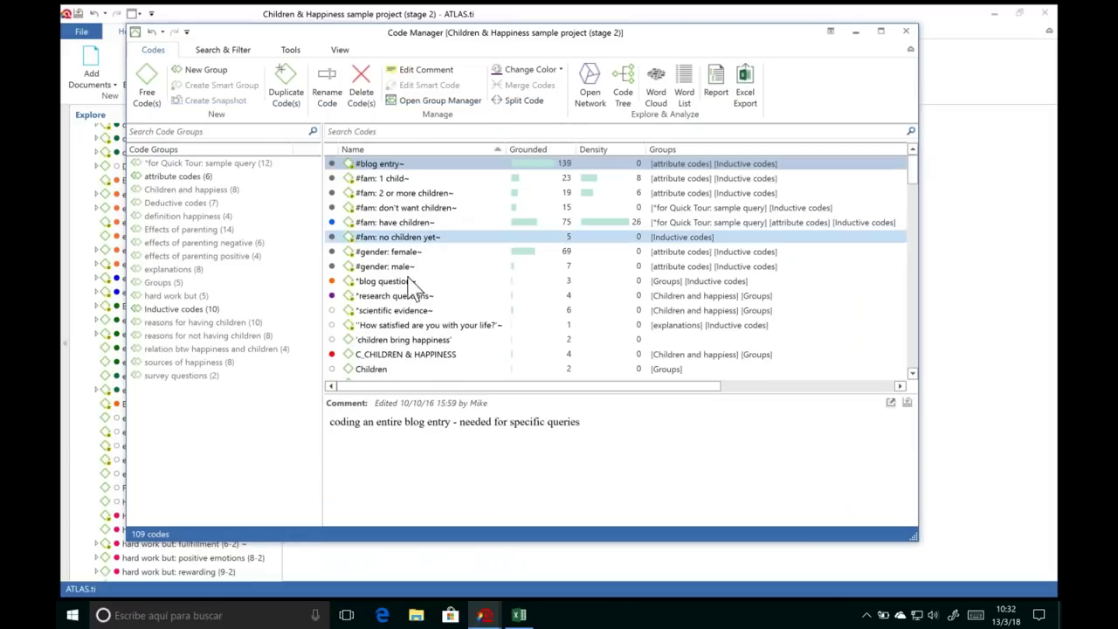
{"action": "left_click", "coordinate": [405, 358]}
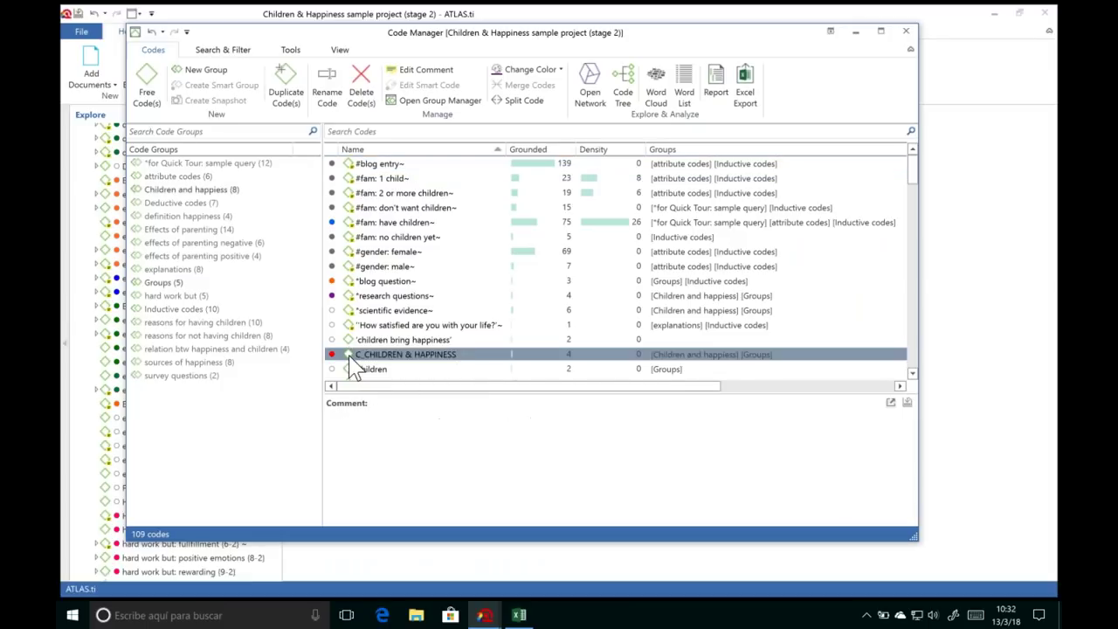
Step: Create a Code Report for it including codes, memos and hyperlinks
{"action": "left_click", "coordinate": [717, 87]}
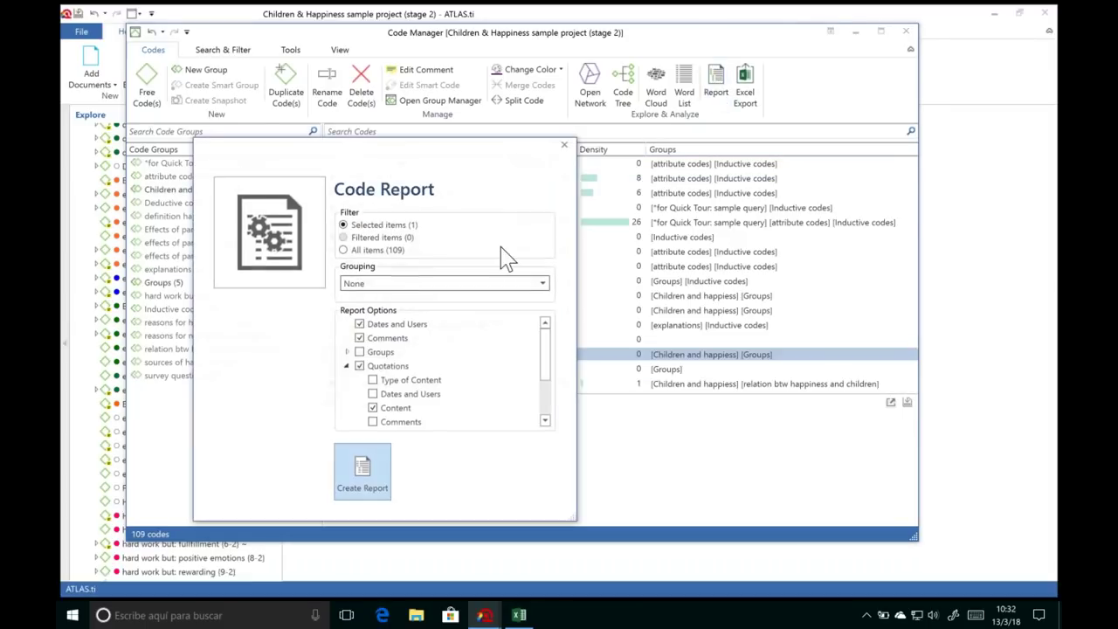
{"action": "left_click_drag", "start_coordinate": [545, 354], "coordinate": [550, 387]}
{"action": "left_click", "coordinate": [373, 381]}
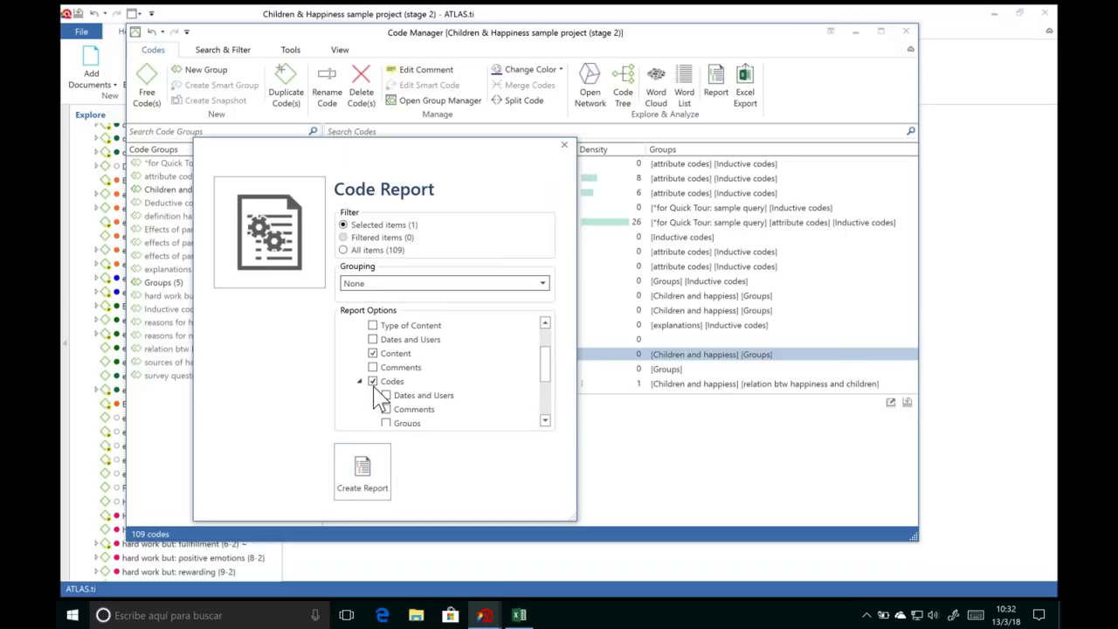
{"action": "scroll", "coordinate": [546, 392], "scroll_direction": "down", "scroll_amount": 2}
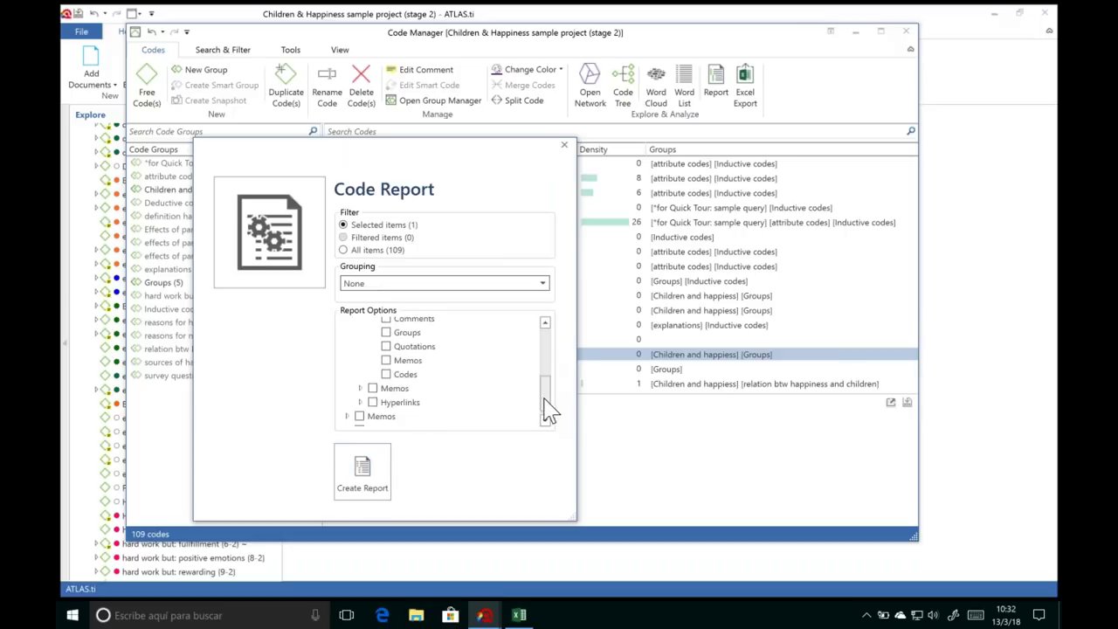
{"action": "left_click", "coordinate": [373, 379]}
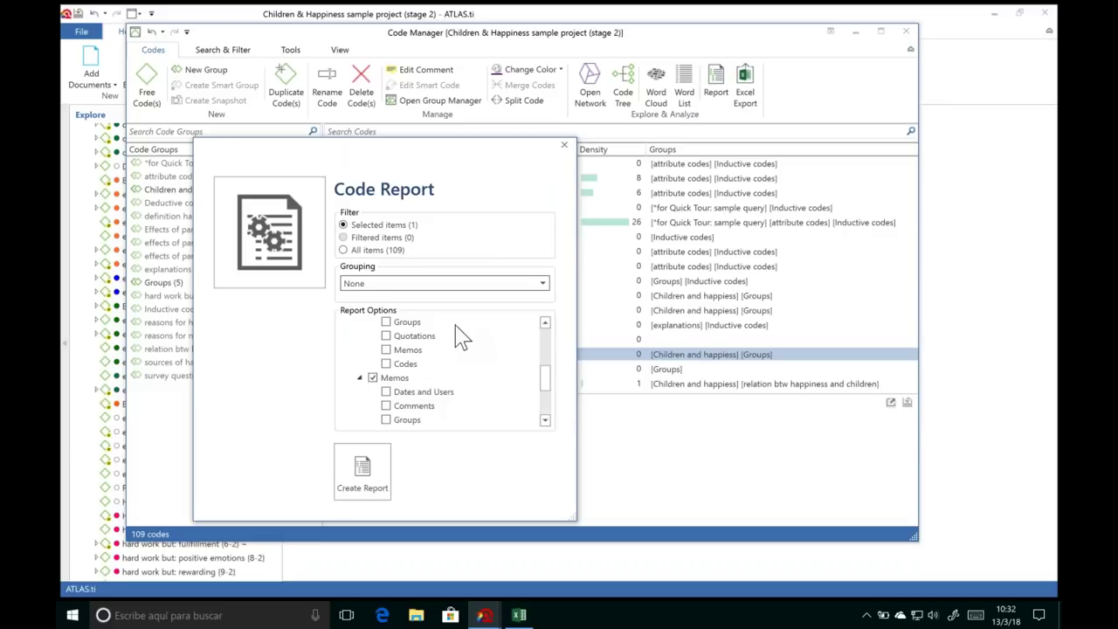
{"action": "scroll", "coordinate": [550, 389], "scroll_direction": "down", "scroll_amount": 2}
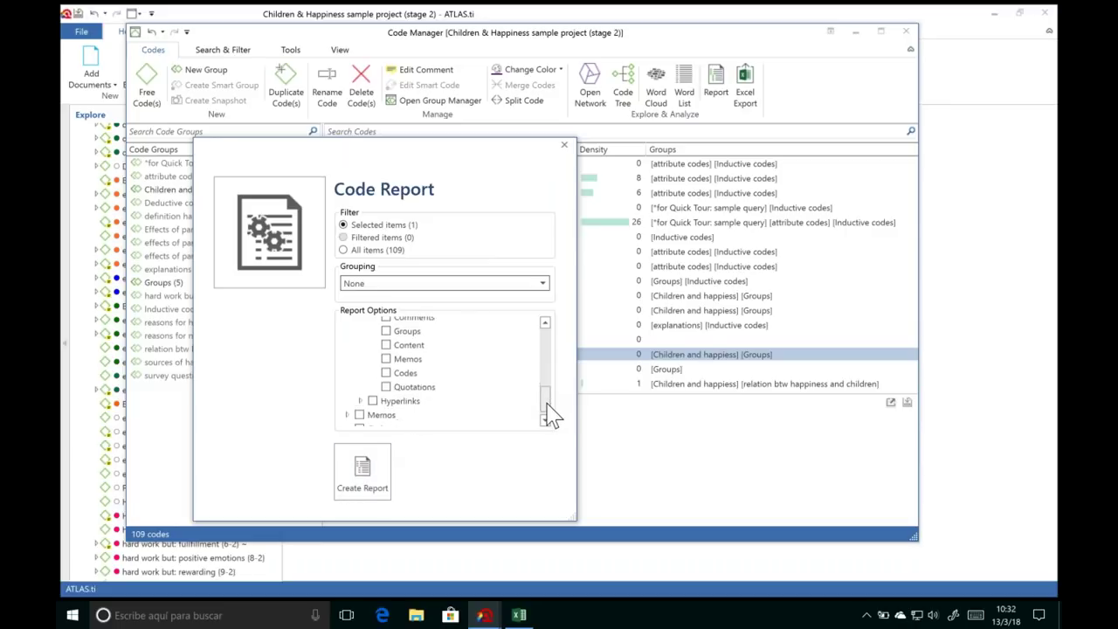
{"action": "left_click", "coordinate": [372, 393]}
{"action": "left_click", "coordinate": [361, 392]}
{"action": "left_click", "coordinate": [378, 486]}
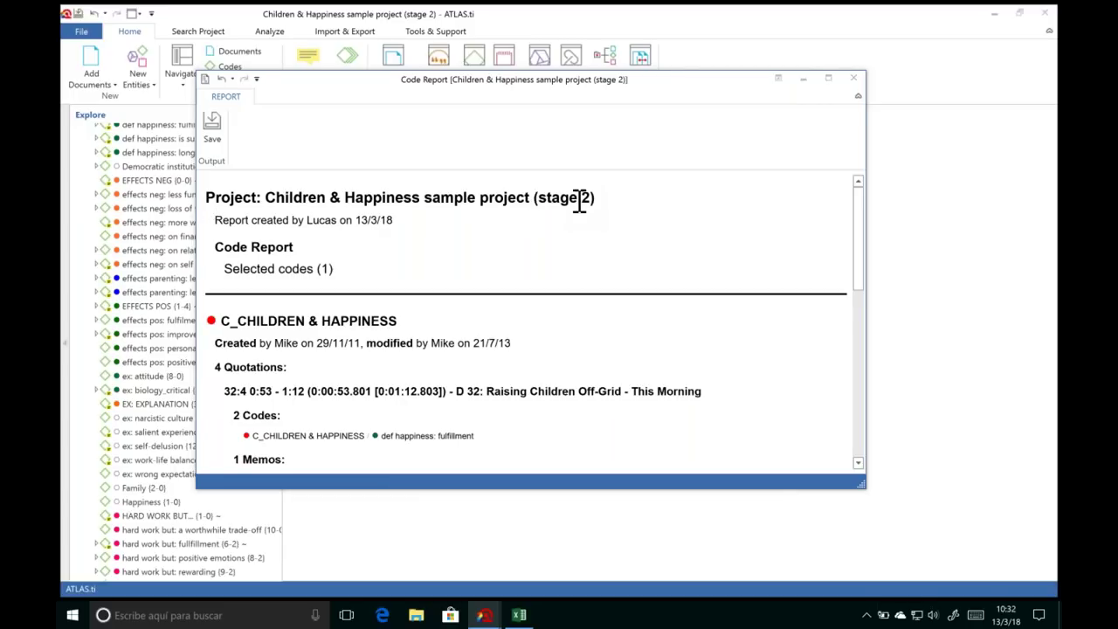
Step: Scroll through the Code Report's quotations, including the Arabic quotation text
{"action": "left_click_drag", "start_coordinate": [859, 242], "coordinate": [865, 306]}
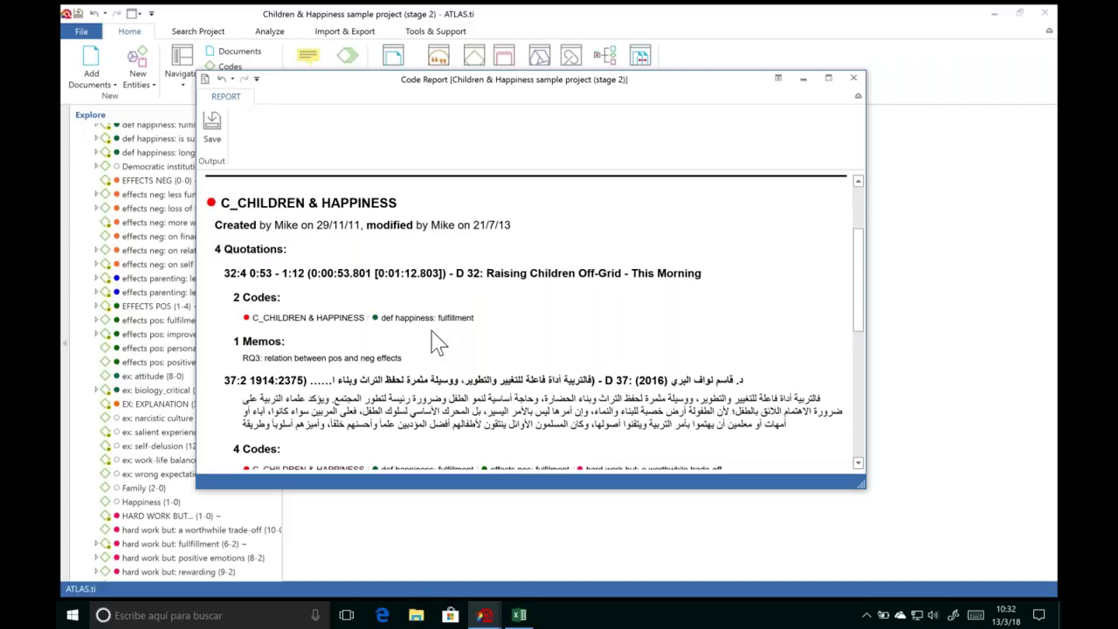
{"action": "left_click_drag", "start_coordinate": [854, 255], "coordinate": [862, 297]}
{"action": "left_click_drag", "start_coordinate": [241, 321], "coordinate": [302, 334]}
{"action": "left_click", "coordinate": [267, 340]}
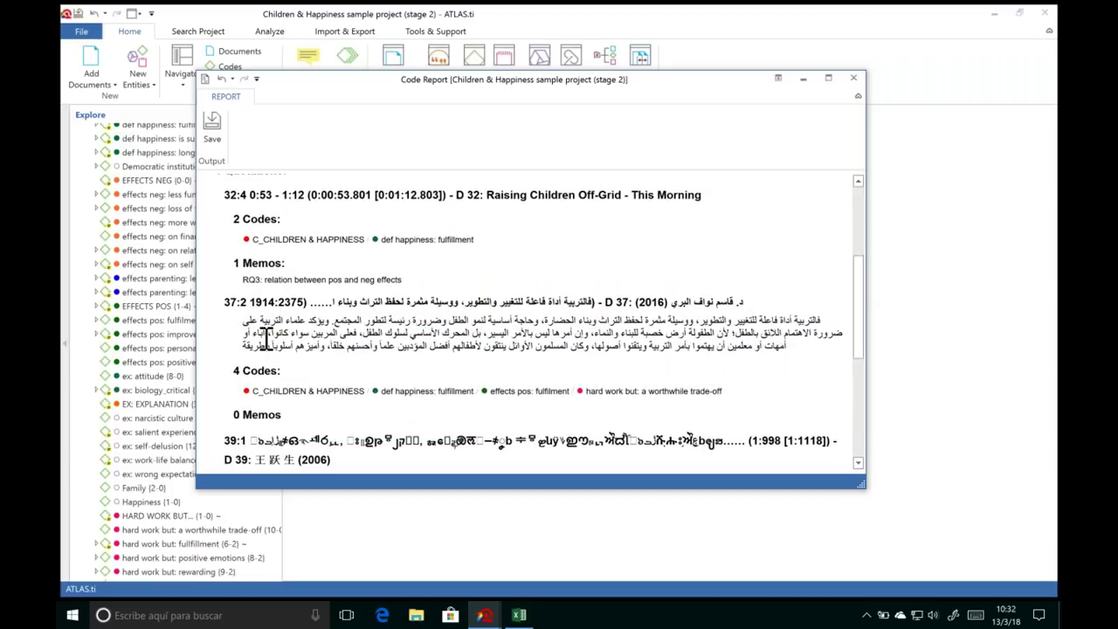
{"action": "left_click_drag", "start_coordinate": [861, 317], "coordinate": [865, 326]}
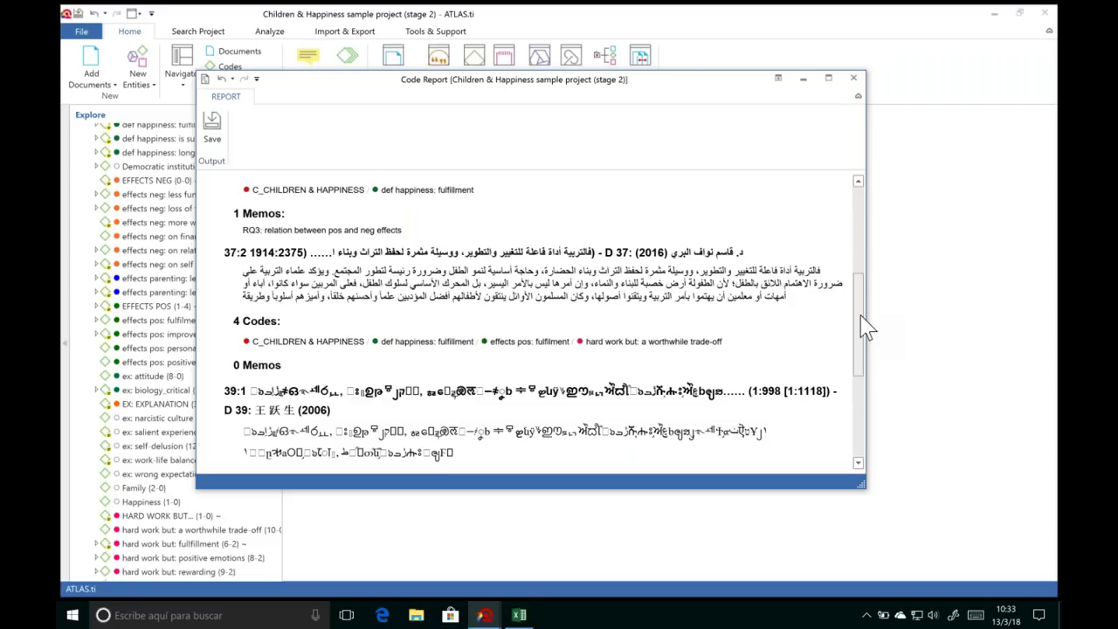
{"action": "left_click_drag", "start_coordinate": [862, 372], "coordinate": [868, 337]}
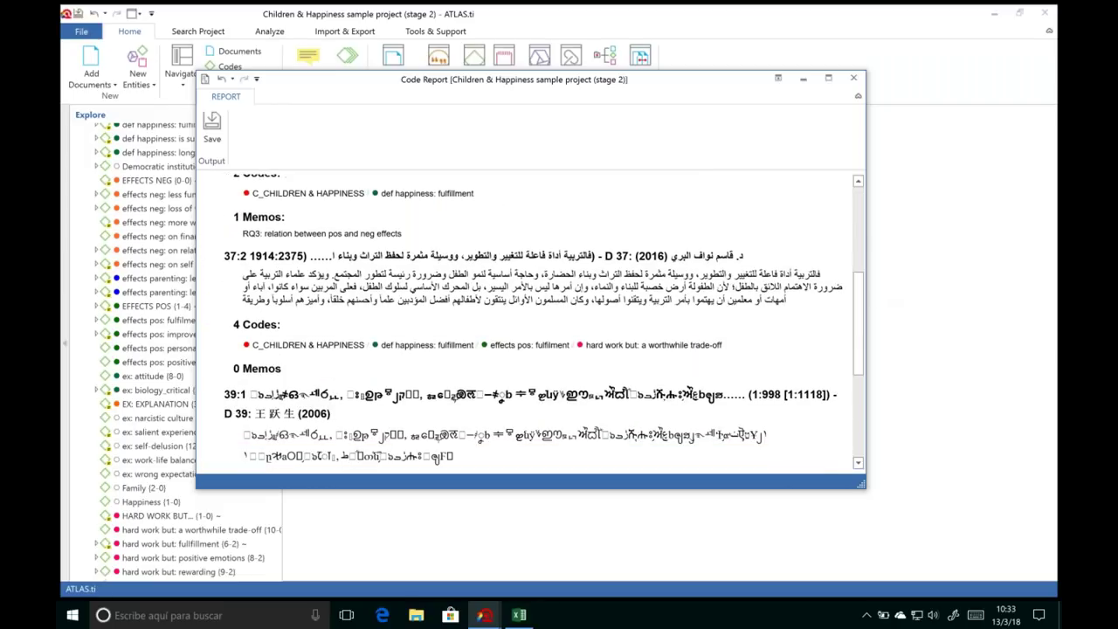
Step: Finish reading the report, then close it and the Code Manager
{"action": "left_click_drag", "start_coordinate": [781, 301], "coordinate": [448, 292]}
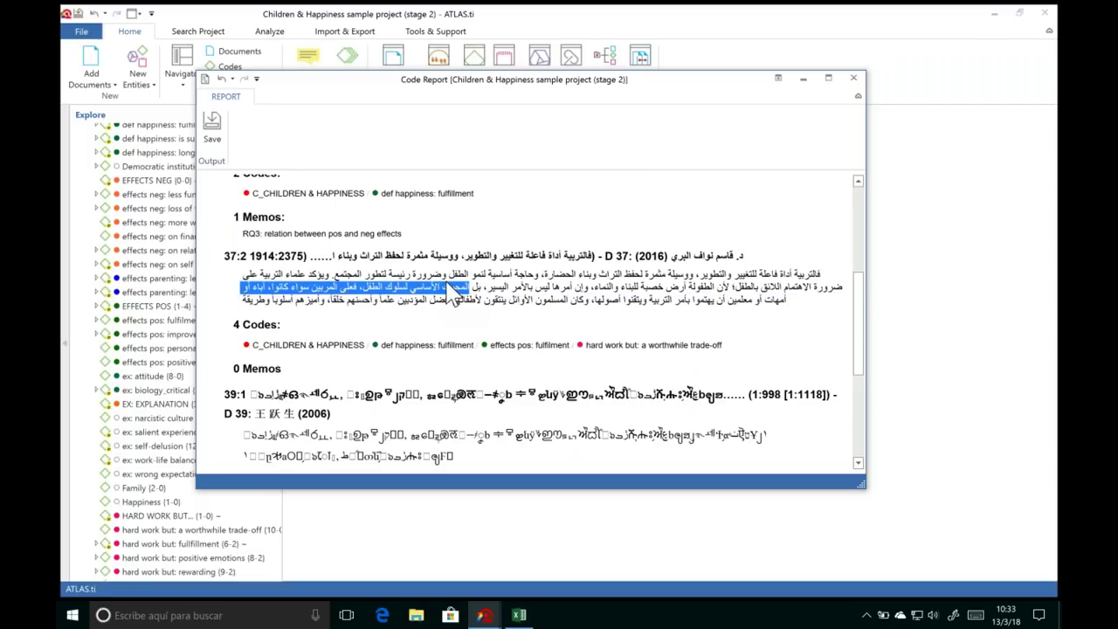
{"action": "left_click", "coordinate": [449, 293]}
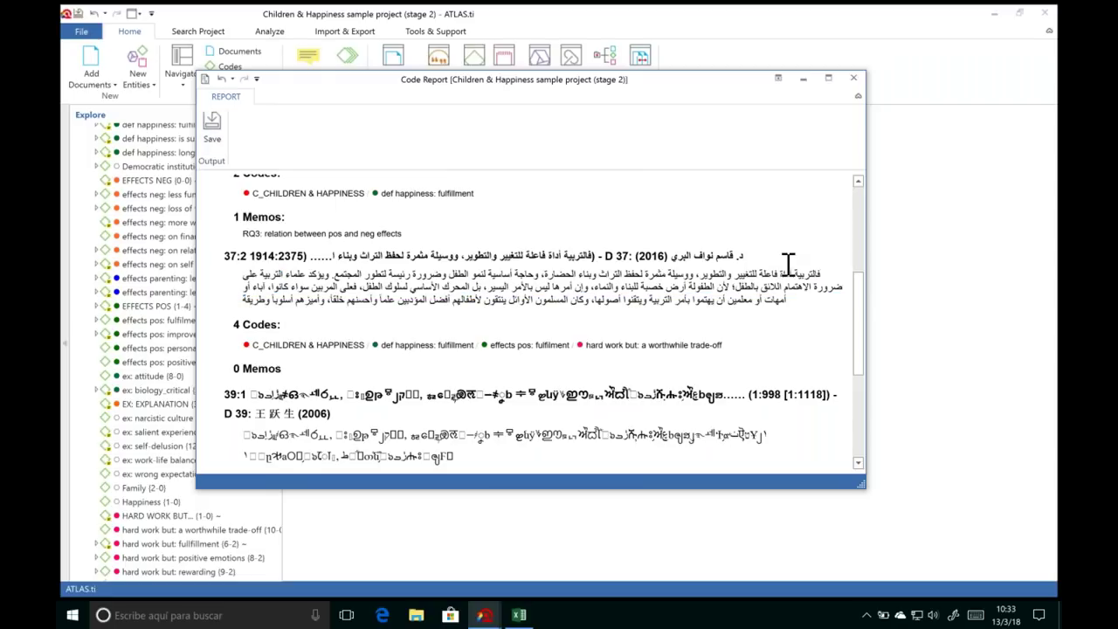
{"action": "left_click_drag", "start_coordinate": [859, 299], "coordinate": [859, 214]}
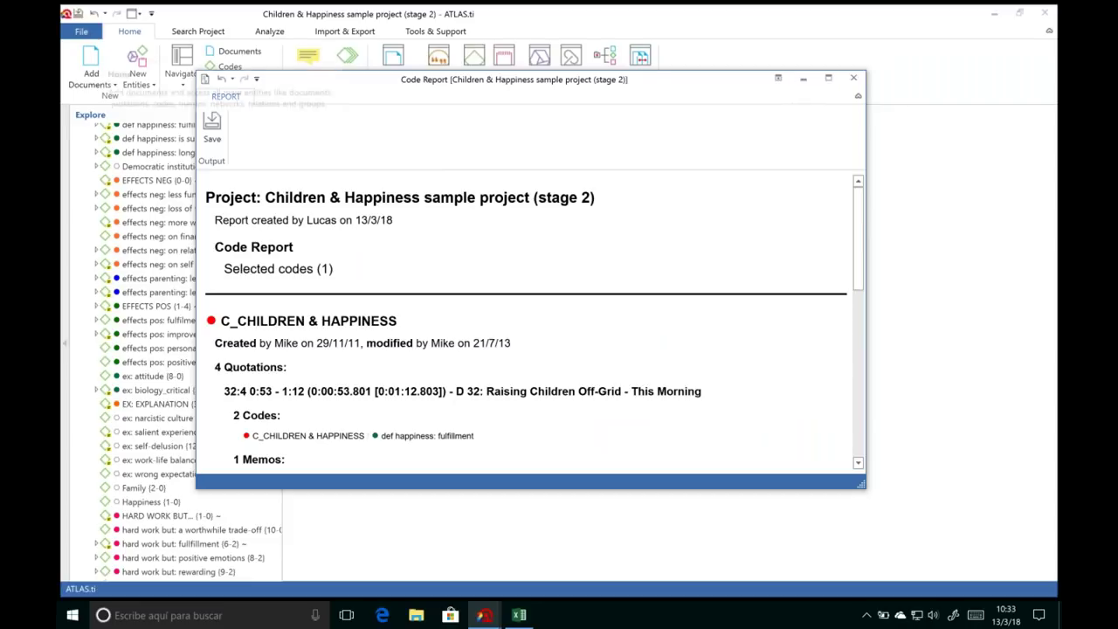
{"action": "left_click", "coordinate": [853, 78]}
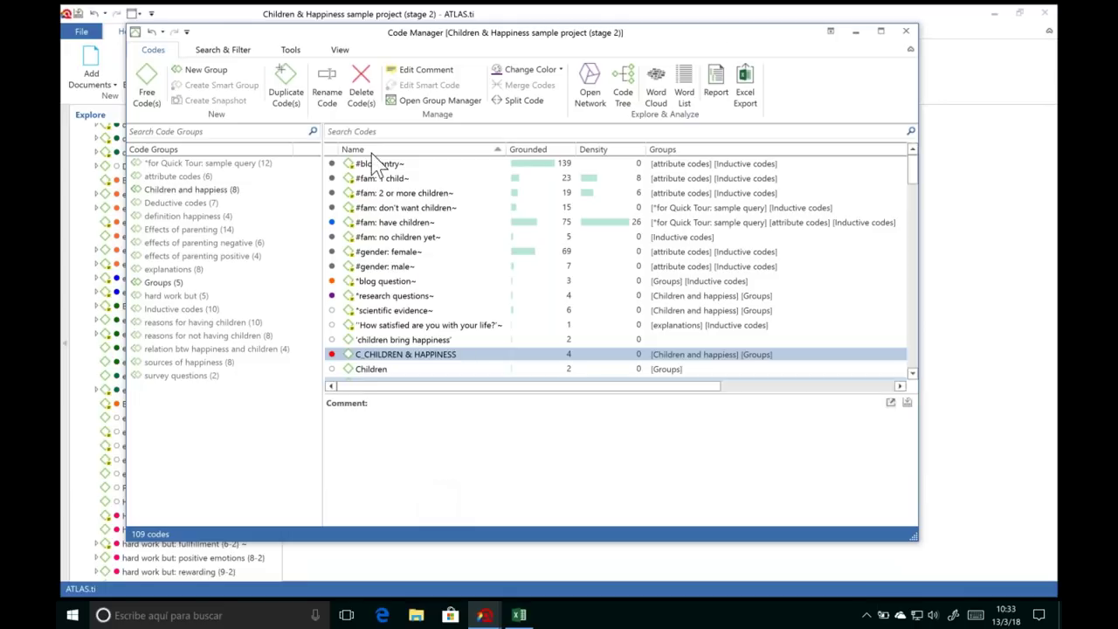
{"action": "left_click", "coordinate": [908, 35]}
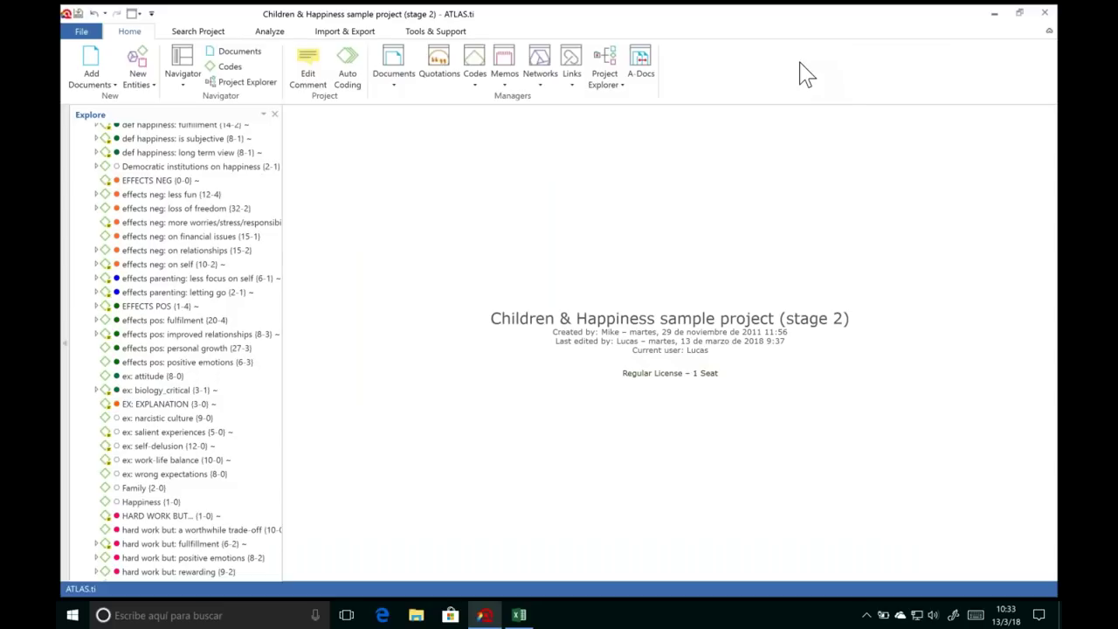
Step: Open the Document Manager and review document D 2's preview and comment
{"action": "left_click", "coordinate": [395, 61]}
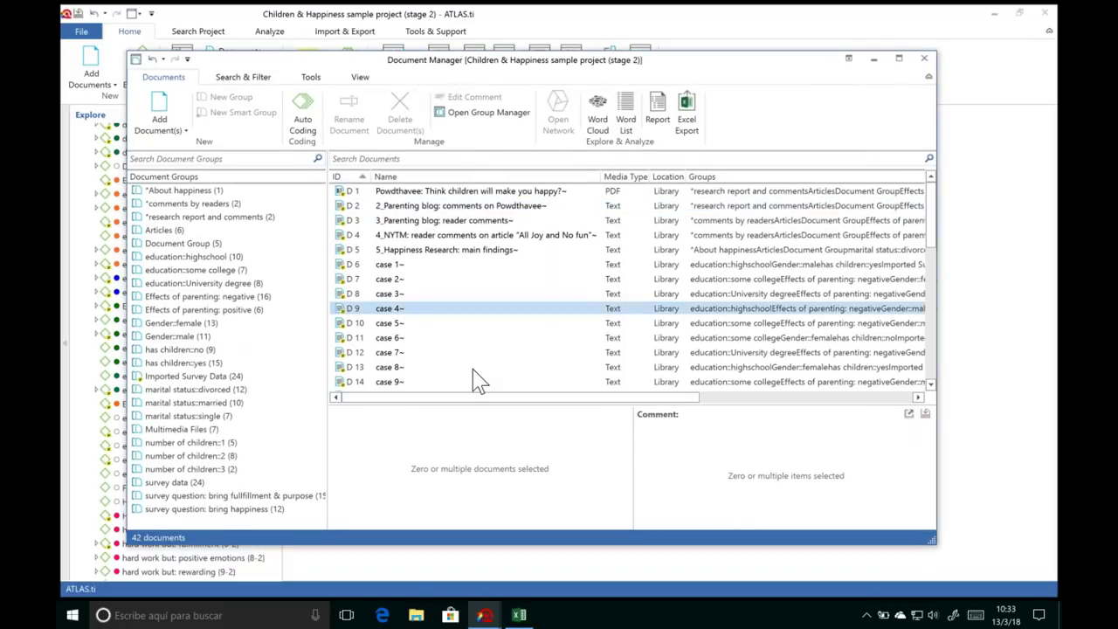
{"action": "left_click", "coordinate": [465, 206]}
{"action": "scroll", "coordinate": [935, 254], "scroll_direction": "down", "scroll_amount": 1}
{"action": "scroll", "coordinate": [940, 297], "scroll_direction": "down", "scroll_amount": 10}
{"action": "scroll", "coordinate": [933, 297], "scroll_direction": "up", "scroll_amount": 10}
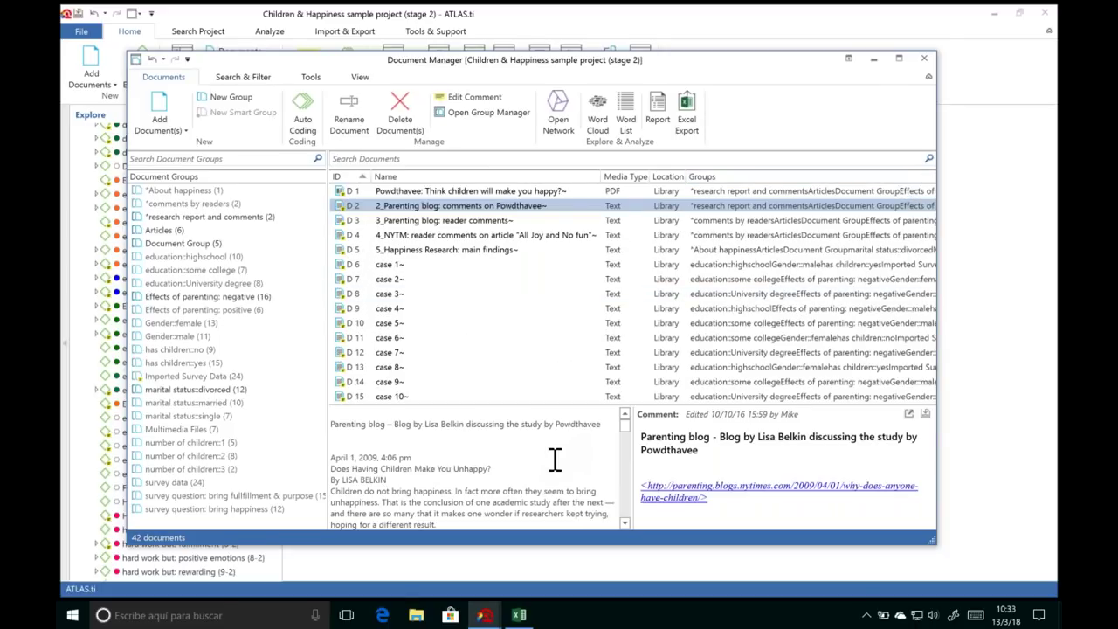
{"action": "left_click", "coordinate": [704, 447]}
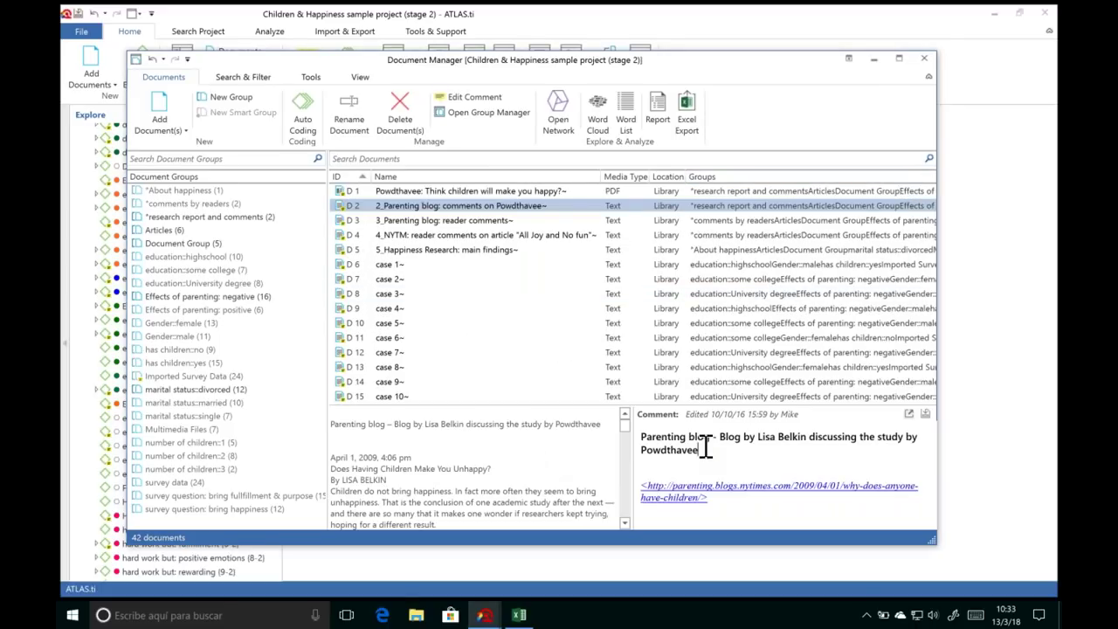
Step: Preview documents D 3, D 4, D 5, D 7 and D 1 with their comments
{"action": "left_click", "coordinate": [472, 222]}
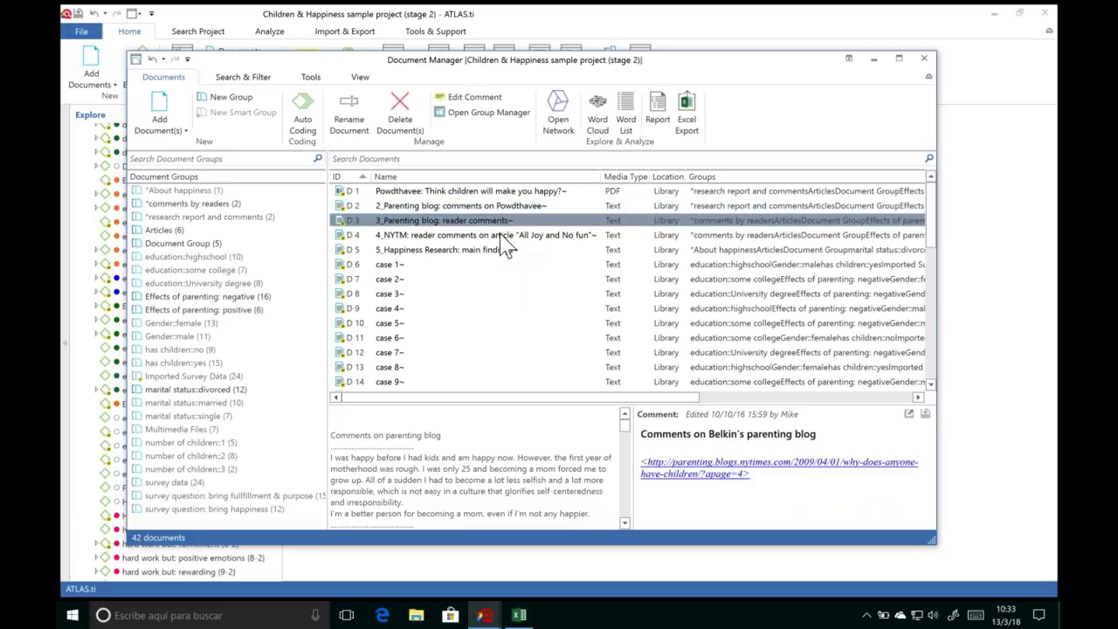
{"action": "left_click", "coordinate": [502, 238]}
{"action": "left_click", "coordinate": [505, 252]}
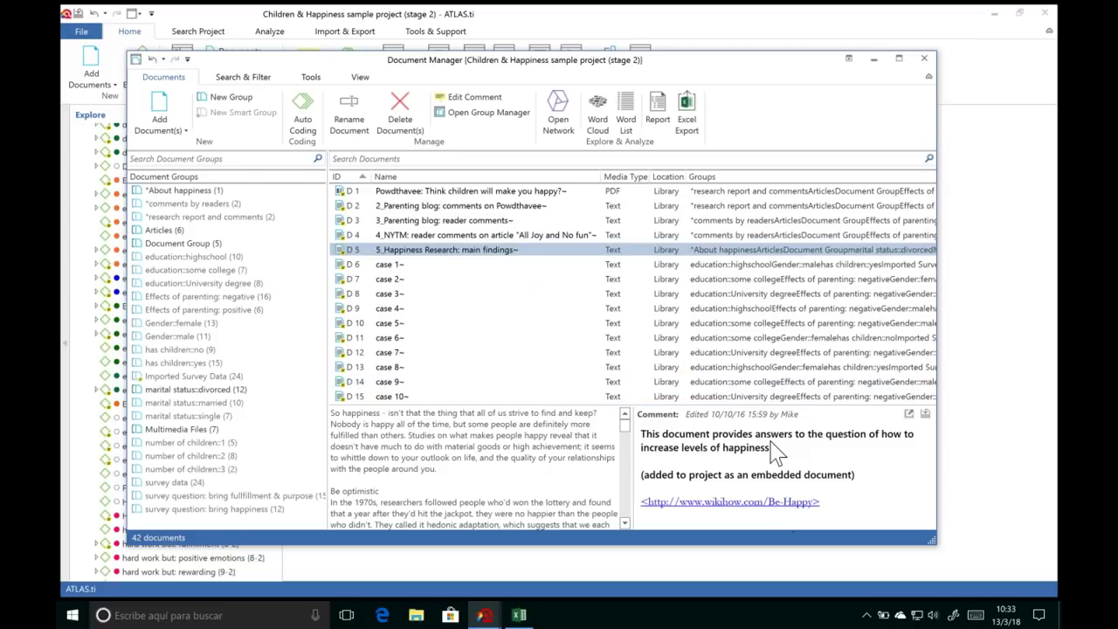
{"action": "left_click", "coordinate": [395, 279]}
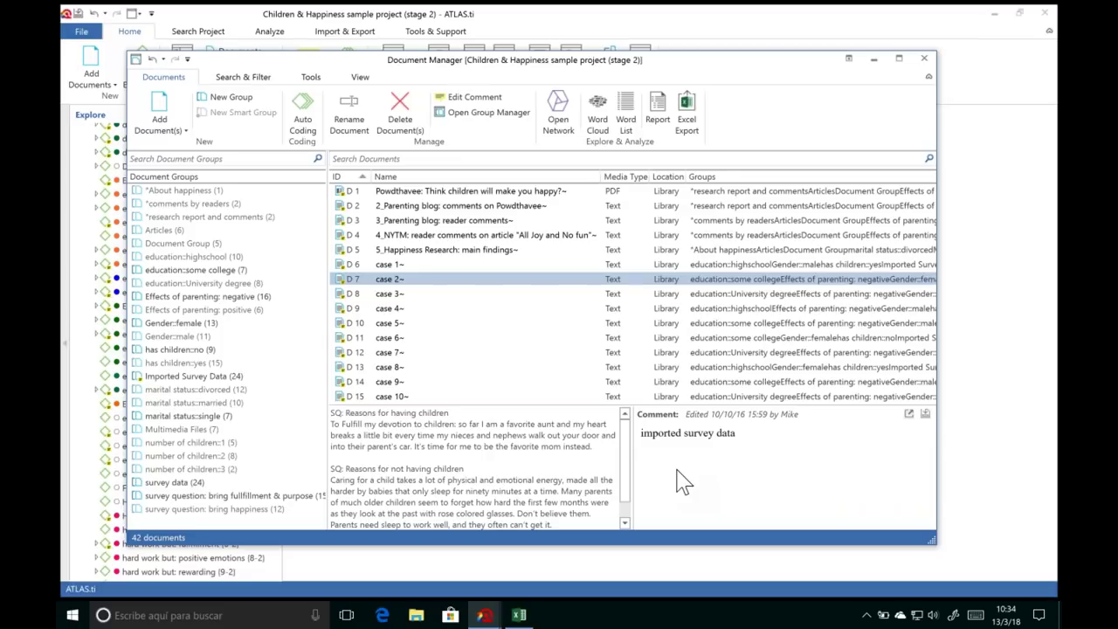
{"action": "left_click", "coordinate": [448, 192]}
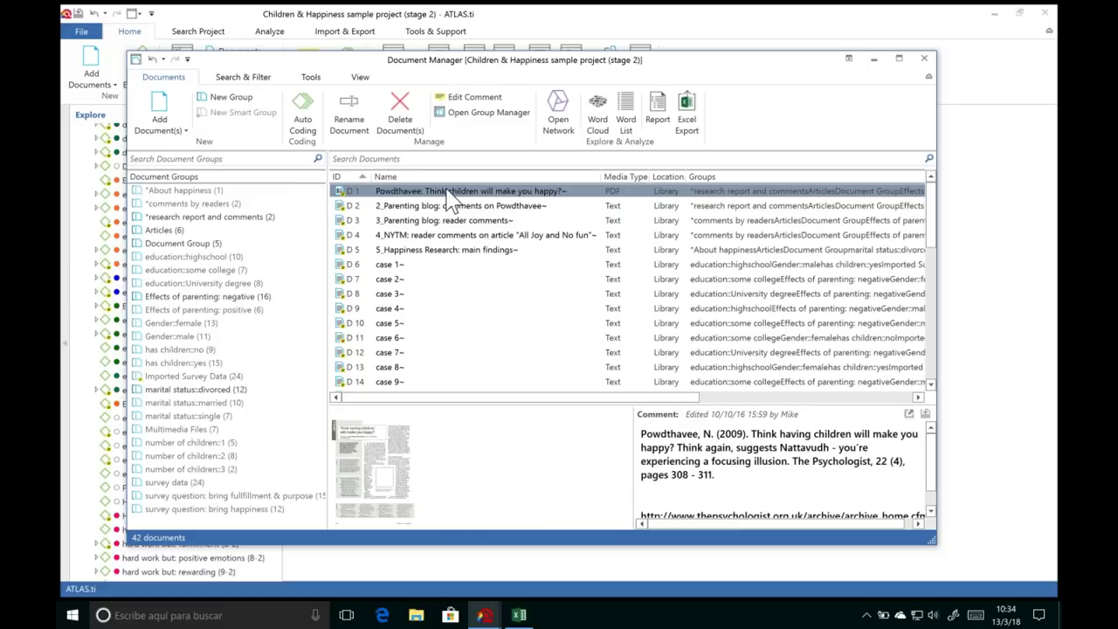
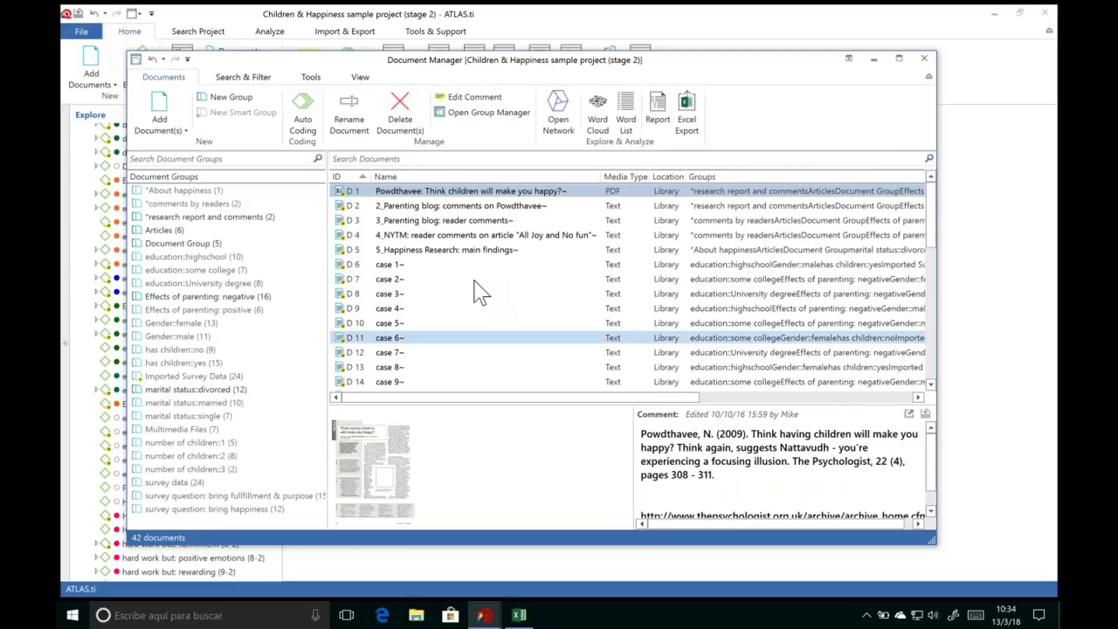
Step: Create a new document group from D 1 to D 5, select case 2 and case 6, and close the manager
{"action": "left_click", "coordinate": [436, 253], "text": "shift"}
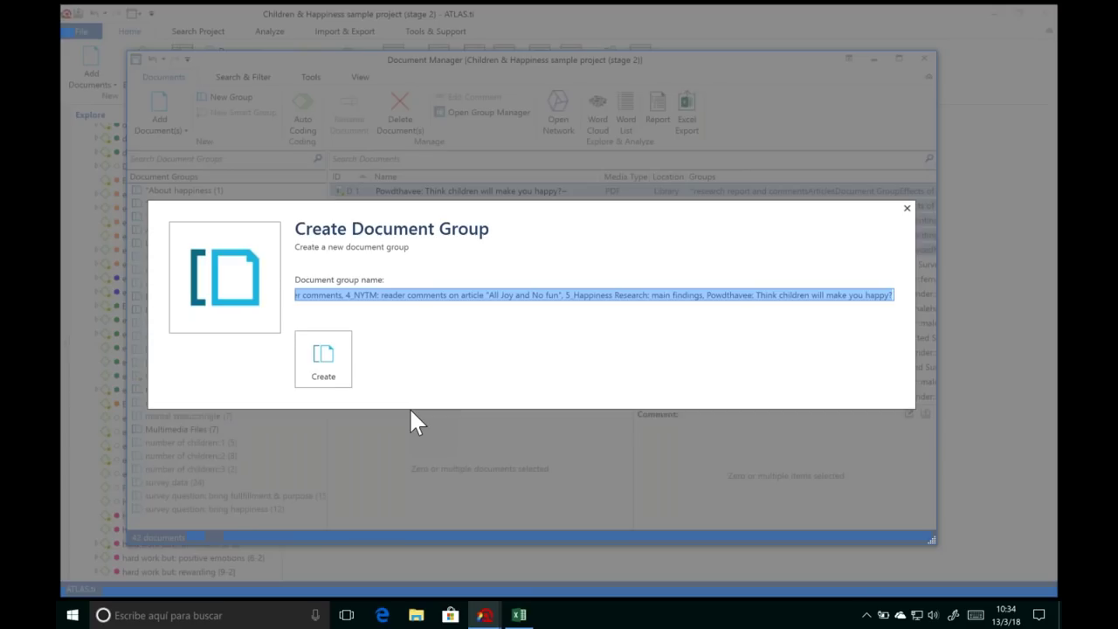
{"action": "left_click", "coordinate": [324, 359]}
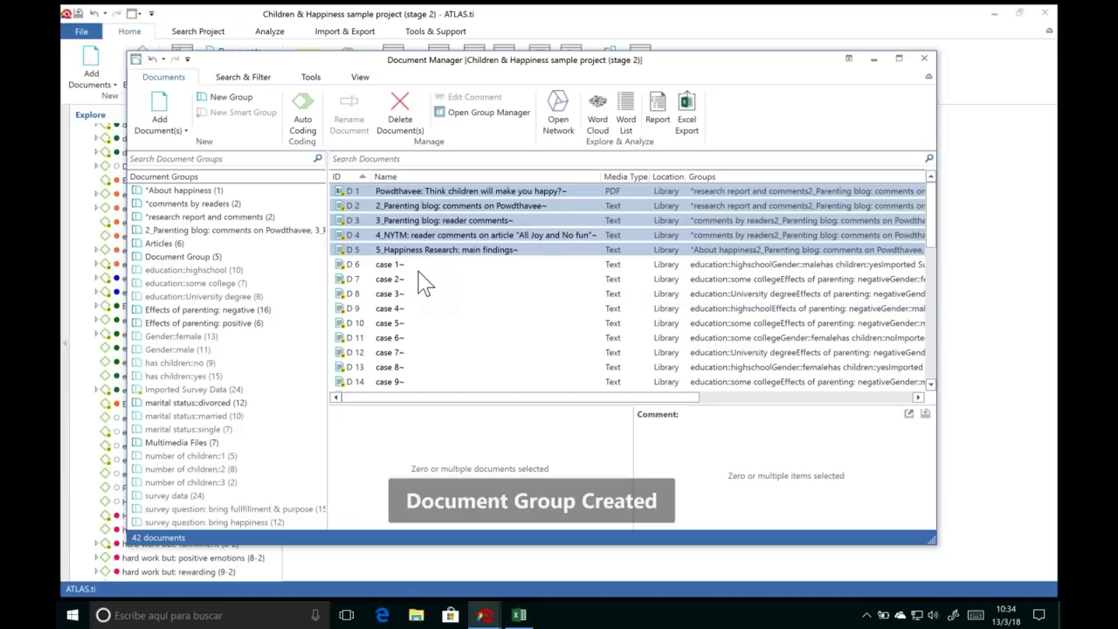
{"action": "left_click", "coordinate": [398, 279]}
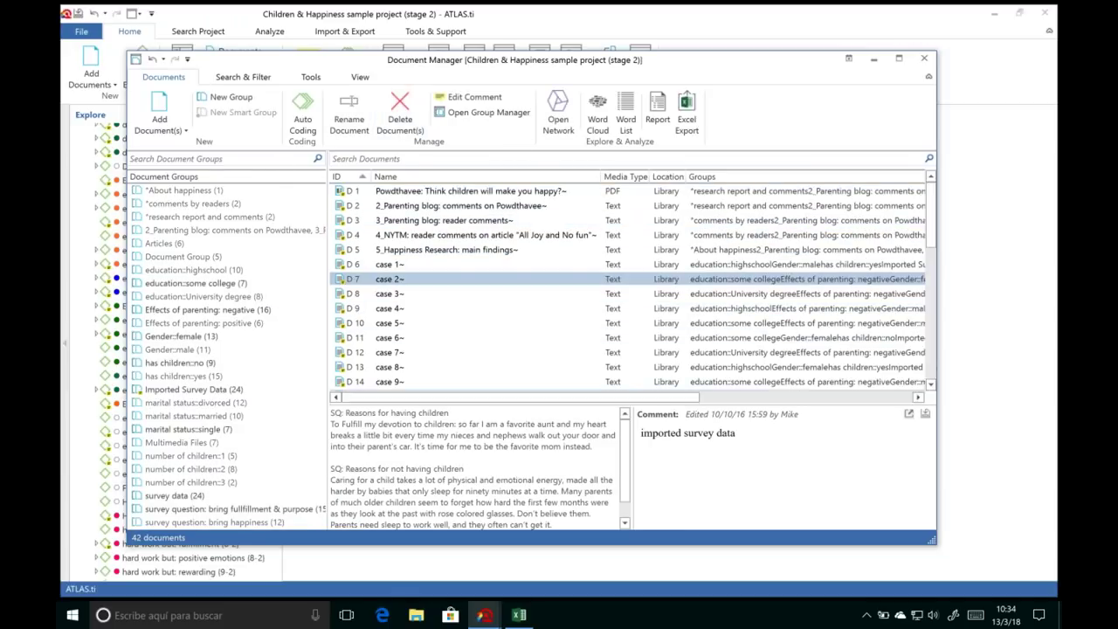
{"action": "left_click", "coordinate": [690, 341], "text": "ctrl"}
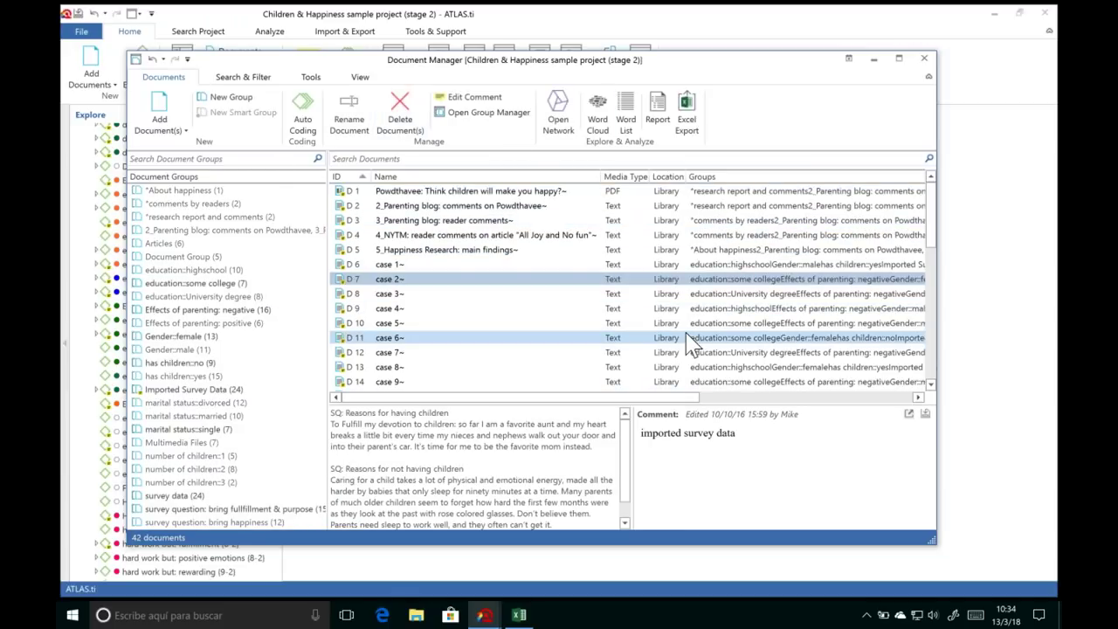
{"action": "left_click", "coordinate": [924, 58]}
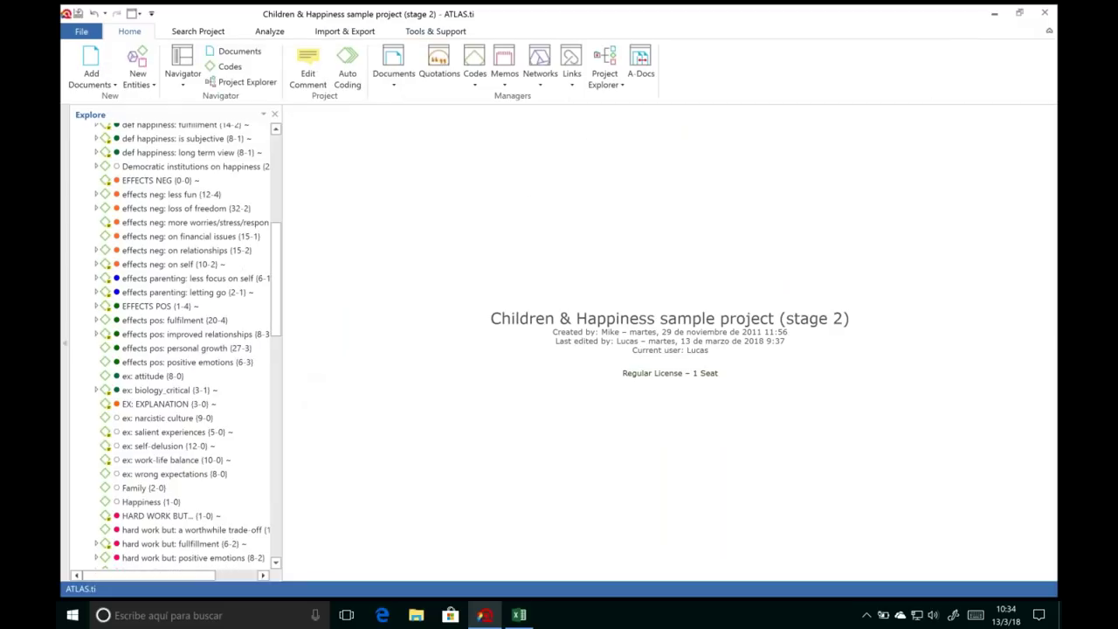
Step: Create a new empty network named 'Definitions of Happiness' from Home > New Entities
{"action": "left_click_drag", "start_coordinate": [280, 332], "coordinate": [280, 188]}
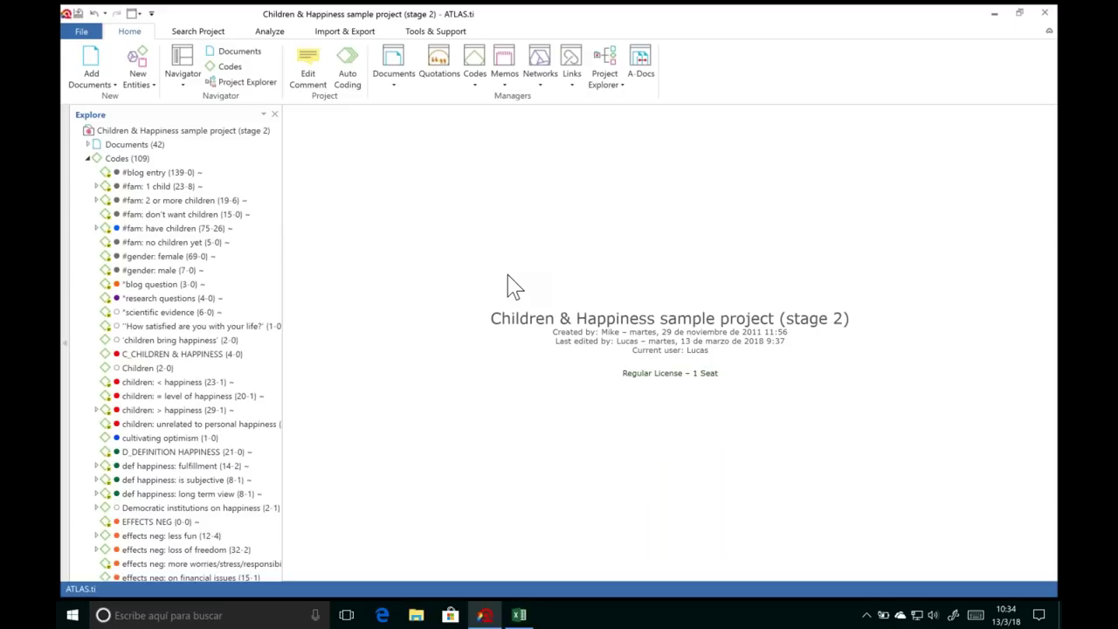
{"action": "left_click", "coordinate": [138, 66]}
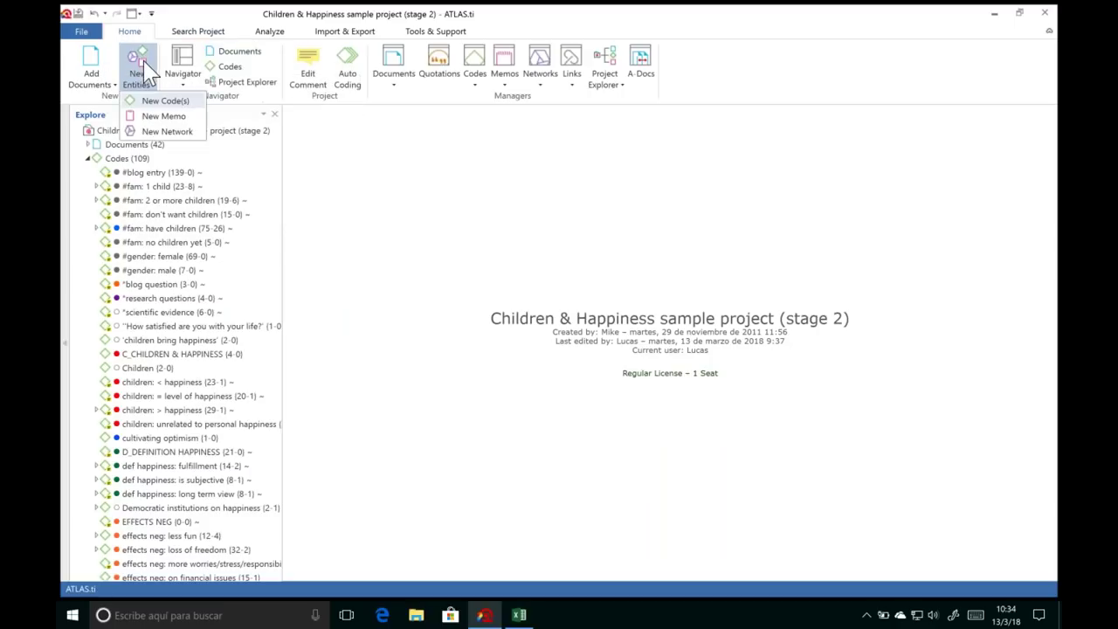
{"action": "left_click", "coordinate": [166, 131]}
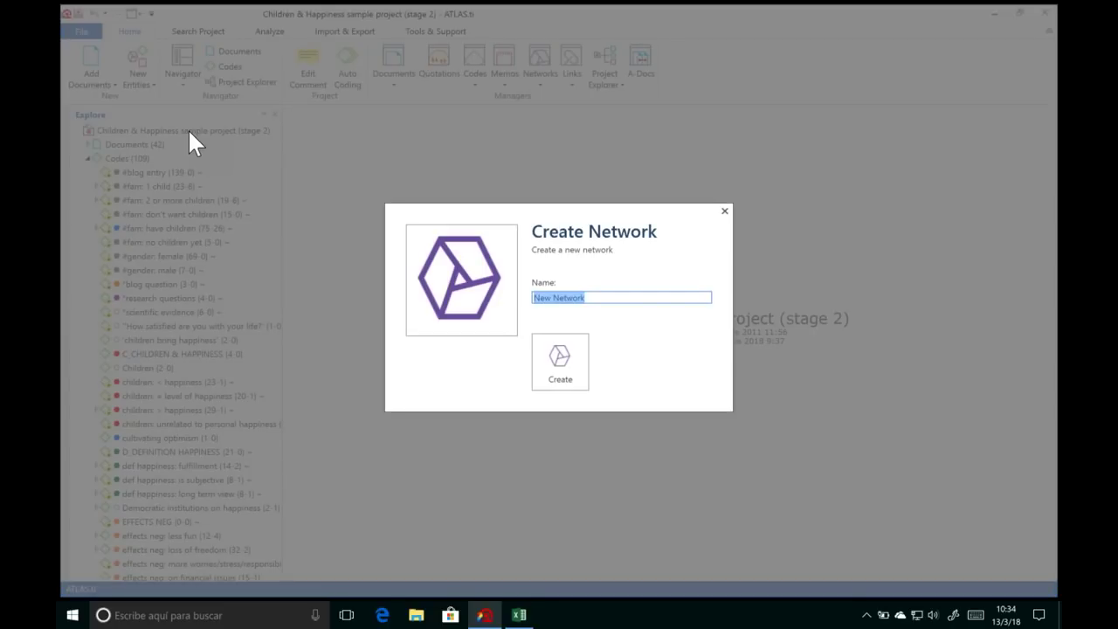
{"action": "type", "text": "Definttions of Happiness"}
{"action": "key", "text": "Return"}
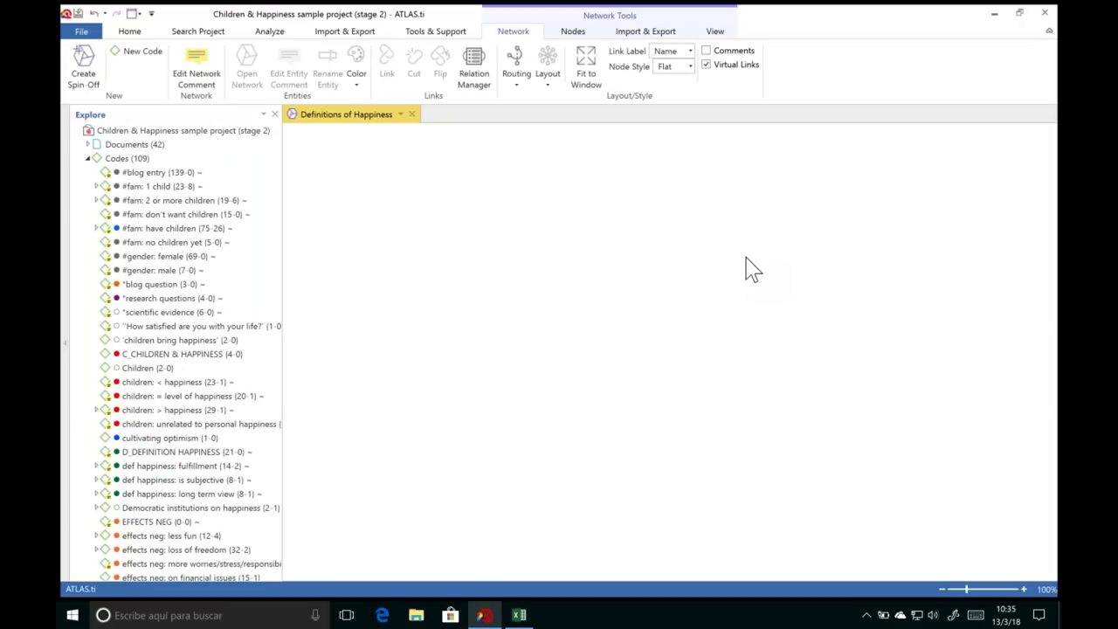
Step: Drag D_DEFINITION HAPPINESS and the fulfillment, is subjective and long term view codes onto the canvas
{"action": "left_click", "coordinate": [88, 158]}
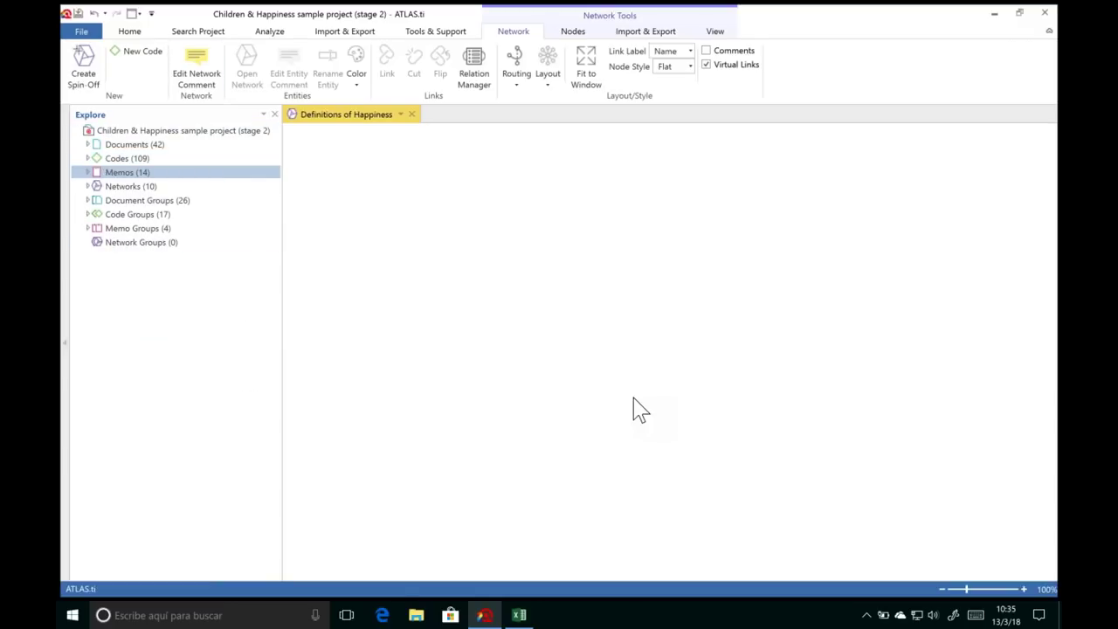
{"action": "left_click", "coordinate": [87, 158]}
{"action": "scroll", "coordinate": [280, 217], "scroll_direction": "down", "scroll_amount": 5}
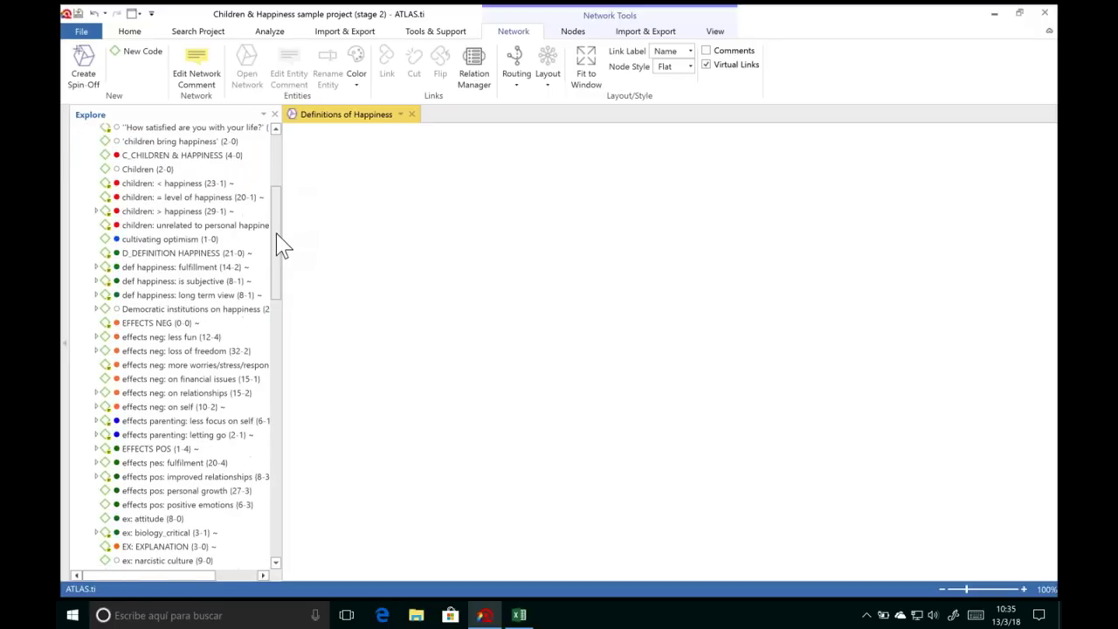
{"action": "left_click_drag", "start_coordinate": [153, 252], "coordinate": [649, 189]}
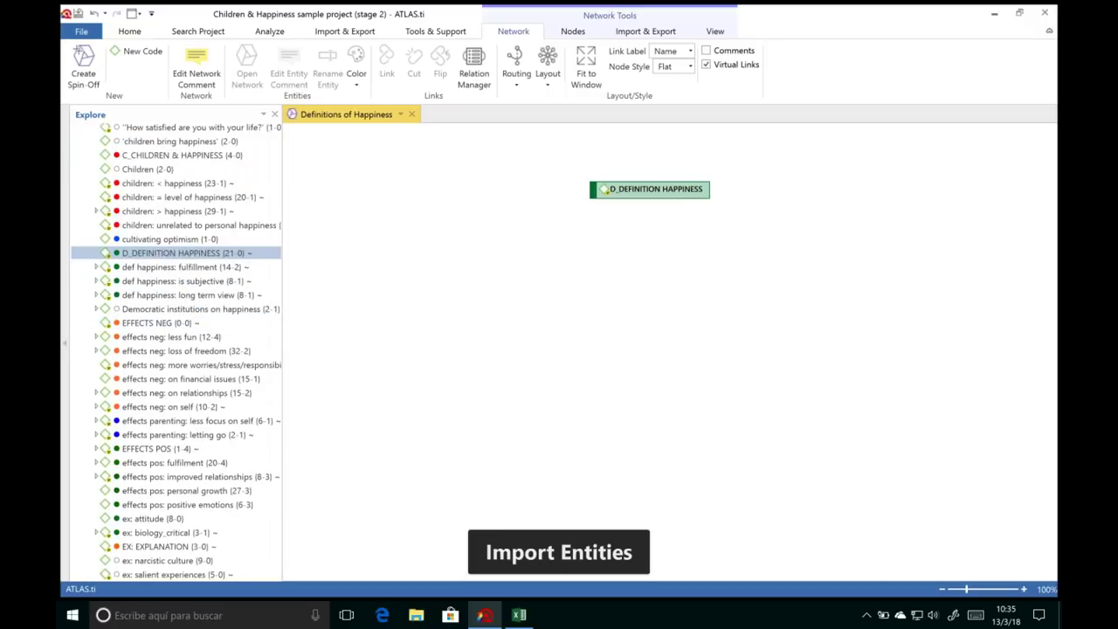
{"action": "left_click_drag", "start_coordinate": [210, 267], "coordinate": [693, 313]}
{"action": "left_click_drag", "start_coordinate": [209, 294], "coordinate": [852, 269]}
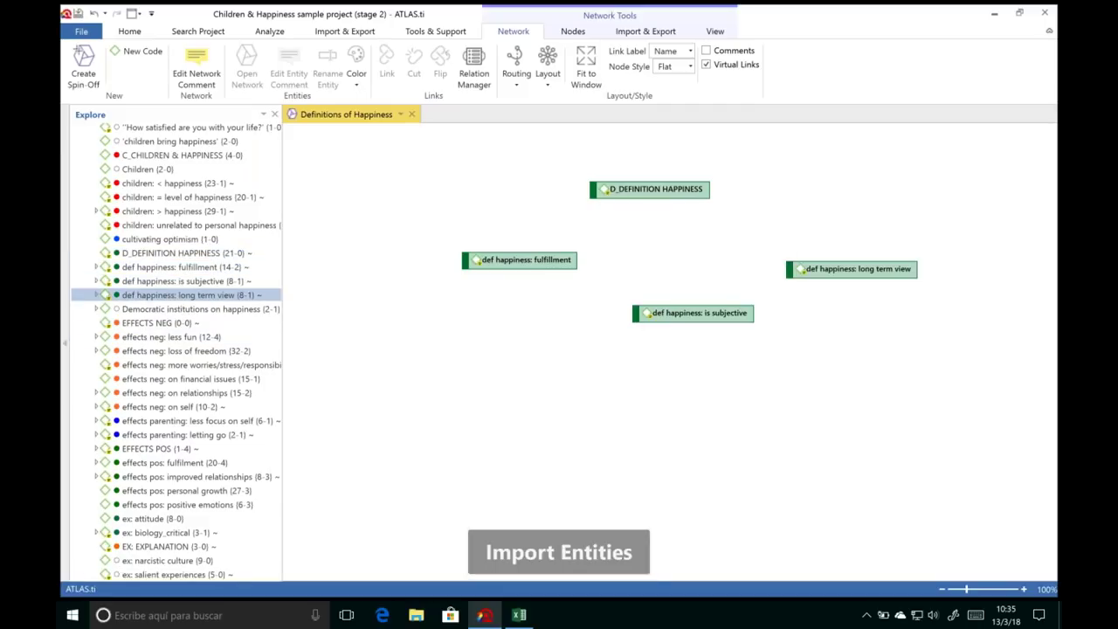
Step: Arrange the nodes with D_DEFINITION HAPPINESS on top and the three definition codes below
{"action": "left_click_drag", "start_coordinate": [627, 188], "coordinate": [660, 188]}
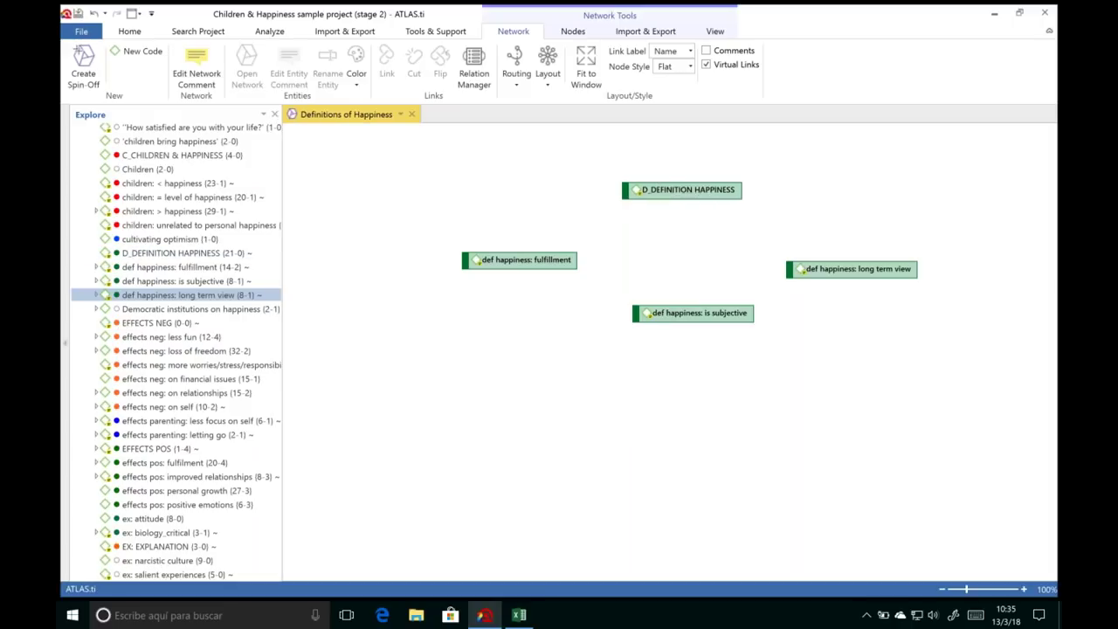
{"action": "left_click_drag", "start_coordinate": [542, 260], "coordinate": [548, 304]}
{"action": "left_click_drag", "start_coordinate": [833, 268], "coordinate": [844, 297]}
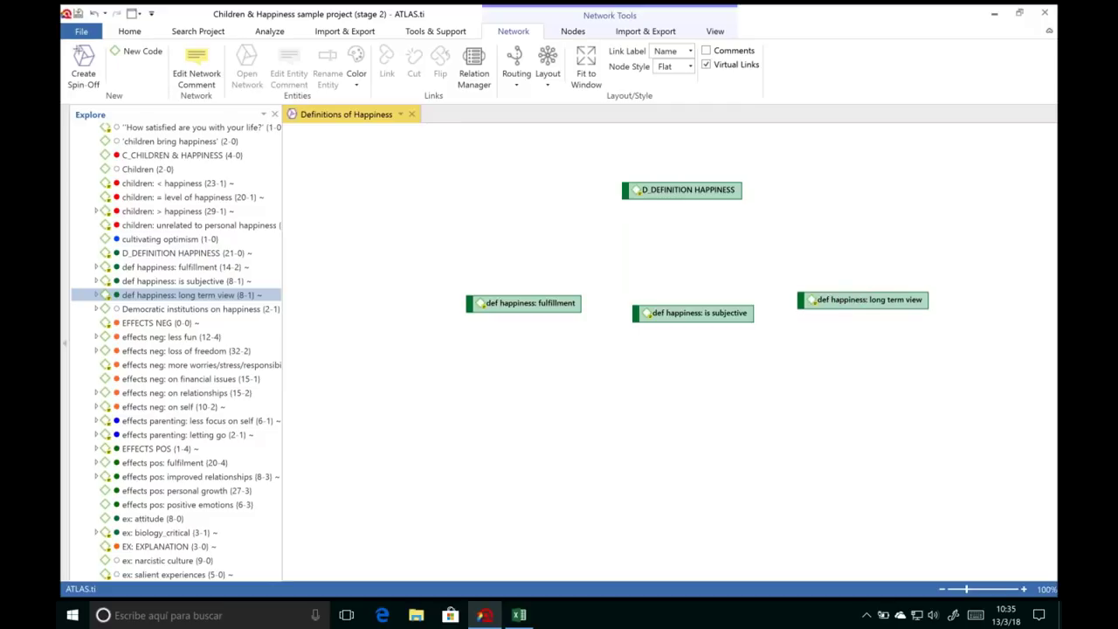
{"action": "left_click_drag", "start_coordinate": [694, 198], "coordinate": [702, 199]}
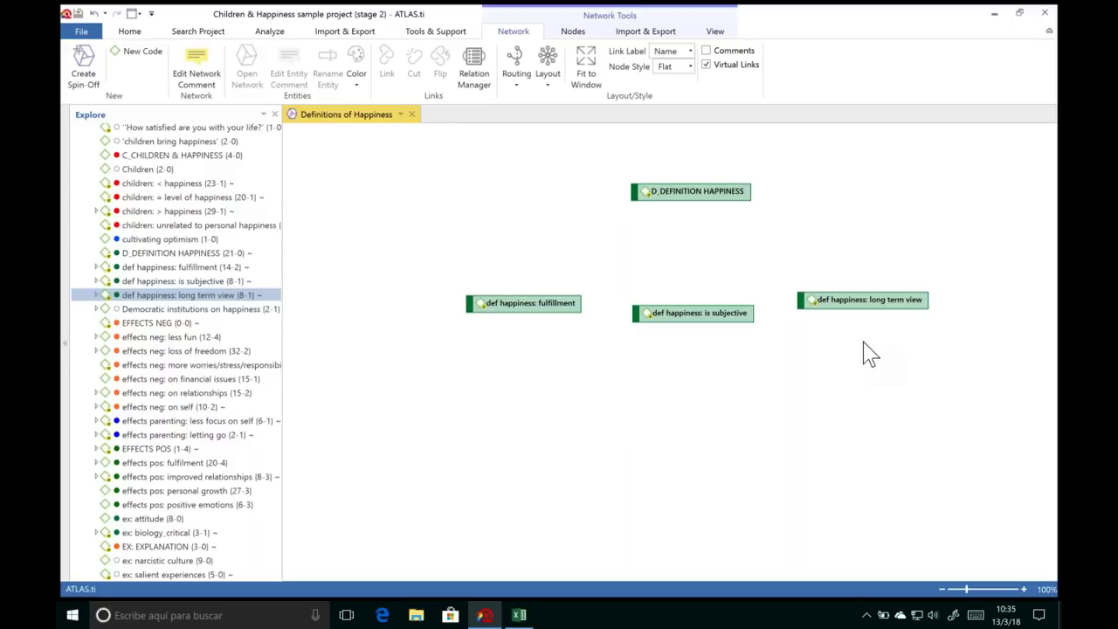
{"action": "left_click", "coordinate": [524, 303]}
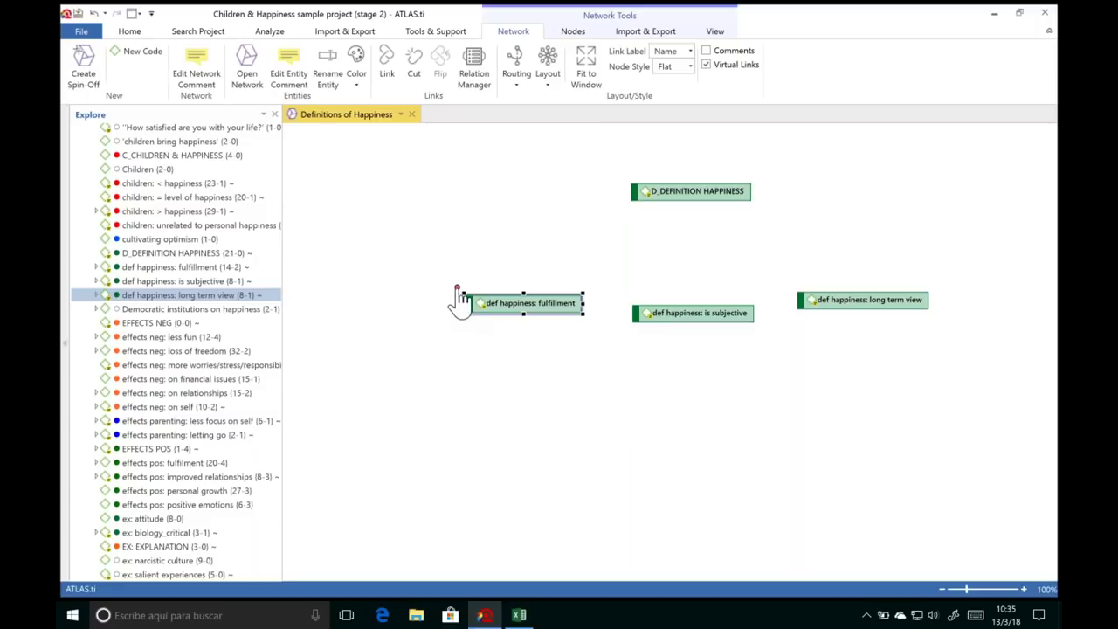
Step: Link fulfillment, is subjective and long term view to D_DEFINITION HAPPINESS, each with an 'is a' relation
{"action": "left_click_drag", "start_coordinate": [457, 289], "coordinate": [694, 196]}
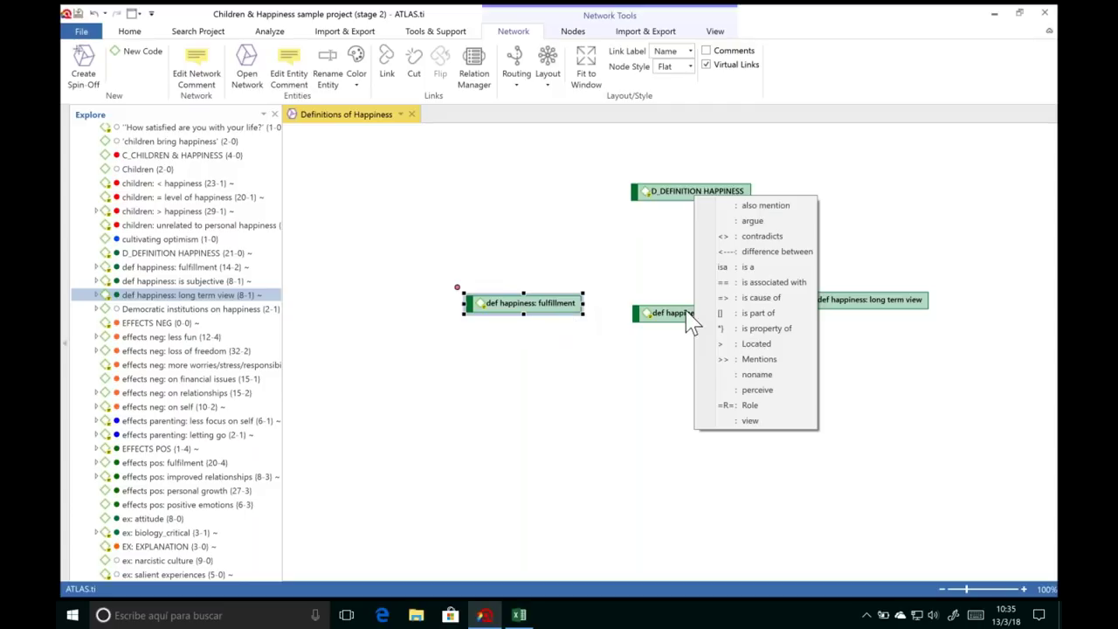
{"action": "left_click", "coordinate": [755, 268]}
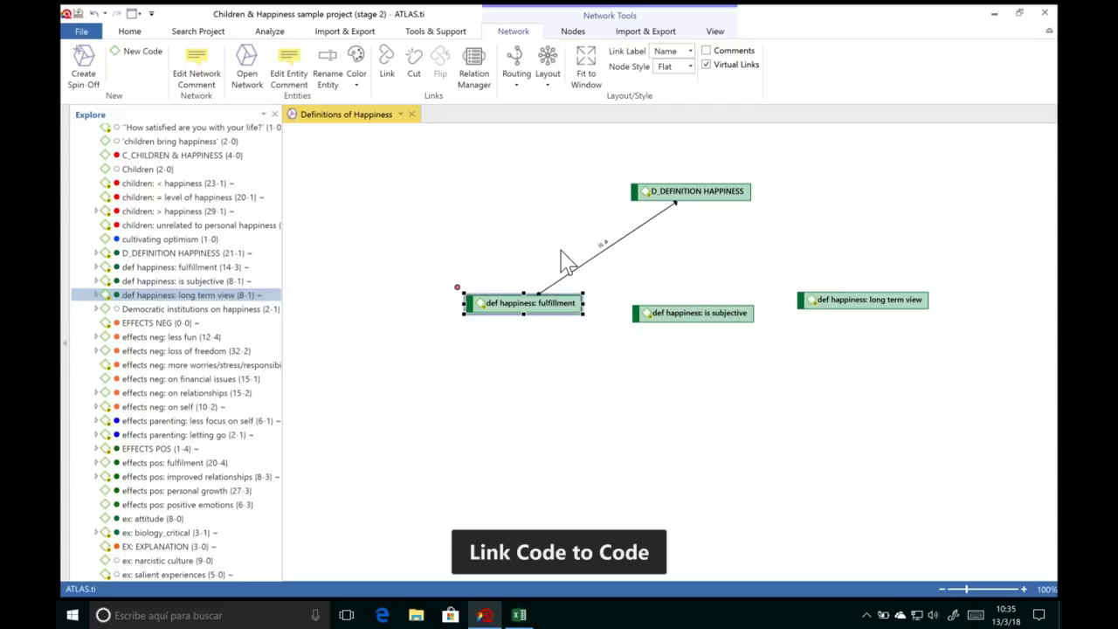
{"action": "left_click", "coordinate": [671, 312]}
{"action": "left_click_drag", "start_coordinate": [623, 298], "coordinate": [689, 198]}
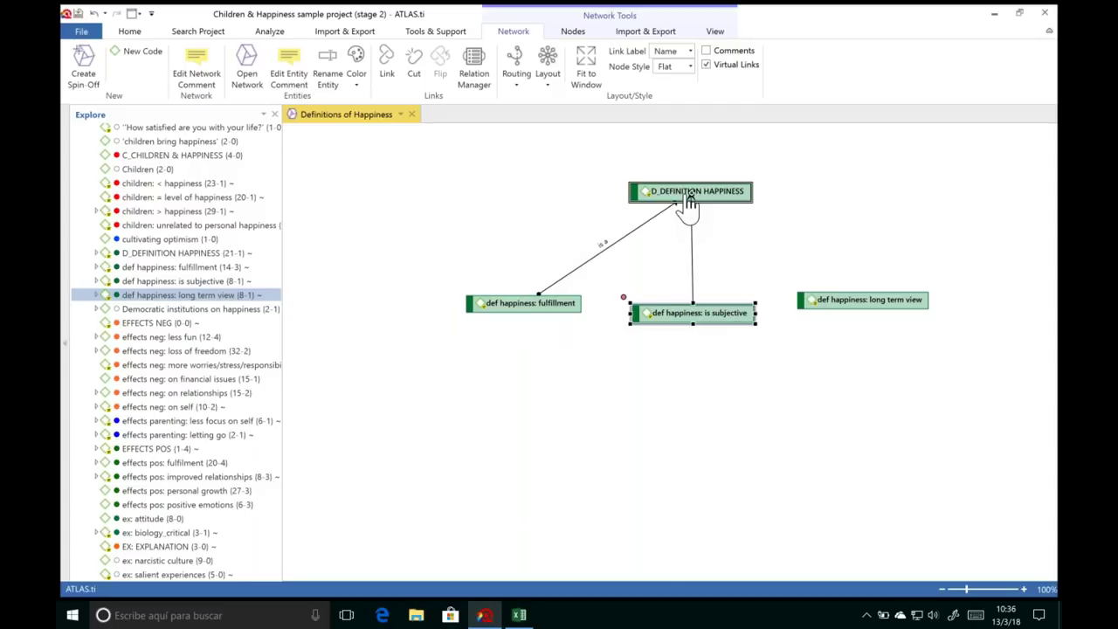
{"action": "left_click", "coordinate": [734, 267]}
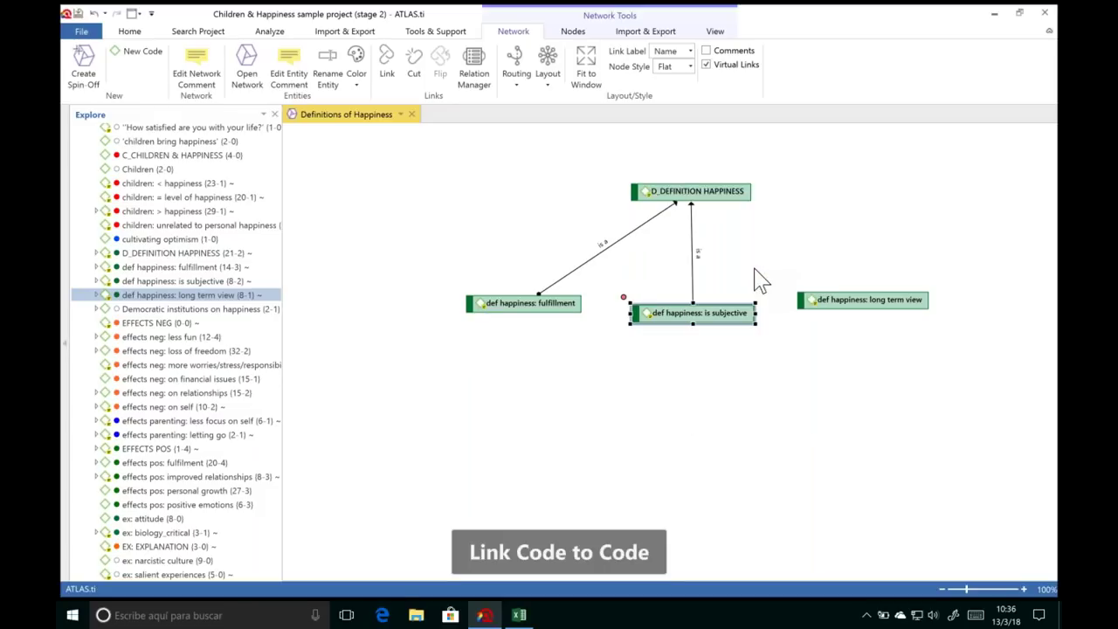
{"action": "left_click", "coordinate": [797, 297]}
{"action": "left_click_drag", "start_coordinate": [788, 285], "coordinate": [719, 189]}
{"action": "left_click", "coordinate": [774, 258]}
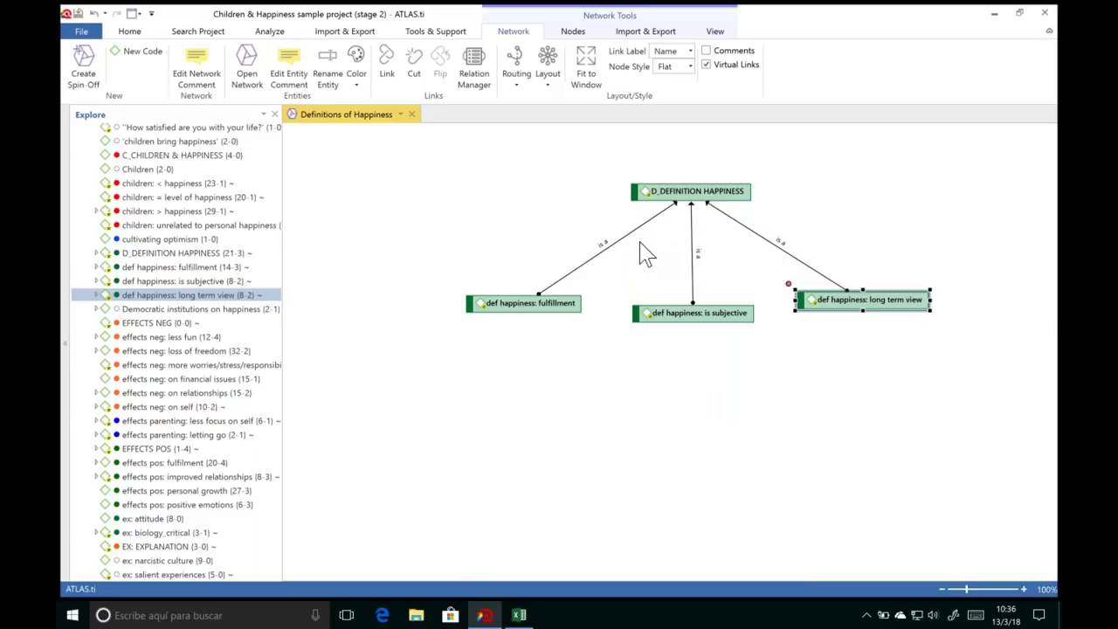
{"action": "left_click", "coordinate": [609, 248]}
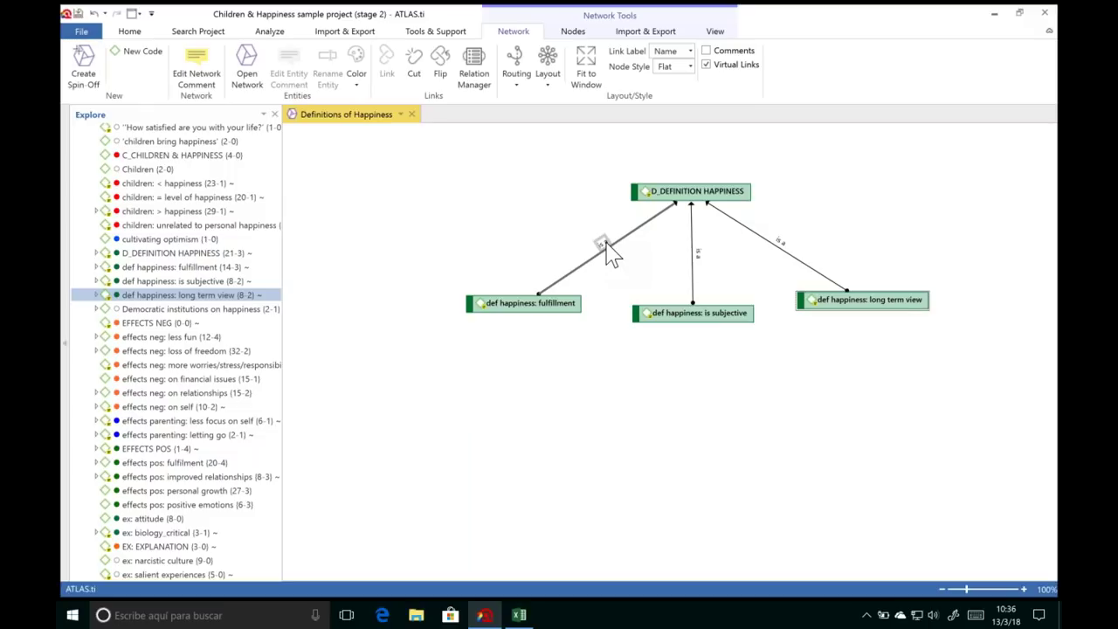
{"action": "left_click", "coordinate": [739, 269]}
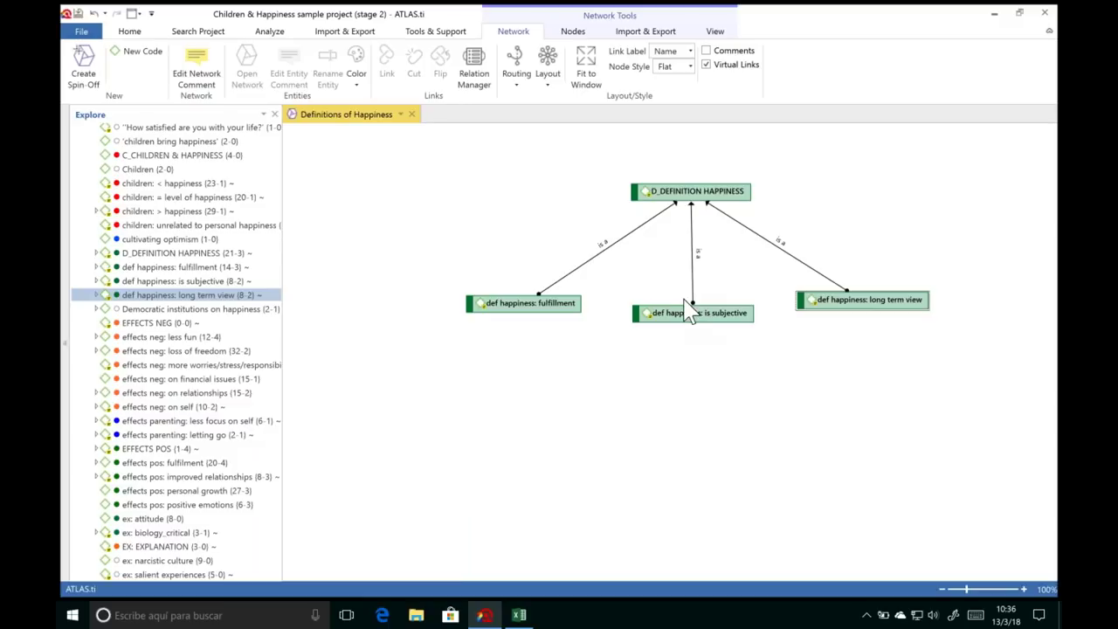
Step: Turn on Comments and Show Frequencies for the nodes and move the fulfillment node further left
{"action": "left_click", "coordinate": [712, 39]}
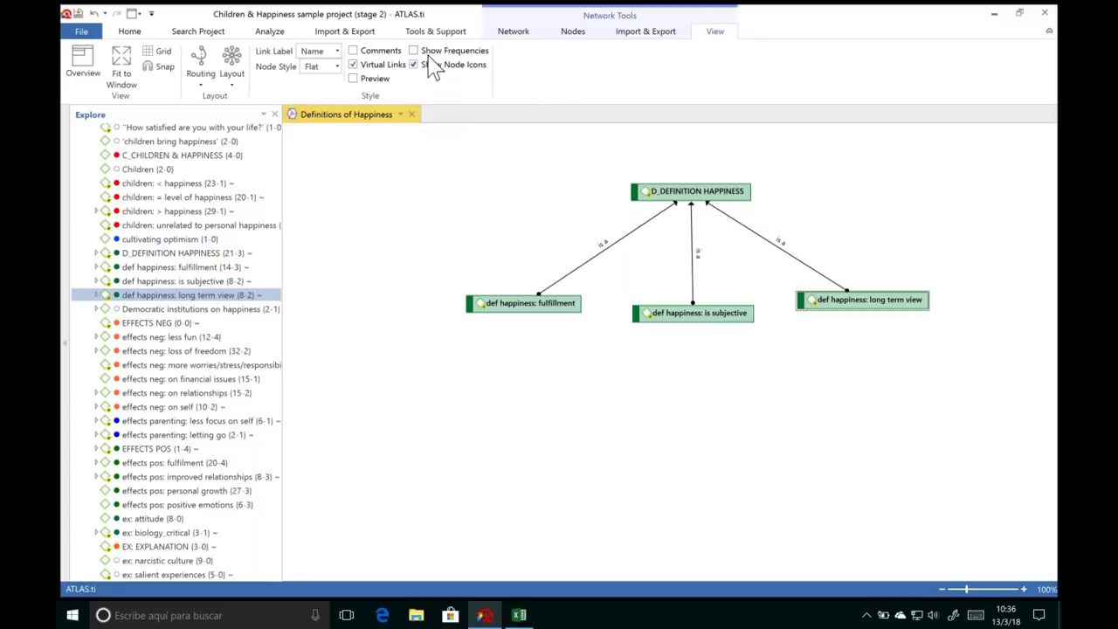
{"action": "left_click", "coordinate": [353, 51]}
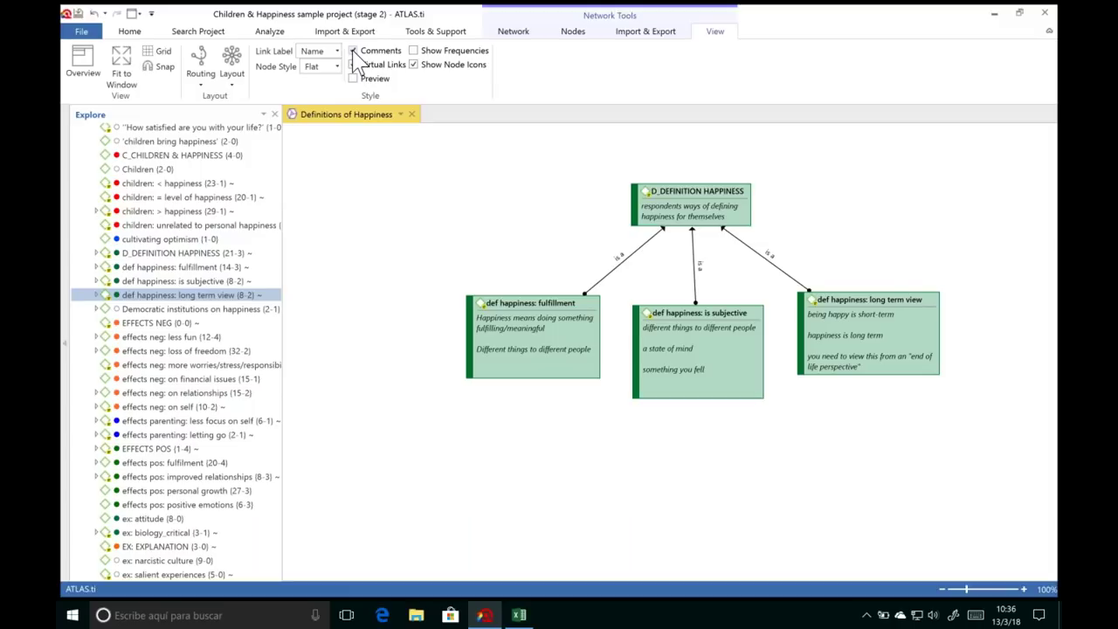
{"action": "left_click", "coordinate": [415, 53]}
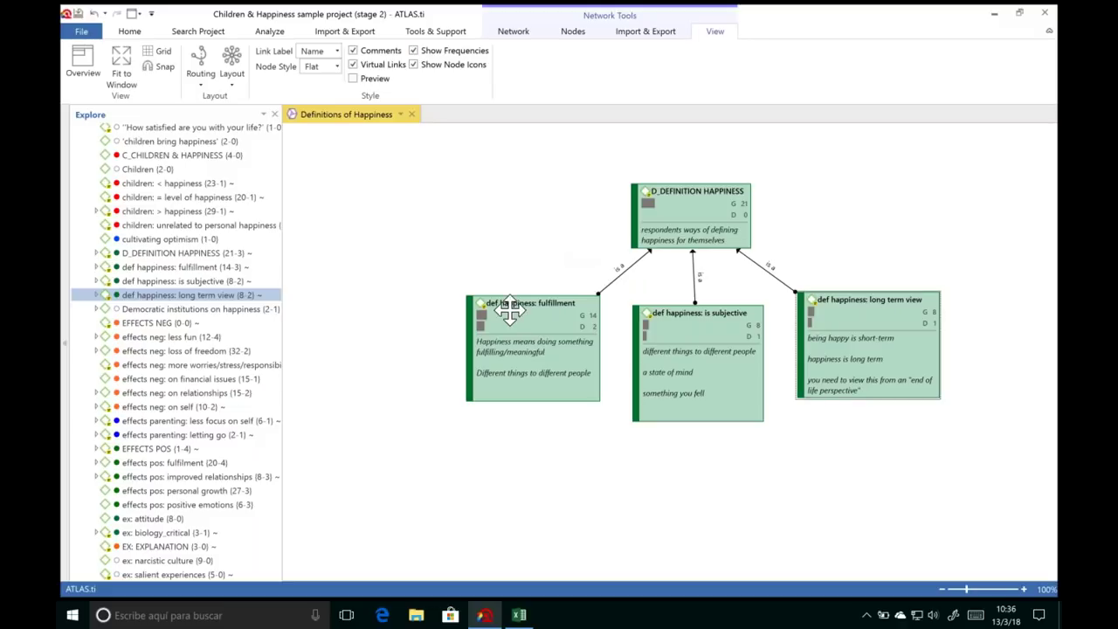
{"action": "left_click_drag", "start_coordinate": [568, 316], "coordinate": [517, 305]}
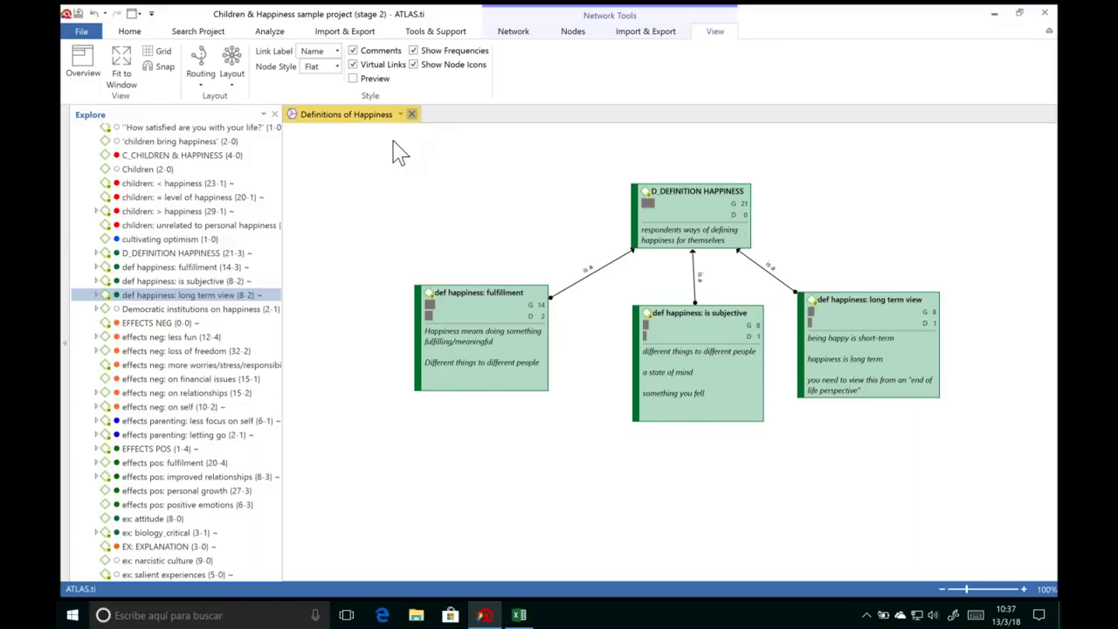
Step: Close the Definitions of Happiness network and reopen it from the Networks list
{"action": "left_click", "coordinate": [411, 115]}
{"action": "scroll", "coordinate": [280, 320], "scroll_direction": "down", "scroll_amount": 15}
{"action": "scroll", "coordinate": [281, 432], "scroll_direction": "down", "scroll_amount": 5}
{"action": "left_click", "coordinate": [90, 517]}
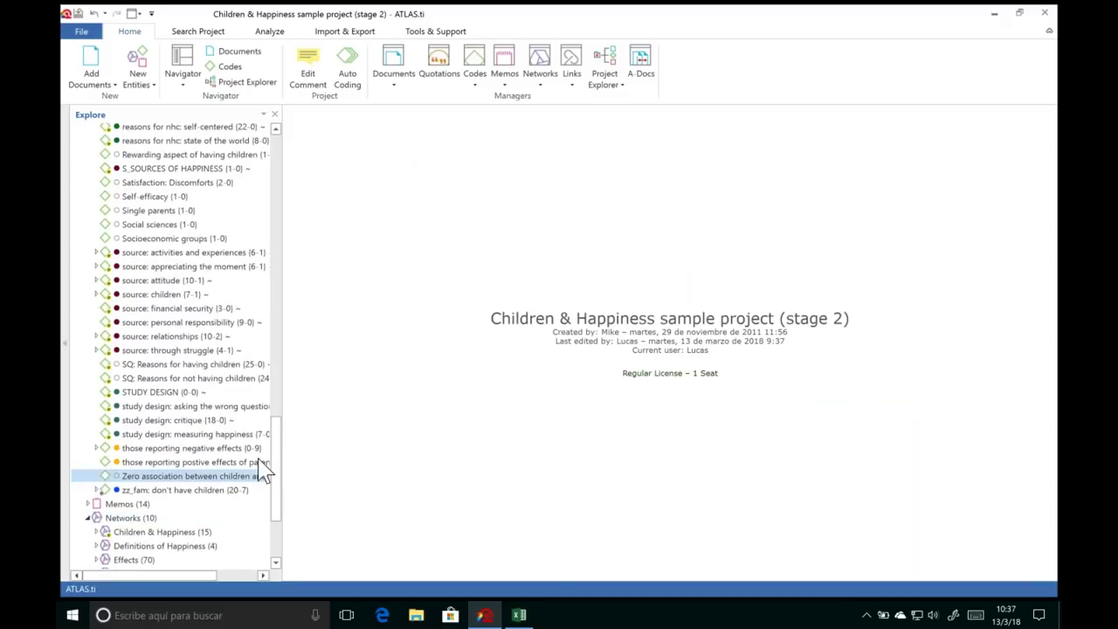
{"action": "scroll", "coordinate": [278, 524], "scroll_direction": "down", "scroll_amount": 4}
{"action": "left_click", "coordinate": [175, 396]}
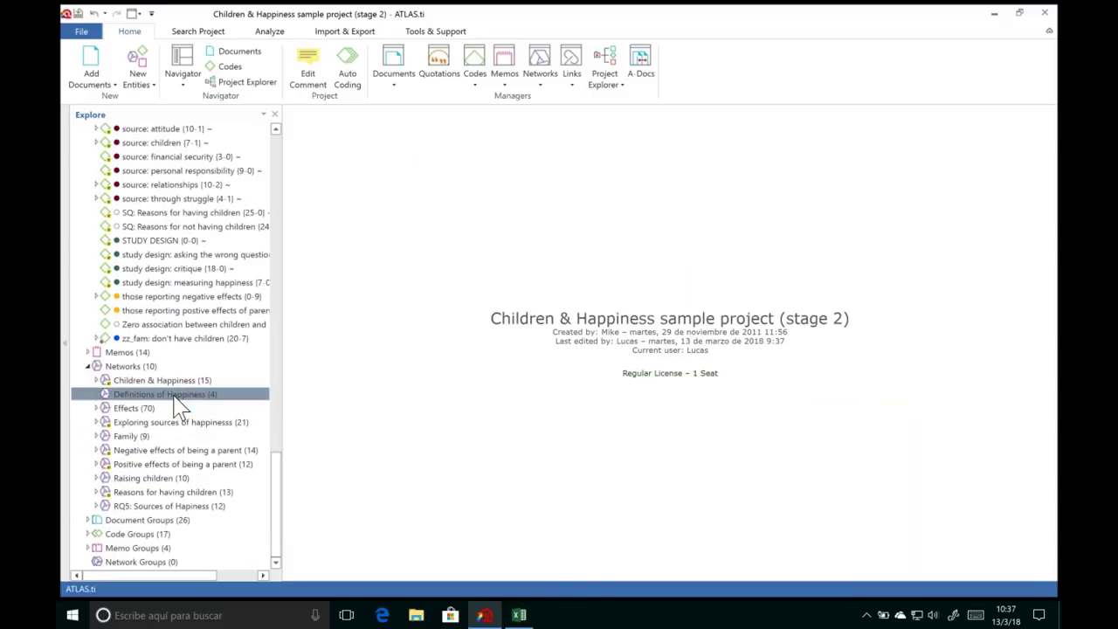
{"action": "double_click", "coordinate": [175, 396]}
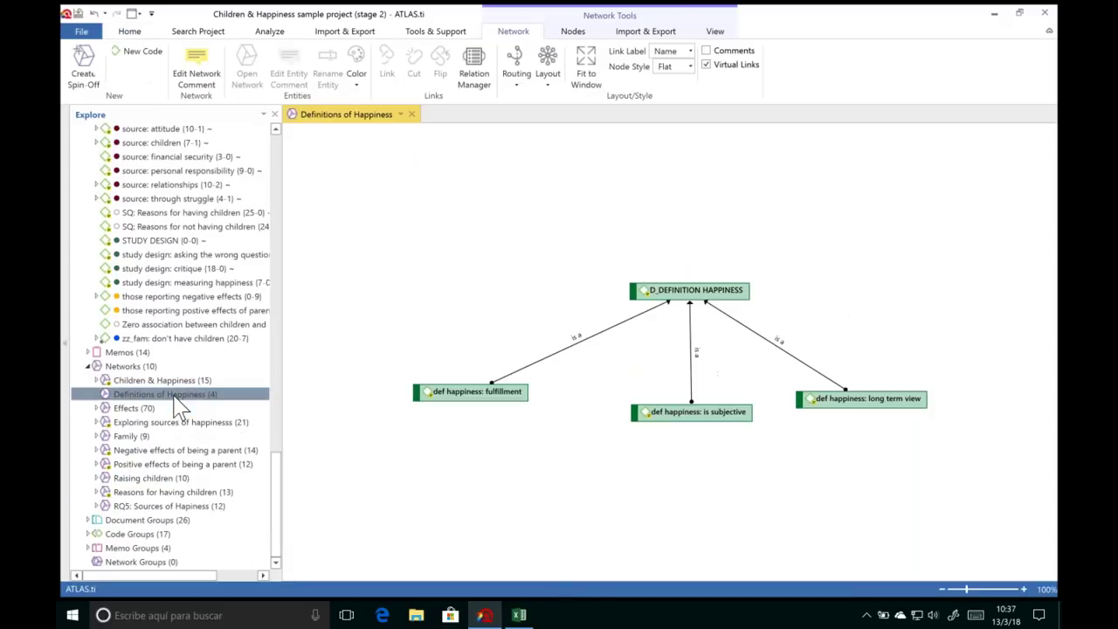
Step: Show code frequencies and comments on the network nodes
{"action": "left_click", "coordinate": [715, 31]}
{"action": "left_click", "coordinate": [414, 50]}
{"action": "left_click", "coordinate": [353, 50]}
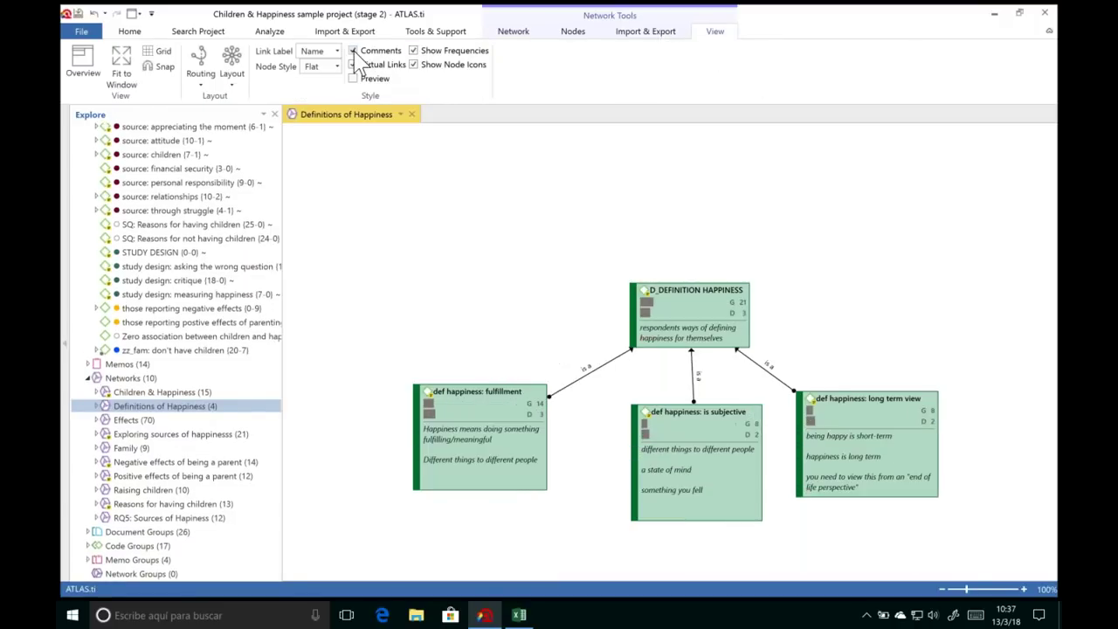
Step: Move all four code nodes higher, shifting long term view further right
{"action": "left_click_drag", "start_coordinate": [735, 325], "coordinate": [735, 249]}
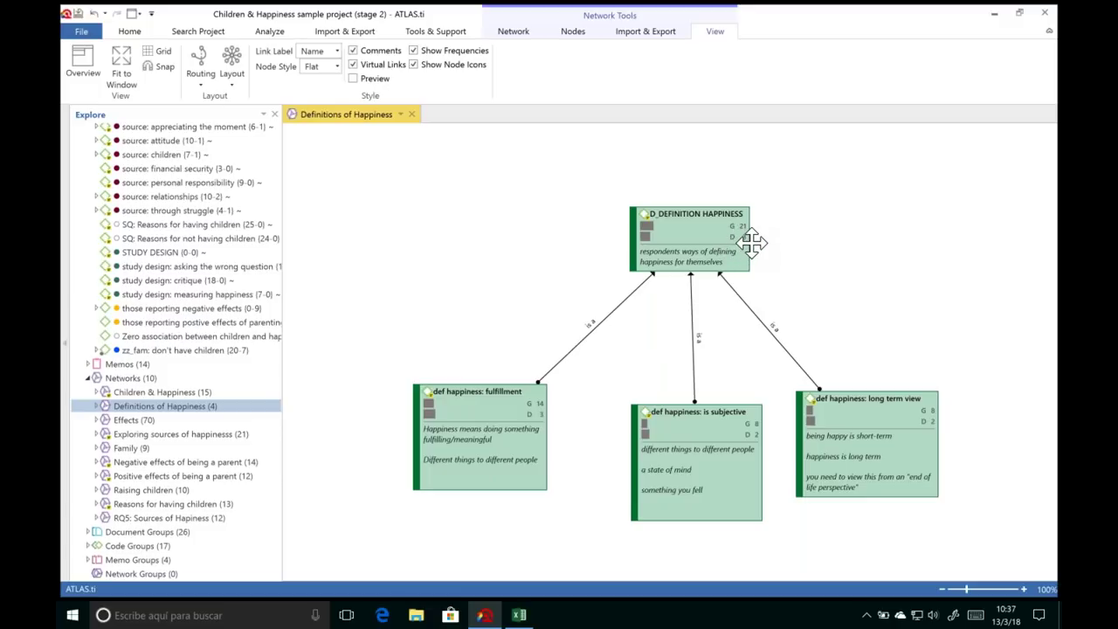
{"action": "left_click_drag", "start_coordinate": [500, 405], "coordinate": [498, 342]}
{"action": "left_click_drag", "start_coordinate": [698, 428], "coordinate": [698, 380]}
{"action": "left_click_drag", "start_coordinate": [827, 407], "coordinate": [911, 319]}
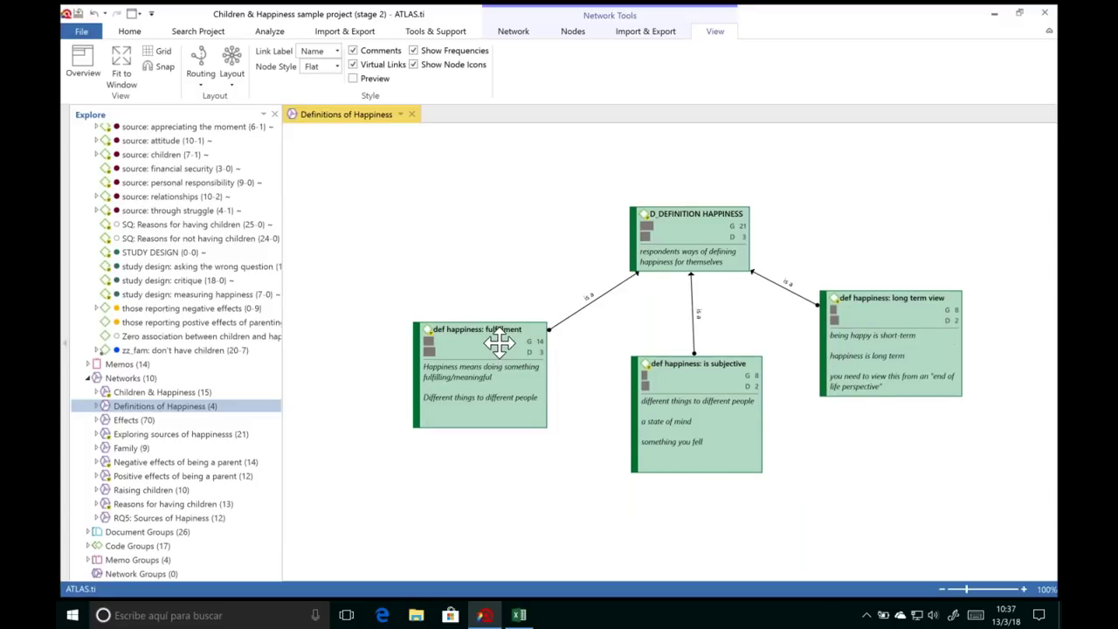
{"action": "left_click_drag", "start_coordinate": [500, 332], "coordinate": [500, 322]}
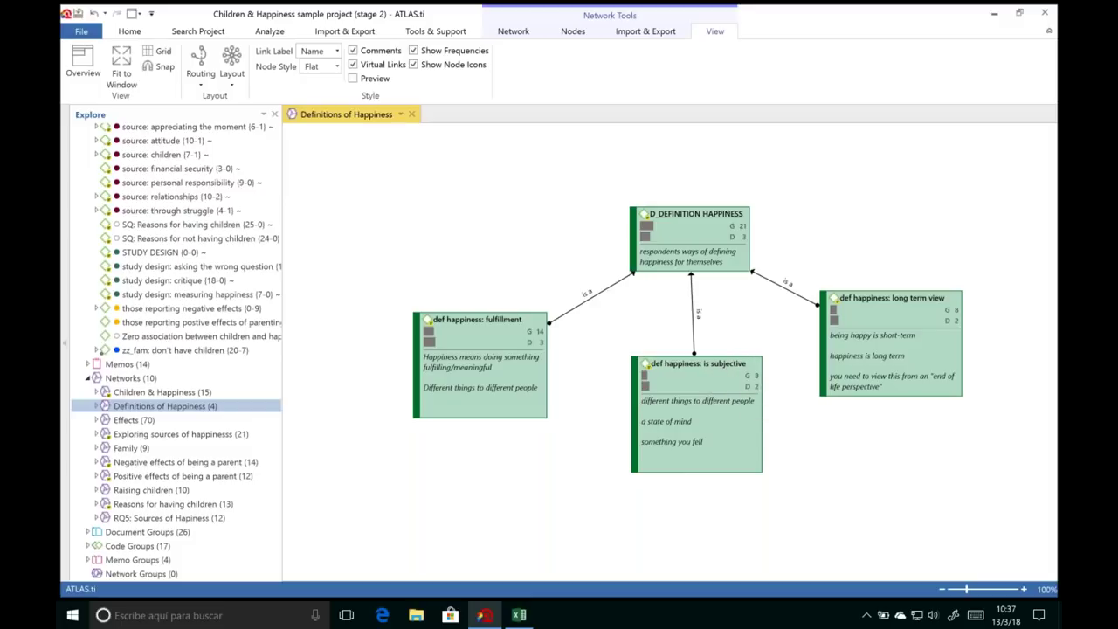
Step: Import the is subjective code's quotation neighbors into the network
{"action": "right_click", "coordinate": [685, 375]}
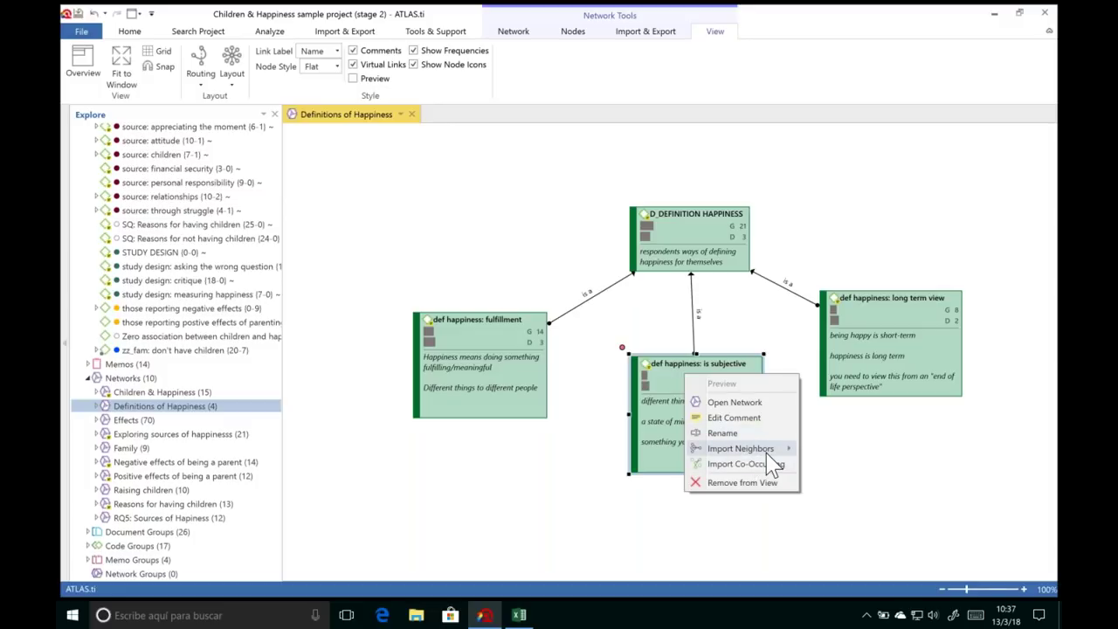
{"action": "mouse_move", "coordinate": [768, 451]}
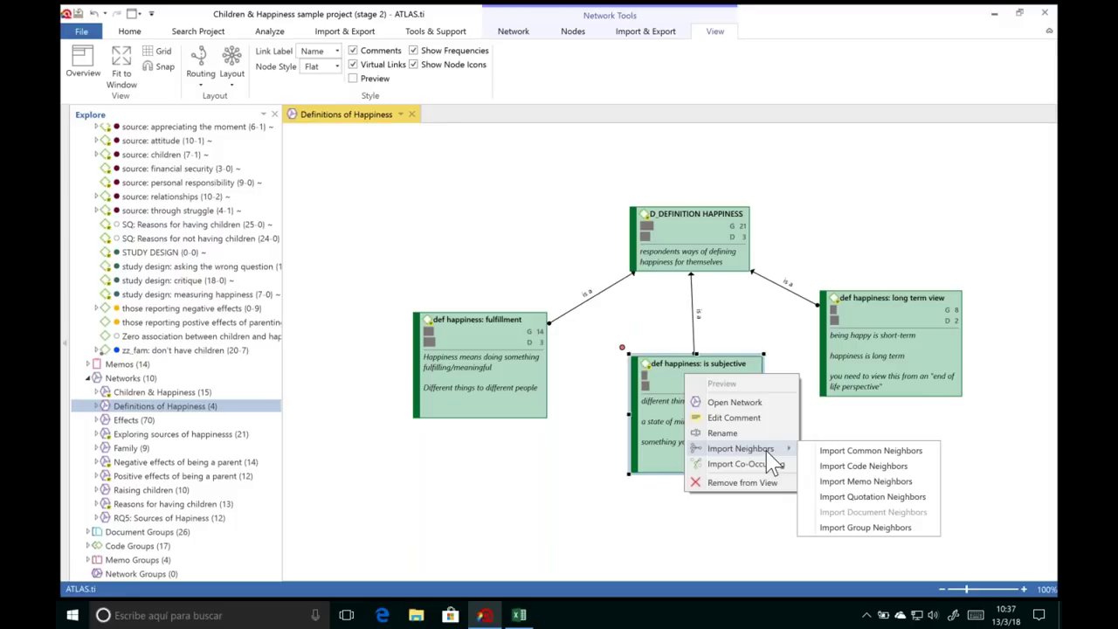
{"action": "left_click", "coordinate": [863, 498]}
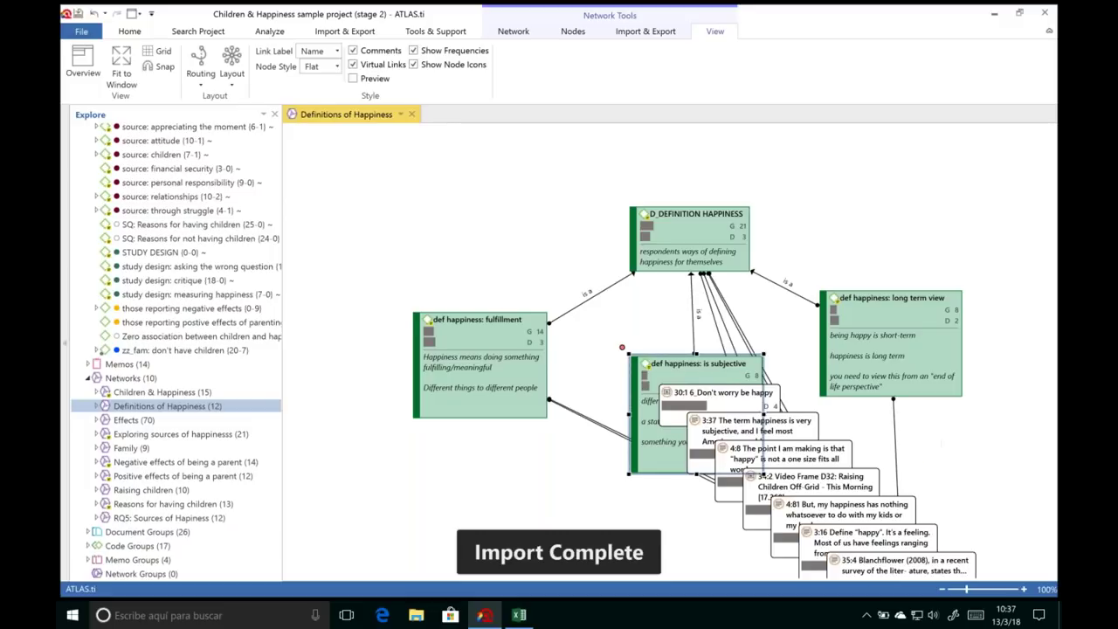
{"action": "scroll", "coordinate": [917, 454], "scroll_direction": "down", "scroll_amount": 3}
Step: Spread quotations 41:1, 35:4, 3:37, 3:16, 4:81, 34:2, 4:8 and 30:1 apart around the codes
{"action": "left_click_drag", "start_coordinate": [917, 452], "coordinate": [428, 371]}
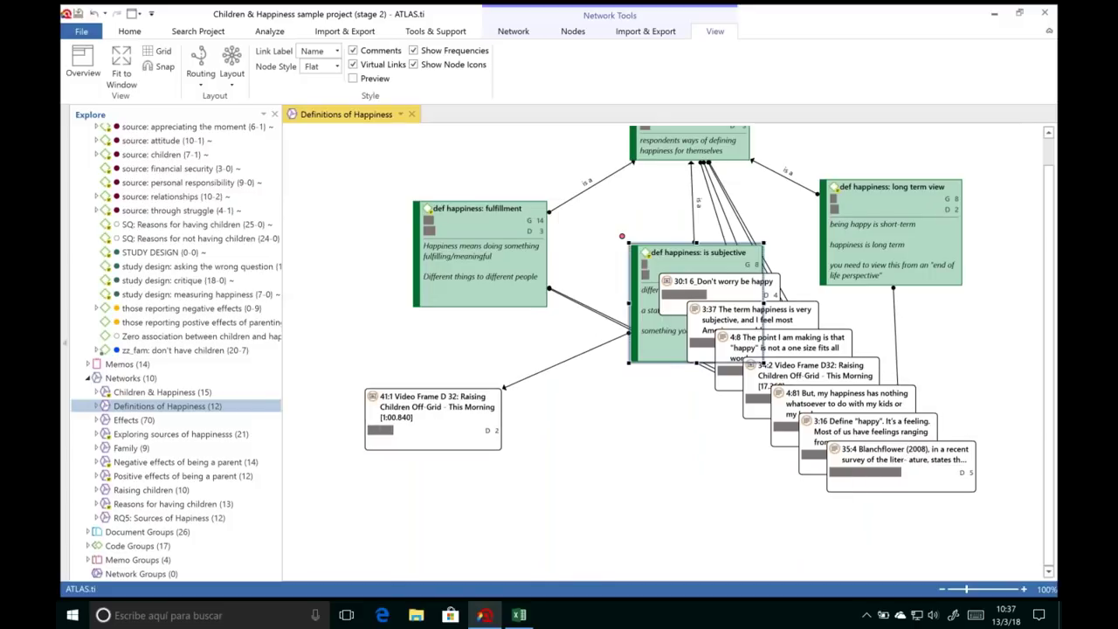
{"action": "left_click_drag", "start_coordinate": [690, 316], "coordinate": [675, 278]}
{"action": "left_click_drag", "start_coordinate": [842, 472], "coordinate": [575, 476]}
{"action": "left_click_drag", "start_coordinate": [690, 345], "coordinate": [462, 516]}
{"action": "left_click_drag", "start_coordinate": [454, 404], "coordinate": [458, 505]}
{"action": "left_click_drag", "start_coordinate": [845, 442], "coordinate": [916, 377]}
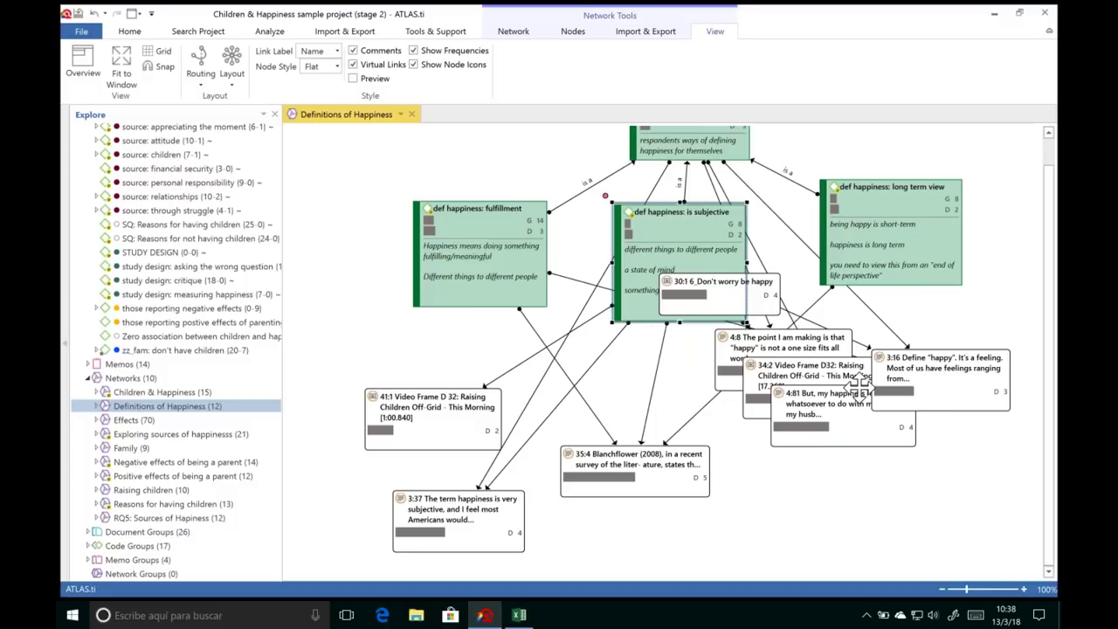
{"action": "left_click_drag", "start_coordinate": [832, 408], "coordinate": [835, 475]}
{"action": "left_click_drag", "start_coordinate": [813, 371], "coordinate": [698, 519]}
{"action": "left_click_drag", "start_coordinate": [784, 349], "coordinate": [801, 374]}
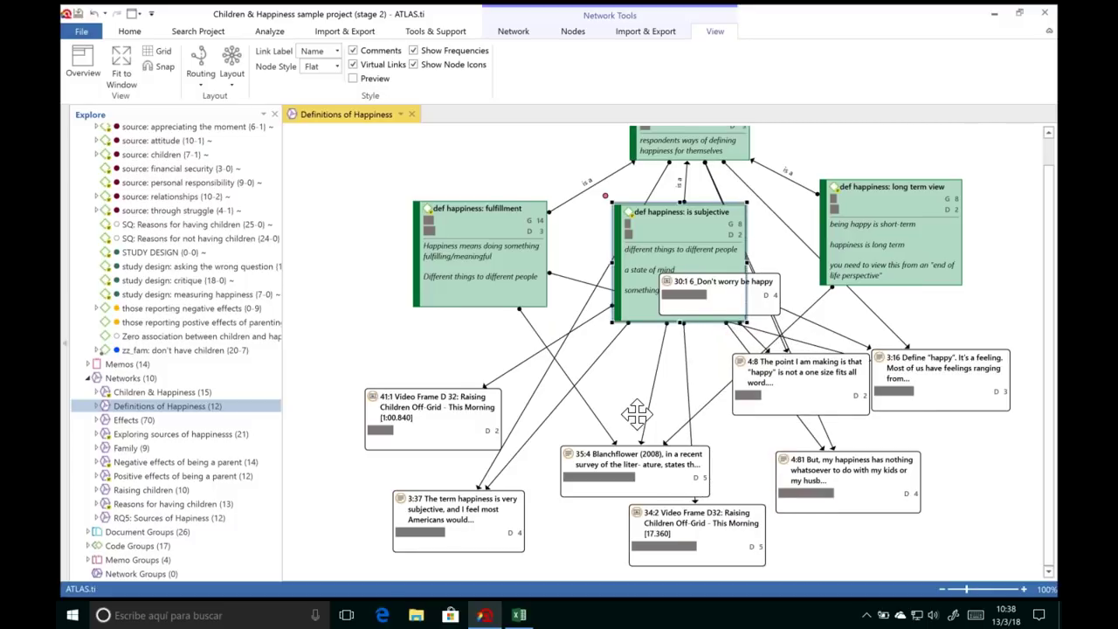
{"action": "left_click_drag", "start_coordinate": [751, 284], "coordinate": [653, 370]}
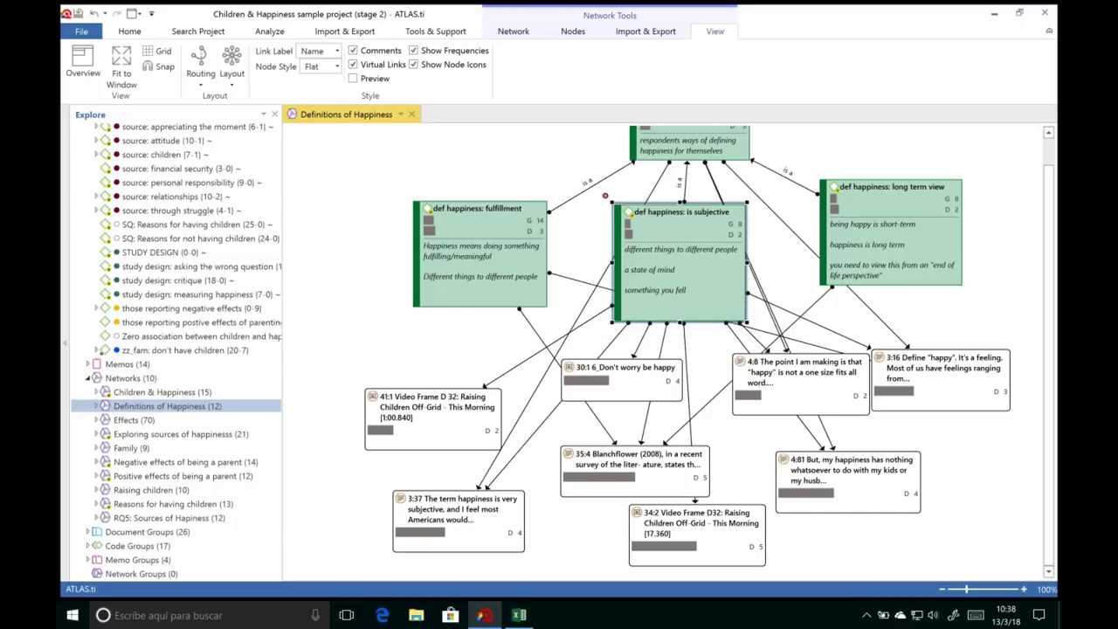
Step: Turn on full quotation previews and move the 41:1 video preview up and left
{"action": "left_click", "coordinate": [353, 77]}
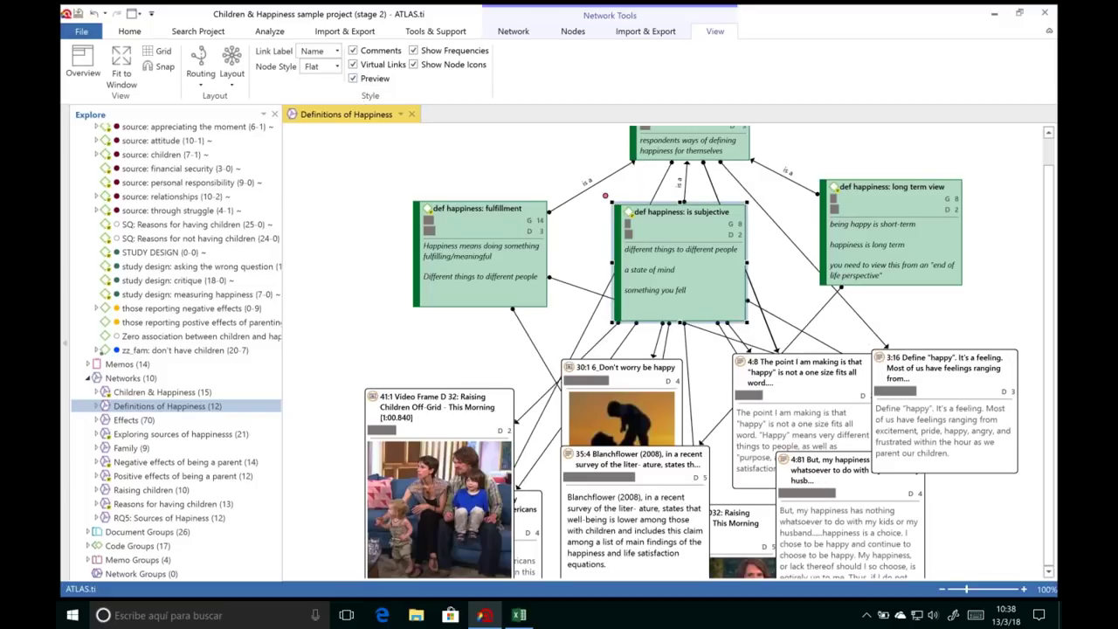
{"action": "left_click_drag", "start_coordinate": [422, 520], "coordinate": [345, 451]}
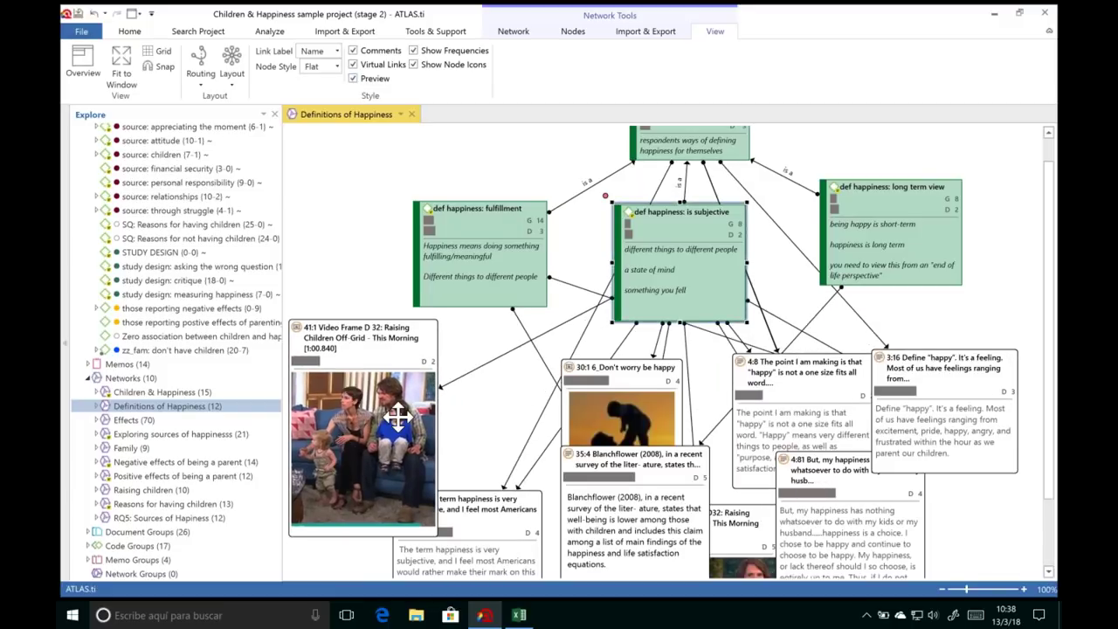
{"action": "scroll", "coordinate": [420, 384], "scroll_direction": "down", "scroll_amount": 5}
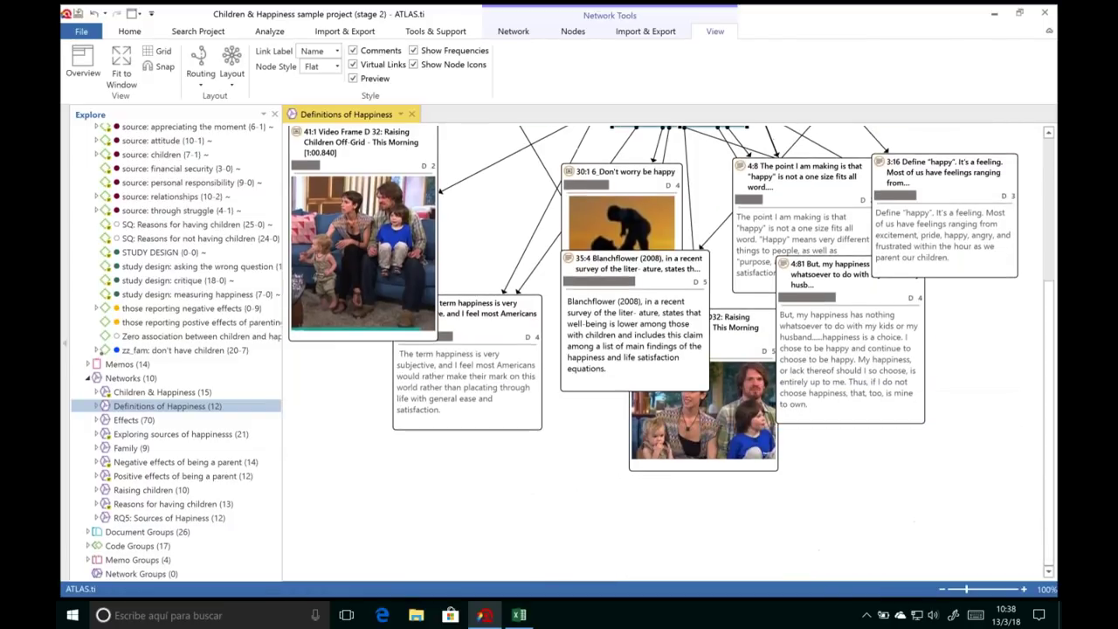
Step: Shift the 3:37 and 35:4 quotations down-left and draw a link from 3:37 to 35:4
{"action": "left_click_drag", "start_coordinate": [486, 296], "coordinate": [431, 376]}
{"action": "left_click_drag", "start_coordinate": [587, 249], "coordinate": [545, 404]}
{"action": "left_click_drag", "start_coordinate": [428, 380], "coordinate": [403, 399]}
{"action": "left_click", "coordinate": [321, 372]}
{"action": "left_click_drag", "start_coordinate": [302, 365], "coordinate": [578, 320]}
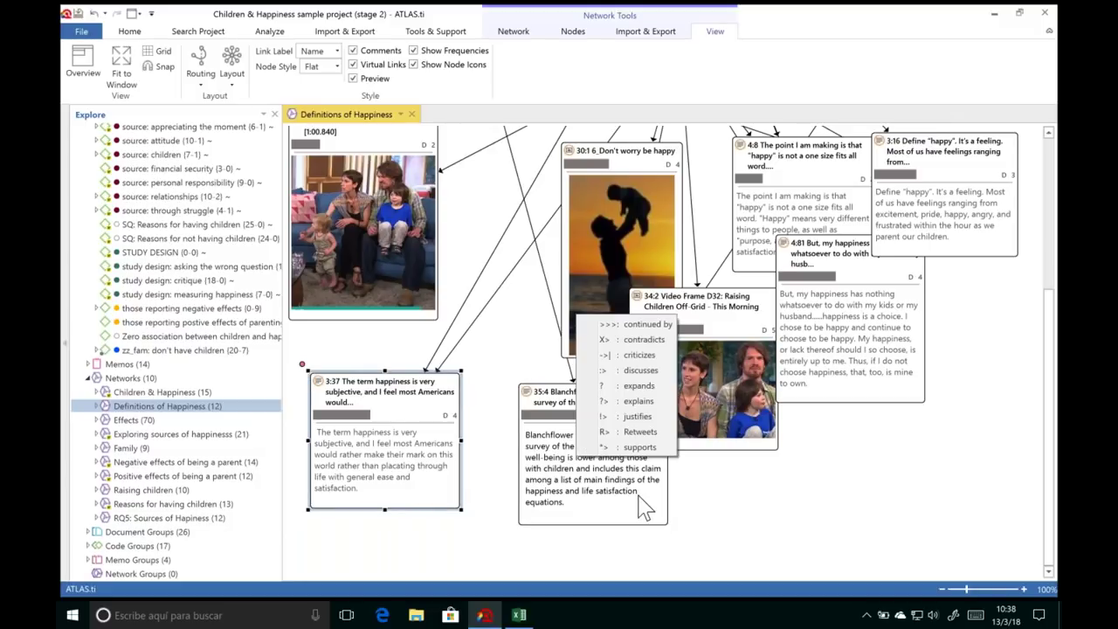
Step: Make 3:37 expand 35:4 and link 3:37 to the 41:1 video frame as contradicts
{"action": "left_click", "coordinate": [639, 385]}
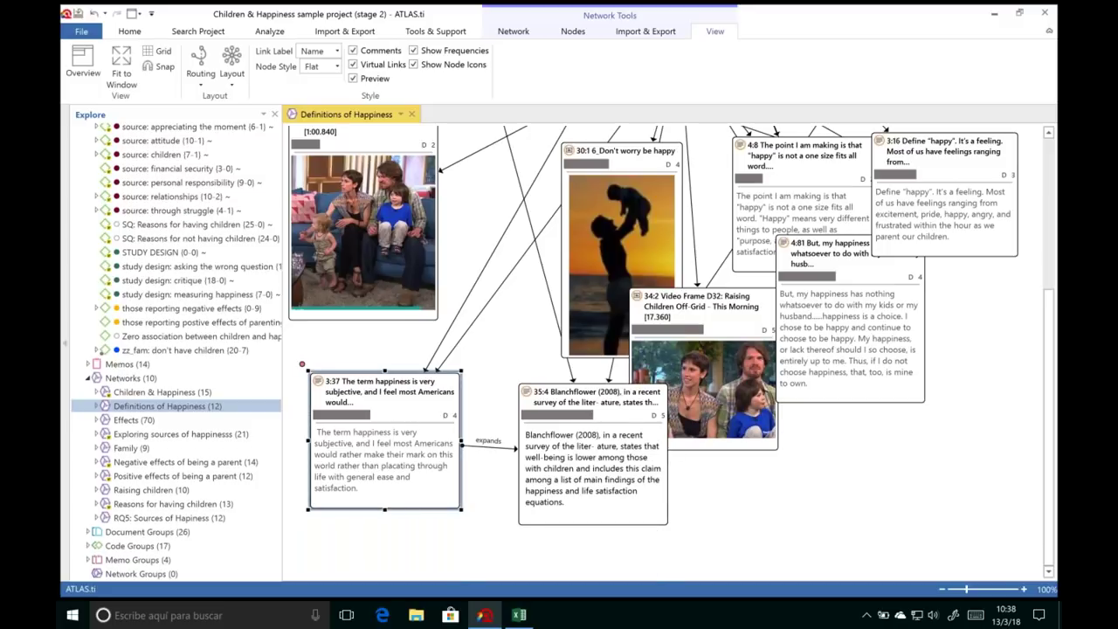
{"action": "left_click_drag", "start_coordinate": [302, 364], "coordinate": [362, 253]}
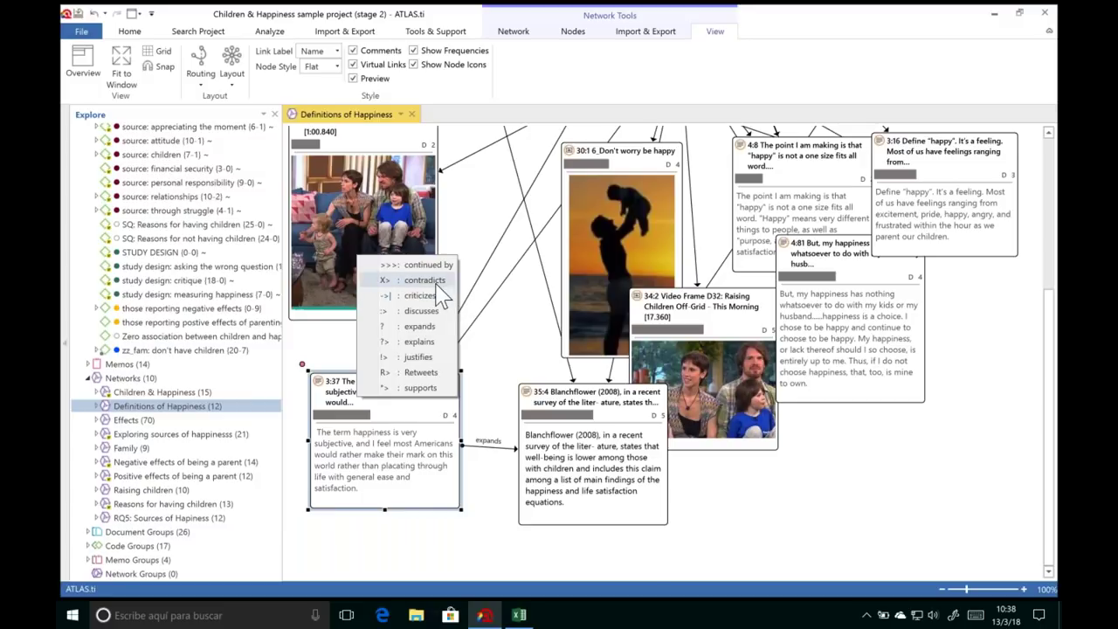
{"action": "left_click", "coordinate": [410, 279]}
Step: Lower the 3:37 and 35:4 quotations and place 34:2 beneath the 4:81 quotation
{"action": "left_click_drag", "start_coordinate": [389, 384], "coordinate": [387, 404]}
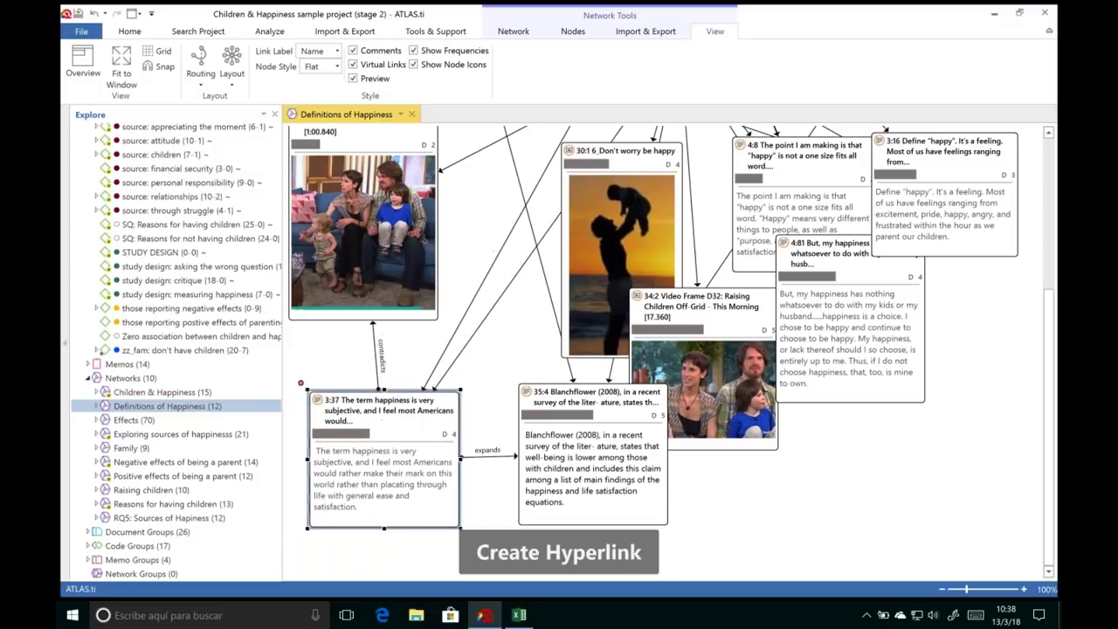
{"action": "left_click_drag", "start_coordinate": [546, 452], "coordinate": [541, 485]}
{"action": "left_click_drag", "start_coordinate": [734, 353], "coordinate": [853, 460]}
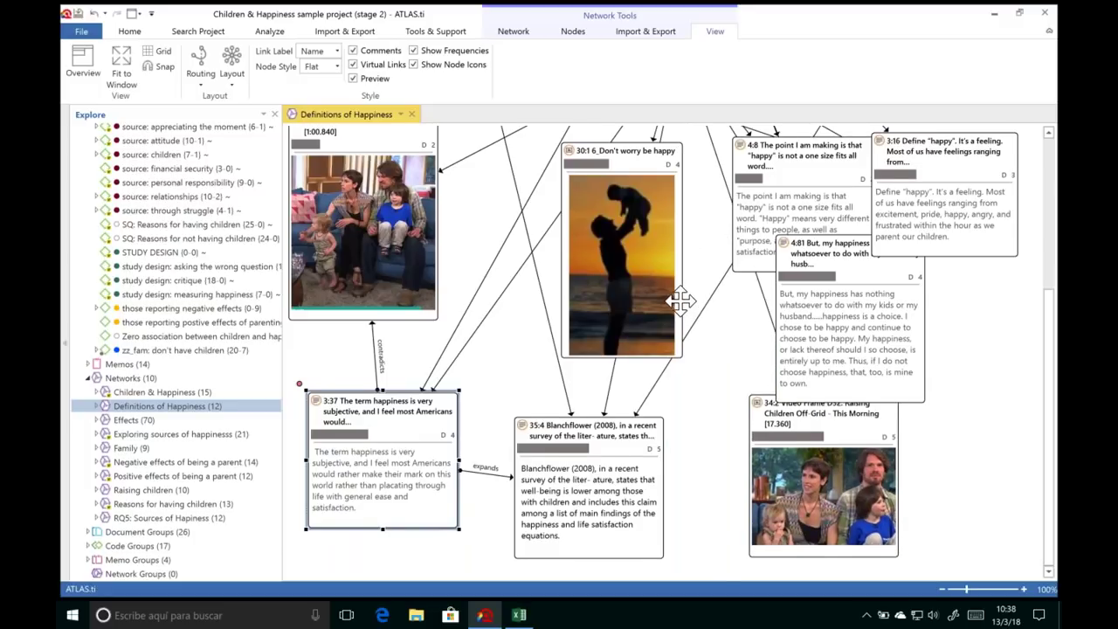
{"action": "scroll", "coordinate": [679, 300], "scroll_direction": "up", "scroll_amount": 5}
{"action": "scroll", "coordinate": [678, 299], "scroll_direction": "up", "scroll_amount": 2}
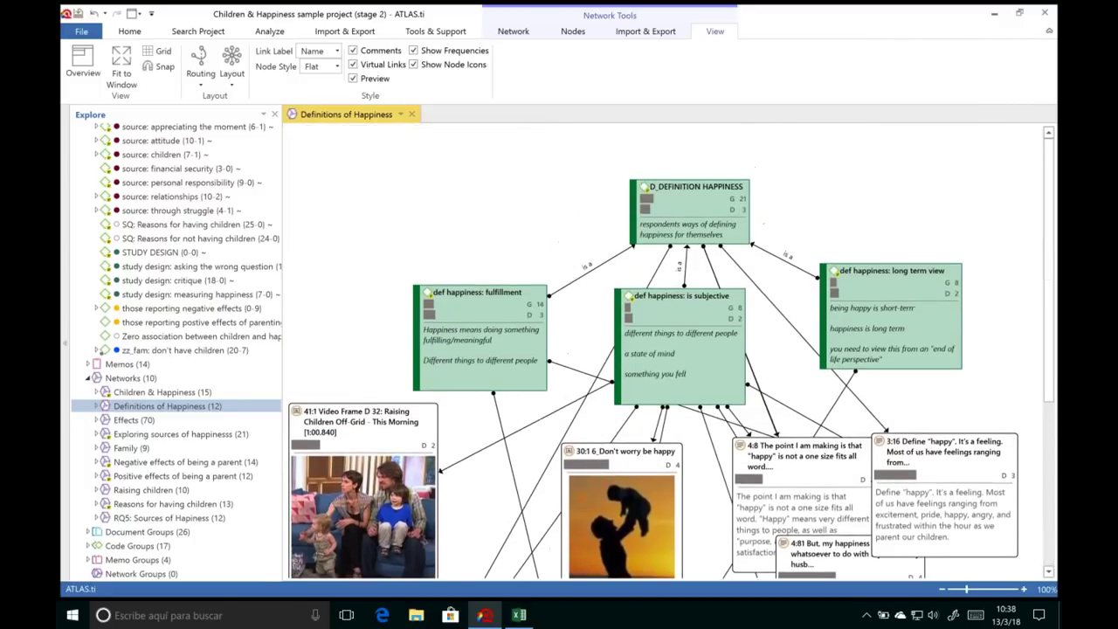
{"action": "scroll", "coordinate": [679, 299], "scroll_direction": "down", "scroll_amount": 5}
{"action": "scroll", "coordinate": [678, 300], "scroll_direction": "down", "scroll_amount": 4}
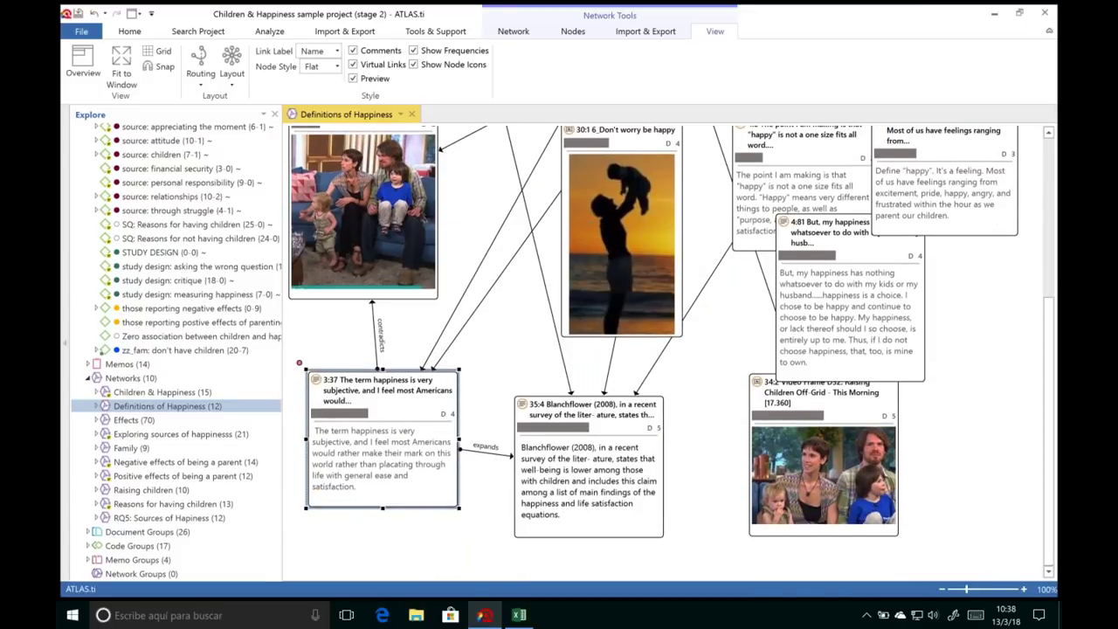
Step: Try the Orthogonal tree and then the Organic layout on the Definitions of Happiness network
{"action": "left_click", "coordinate": [528, 35]}
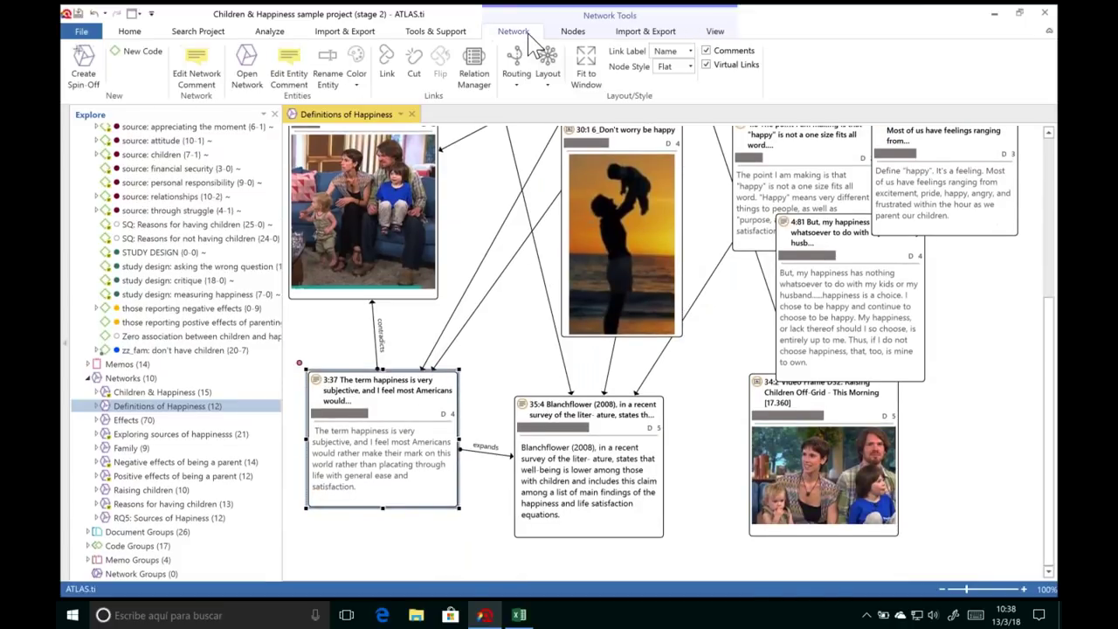
{"action": "left_click", "coordinate": [549, 87]}
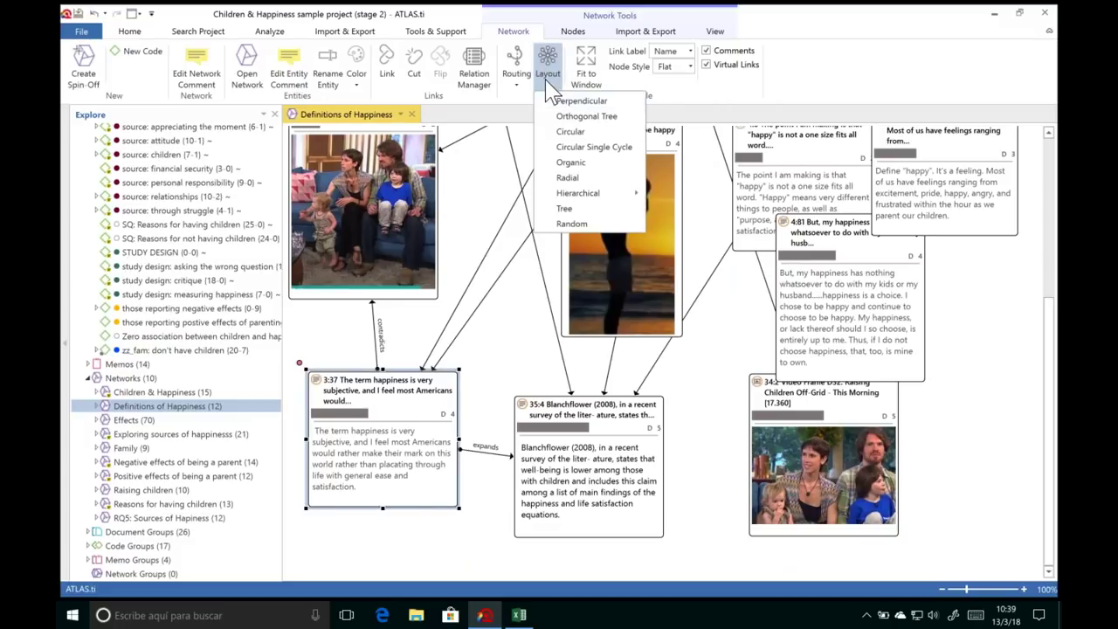
{"action": "left_click", "coordinate": [573, 118]}
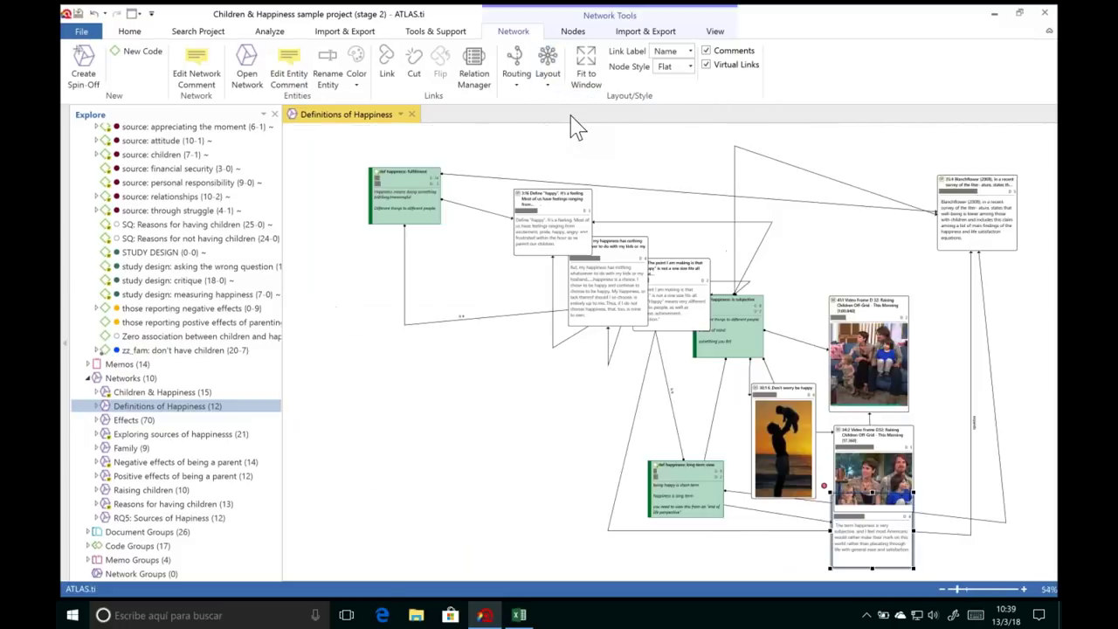
{"action": "left_click", "coordinate": [548, 79]}
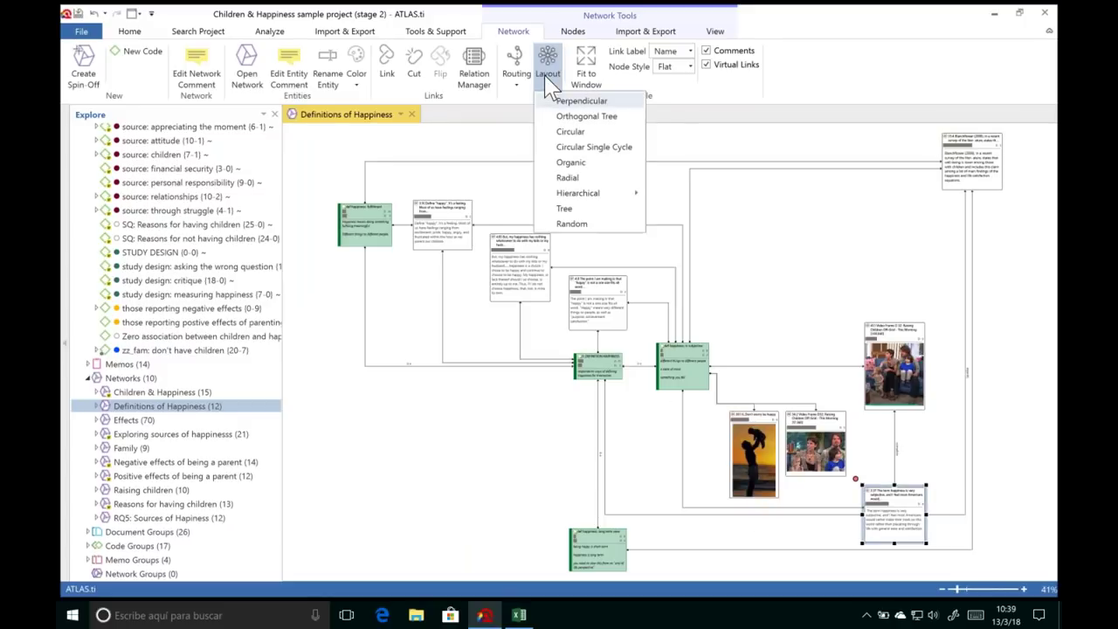
{"action": "left_click", "coordinate": [575, 160]}
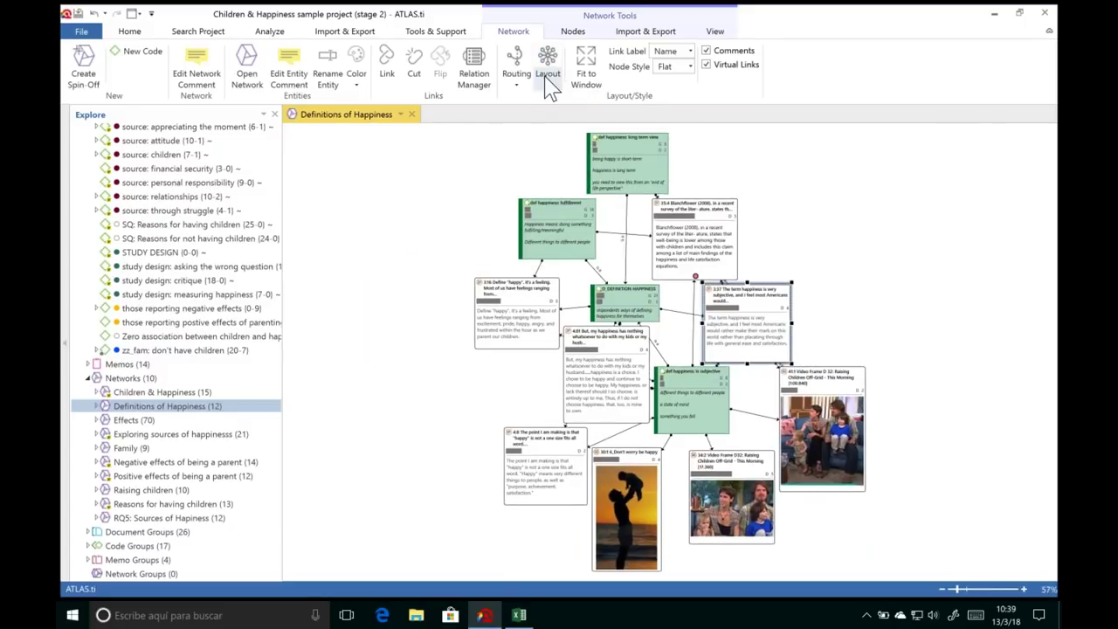
Step: Apply the Hierarchical layout, clear the node selection, and show the Import & Export options
{"action": "left_click", "coordinate": [548, 78]}
{"action": "mouse_move", "coordinate": [620, 203]}
{"action": "left_click", "coordinate": [678, 217]}
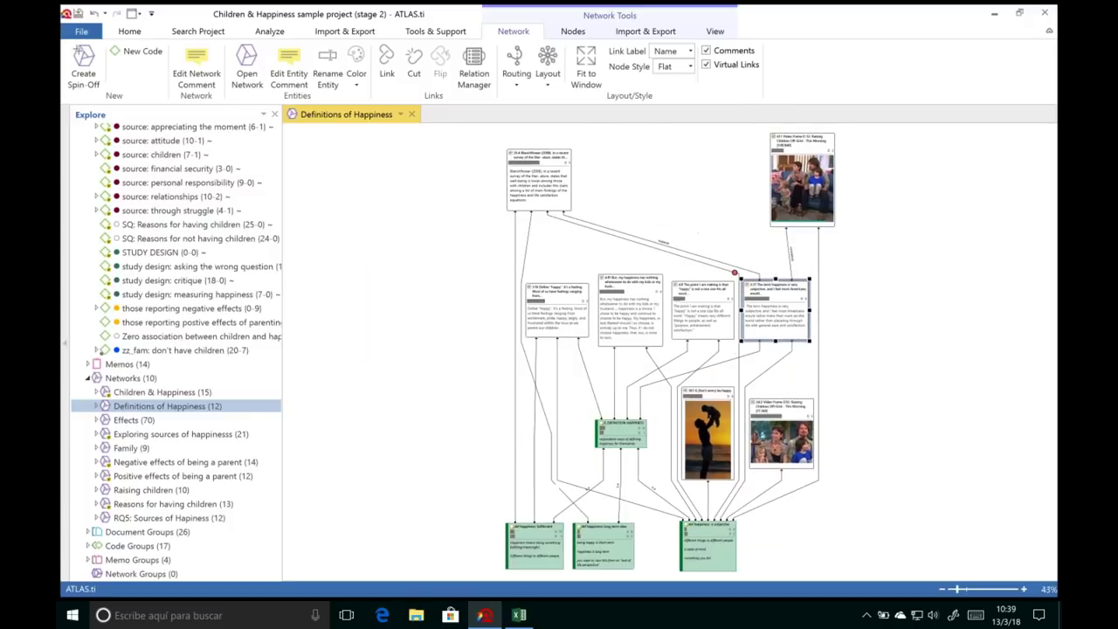
{"action": "left_click", "coordinate": [869, 344]}
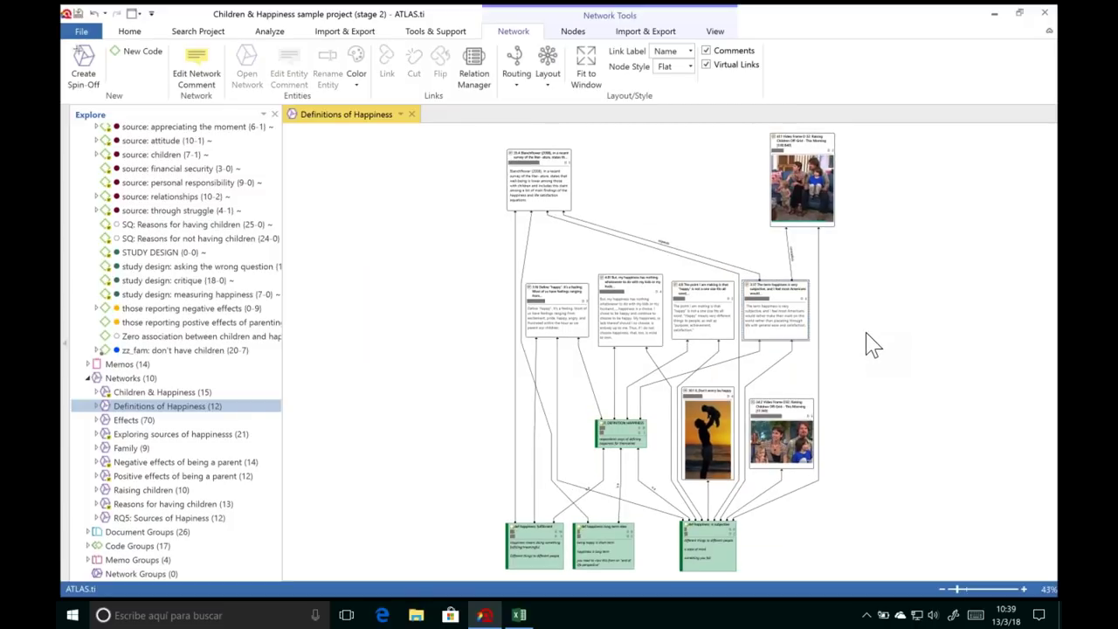
{"action": "left_click", "coordinate": [645, 30]}
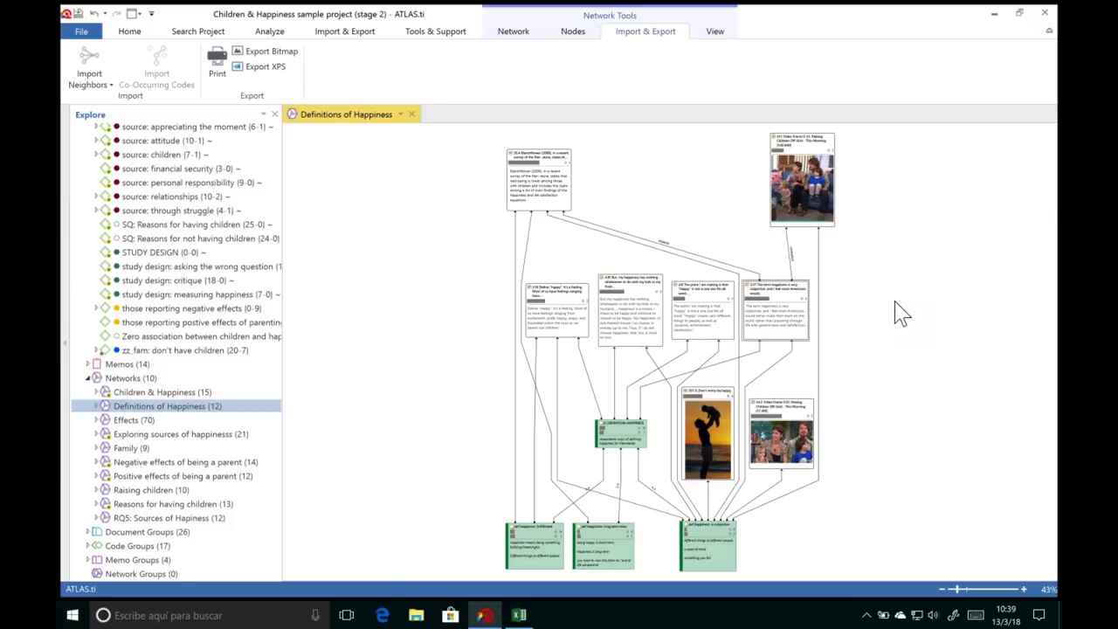
Step: Place the Family with Children memo on the network and link it to the 41:1 video quotation
{"action": "left_click", "coordinate": [89, 364]}
{"action": "left_click_drag", "start_coordinate": [162, 476], "coordinate": [900, 267]}
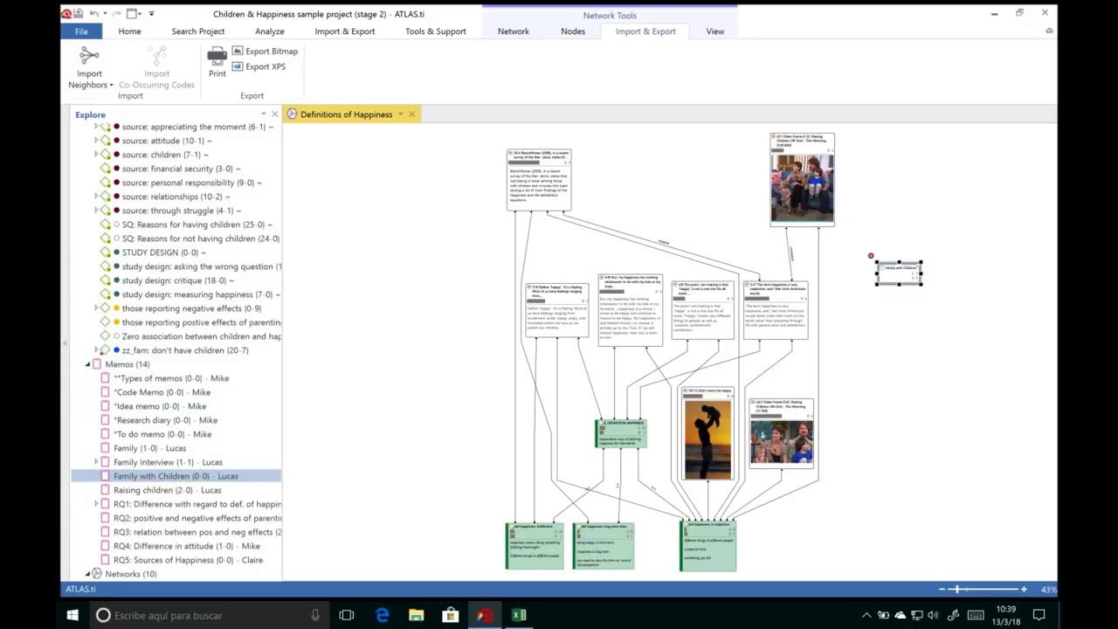
{"action": "left_click_drag", "start_coordinate": [846, 220], "coordinate": [821, 201]}
Step: Toggle node previews off and back on, then close the Definitions of Happiness network
{"action": "left_click", "coordinate": [714, 32]}
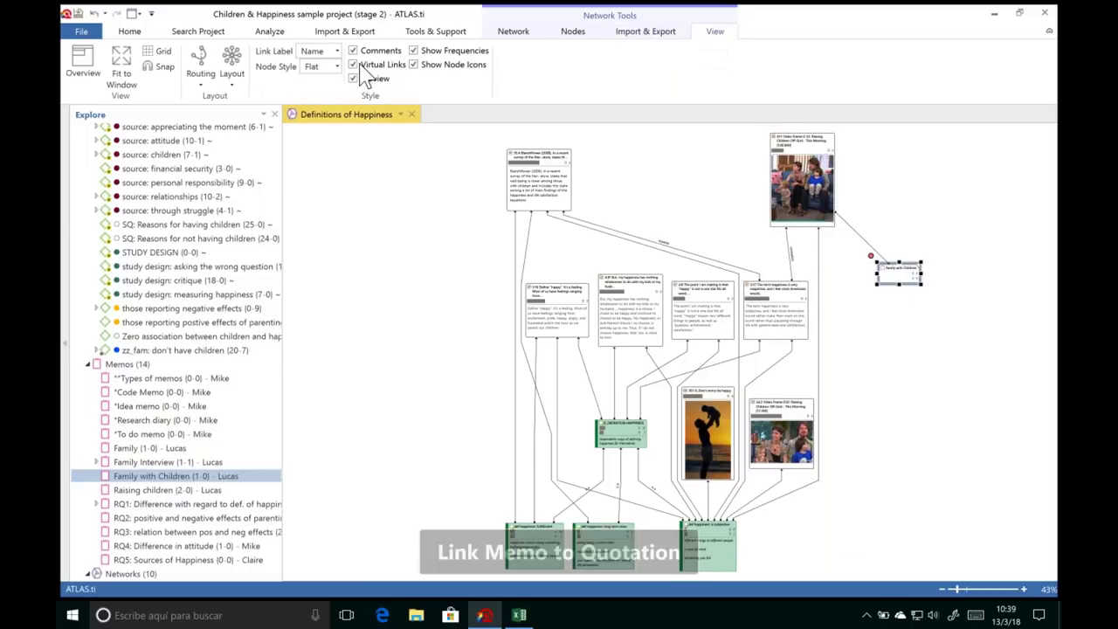
{"action": "left_click", "coordinate": [353, 80]}
{"action": "left_click", "coordinate": [354, 79]}
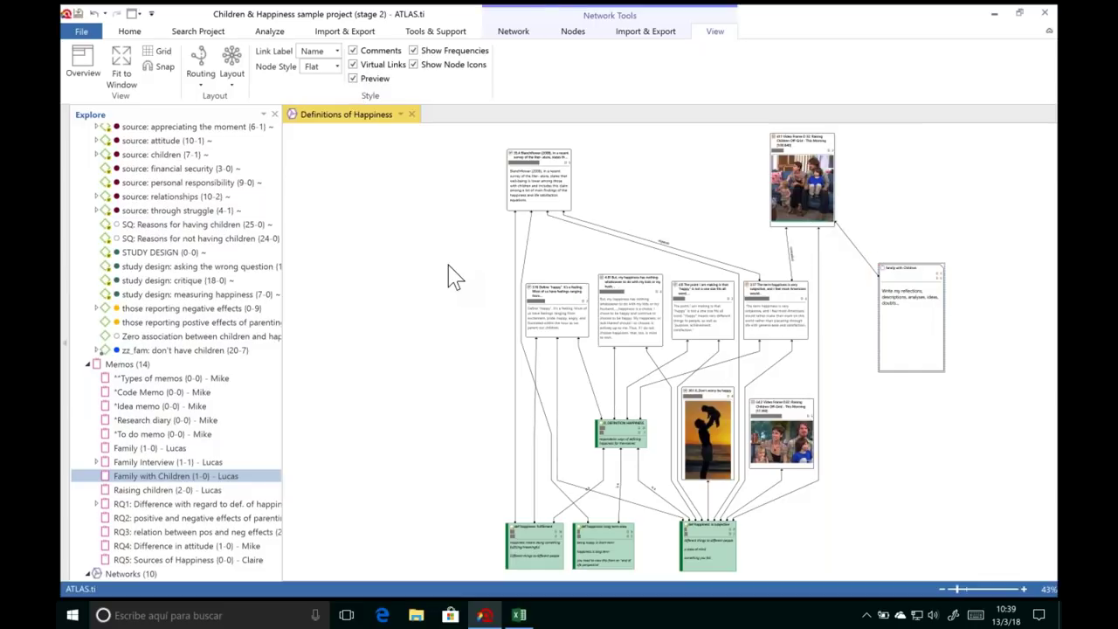
{"action": "left_click", "coordinate": [412, 114]}
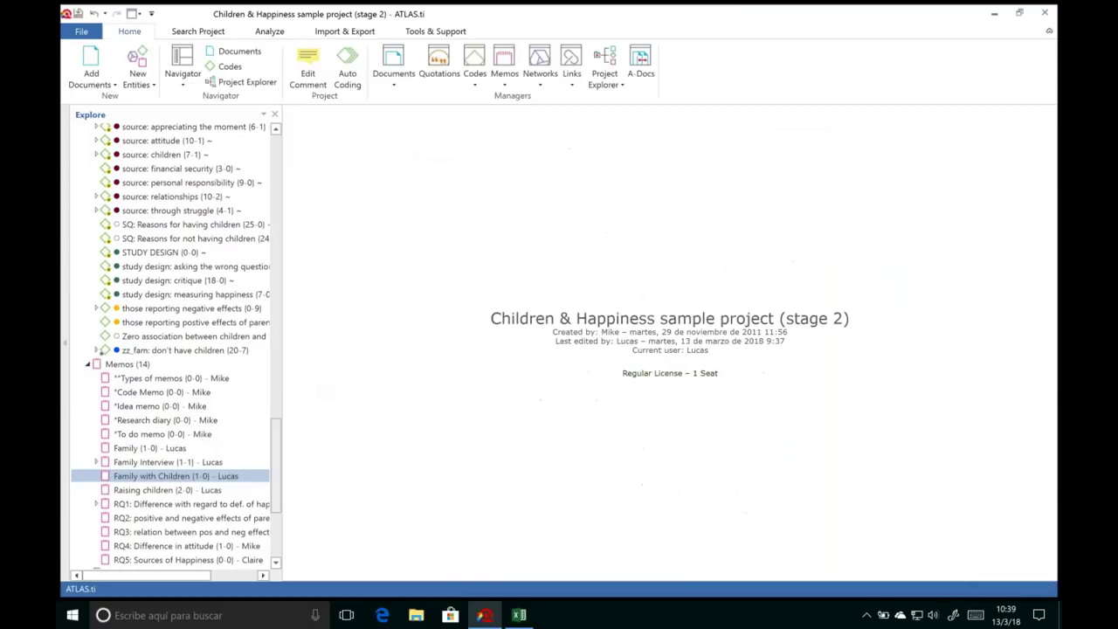
Step: Collapse the Codes, Memos and Networks branches, then open the Code-Document Table from Analyze
{"action": "left_click_drag", "start_coordinate": [278, 467], "coordinate": [276, 166]}
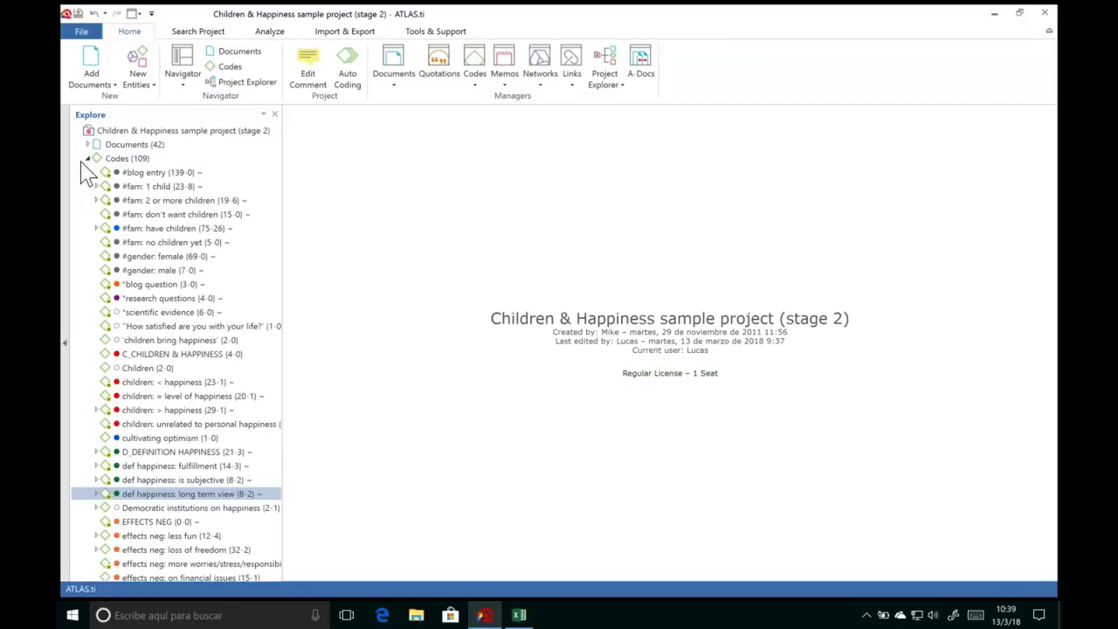
{"action": "left_click", "coordinate": [87, 158]}
{"action": "left_click", "coordinate": [90, 173]}
{"action": "left_click", "coordinate": [88, 172]}
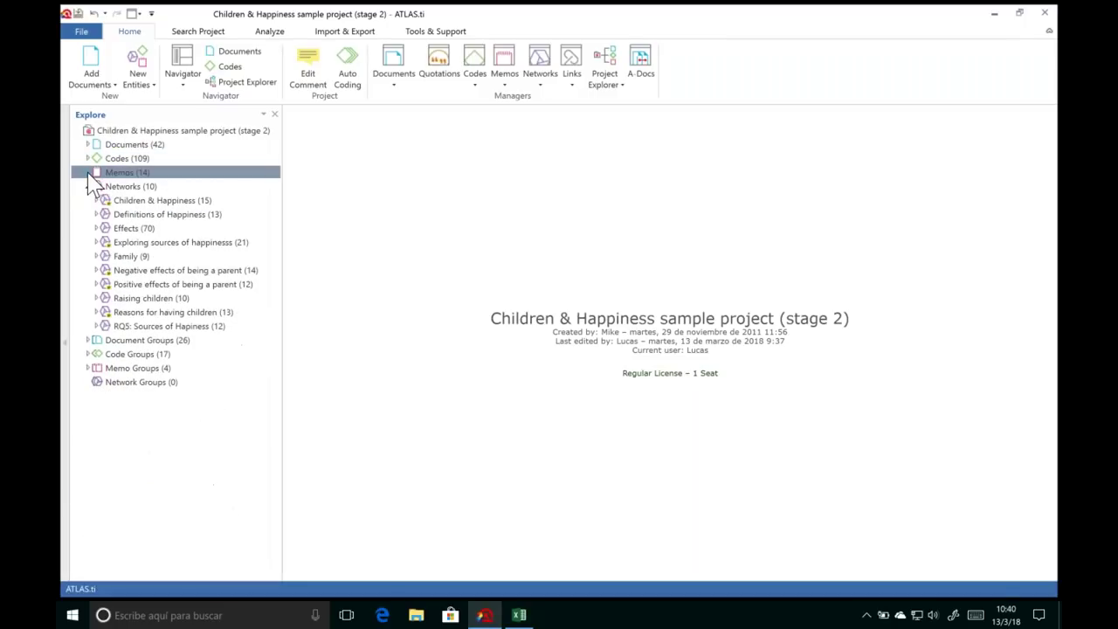
{"action": "left_click", "coordinate": [88, 186]}
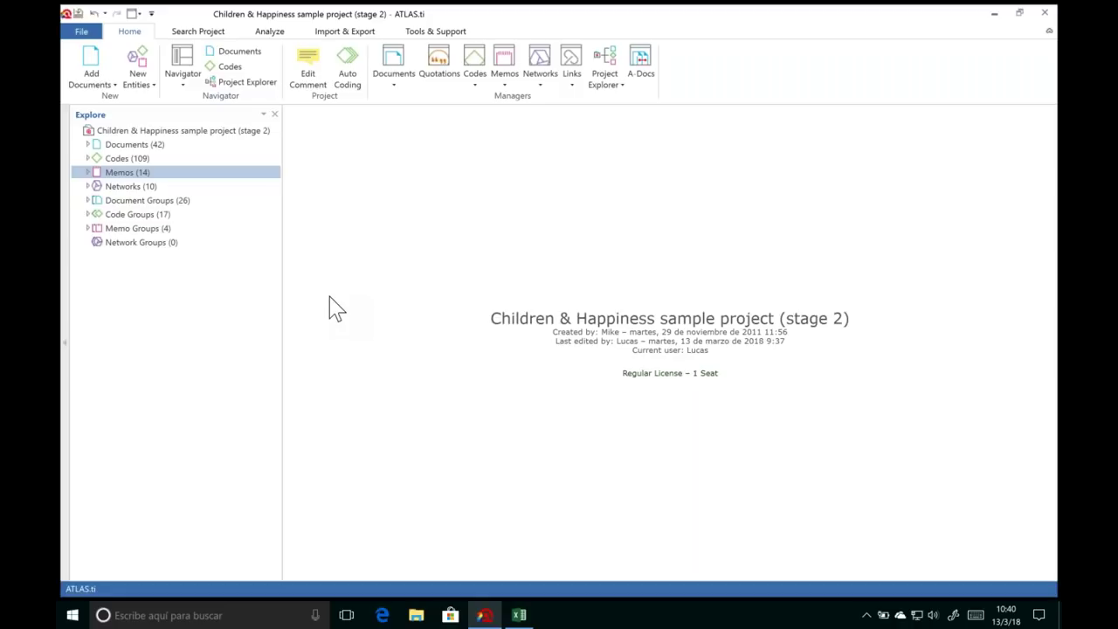
{"action": "left_click", "coordinate": [270, 33]}
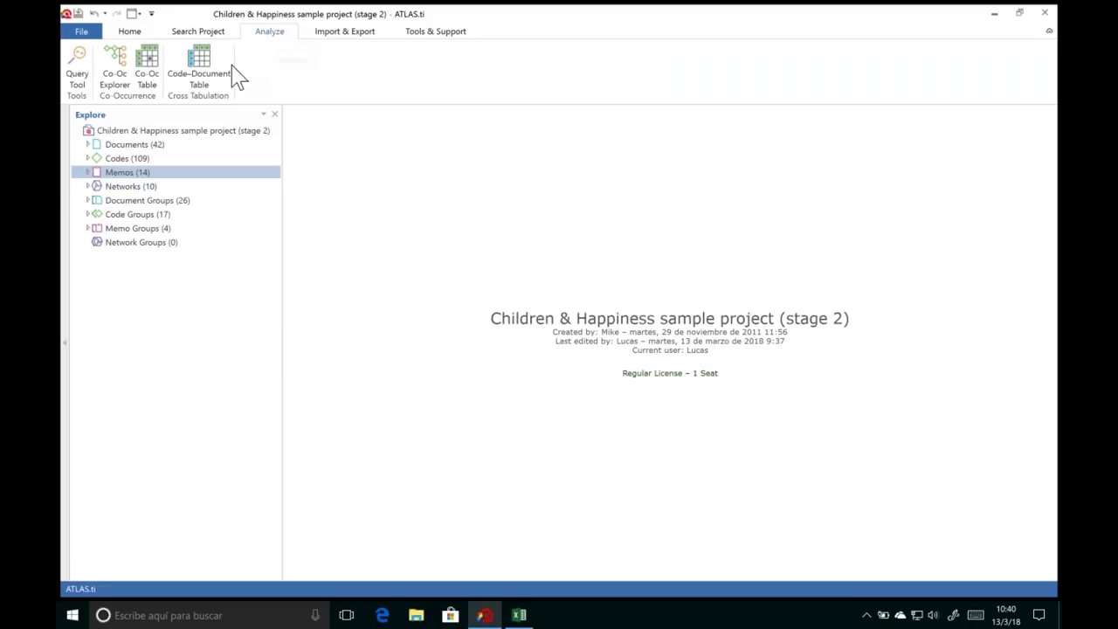
{"action": "left_click", "coordinate": [197, 74]}
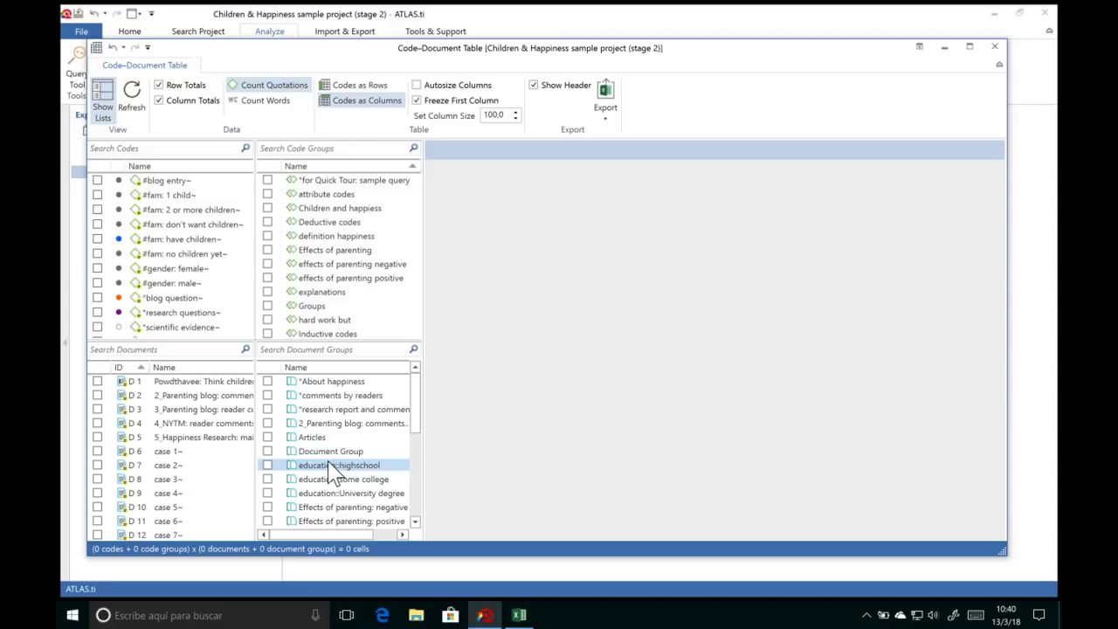
Step: Include the Gender::female and Gender::male document groups in the Code-Document Table
{"action": "left_click_drag", "start_coordinate": [417, 431], "coordinate": [418, 516]}
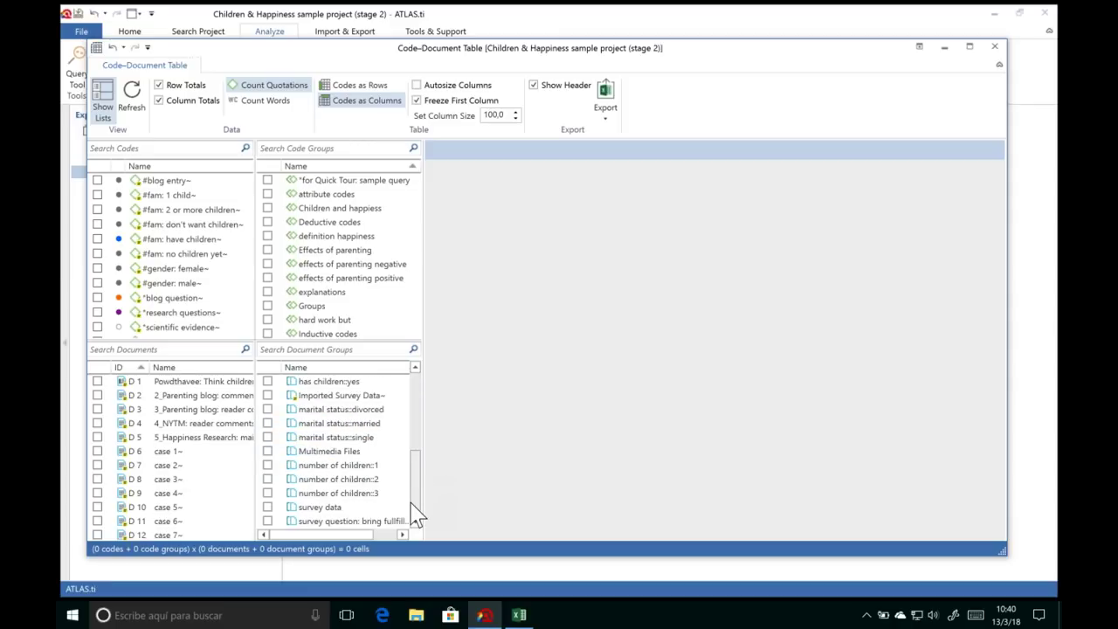
{"action": "left_click", "coordinate": [416, 368]}
{"action": "left_click", "coordinate": [416, 368]}
{"action": "left_click", "coordinate": [416, 368]}
{"action": "left_click", "coordinate": [267, 437]}
{"action": "left_click", "coordinate": [268, 450]}
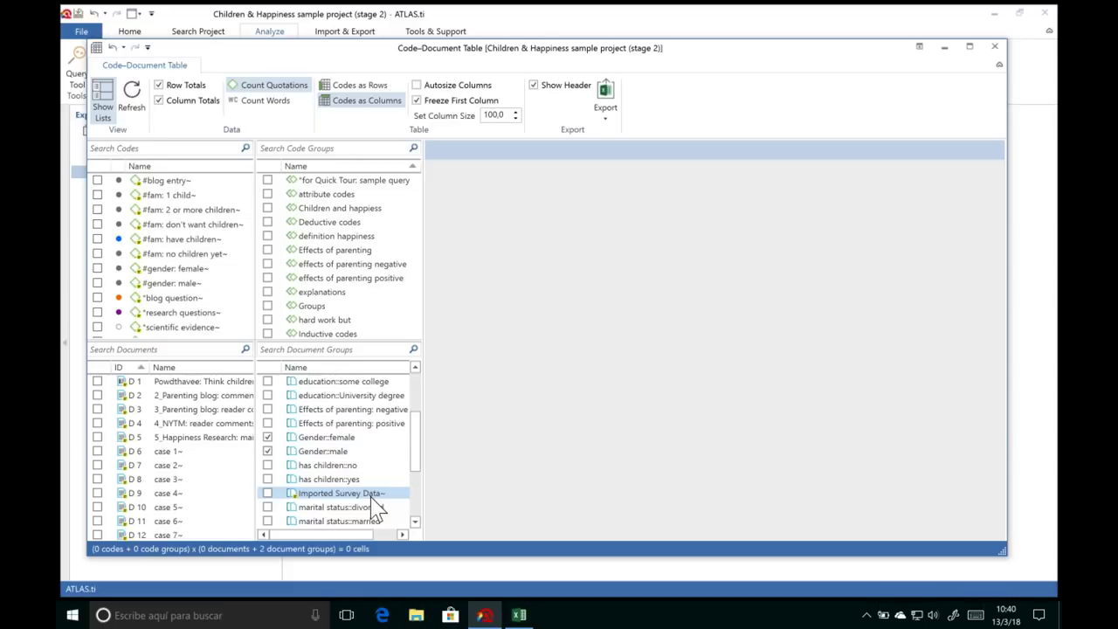
{"action": "left_click_drag", "start_coordinate": [250, 393], "coordinate": [212, 437]}
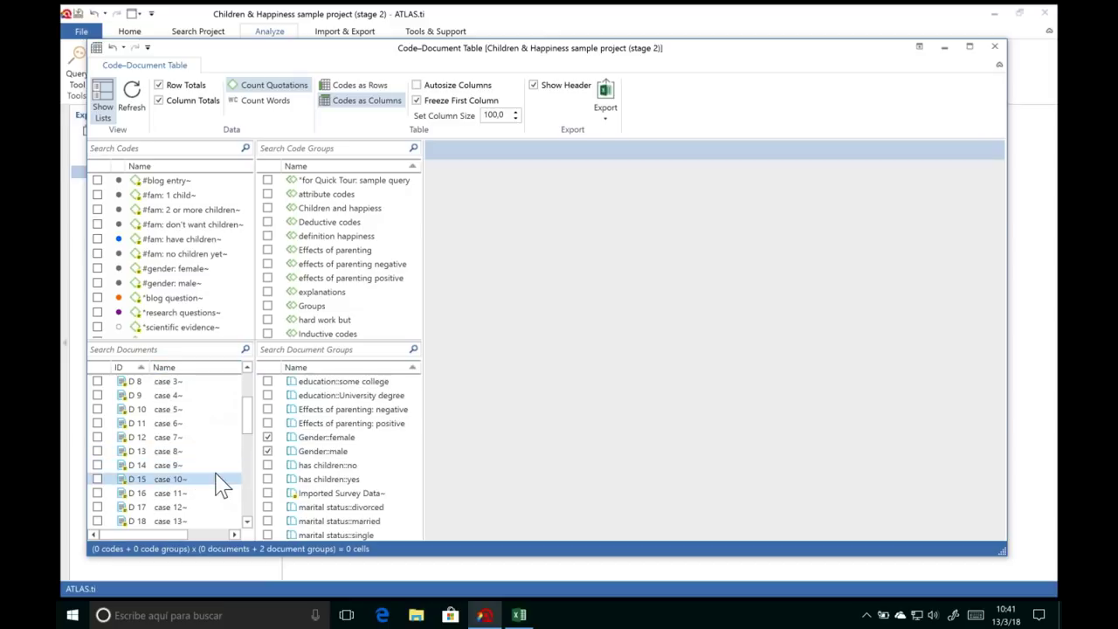
{"action": "key", "text": "super+Tab"}
{"action": "left_click", "coordinate": [412, 312]}
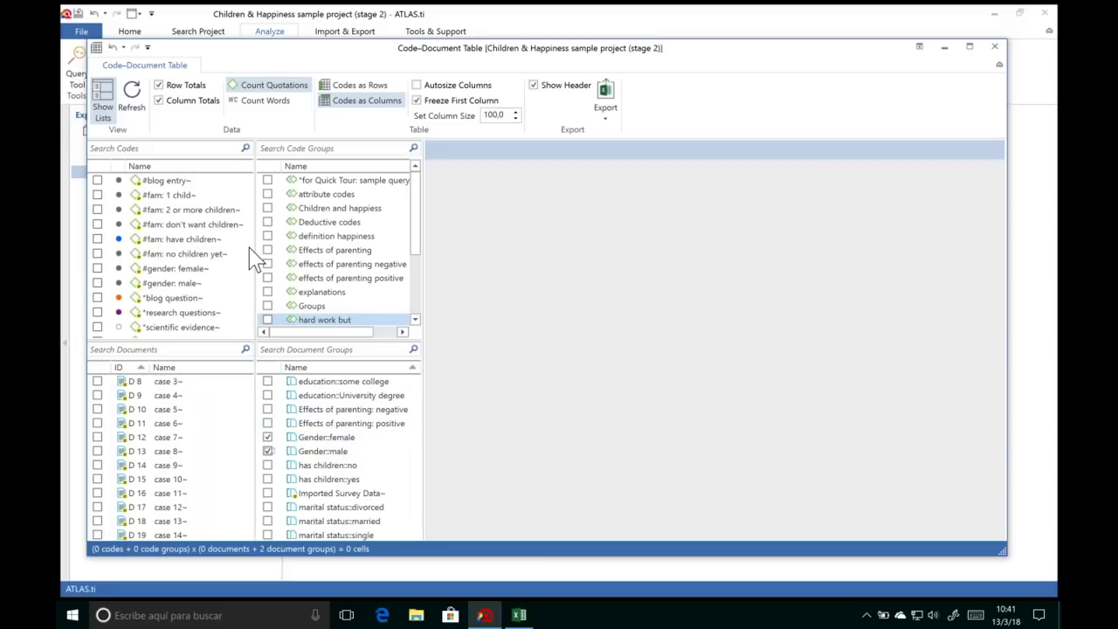
Step: Search codes for 'pos' and 'neg', add the effects codes, and place codes as rows
{"action": "left_click", "coordinate": [142, 151]}
{"action": "type", "text": "pos"}
{"action": "left_click_drag", "start_coordinate": [179, 195], "coordinate": [180, 242]}
{"action": "left_click", "coordinate": [144, 180], "text": "ctrl"}
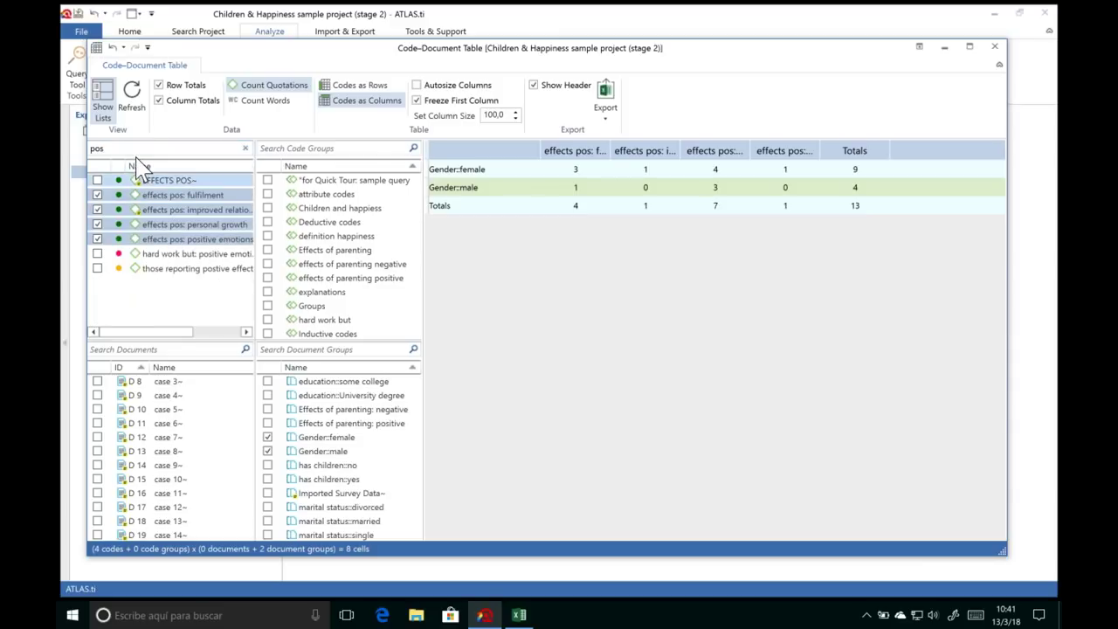
{"action": "key", "text": "BackSpace"}
{"action": "key", "text": "BackSpace"}
{"action": "key", "text": "BackSpace"}
{"action": "type", "text": "neg"}
{"action": "left_click_drag", "start_coordinate": [182, 197], "coordinate": [194, 278]}
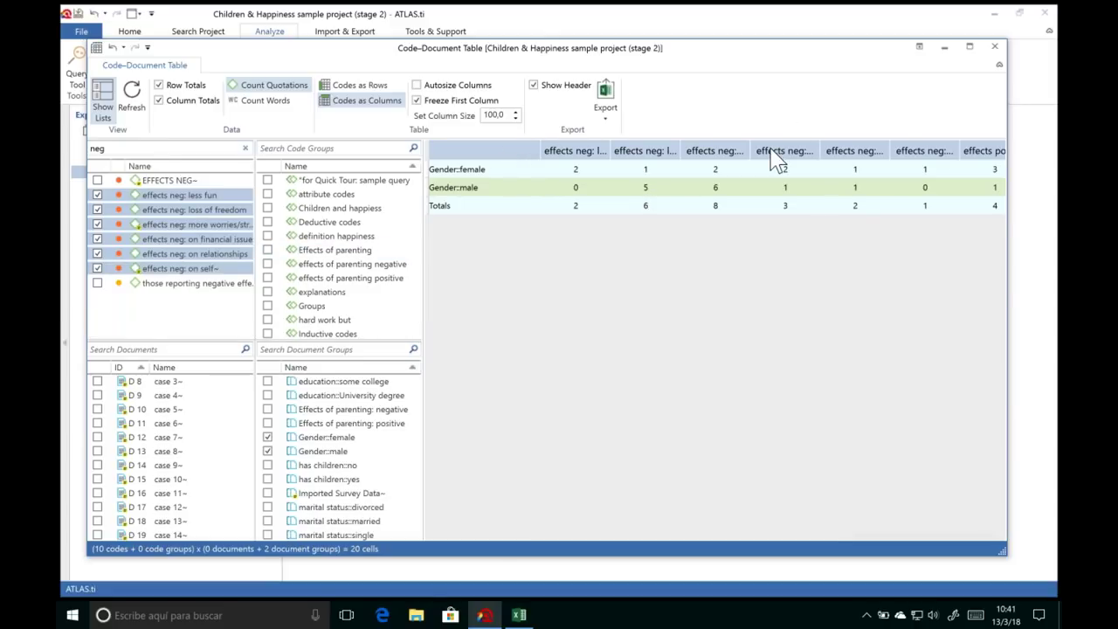
{"action": "left_click", "coordinate": [360, 87]}
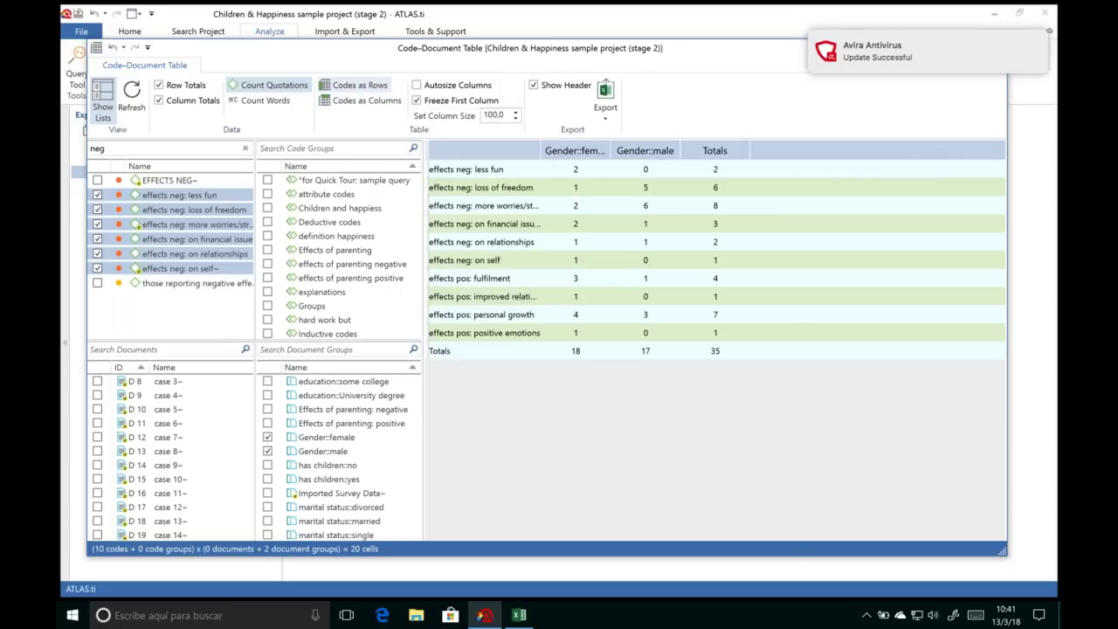
Step: Autosize the table columns and select the 'effects neg: less fun' row
{"action": "left_click", "coordinate": [416, 86]}
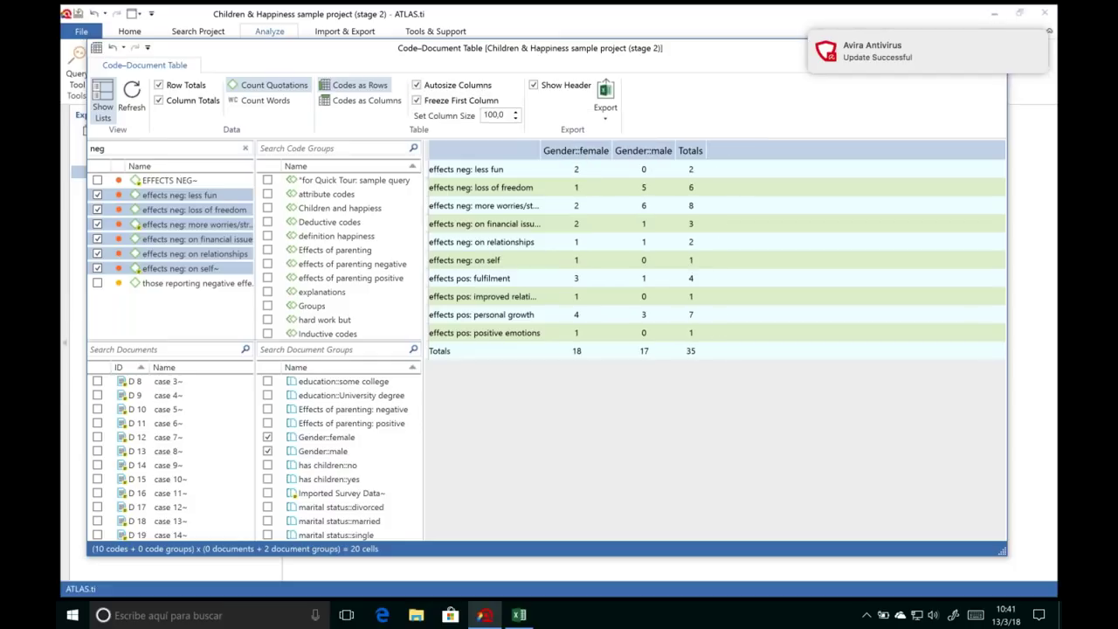
{"action": "left_click", "coordinate": [468, 173]}
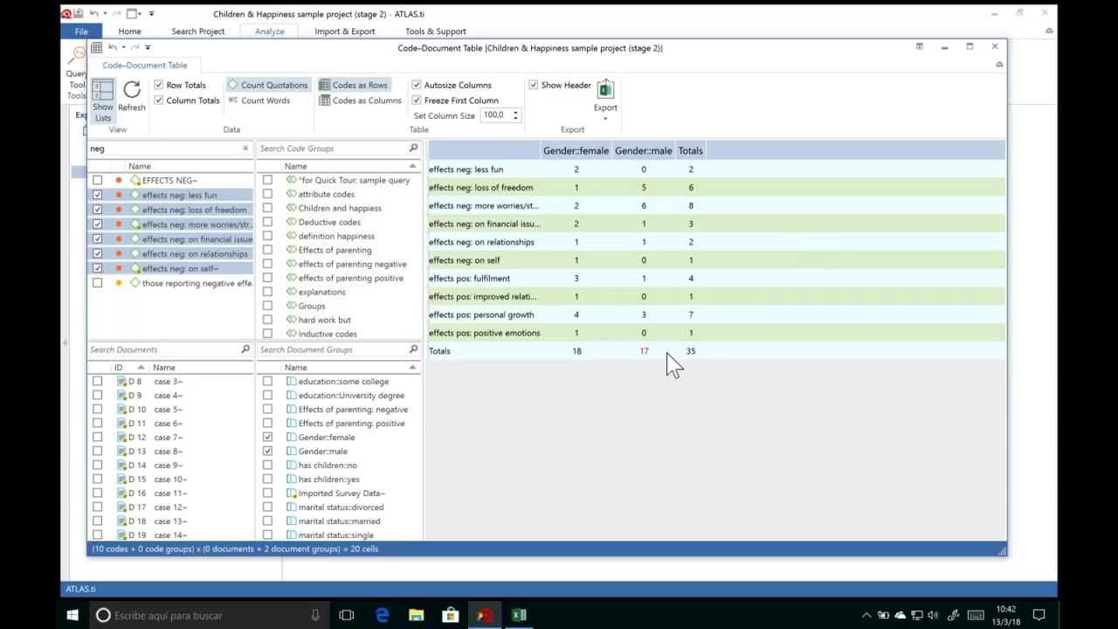
Step: Dismiss the Export options without exporting and close the Code-Document Table
{"action": "left_click", "coordinate": [605, 97]}
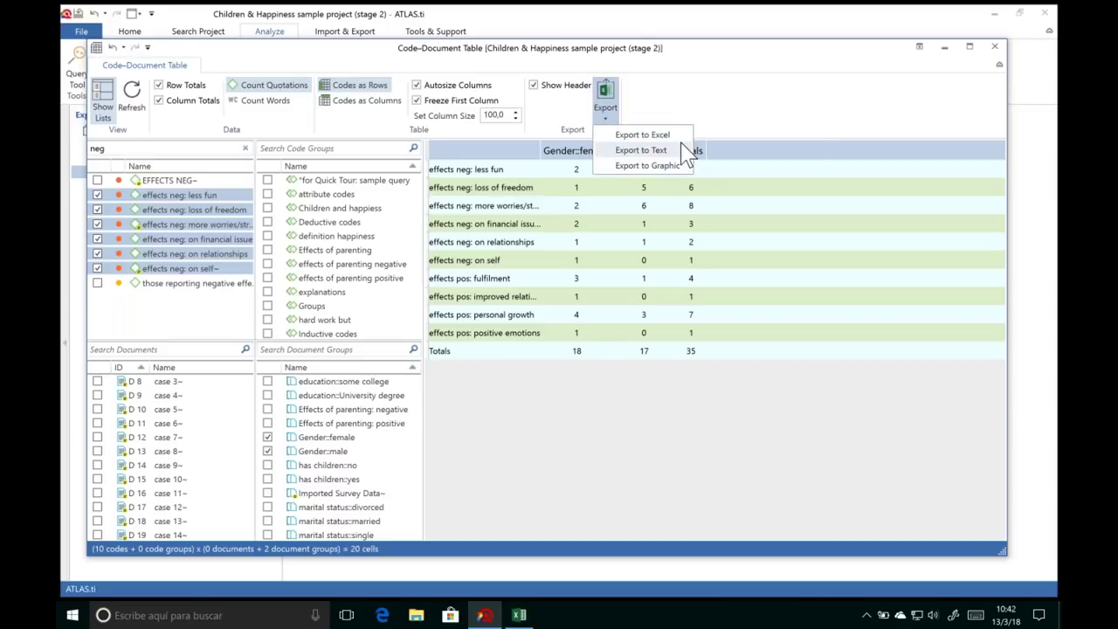
{"action": "left_click", "coordinate": [725, 105]}
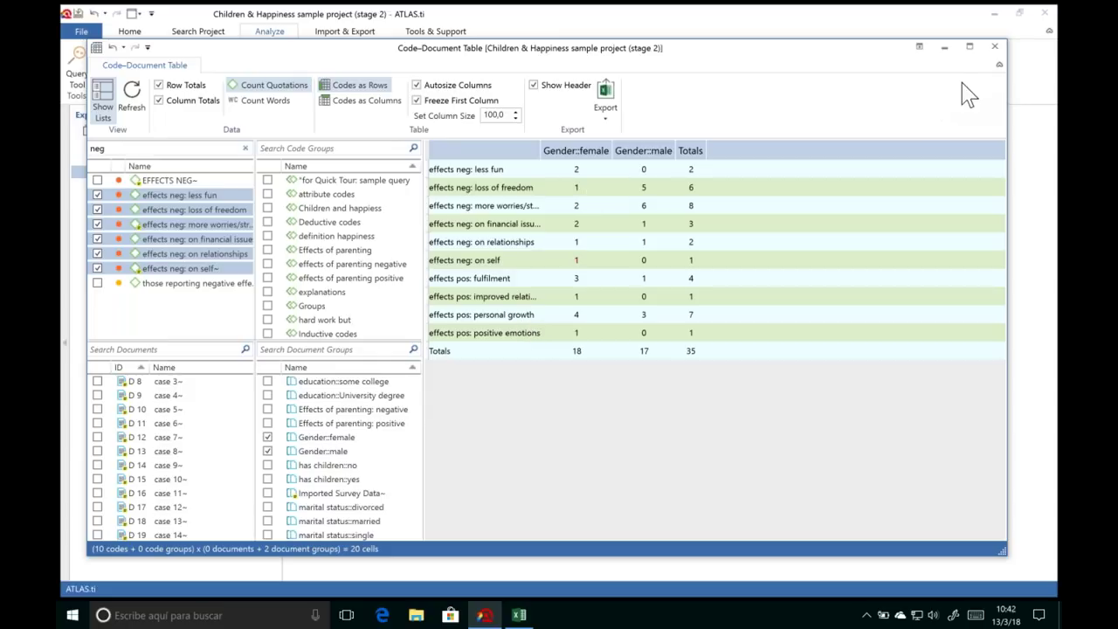
{"action": "left_click", "coordinate": [994, 47]}
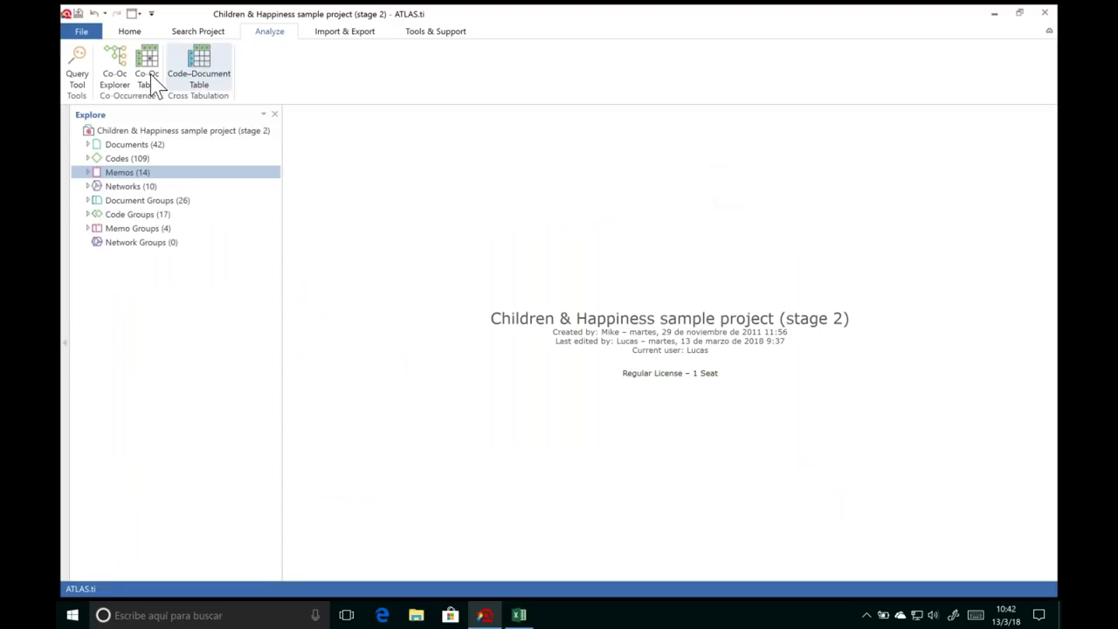
Step: Open the Code Co-Occurrence Table and select the four effects pos codes as rows
{"action": "left_click", "coordinate": [150, 81]}
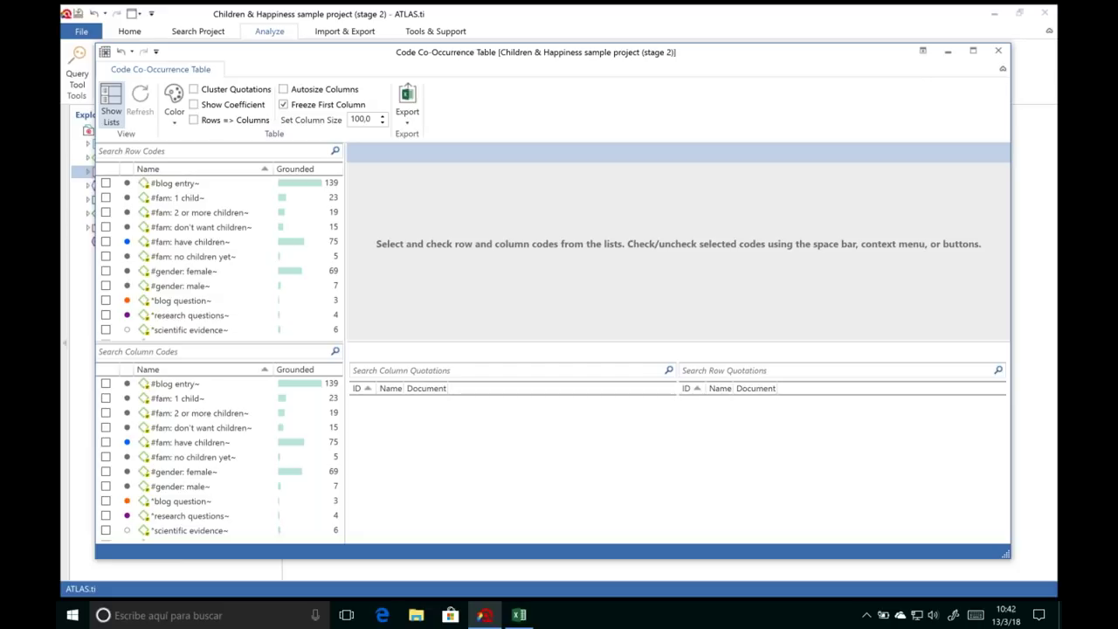
{"action": "left_click", "coordinate": [223, 231]}
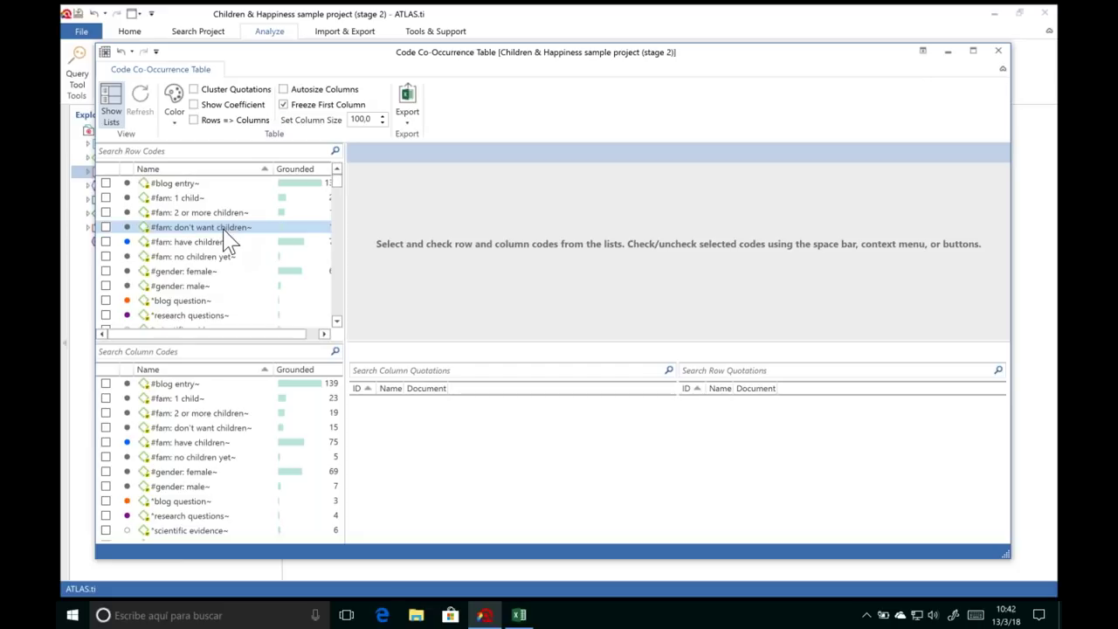
{"action": "left_click", "coordinate": [198, 154]}
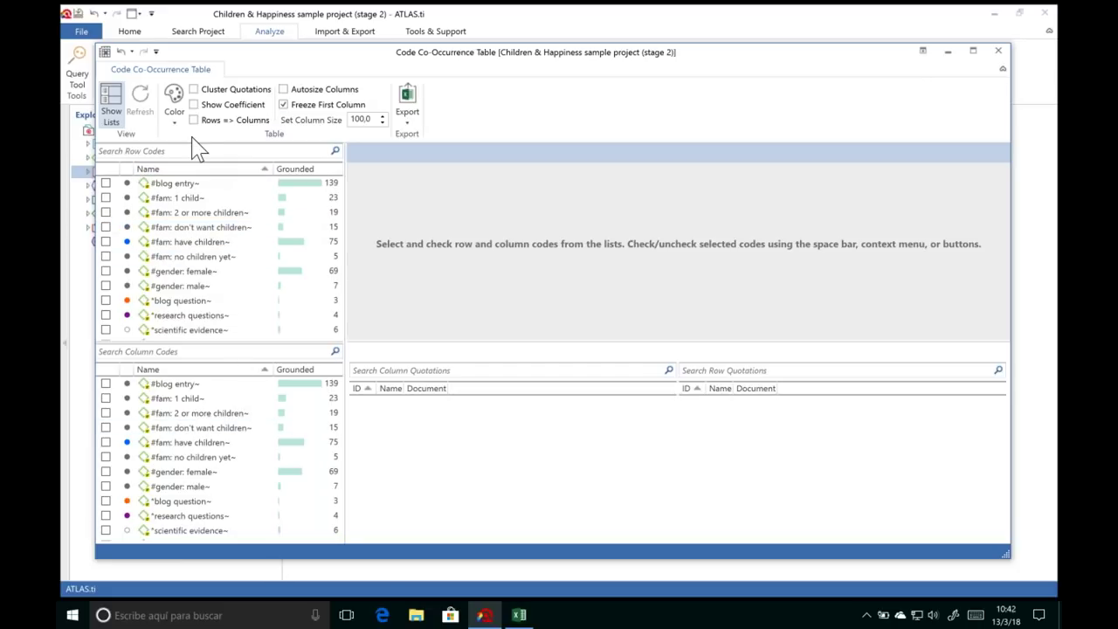
{"action": "type", "text": "pos"}
{"action": "left_click", "coordinate": [189, 199]}
{"action": "left_click", "coordinate": [191, 243], "text": "shift"}
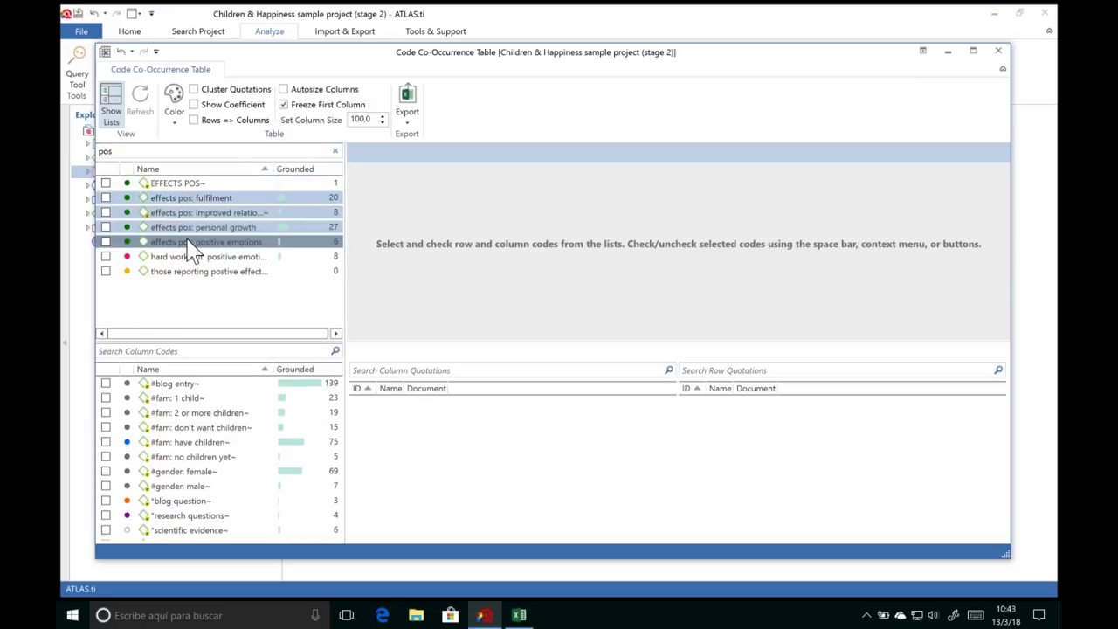
Step: Add the effects neg codes from 'less fun' to 'on self~' as columns and autosize columns
{"action": "left_click", "coordinate": [190, 352]}
{"action": "type", "text": "neg"}
{"action": "left_click", "coordinate": [187, 398]}
{"action": "left_click", "coordinate": [187, 472], "text": "ctrl"}
{"action": "left_click", "coordinate": [187, 471]}
{"action": "left_click", "coordinate": [185, 442], "text": "ctrl"}
{"action": "left_click", "coordinate": [182, 402]}
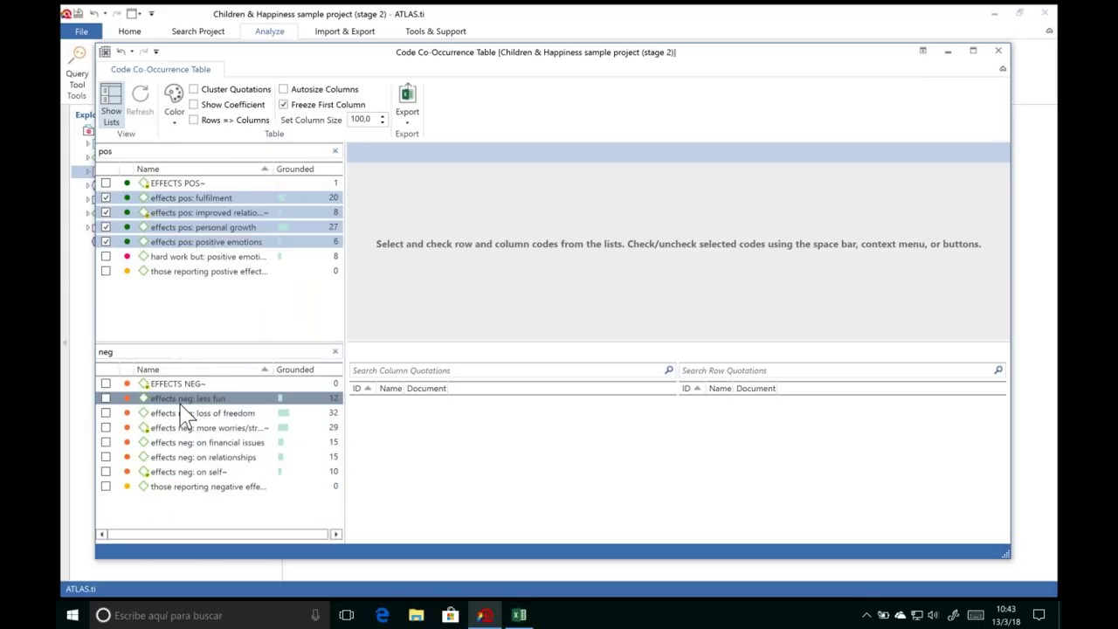
{"action": "left_click", "coordinate": [187, 473], "text": "shift"}
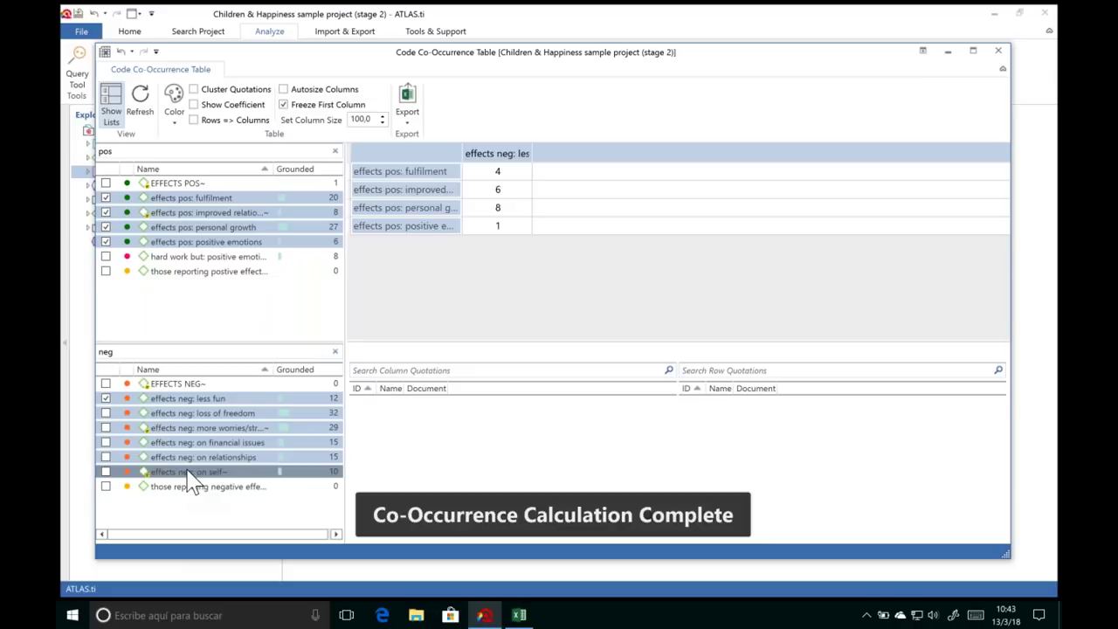
{"action": "key", "text": "space"}
{"action": "key", "text": "space"}
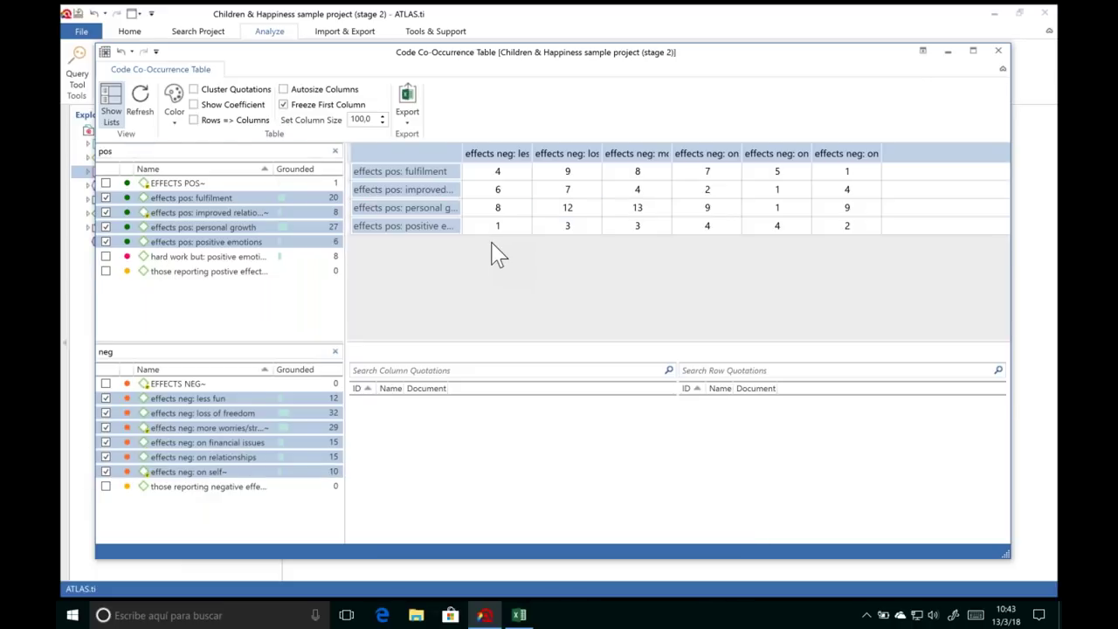
{"action": "left_click", "coordinate": [344, 90]}
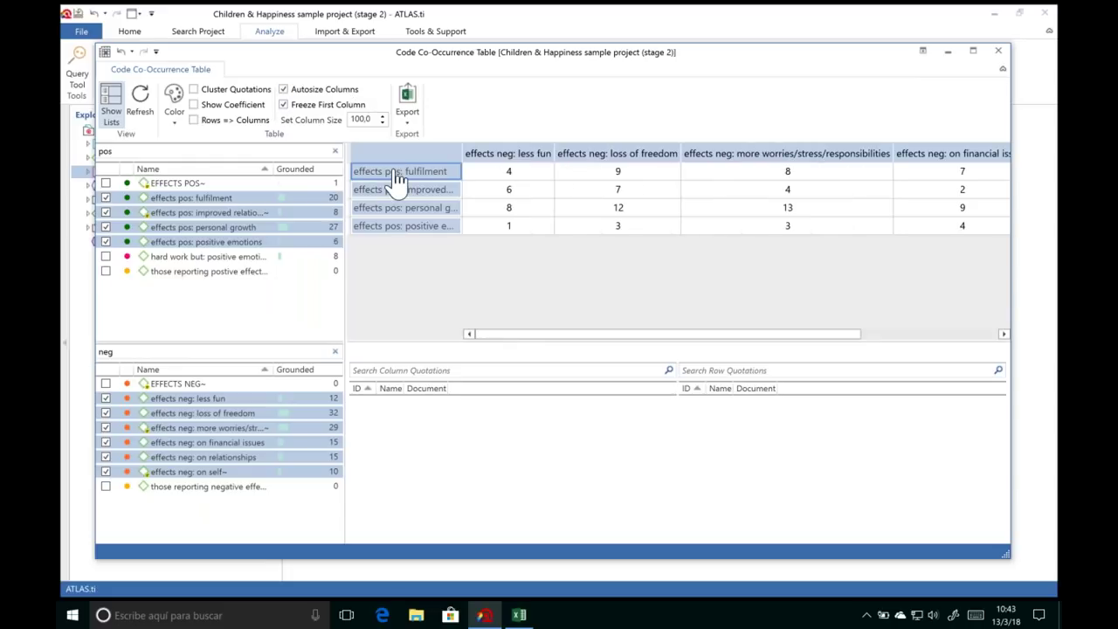
Step: List quotations where fulfilment and less fun co-occur and open quotation 3:17 in its document
{"action": "left_click", "coordinate": [511, 166]}
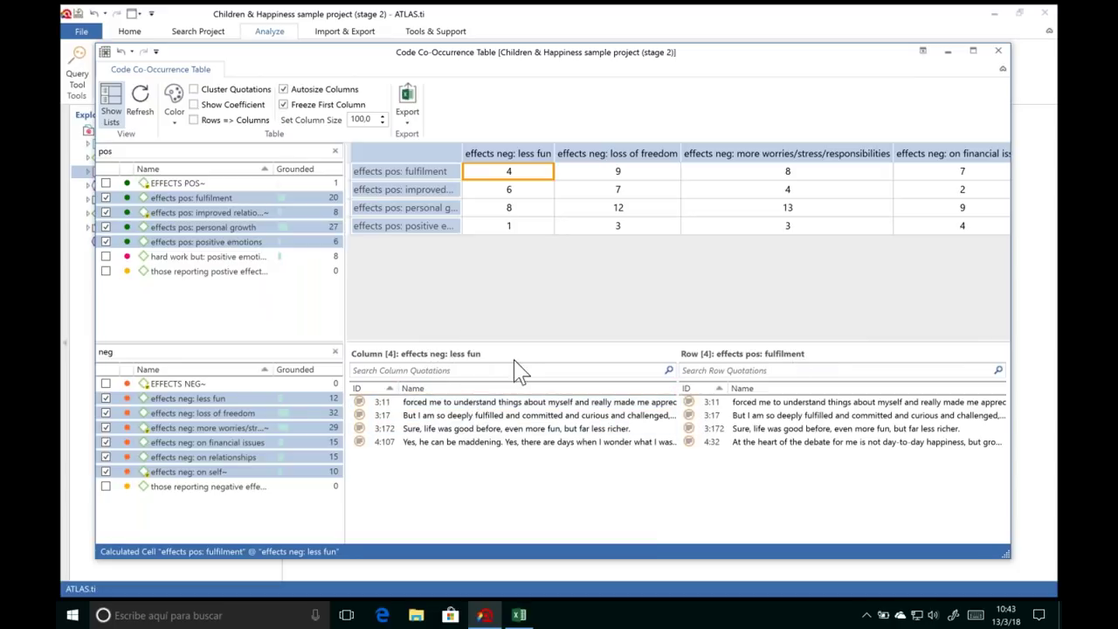
{"action": "left_click", "coordinate": [491, 417]}
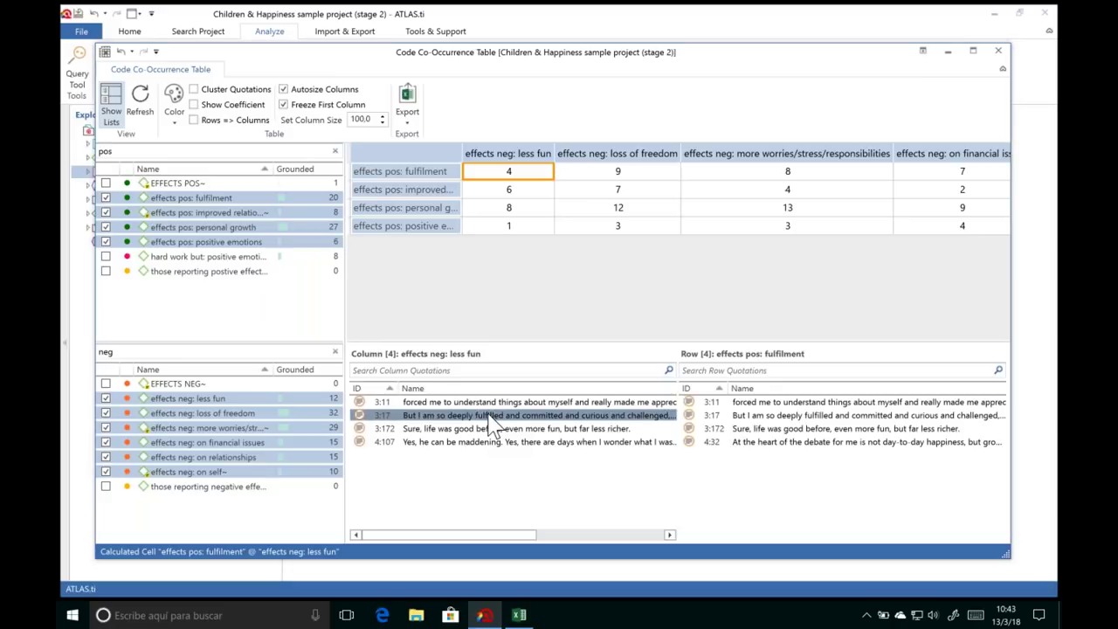
{"action": "left_click_drag", "start_coordinate": [724, 58], "coordinate": [709, 7]}
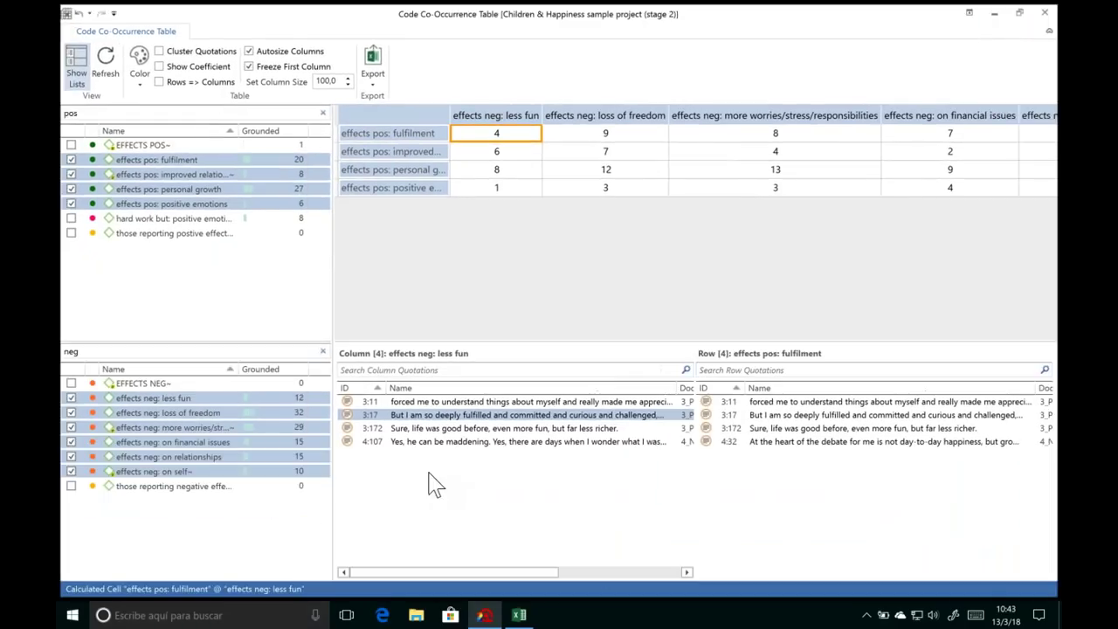
Step: Dock the table, visit the reader comments document, then float the co-occurrence table as its own window
{"action": "left_click", "coordinate": [969, 13]}
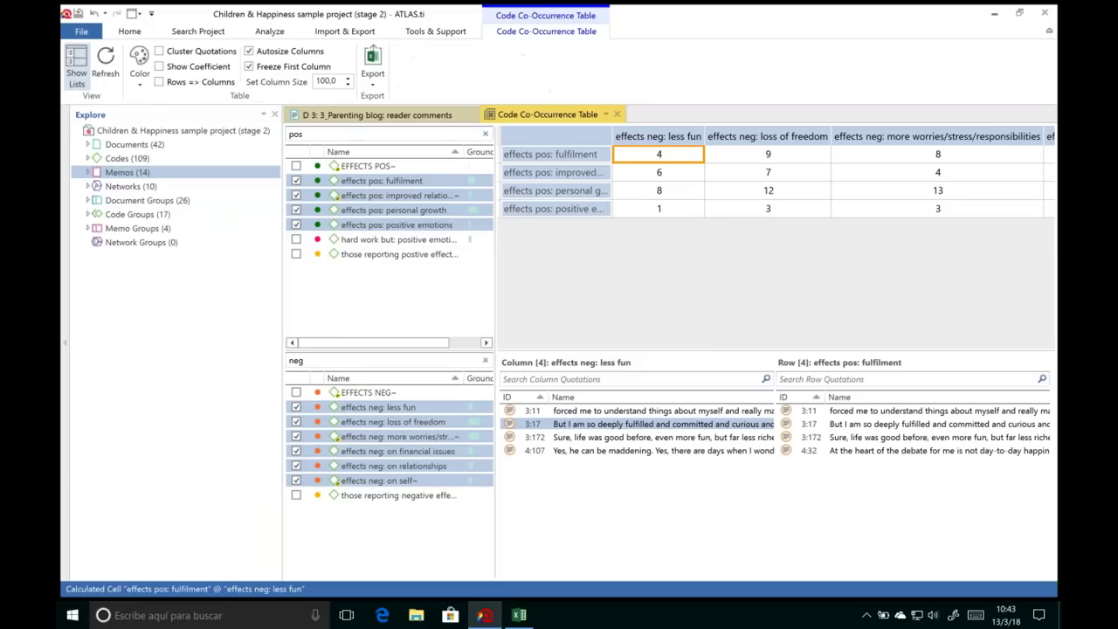
{"action": "left_click", "coordinate": [419, 117]}
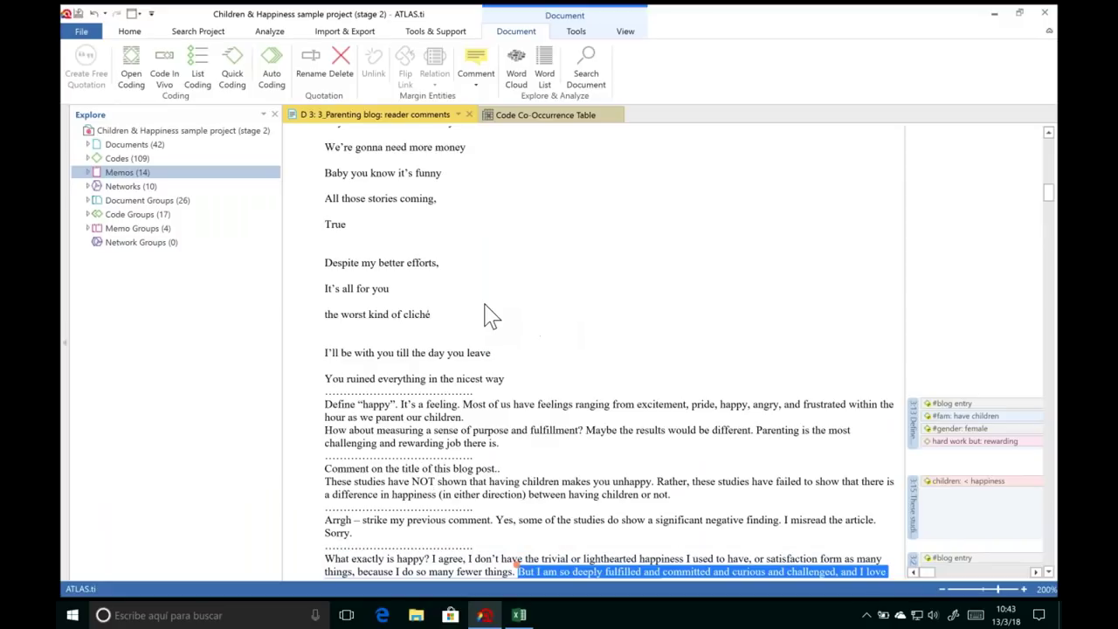
{"action": "left_click", "coordinate": [515, 115]}
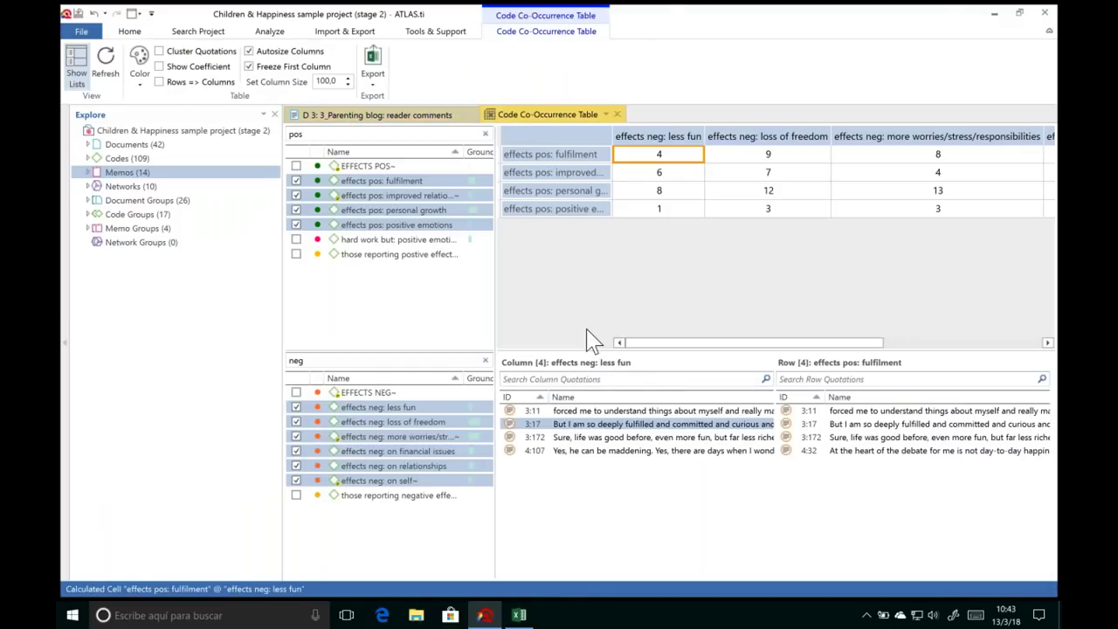
{"action": "left_click", "coordinate": [606, 115]}
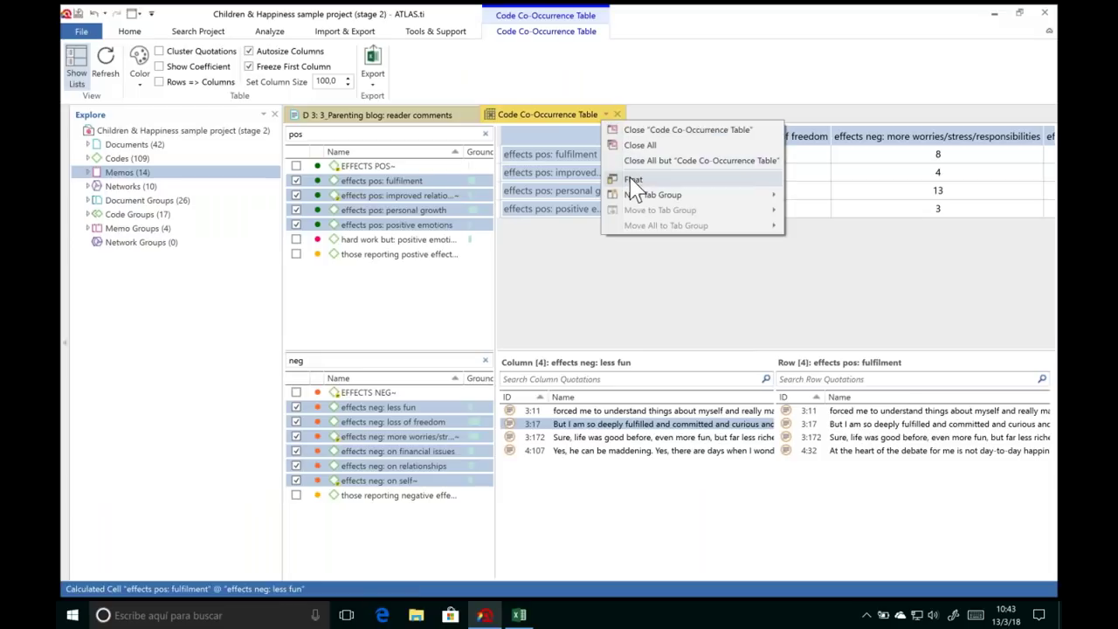
{"action": "left_click", "coordinate": [629, 181]}
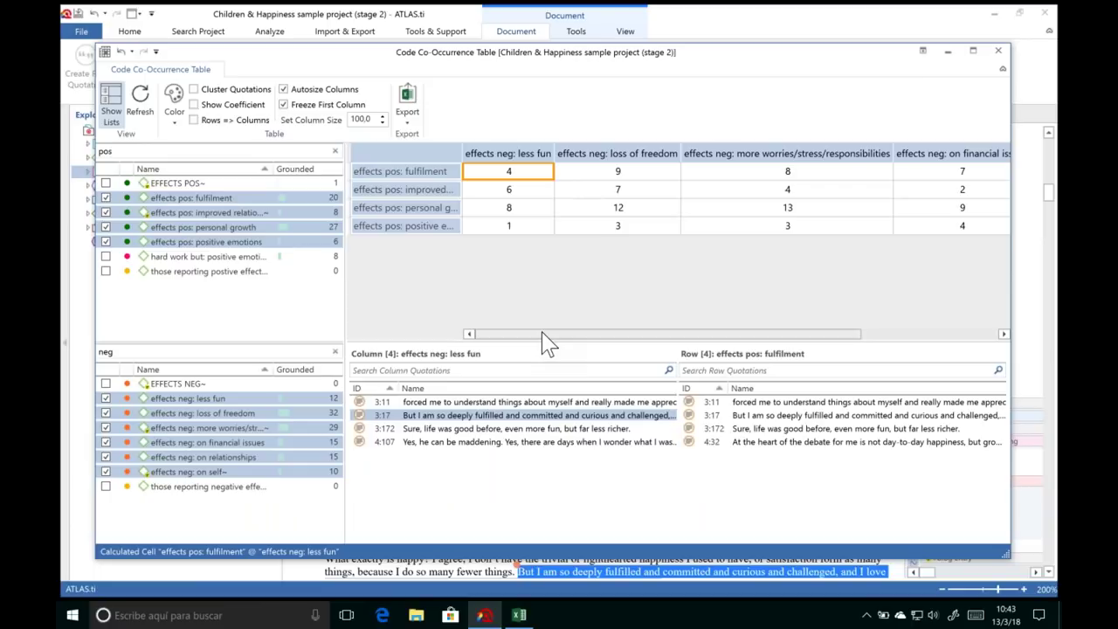
Step: Show the quotations where personal growth meets more worries and widen the row-name column
{"action": "left_click_drag", "start_coordinate": [544, 333], "coordinate": [735, 332]}
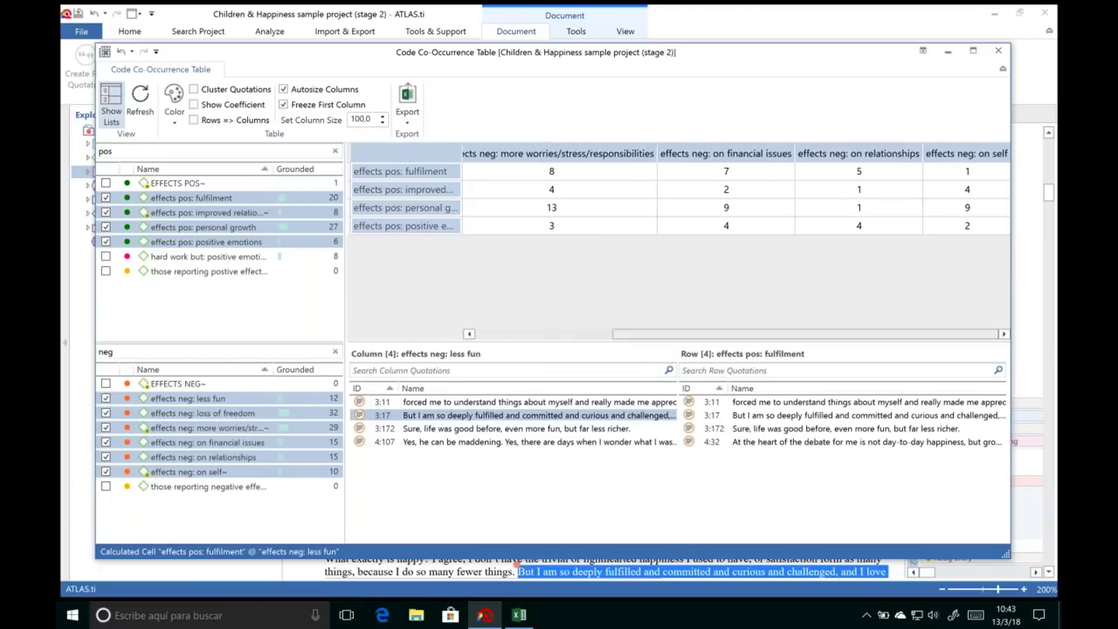
{"action": "left_click_drag", "start_coordinate": [704, 337], "coordinate": [616, 350]}
{"action": "left_click", "coordinate": [773, 211]}
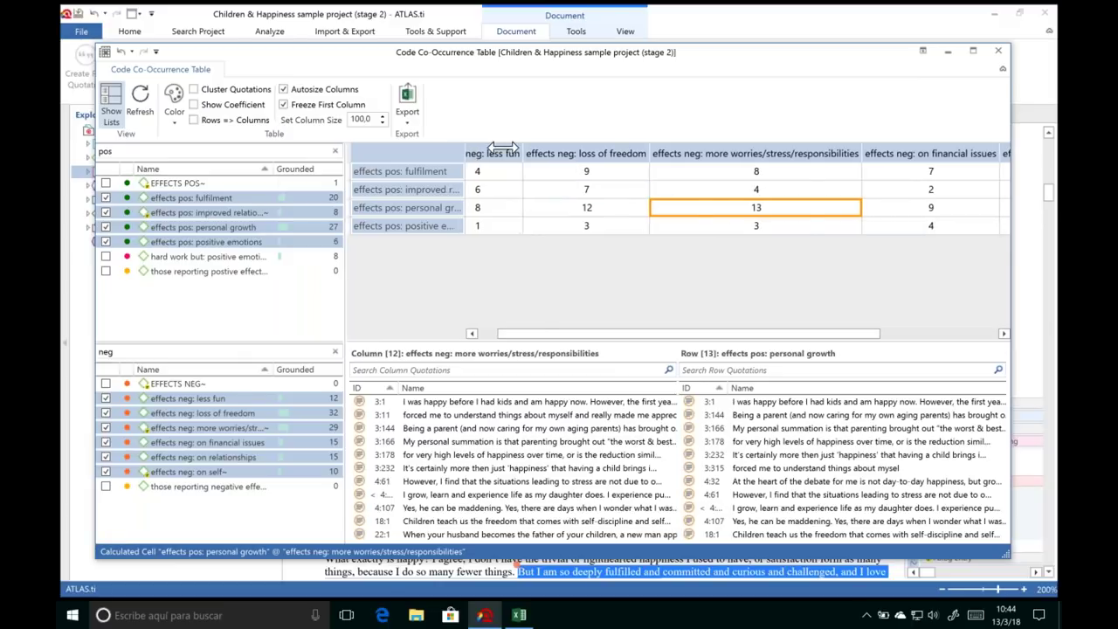
{"action": "left_click_drag", "start_coordinate": [504, 147], "coordinate": [533, 149]}
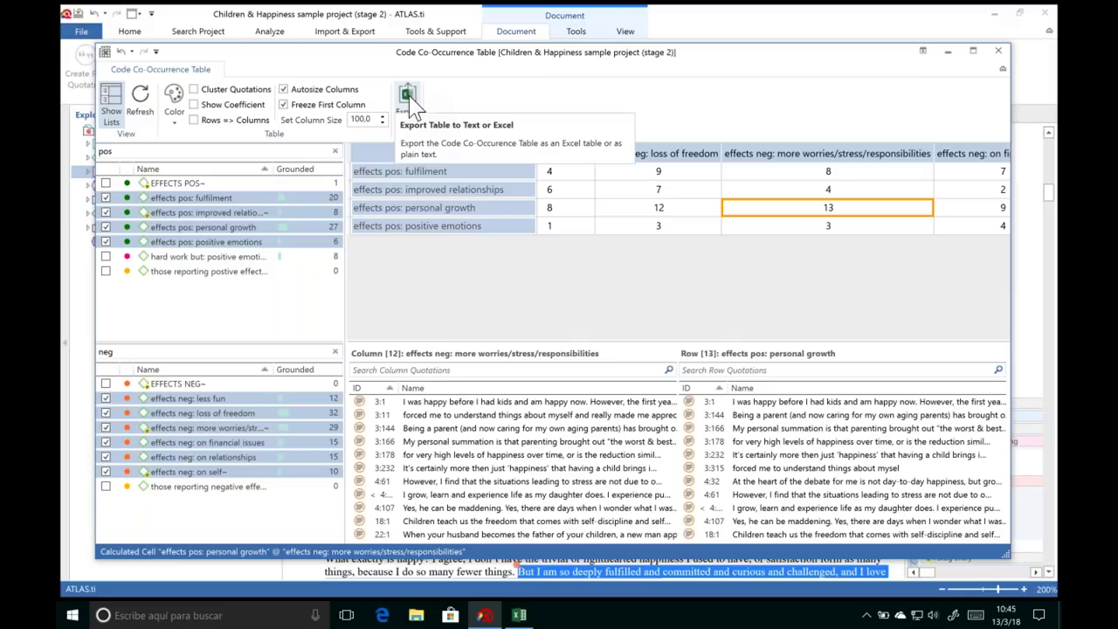
Step: Readjust the column widths, then close the floating co-occurrence table window
{"action": "left_click_drag", "start_coordinate": [344, 297], "coordinate": [317, 297]}
{"action": "left_click_drag", "start_coordinate": [572, 333], "coordinate": [561, 333]}
{"action": "left_click_drag", "start_coordinate": [509, 149], "coordinate": [424, 150]}
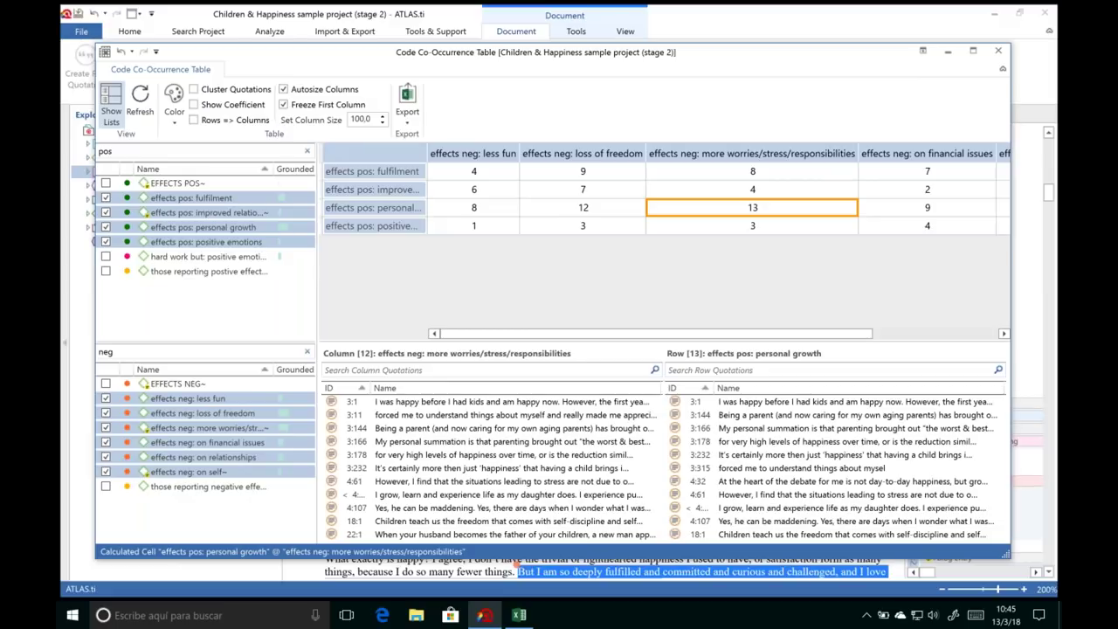
{"action": "left_click", "coordinate": [999, 51]}
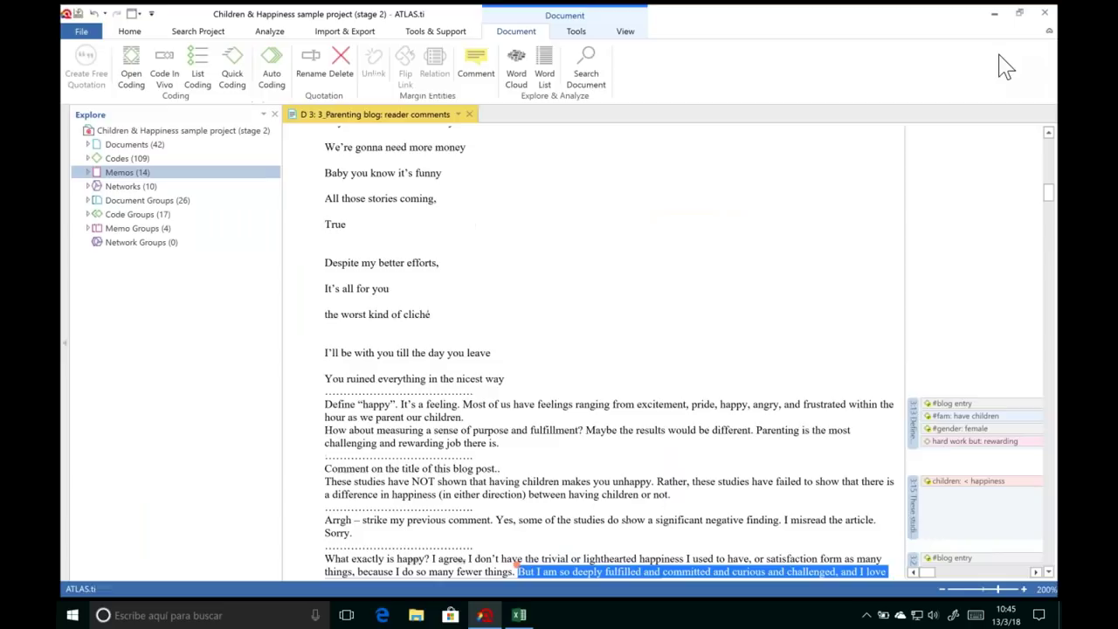
Step: Close the reader comments document and open the Query Tool from Analyze
{"action": "left_click", "coordinate": [470, 116]}
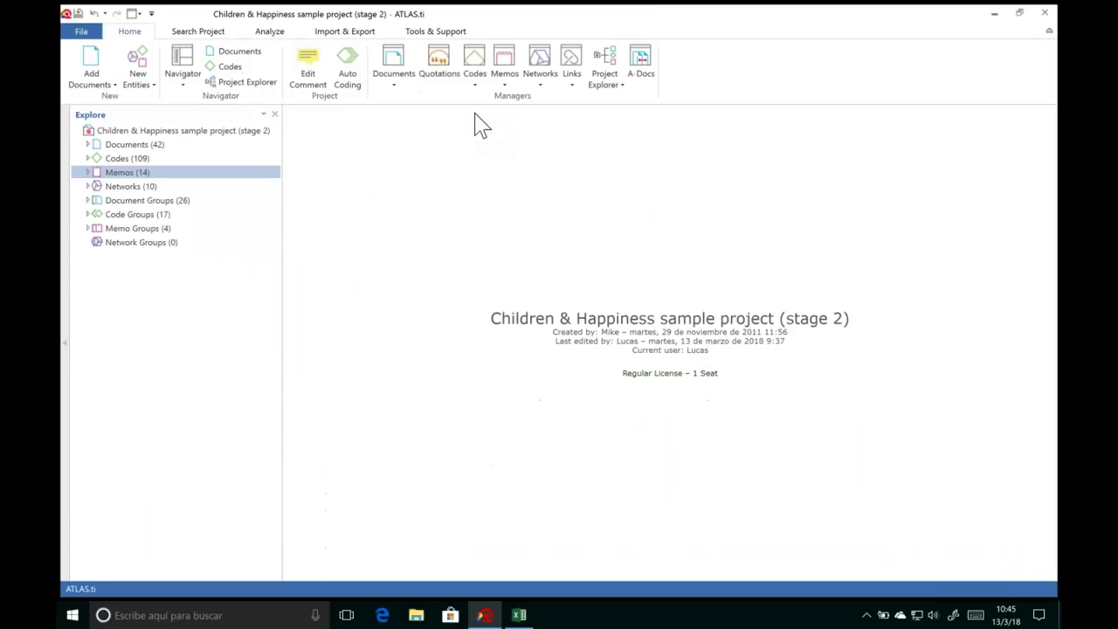
{"action": "left_click", "coordinate": [270, 33]}
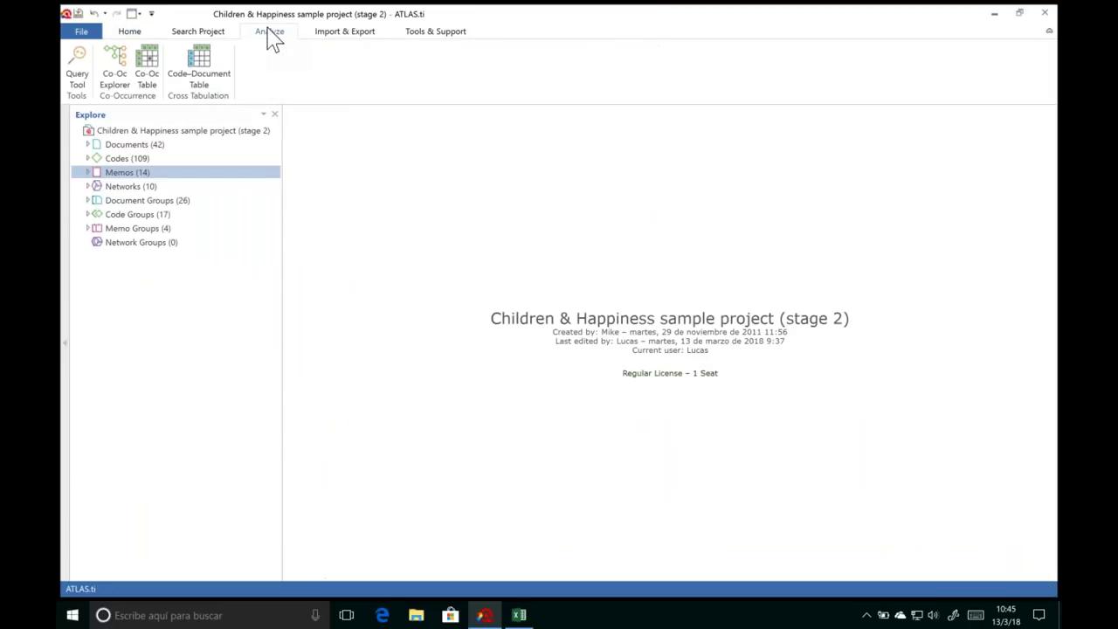
{"action": "left_click", "coordinate": [77, 69]}
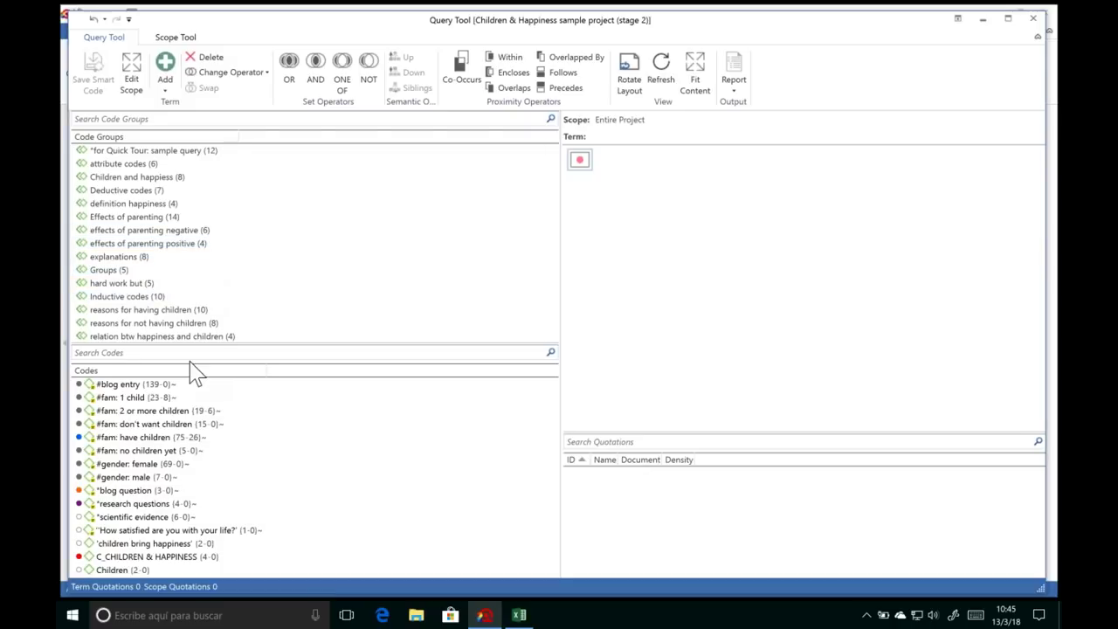
Step: Test 'children bring happiness' as a query term, remove it, and select the explanations code group
{"action": "double_click", "coordinate": [131, 545]}
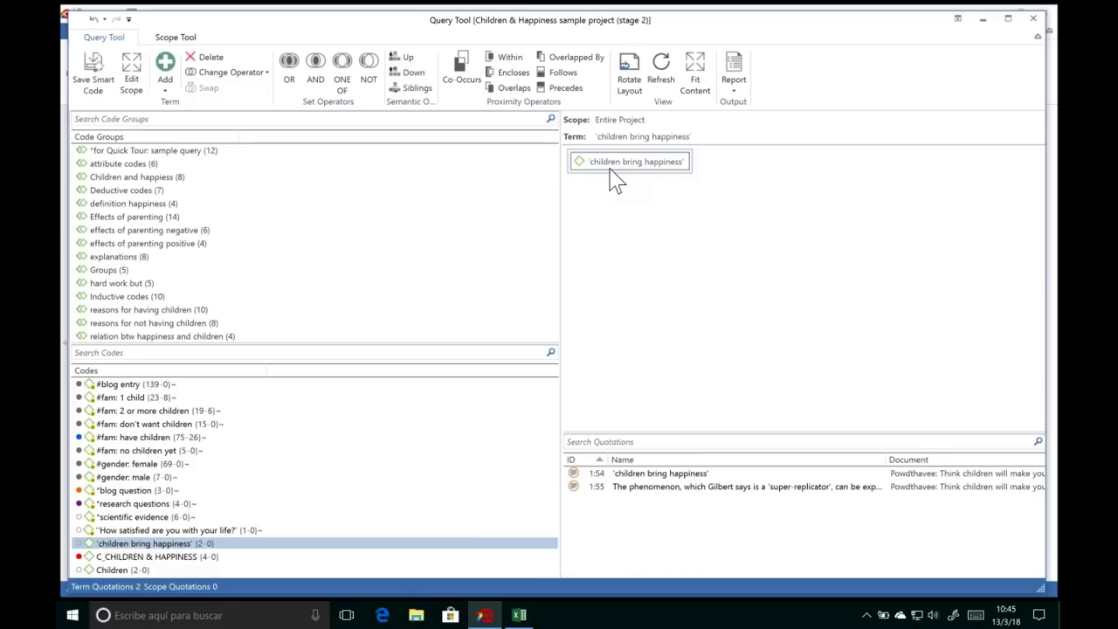
{"action": "left_click", "coordinate": [635, 489]}
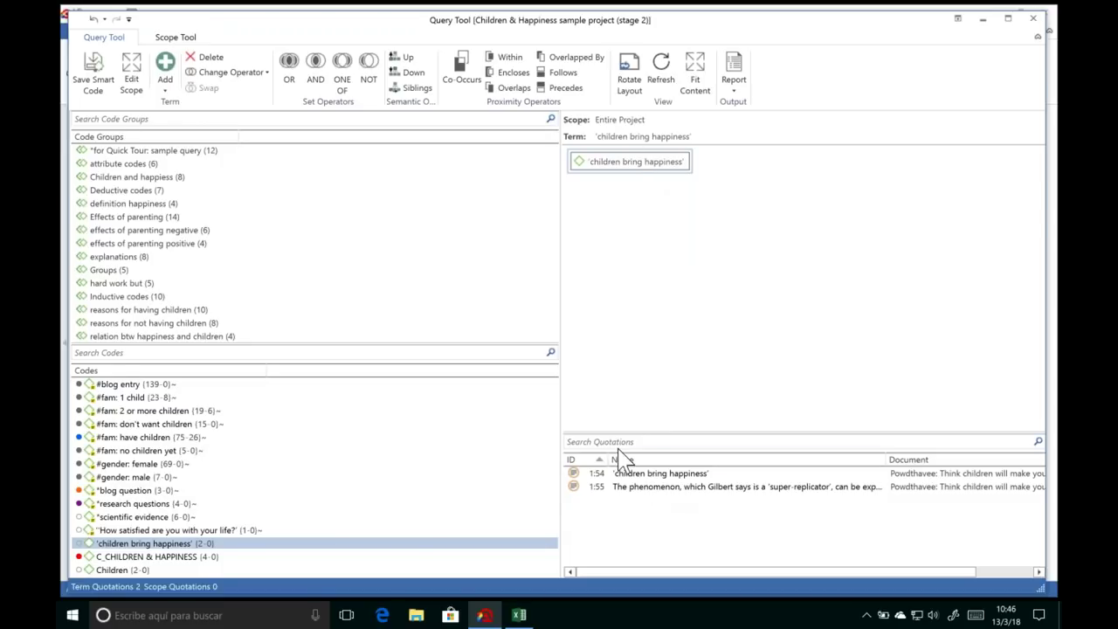
{"action": "left_click", "coordinate": [210, 57]}
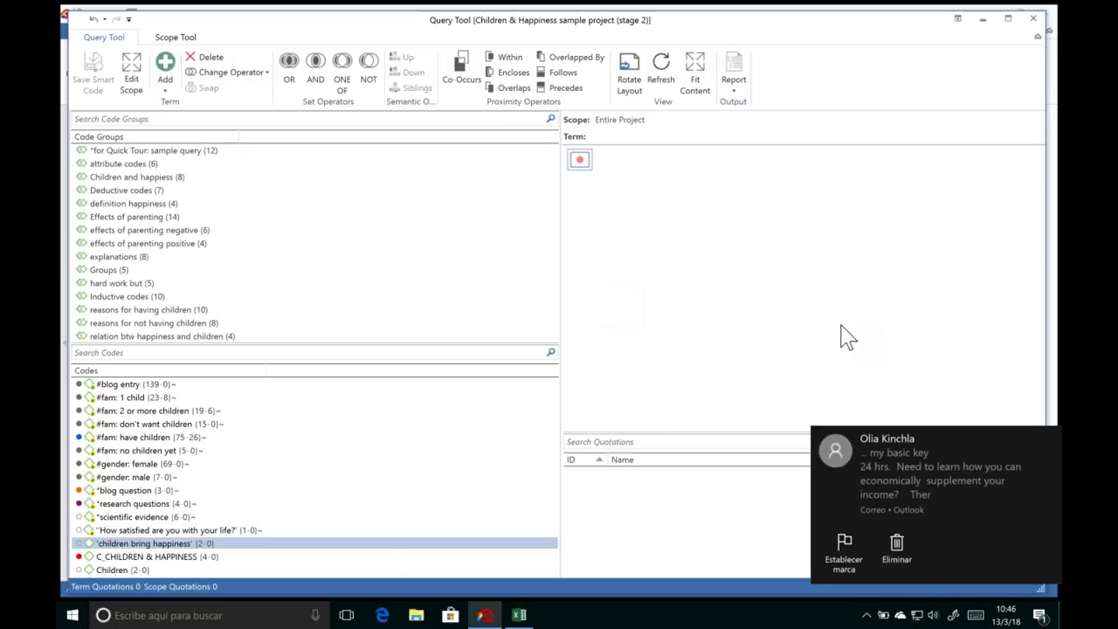
{"action": "left_click", "coordinate": [898, 542]}
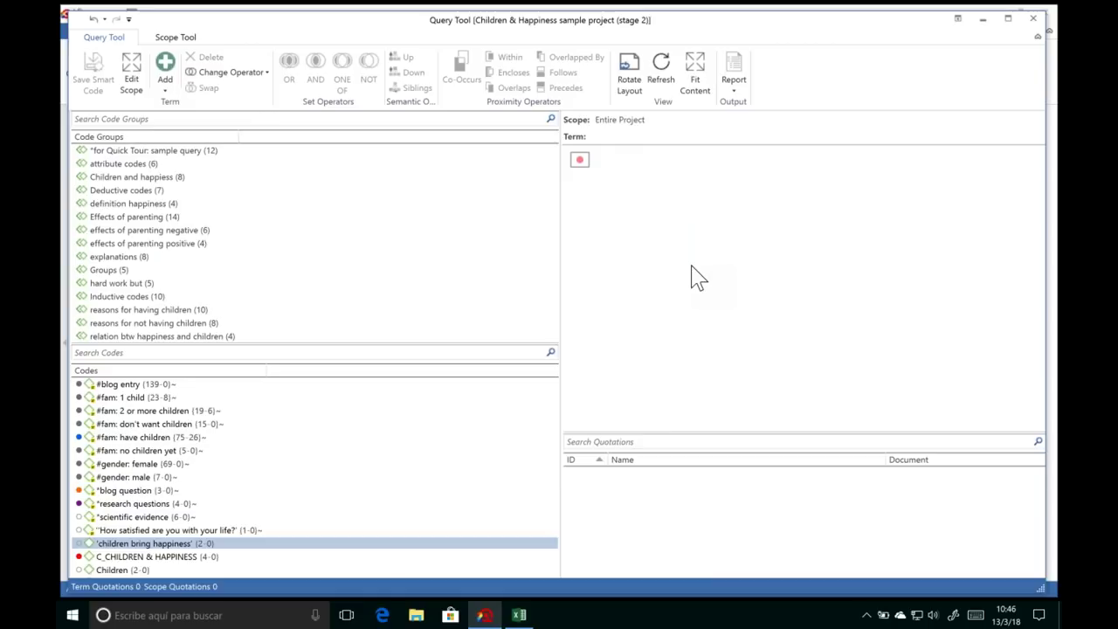
{"action": "left_click", "coordinate": [318, 255]}
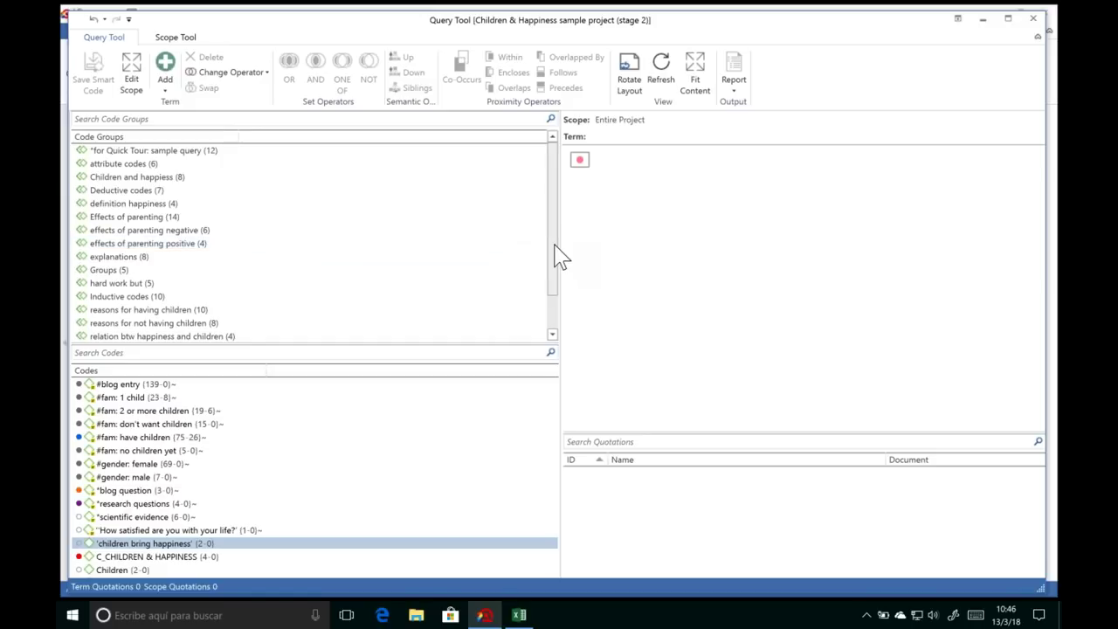
{"action": "left_click_drag", "start_coordinate": [553, 286], "coordinate": [558, 319]}
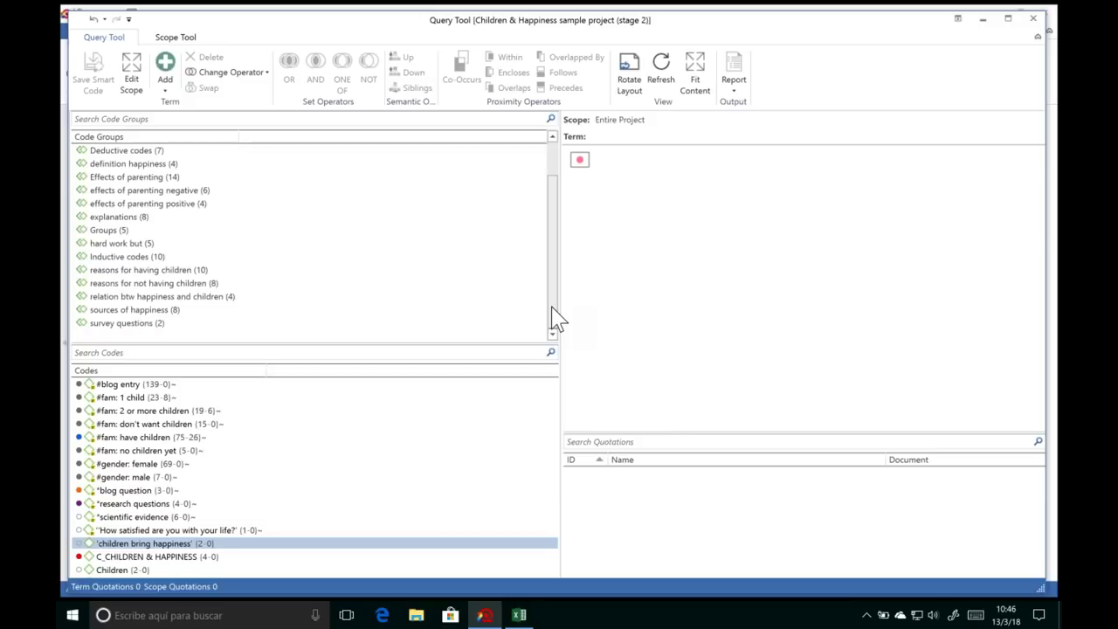
Step: Add the relation btw happiness and children code group as a query term and combine it with AND
{"action": "left_click", "coordinate": [122, 299]}
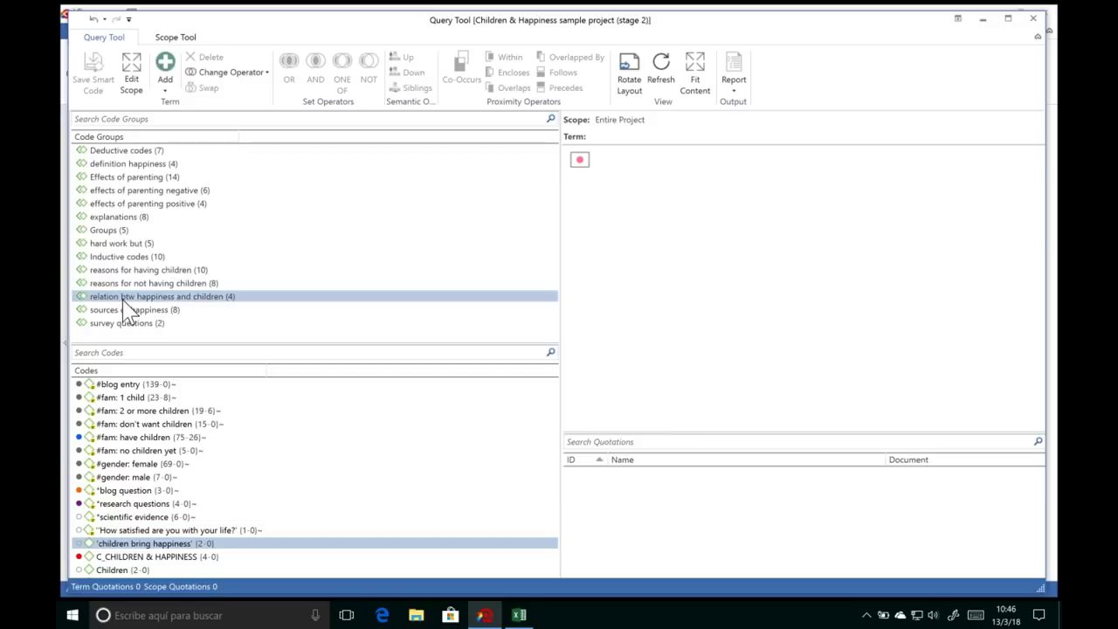
{"action": "double_click", "coordinate": [123, 299]}
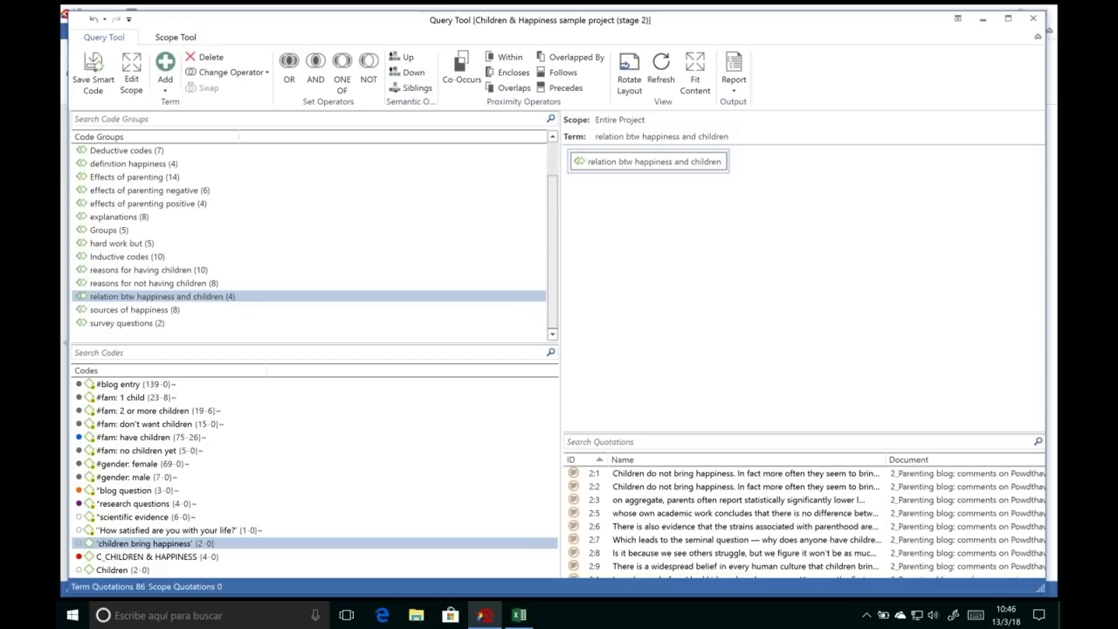
{"action": "left_click", "coordinate": [644, 170]}
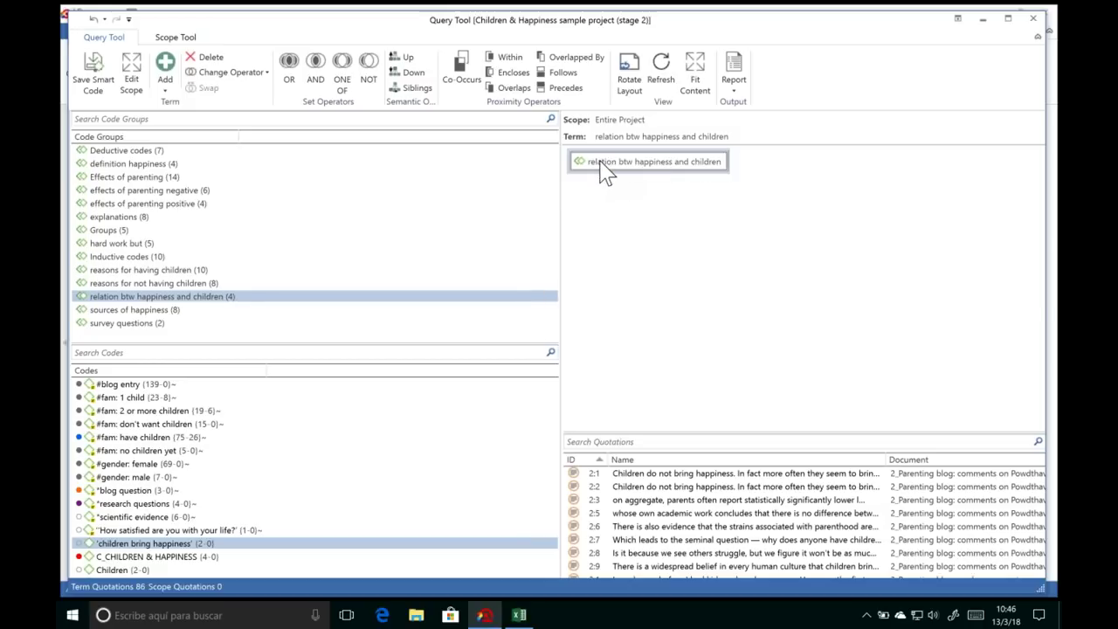
{"action": "left_click", "coordinate": [315, 74]}
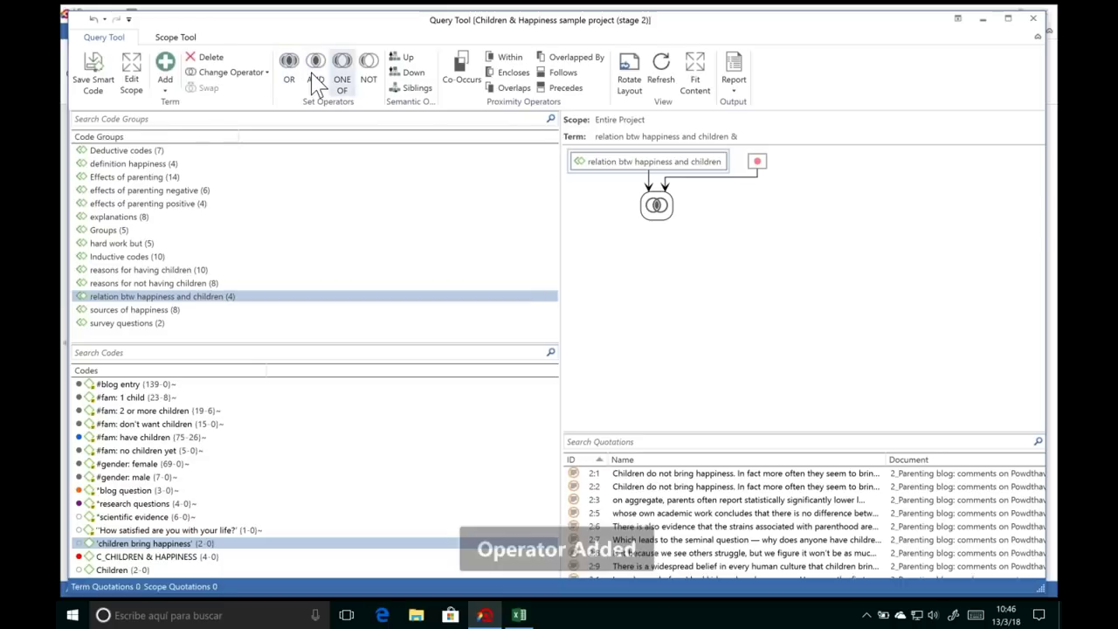
Step: Insert the #fam: have children code as the AND partner, giving 16 quotations, and begin scope editing
{"action": "left_click", "coordinate": [153, 439]}
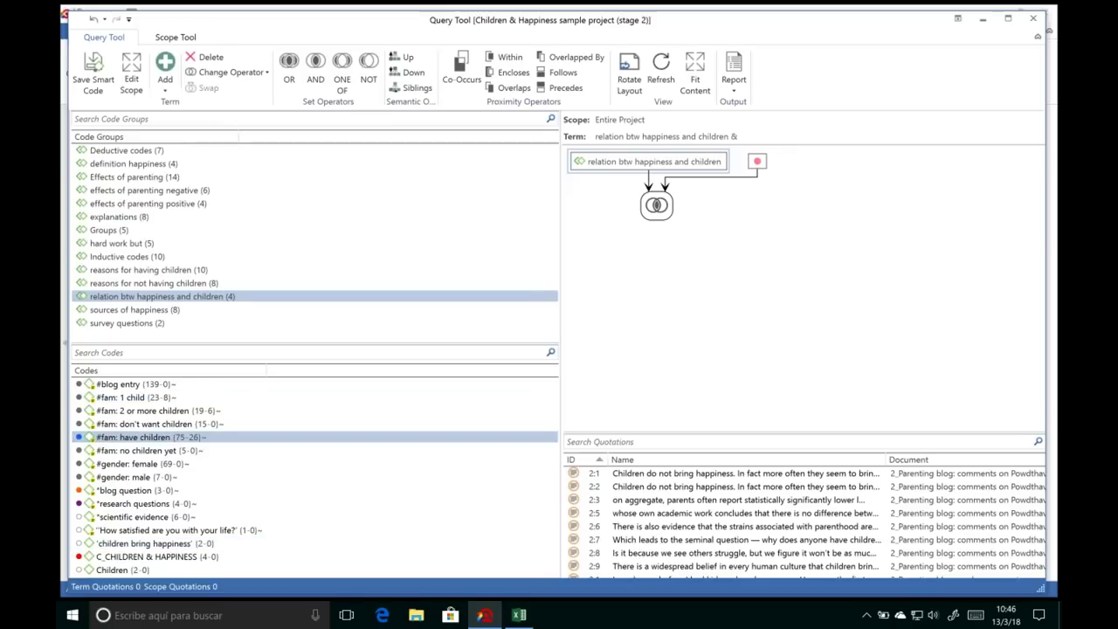
{"action": "left_click", "coordinate": [661, 209]}
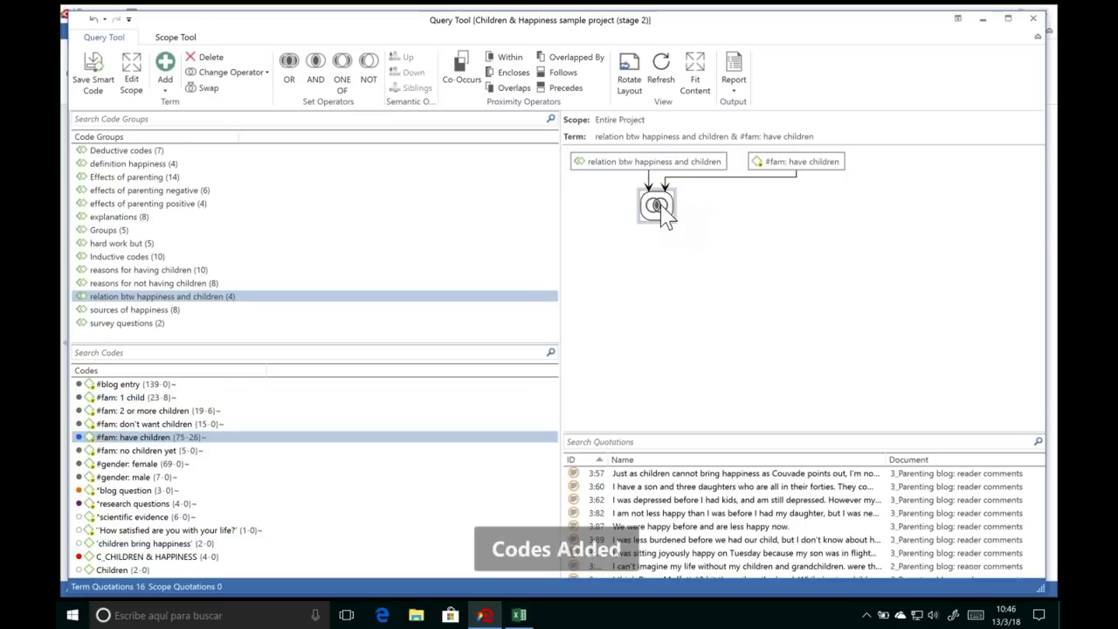
{"action": "left_click_drag", "start_coordinate": [674, 428], "coordinate": [665, 278]}
{"action": "left_click", "coordinate": [651, 323]}
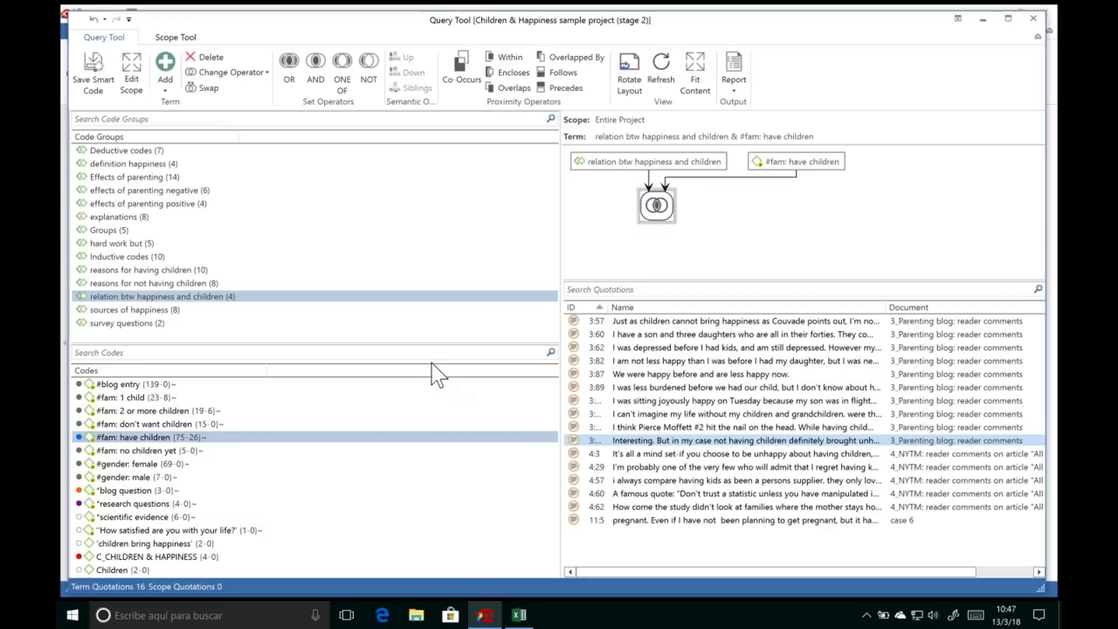
{"action": "left_click", "coordinate": [129, 78]}
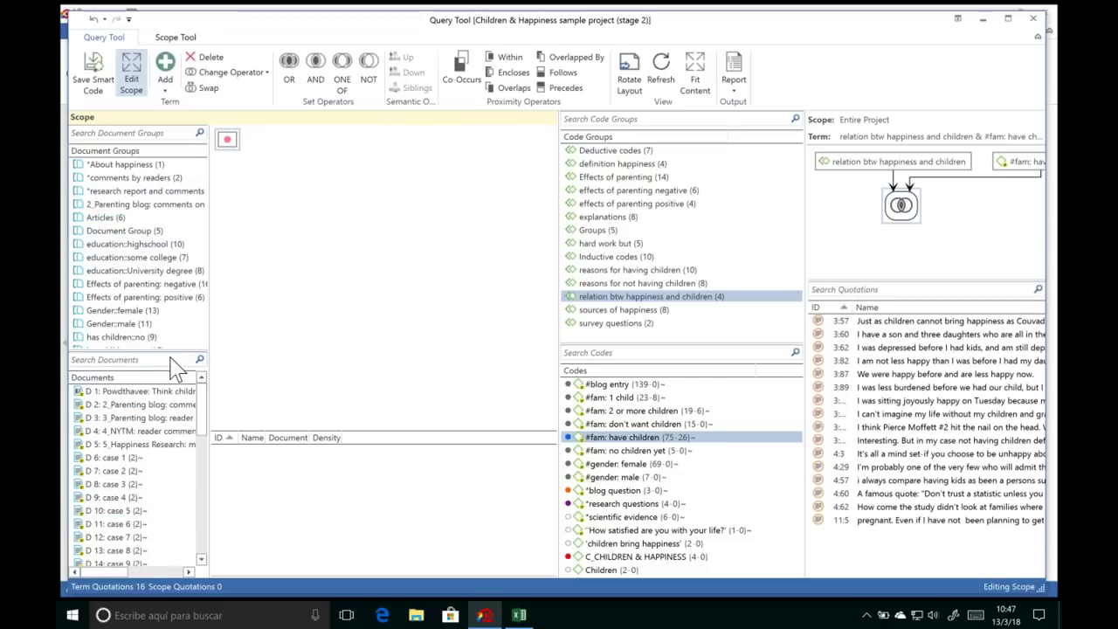
Step: Scope the query to the *comments by readers document group, leaving 15 quotations, and show report formats
{"action": "left_click", "coordinate": [171, 37]}
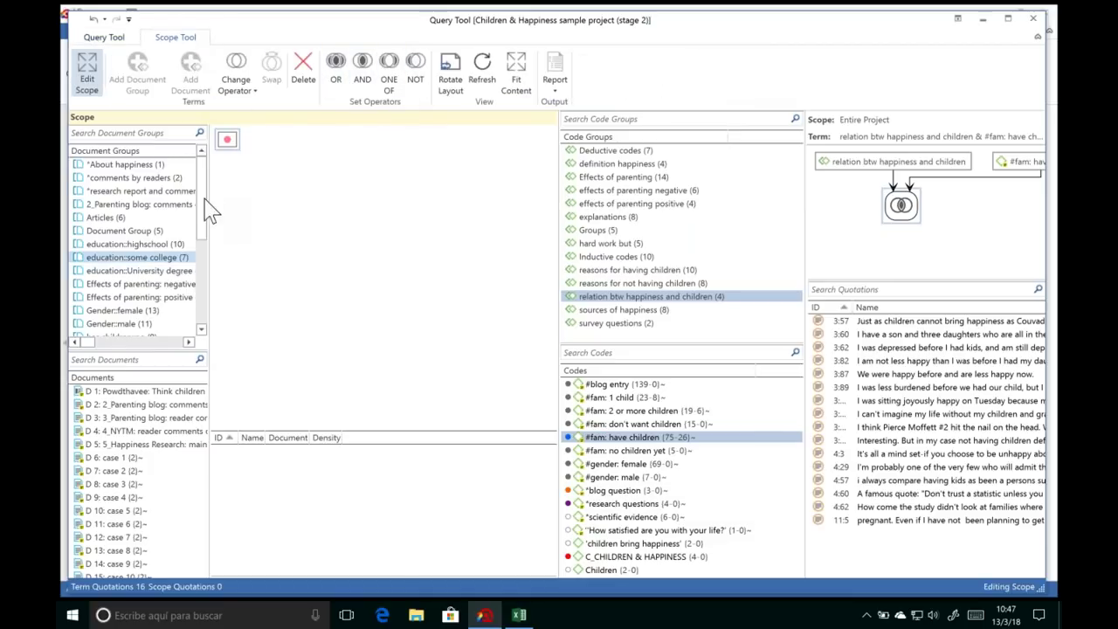
{"action": "left_click", "coordinate": [108, 179]}
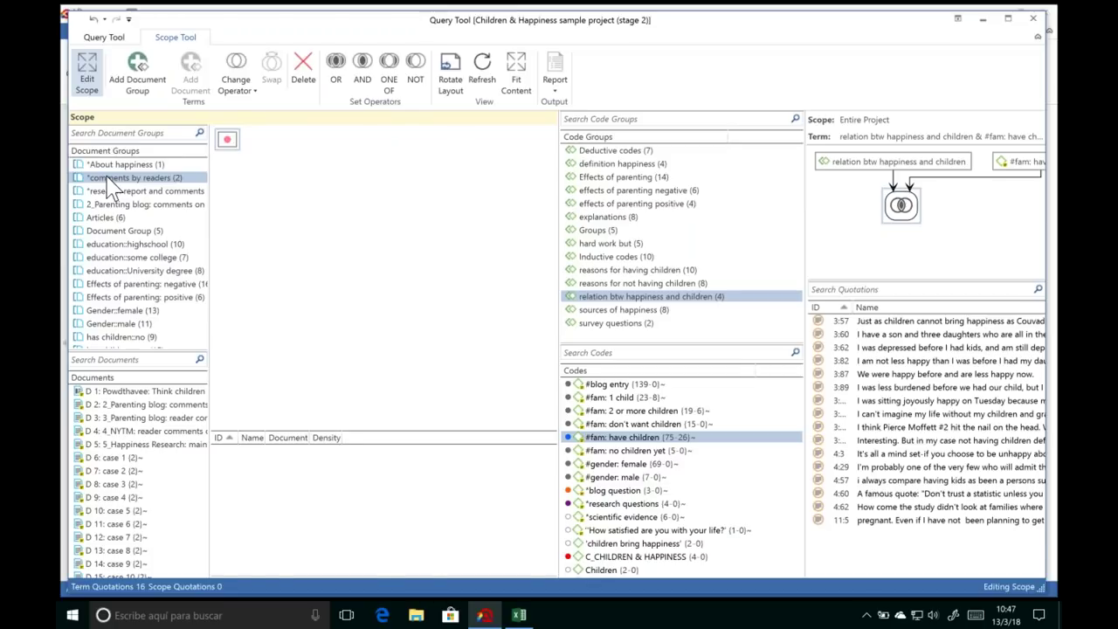
{"action": "left_click_drag", "start_coordinate": [108, 185], "coordinate": [219, 173]}
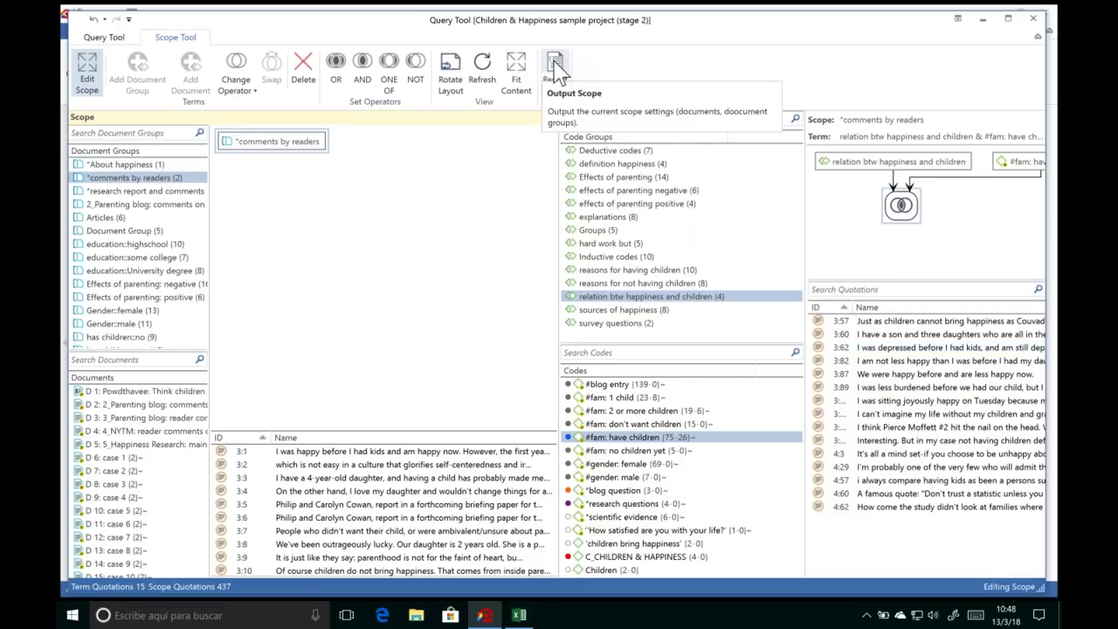
{"action": "left_click", "coordinate": [559, 91]}
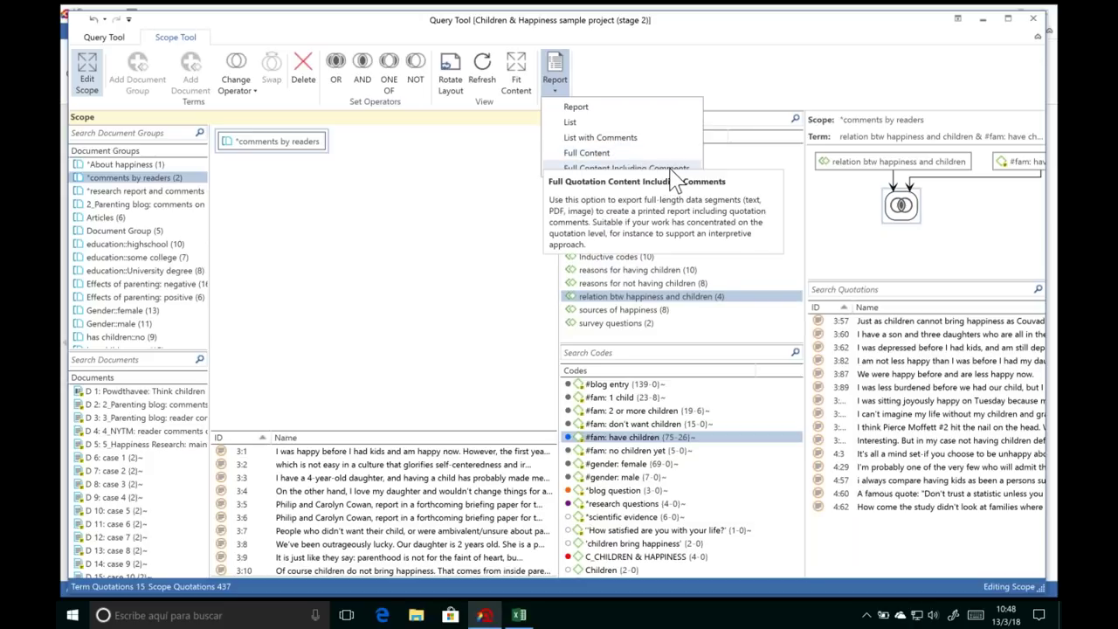
Step: Generate a full-content report including comments for the scope query
{"action": "left_click", "coordinate": [671, 169]}
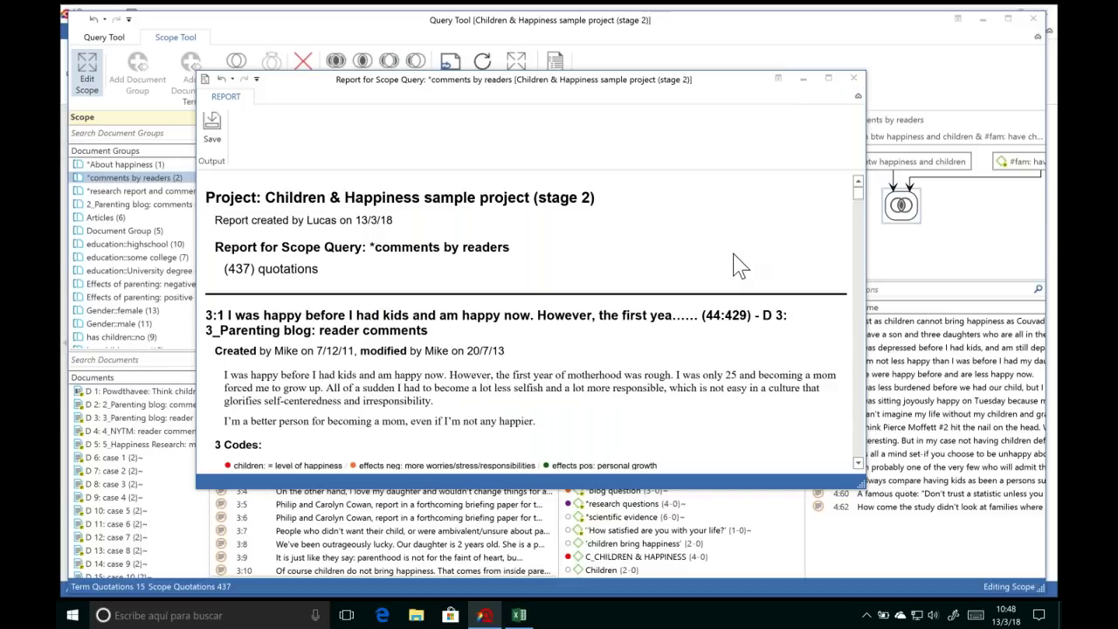
{"action": "left_click_drag", "start_coordinate": [282, 247], "coordinate": [514, 247]}
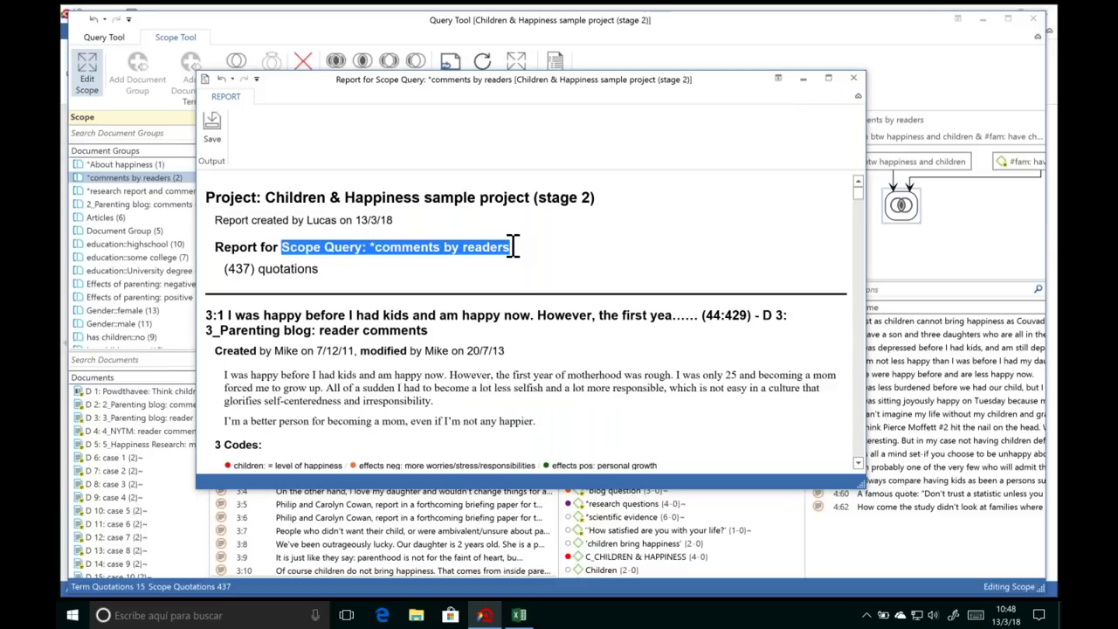
{"action": "left_click", "coordinate": [587, 258]}
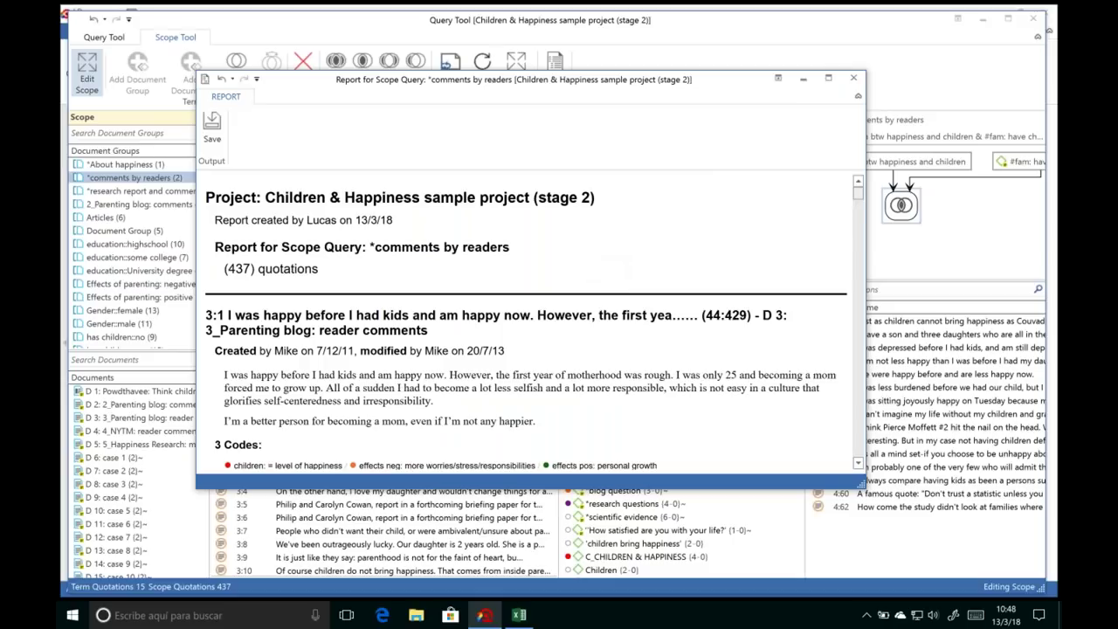
Step: Scroll through the report, select quotation 3:4's paragraph, then close the report
{"action": "scroll", "coordinate": [861, 199], "scroll_direction": "down", "scroll_amount": 8}
{"action": "scroll", "coordinate": [863, 205], "scroll_direction": "up", "scroll_amount": 3}
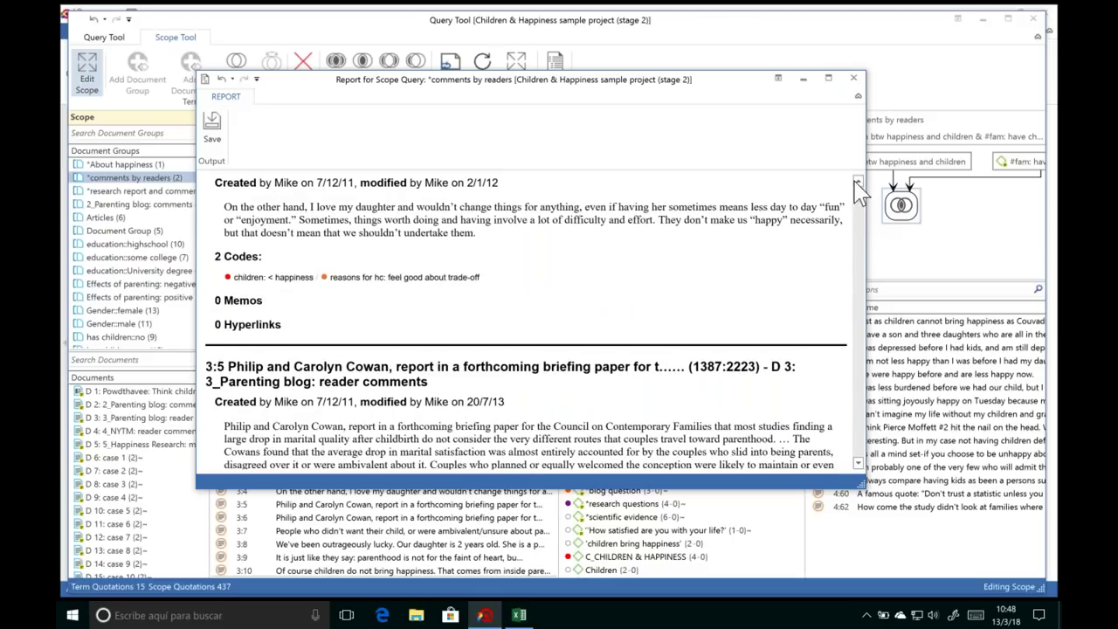
{"action": "scroll", "coordinate": [863, 201], "scroll_direction": "up", "scroll_amount": 1}
{"action": "double_click", "coordinate": [327, 251]}
{"action": "triple_click", "coordinate": [326, 271]}
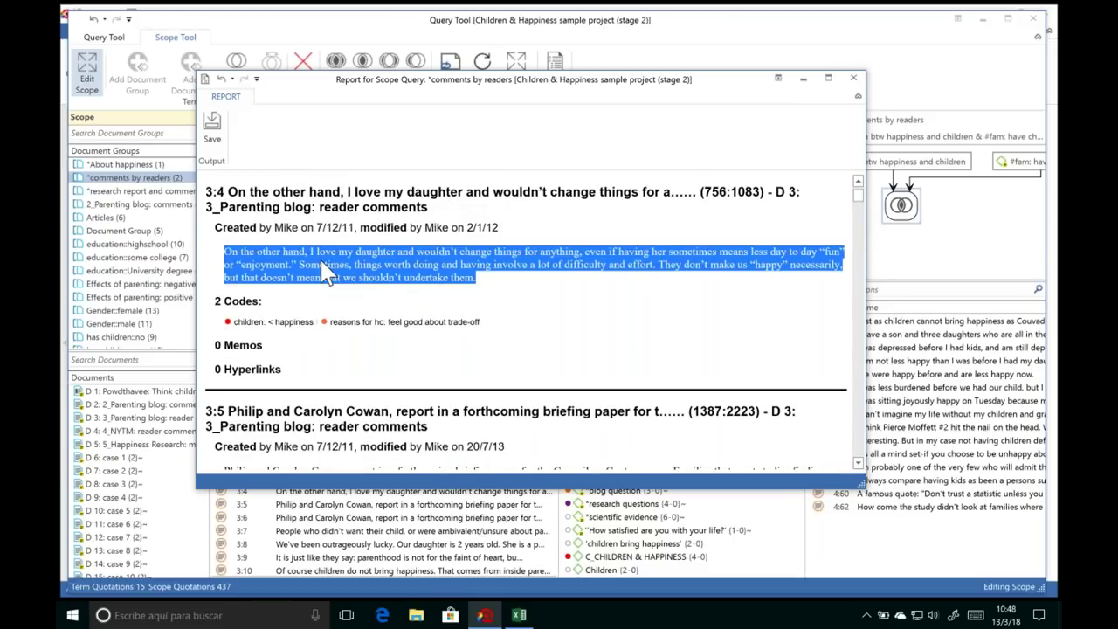
{"action": "left_click", "coordinate": [854, 78]}
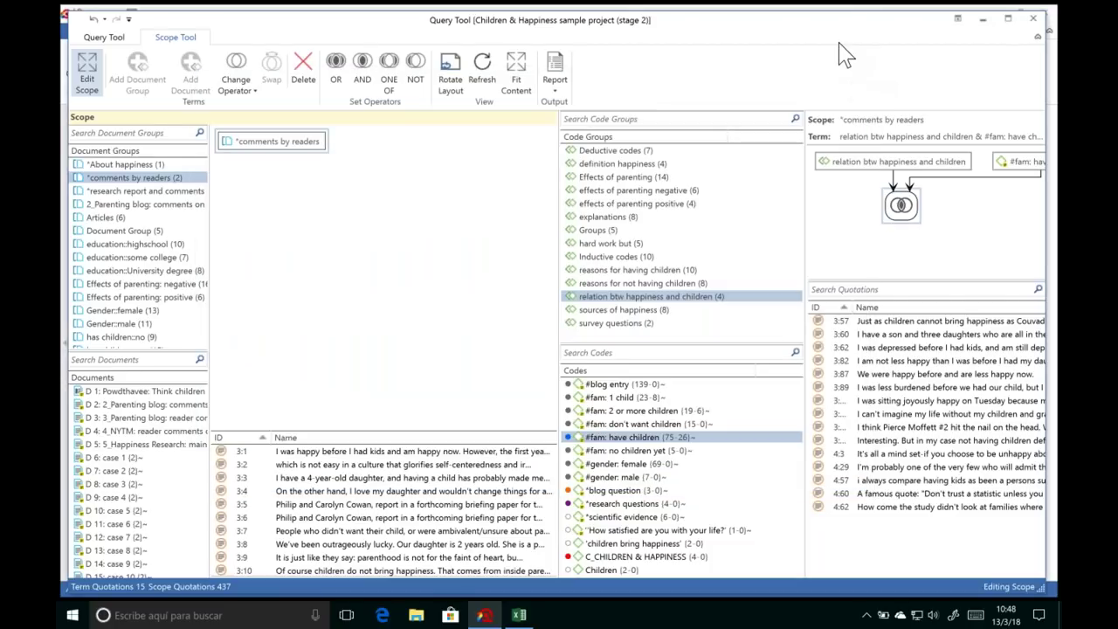
Step: Close the Query Tool and browse Codes and Memos in the project explorer
{"action": "left_click", "coordinate": [1033, 18]}
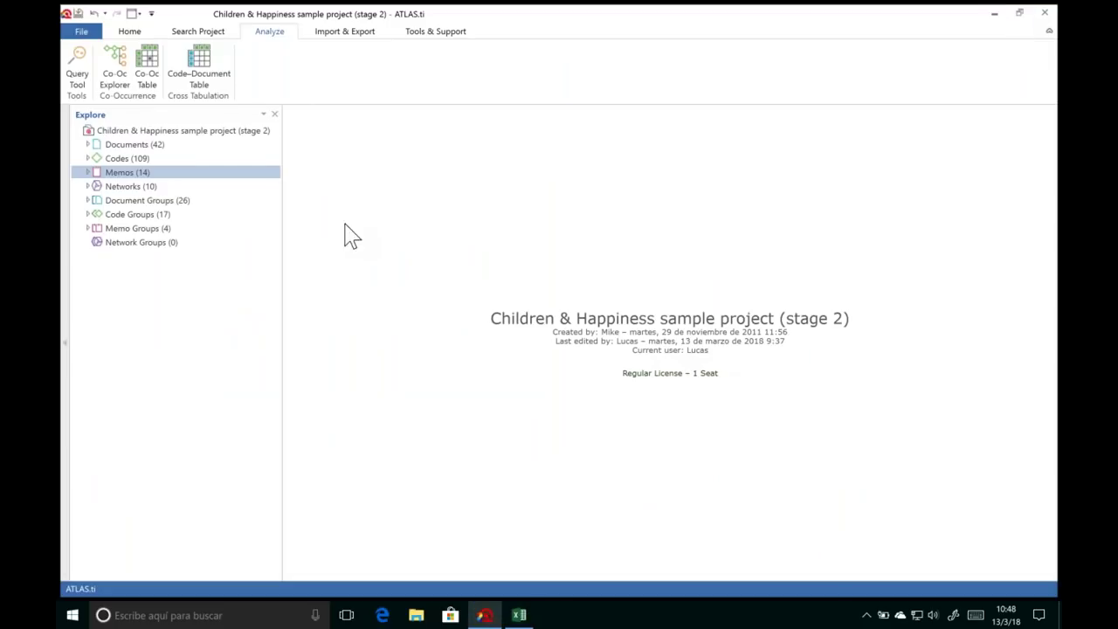
{"action": "left_click", "coordinate": [191, 159]}
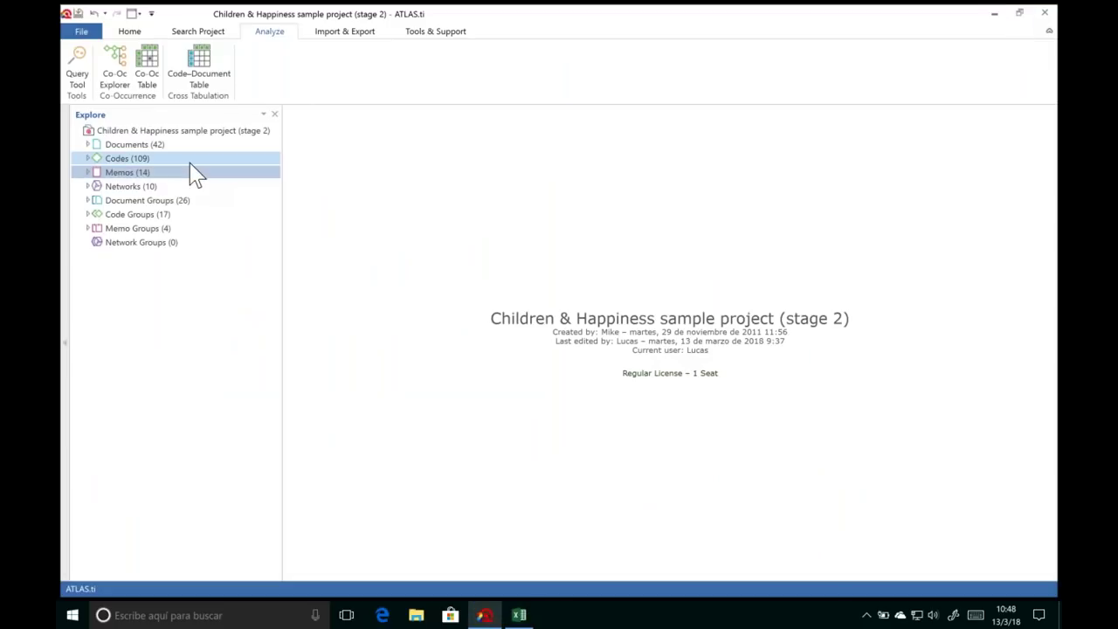
{"action": "left_click", "coordinate": [194, 173]}
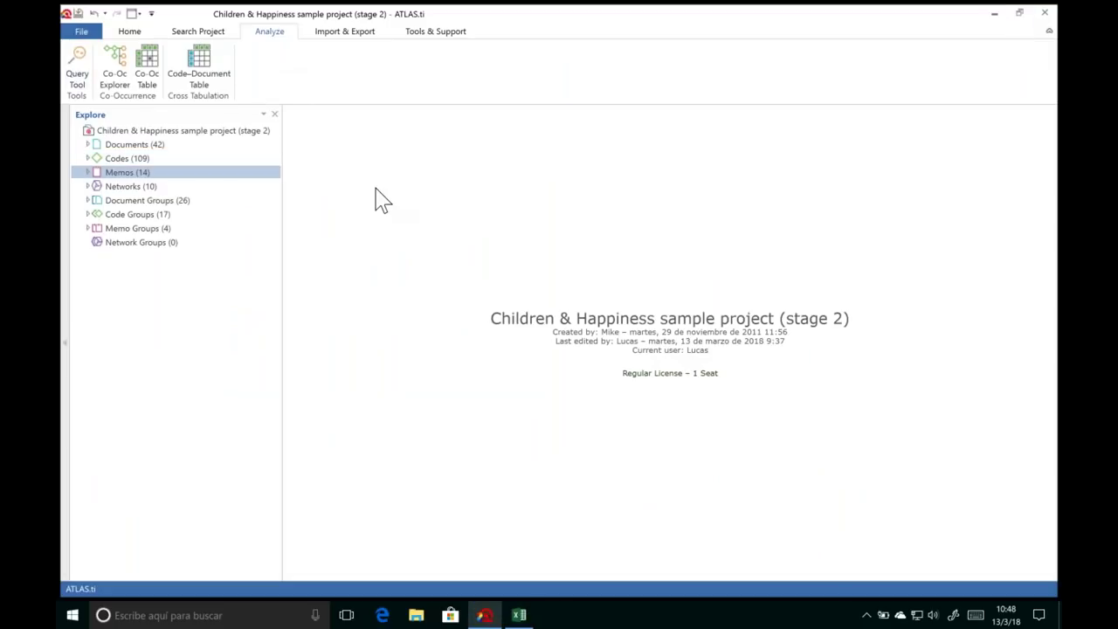
Step: Look over the Home tab's Add Documents options, then the Analyze and Import & Export tabs
{"action": "left_click", "coordinate": [133, 35]}
{"action": "left_click", "coordinate": [103, 79]}
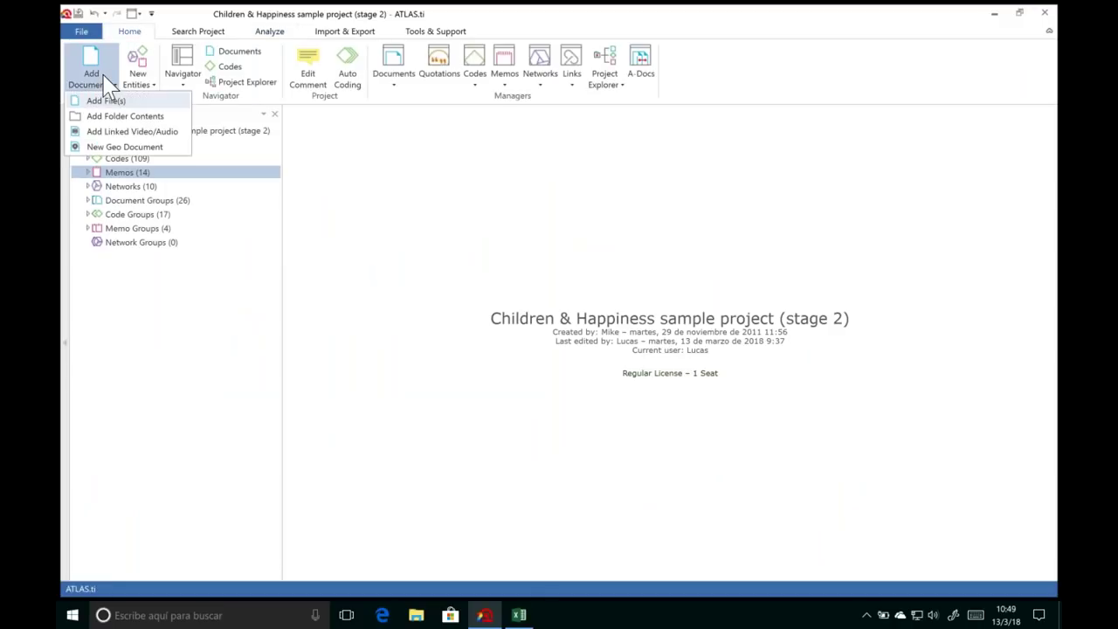
{"action": "left_click", "coordinate": [372, 226]}
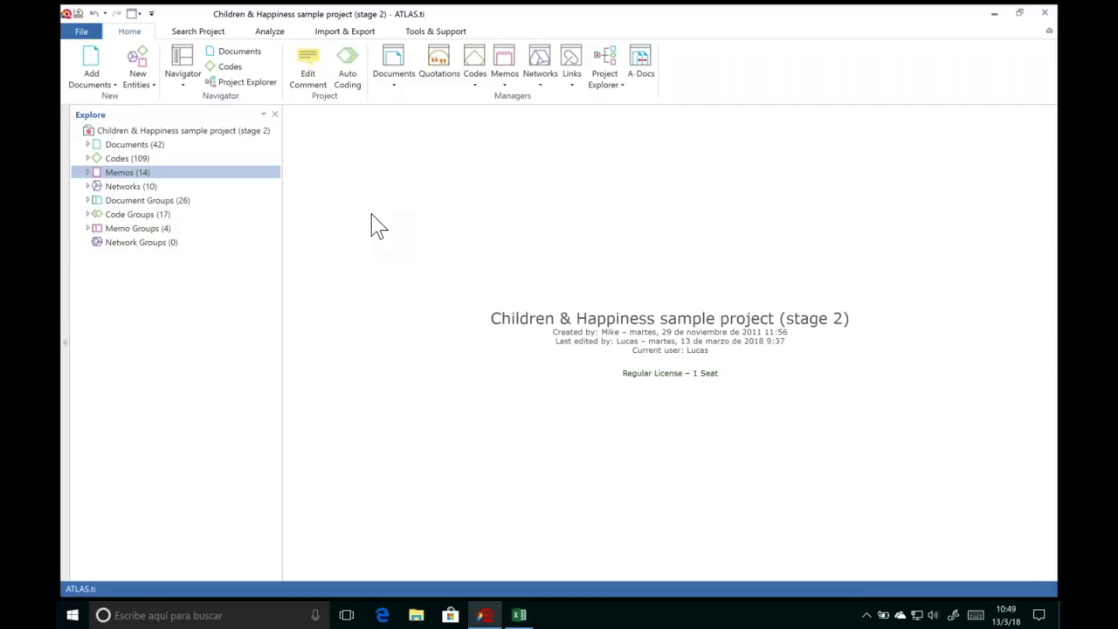
{"action": "left_click", "coordinate": [269, 32]}
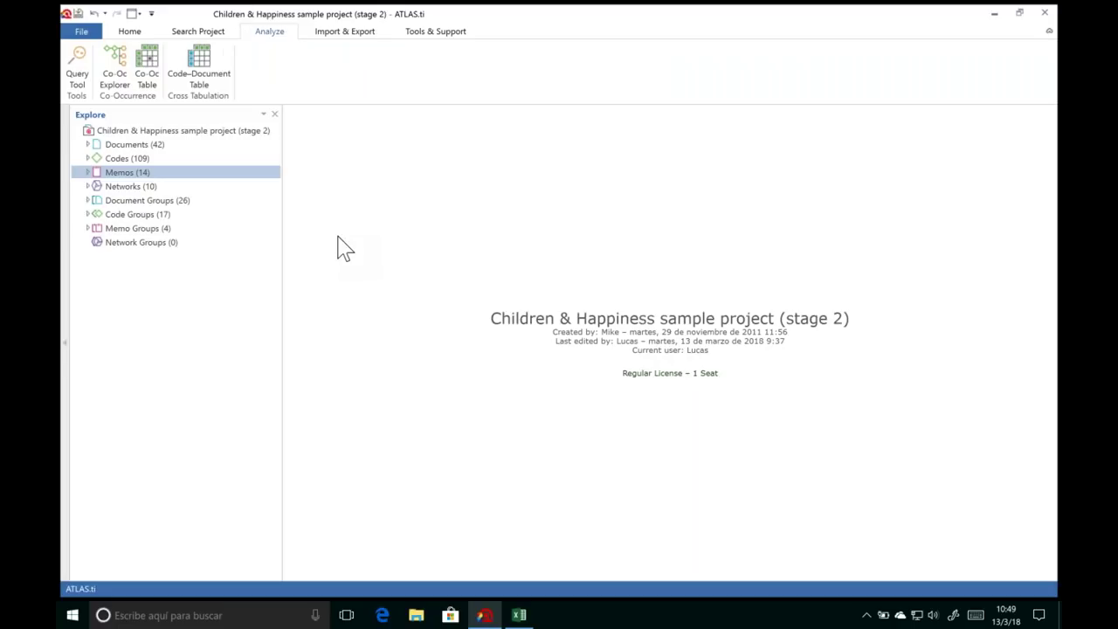
{"action": "left_click", "coordinate": [336, 33]}
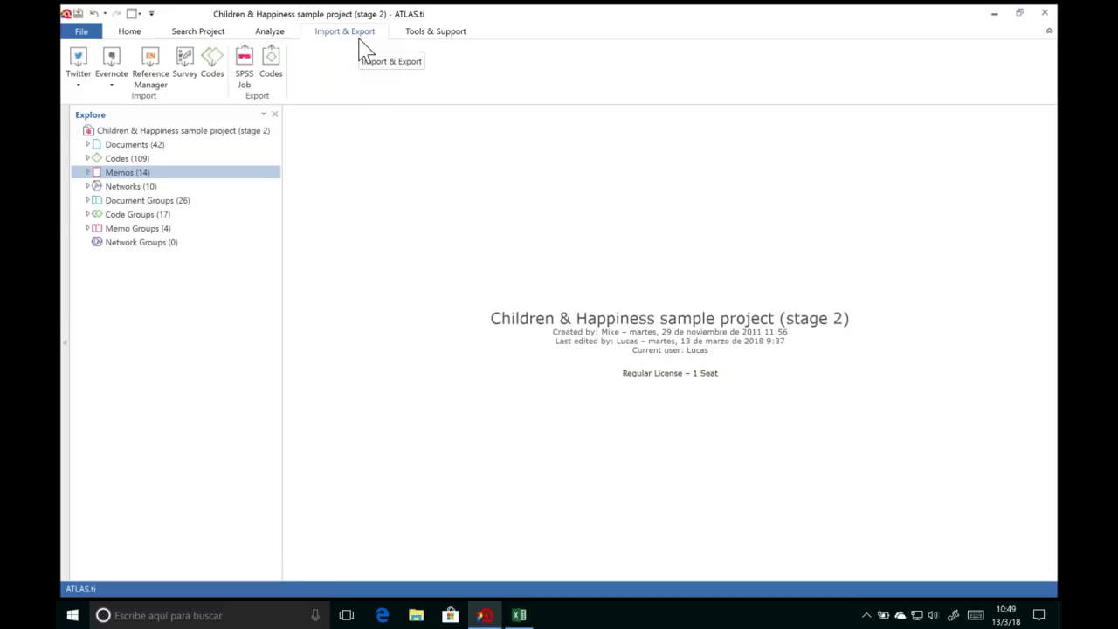
{"action": "left_click", "coordinate": [79, 66]}
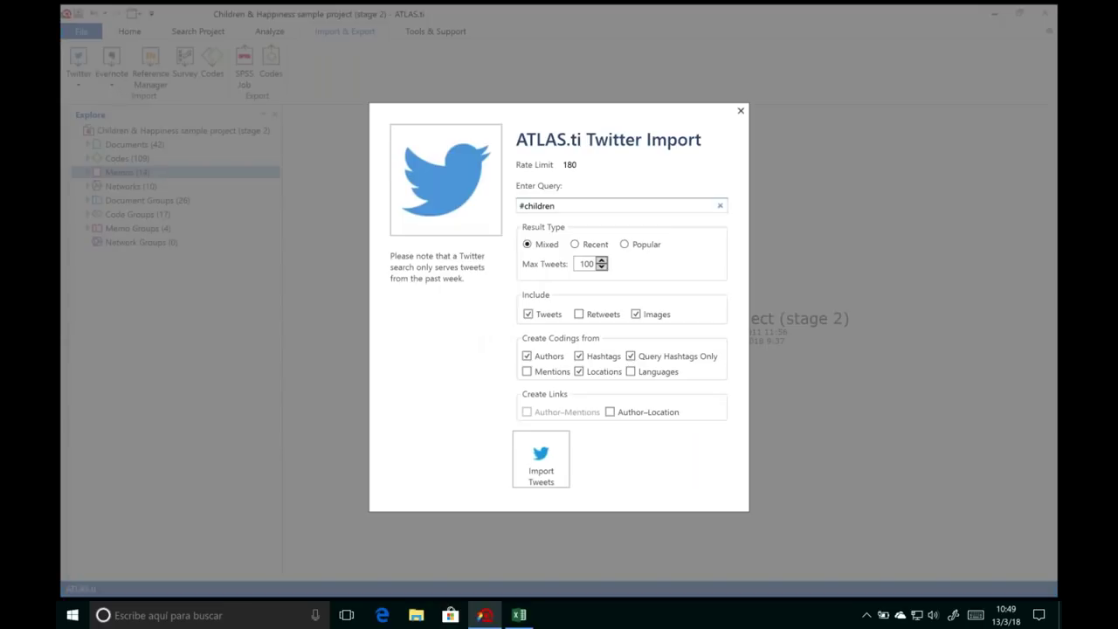
{"action": "left_click", "coordinate": [740, 112]}
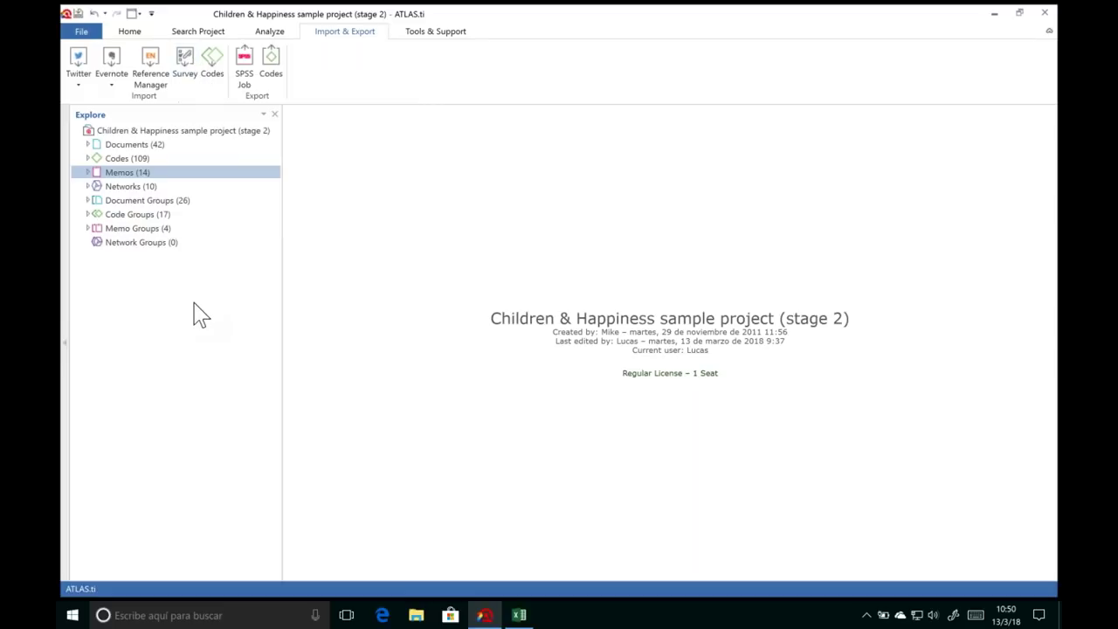
Step: Expand Document Groups (26) in the Explore panel and scroll the tree
{"action": "left_click", "coordinate": [88, 200]}
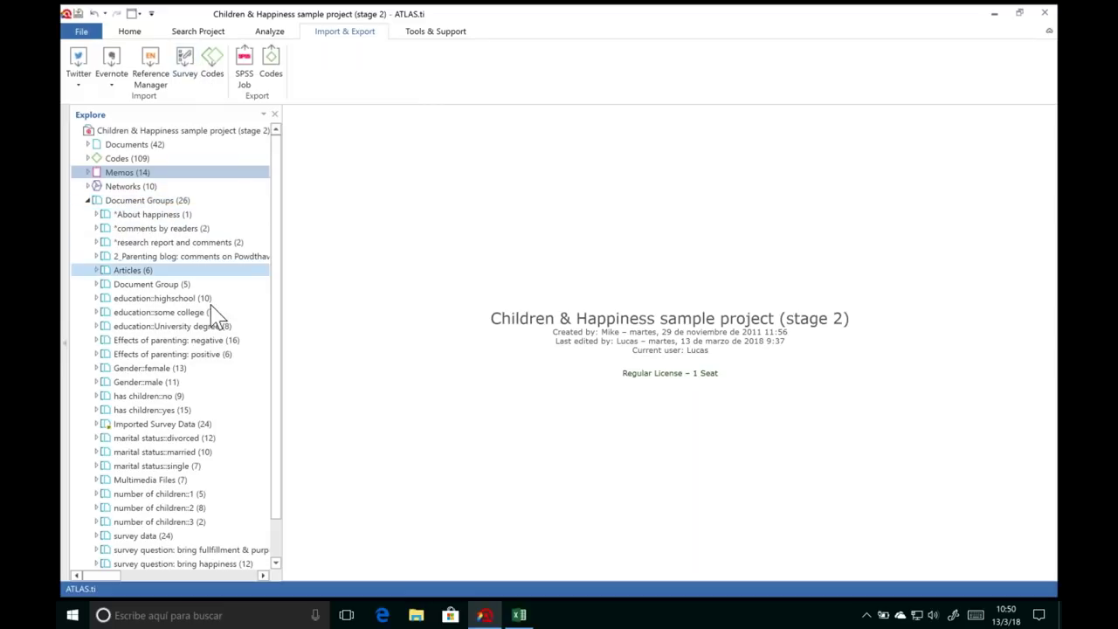
{"action": "left_click_drag", "start_coordinate": [273, 278], "coordinate": [277, 332]}
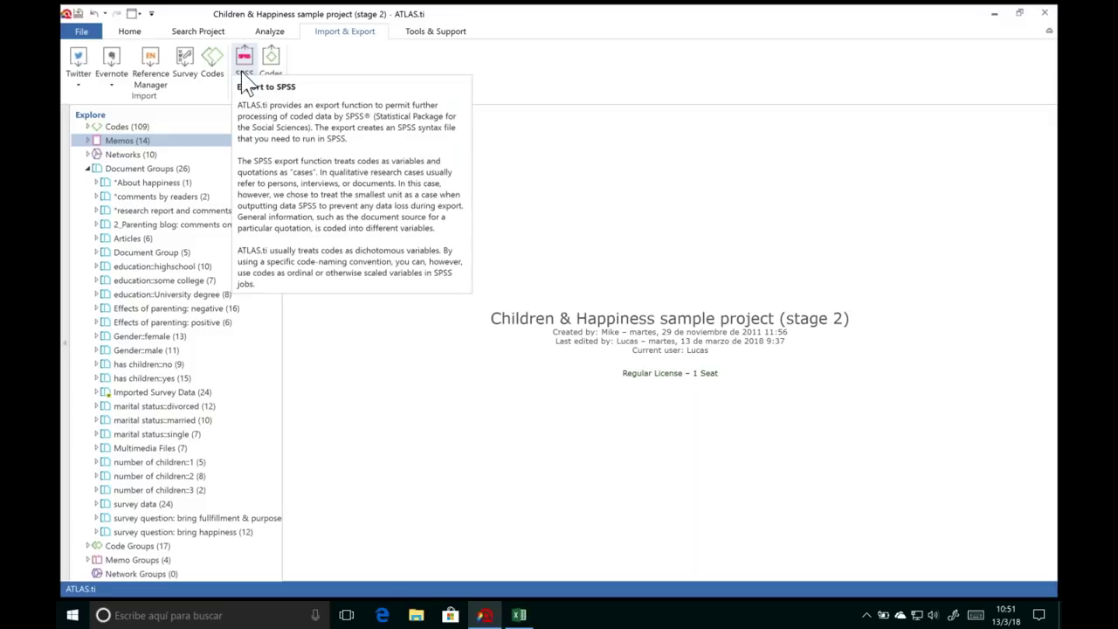
Step: Browse the Tools & Support tab's Useful Links list to resources and social media
{"action": "left_click", "coordinate": [441, 37]}
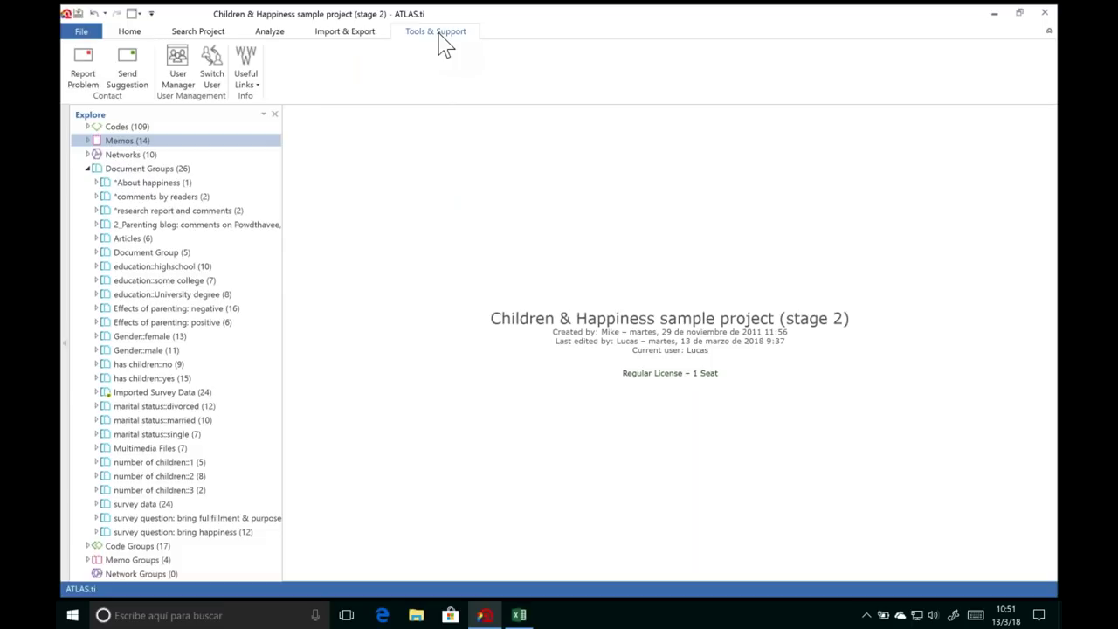
{"action": "left_click", "coordinate": [248, 81]}
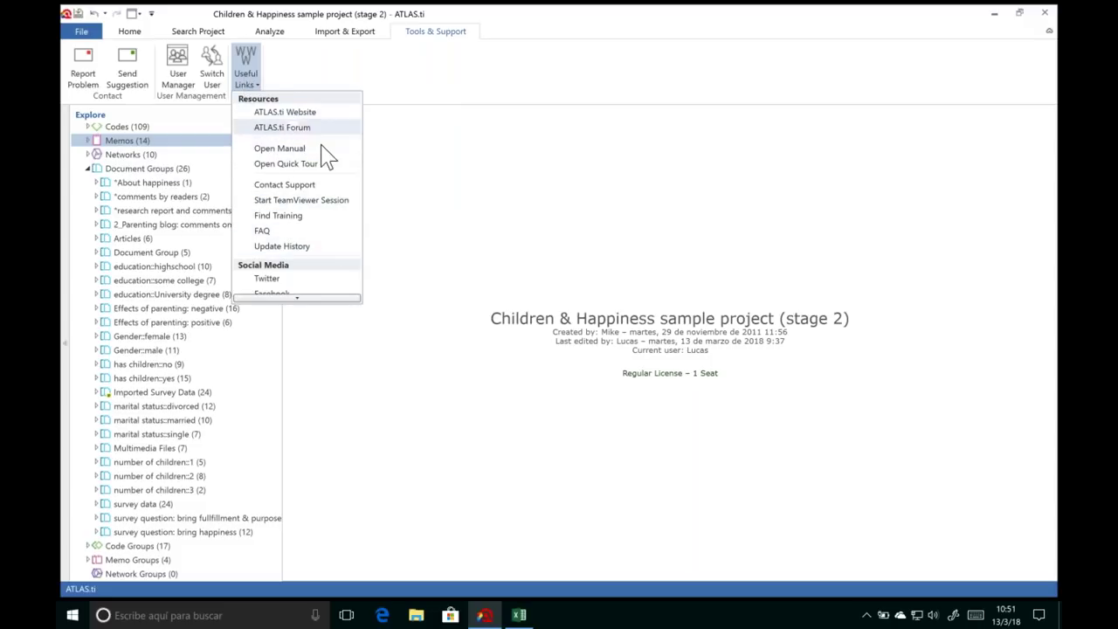
{"action": "scroll", "coordinate": [325, 198], "scroll_direction": "down", "scroll_amount": 1}
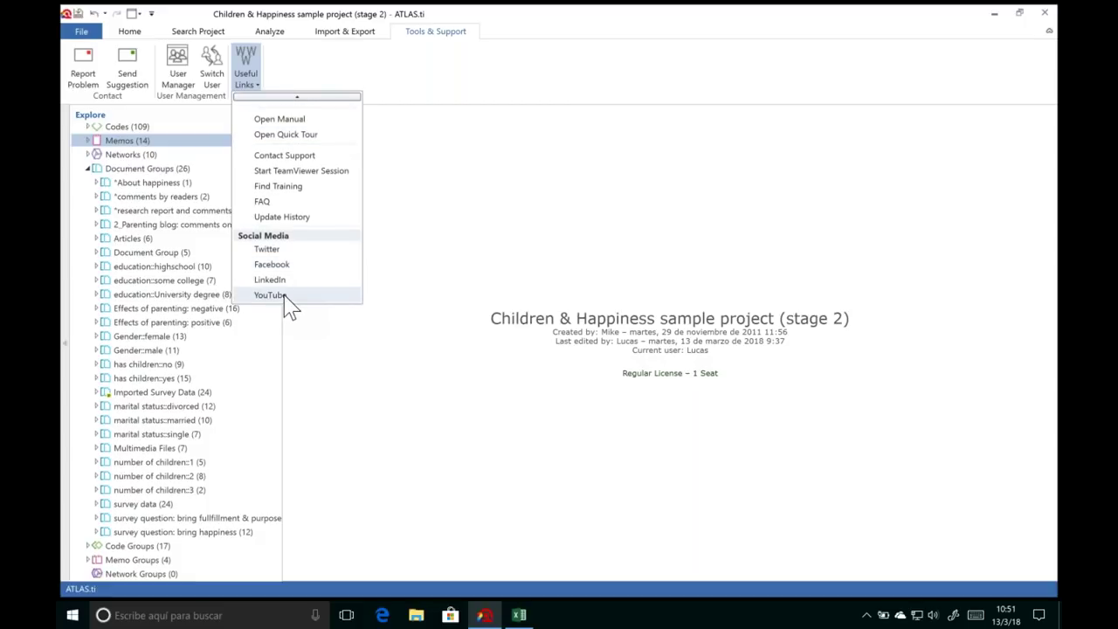
{"action": "left_click", "coordinate": [350, 362]}
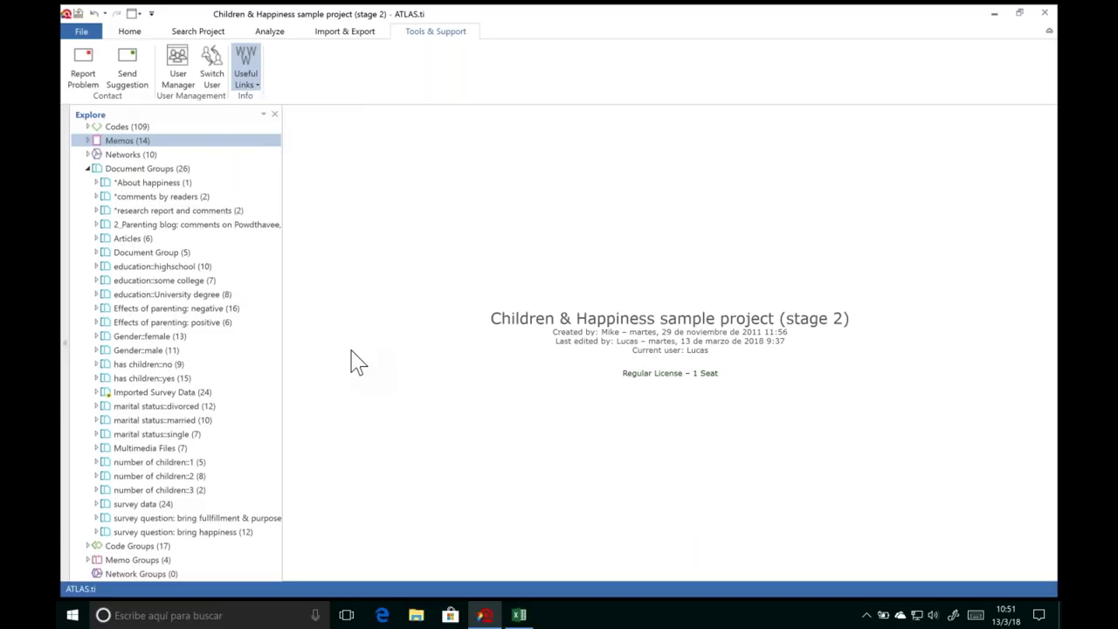